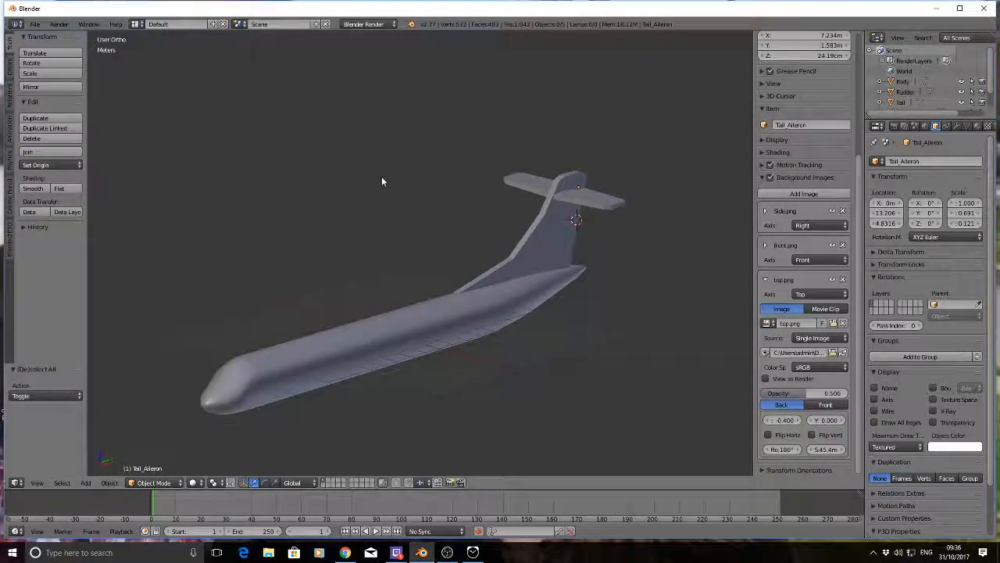
middle_drag(329, 244, 406, 212)
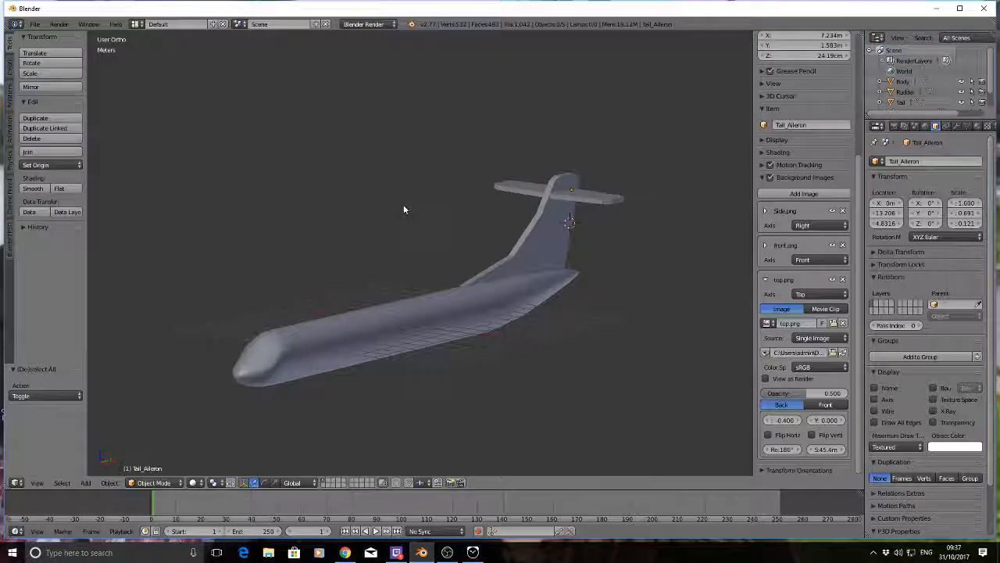
middle_drag(404, 209, 390, 212)
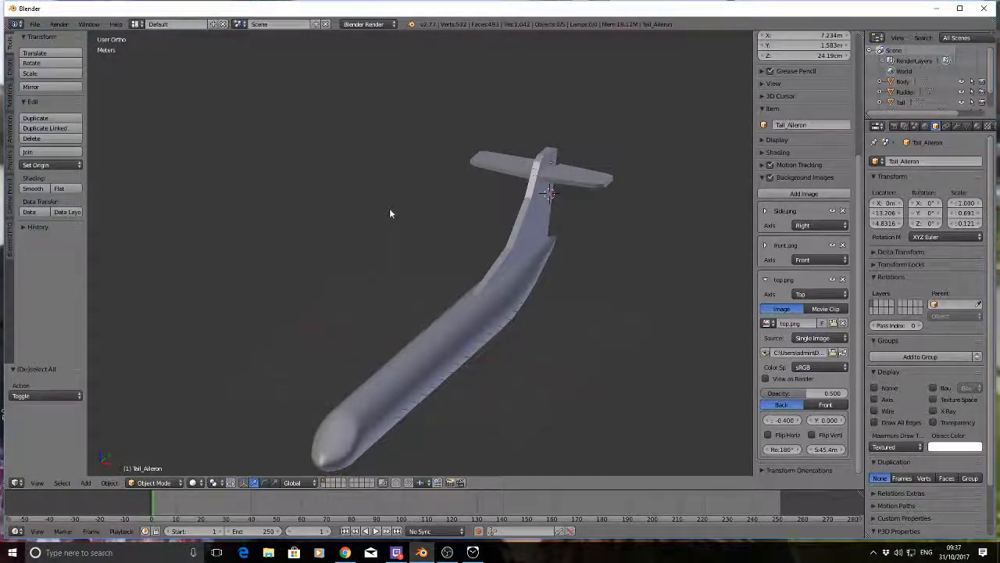
middle_drag(557, 373, 529, 341)
middle_drag(344, 193, 355, 215)
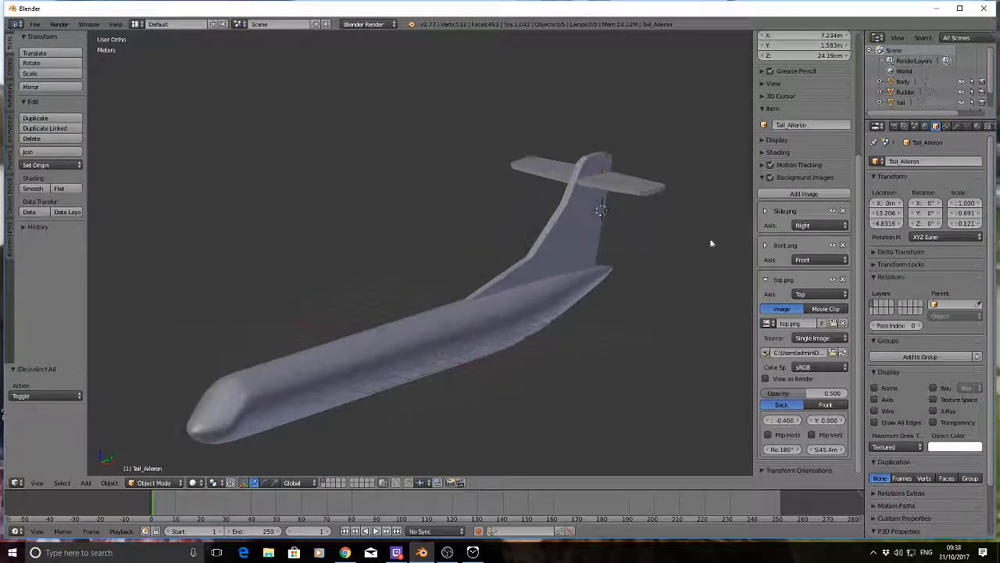
scroll(797, 100, up, 5)
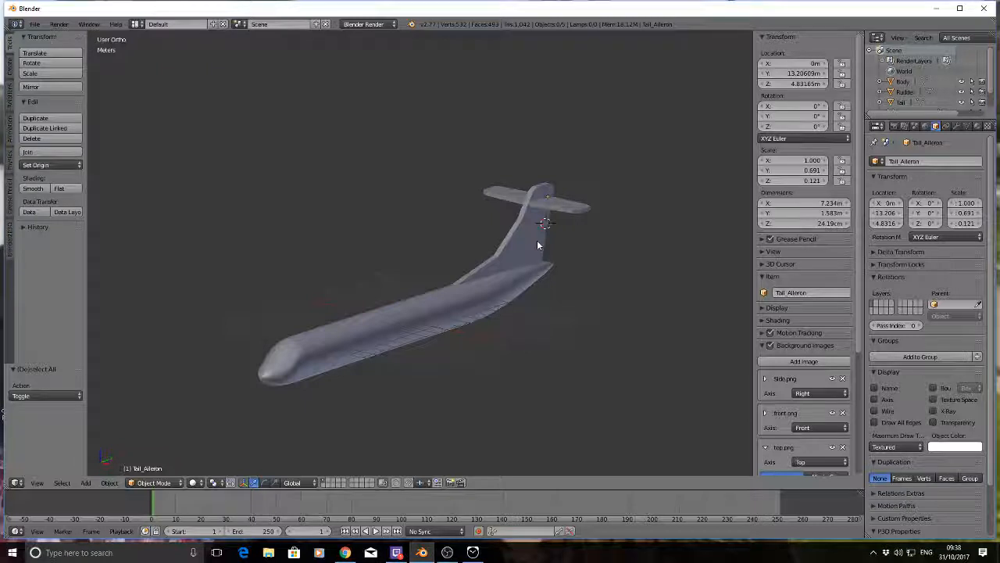
Step: Open the recent file shorts360_VC.blend
click(34, 28)
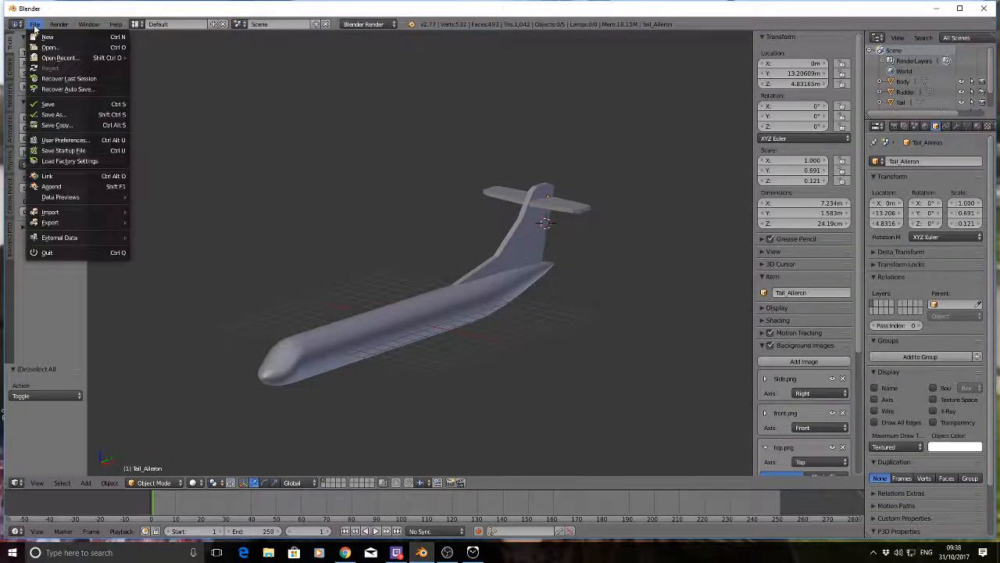
mouse_move(52, 60)
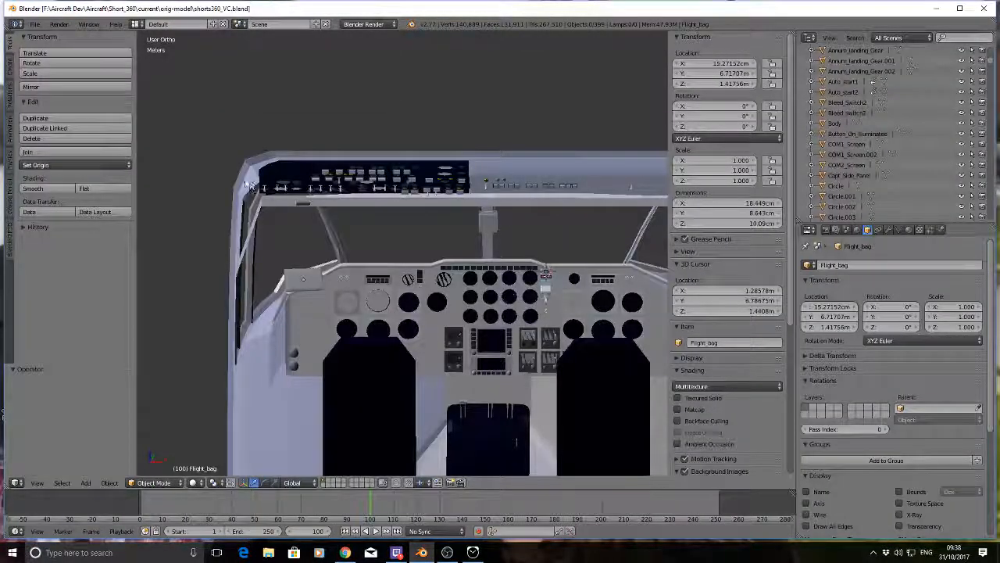
Step: Examine the Shorts 360 cockpit model from several angles, including the instrument panel, overhead panel, seats and outer shell
middle_drag(214, 162, 236, 184)
middle_drag(406, 279, 347, 243)
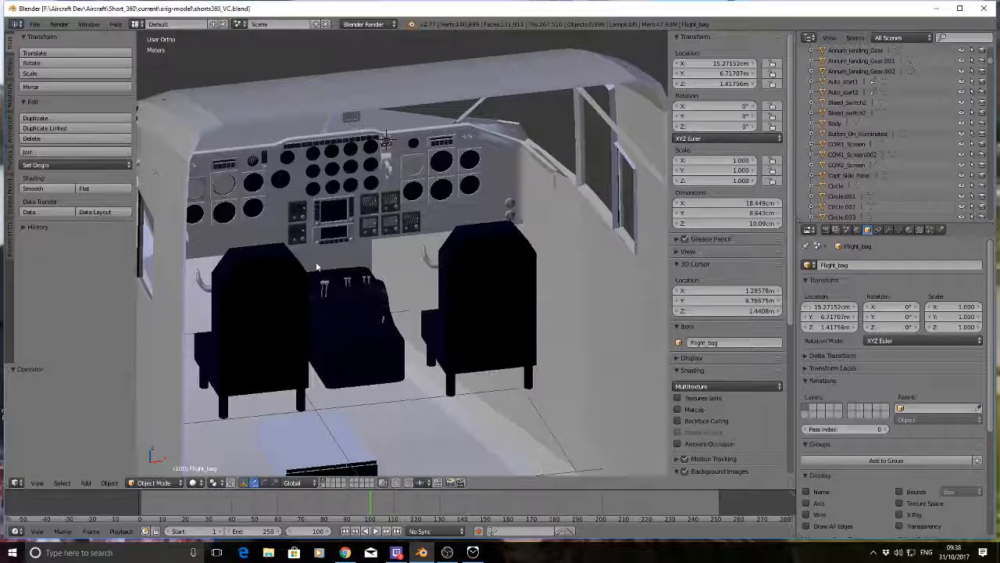
shift+middle_drag(317, 266, 346, 250)
scroll(380, 266, down, 2)
middle_drag(414, 287, 388, 244)
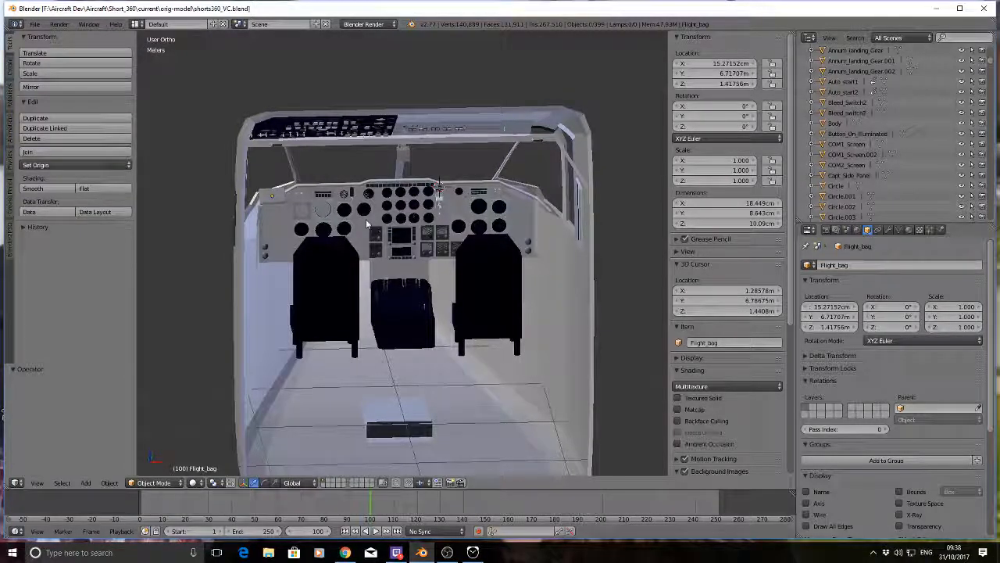
scroll(389, 261, up, 4)
middle_drag(362, 243, 301, 195)
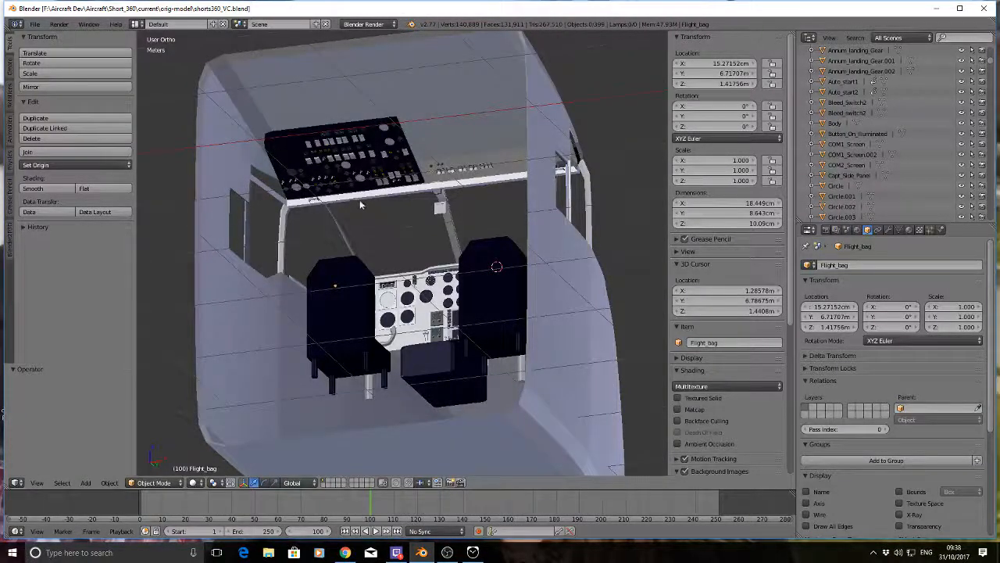
key(KP_1)
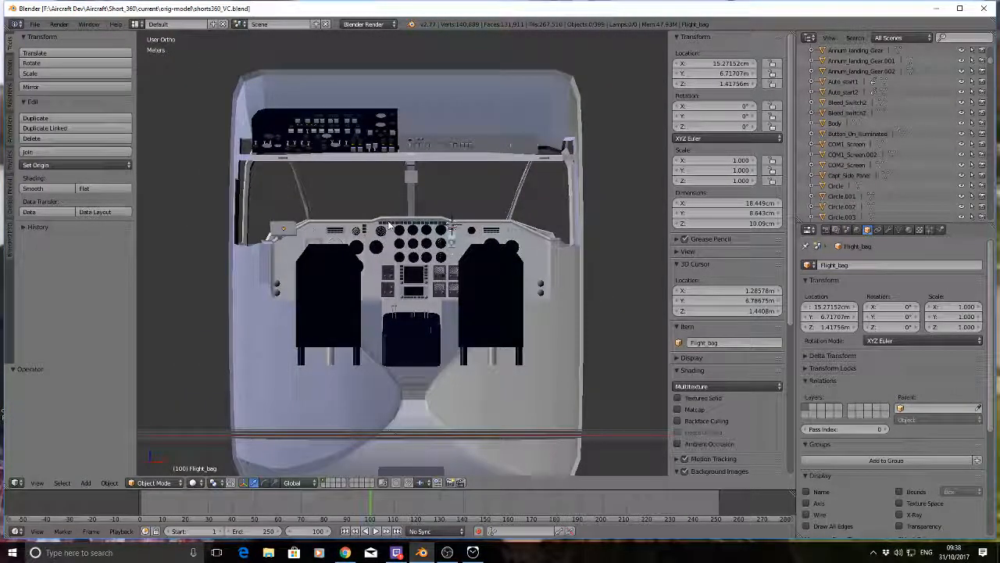
middle_drag(388, 225, 362, 225)
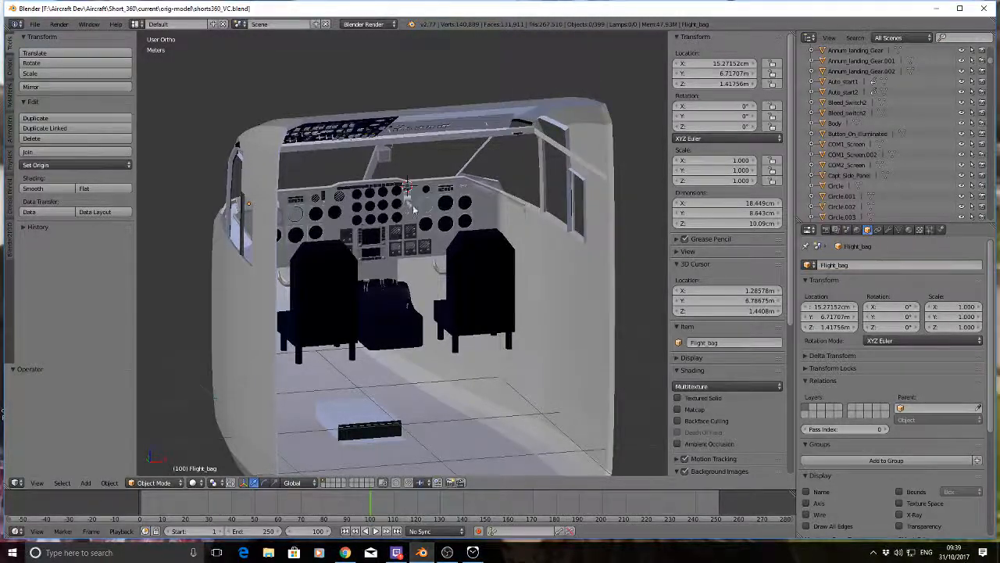
middle_drag(362, 223, 384, 208)
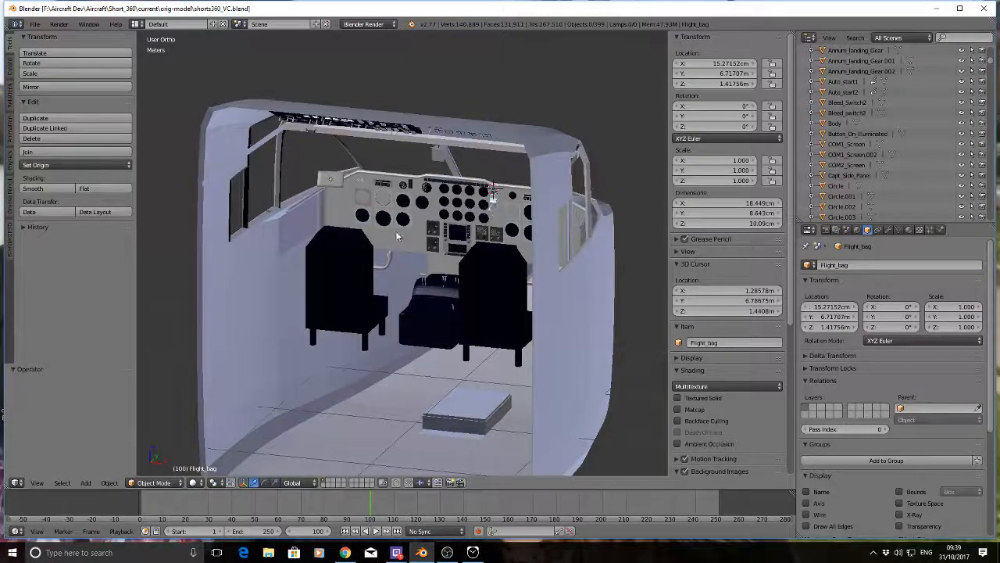
middle_drag(407, 259, 375, 266)
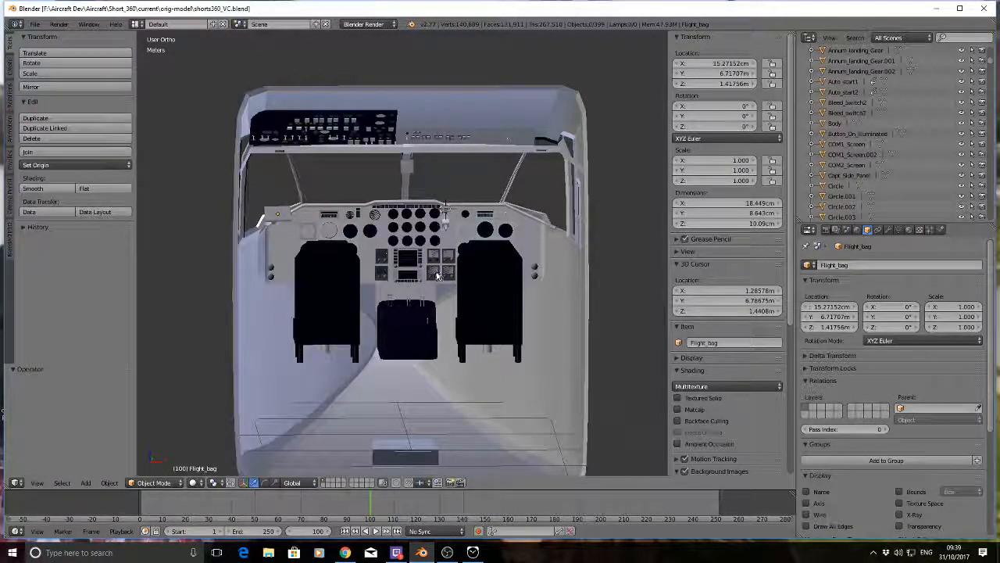
middle_drag(216, 216, 435, 280)
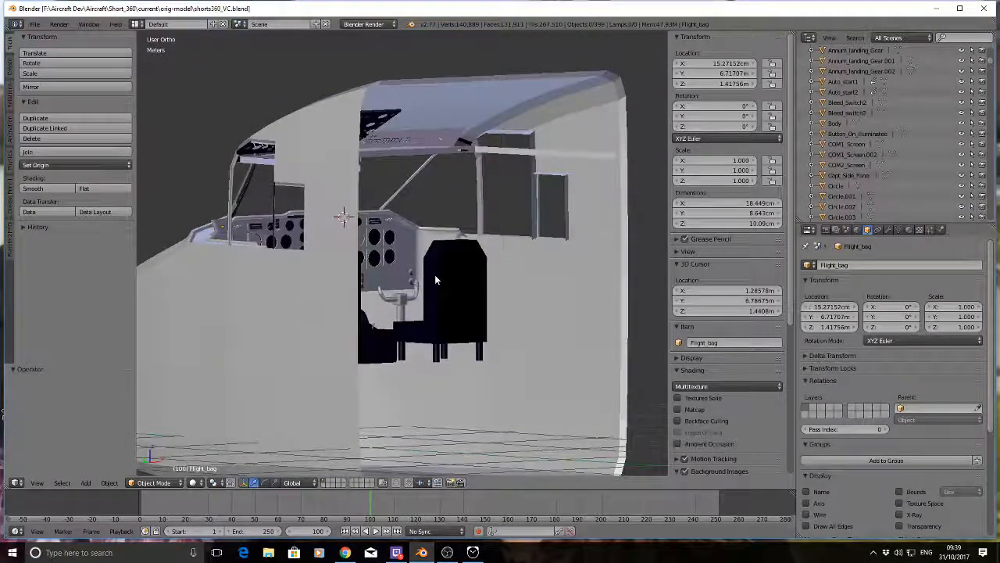
middle_drag(458, 230, 423, 246)
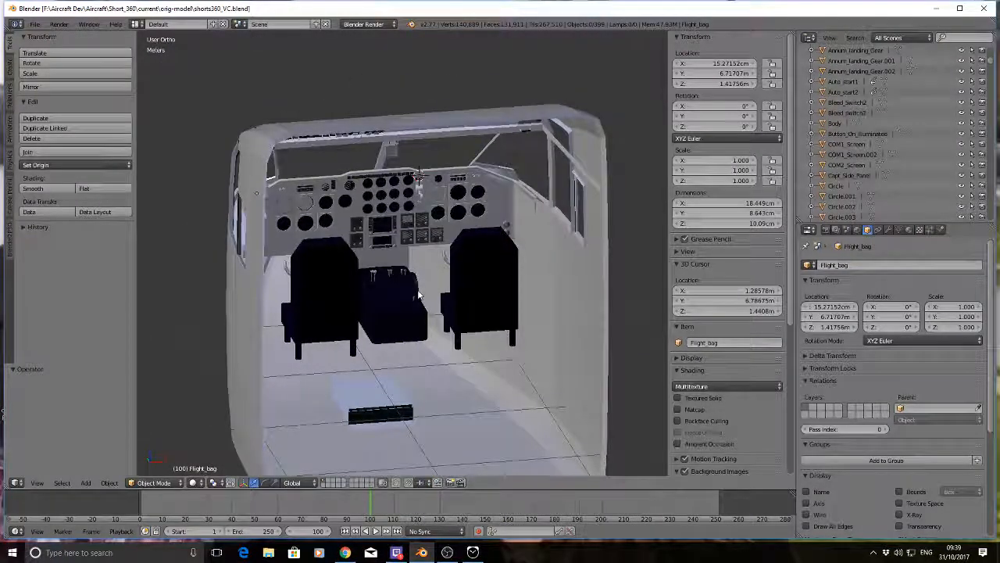
middle_drag(432, 316, 421, 273)
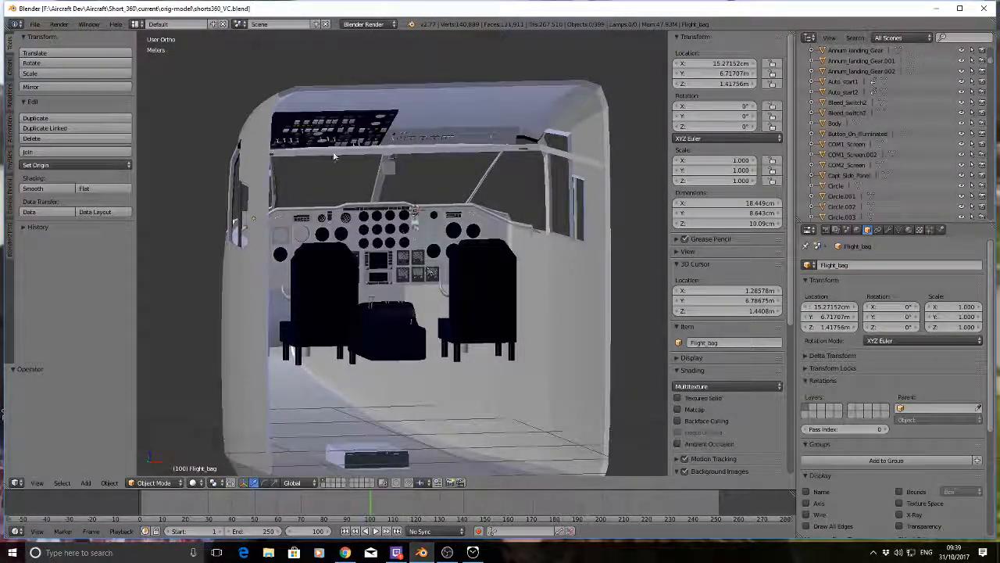
middle_drag(414, 273, 354, 195)
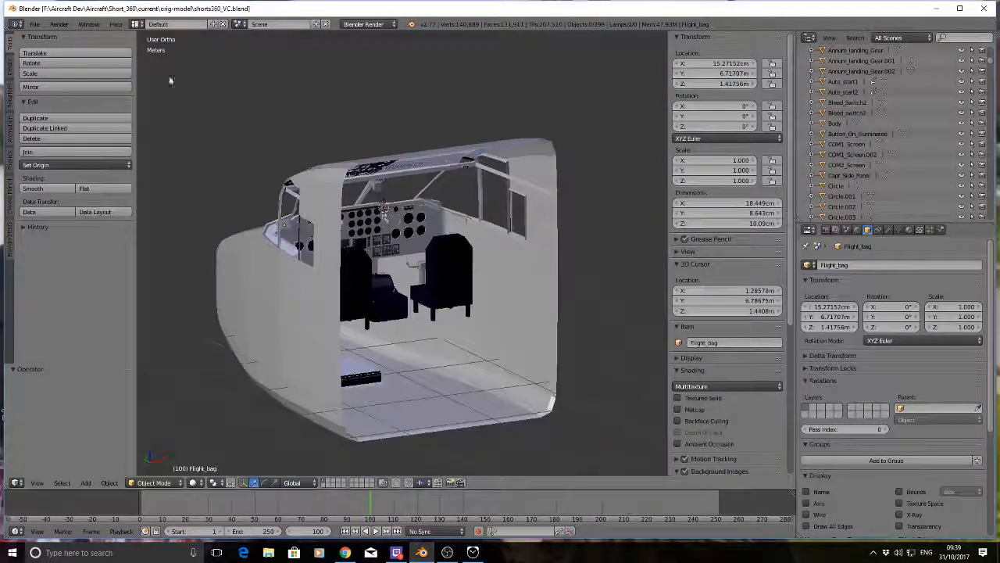
Step: Open the recent file ATP_VC.blend
click(34, 24)
mouse_move(54, 61)
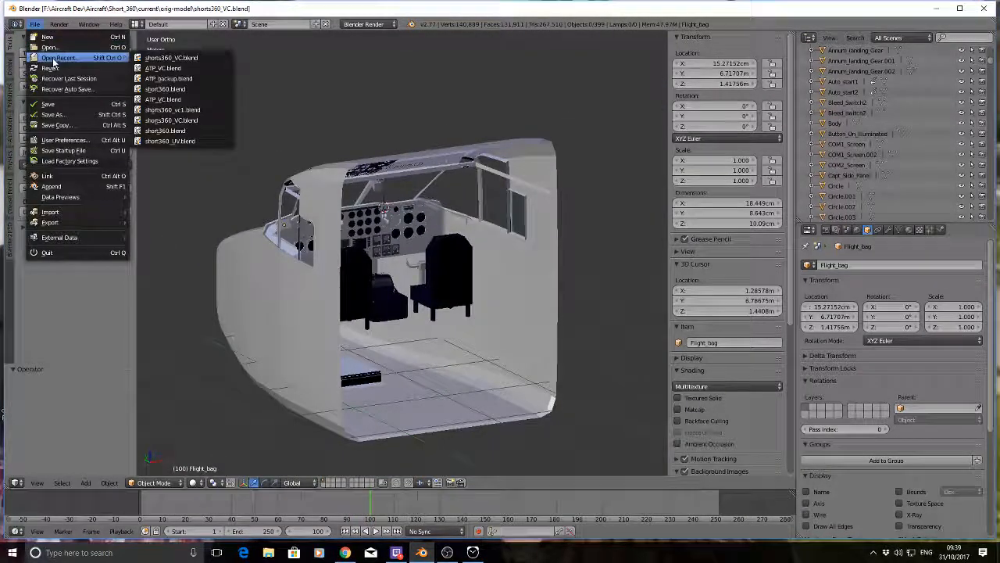
click(164, 68)
Step: Examine the ATP cockpit model from outside and behind the seats, including the fuselage mesh, instrument panel and centre pedestal
scroll(470, 319, down, 2)
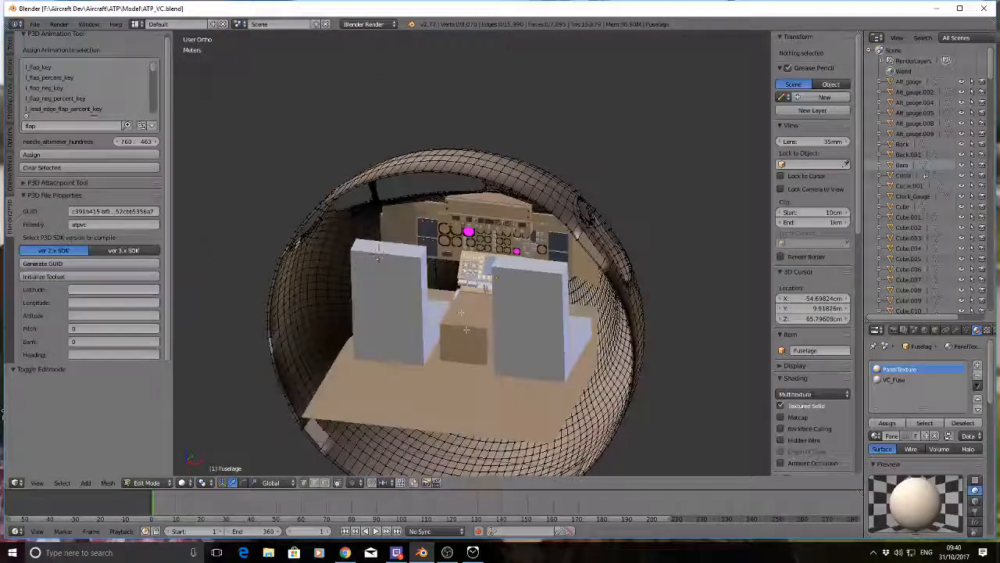
scroll(497, 324, up, 1)
middle_drag(374, 288, 350, 230)
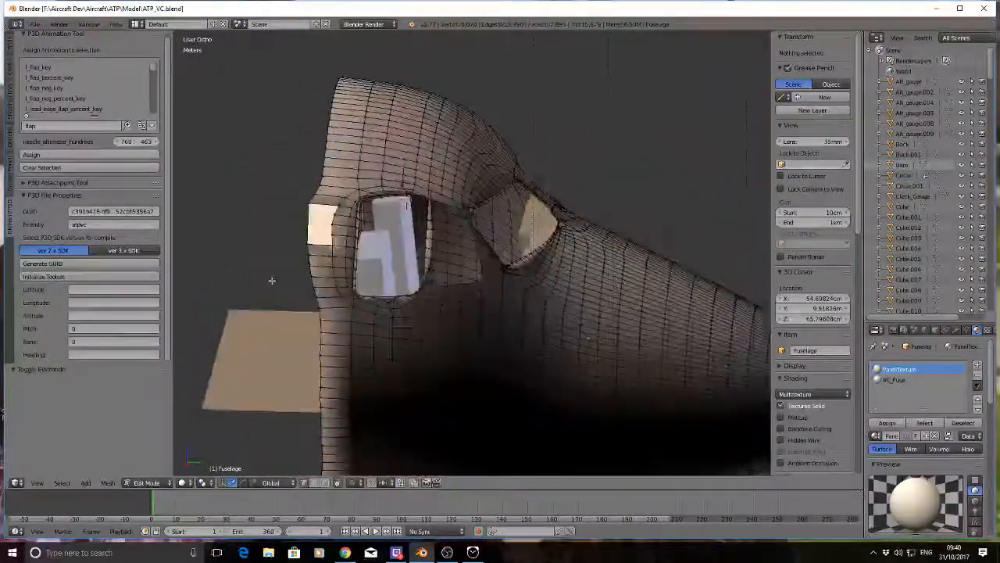
middle_drag(271, 280, 407, 287)
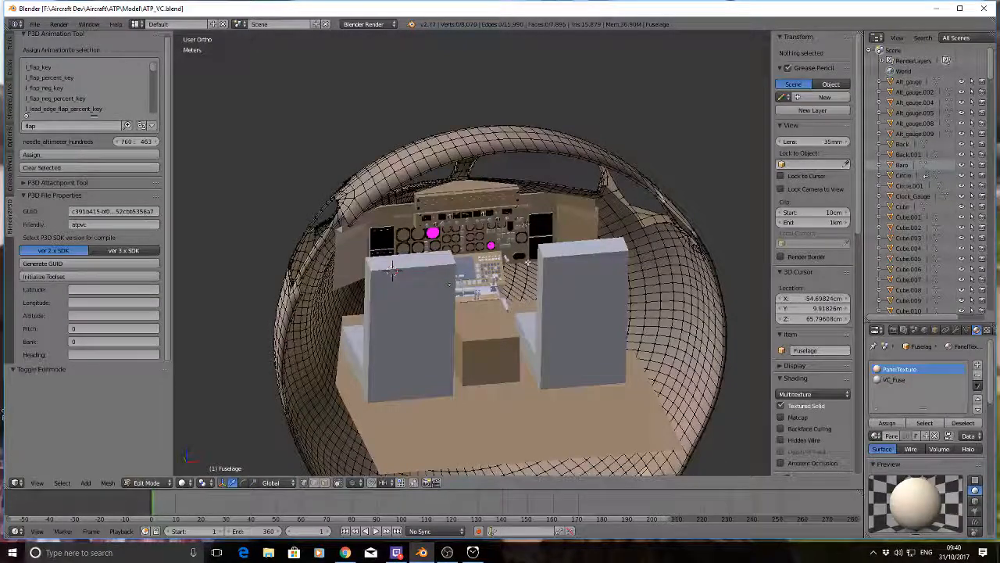
scroll(393, 271, up, 4)
right_click(247, 217)
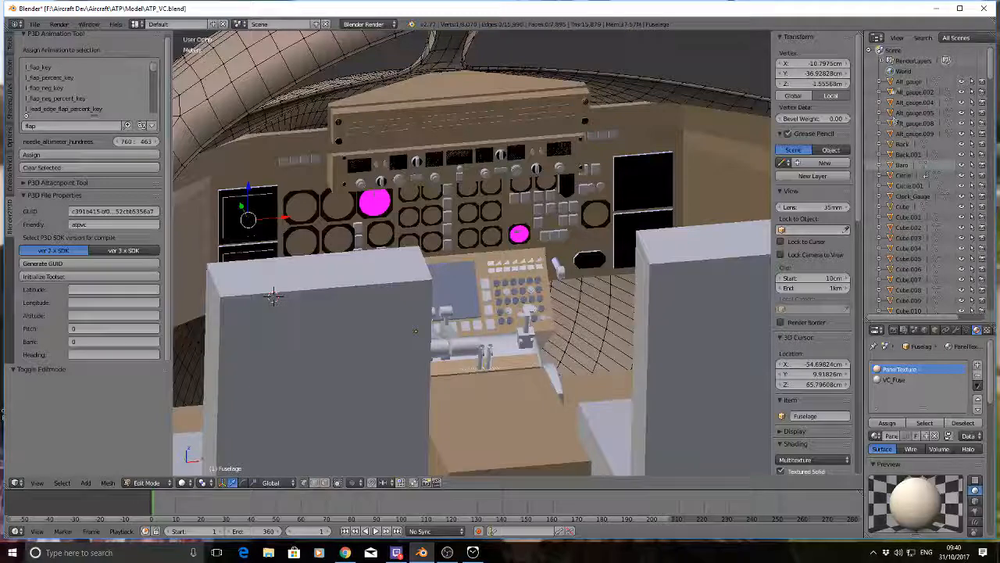
mouse_move(990, 69)
mouse_down()
mouse_move(991, 201)
mouse_move(991, 64)
mouse_up()
scroll(459, 209, down, 2)
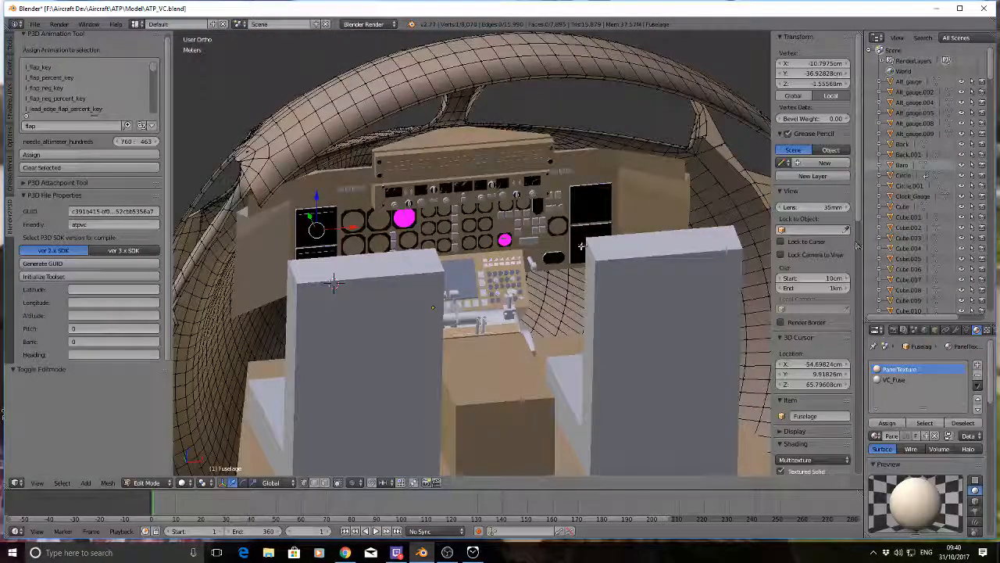
key(a)
middle_drag(331, 278, 295, 281)
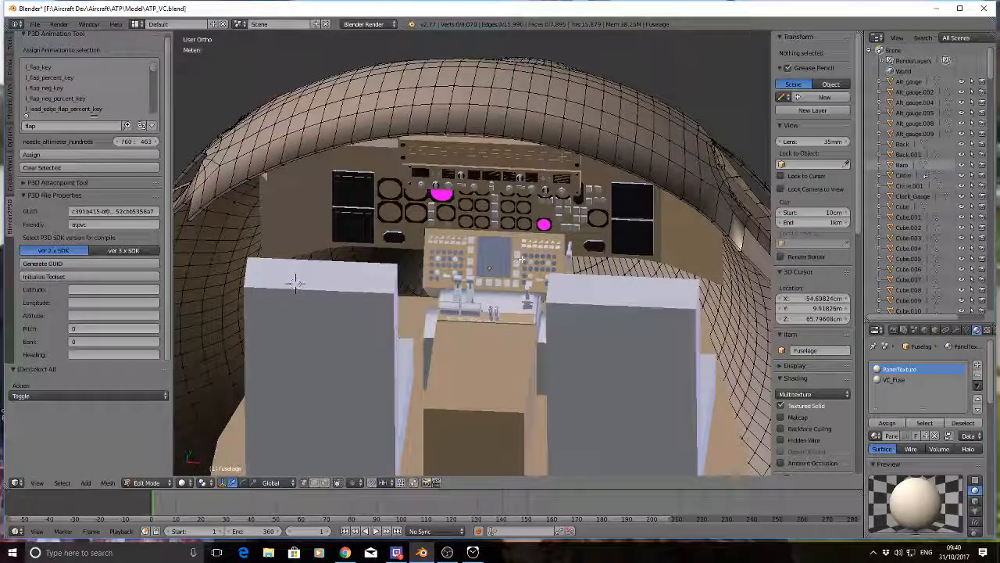
middle_drag(522, 258, 475, 233)
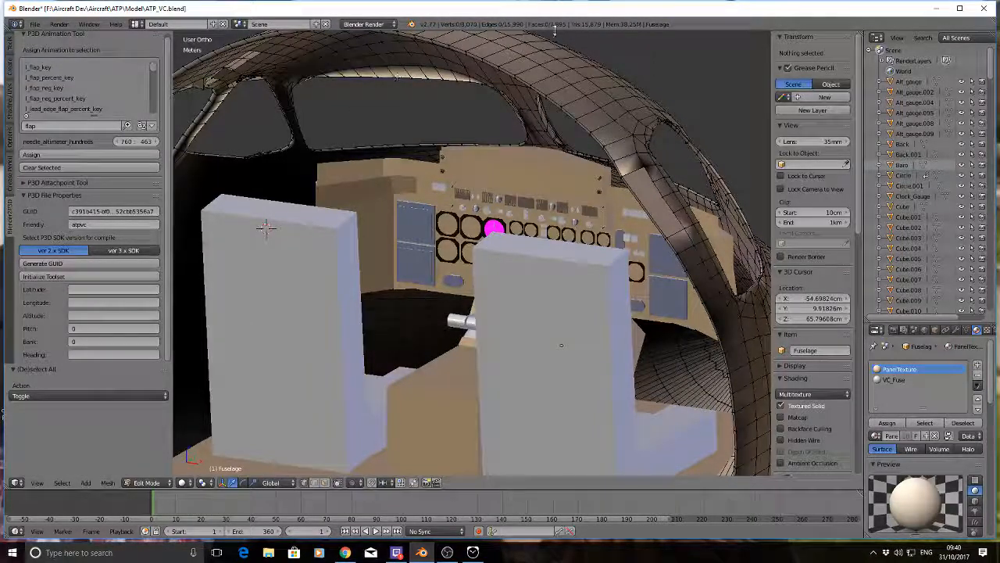
Step: Minimize Blender and launch Visual Studio by searching Windows for "vis"
click(929, 13)
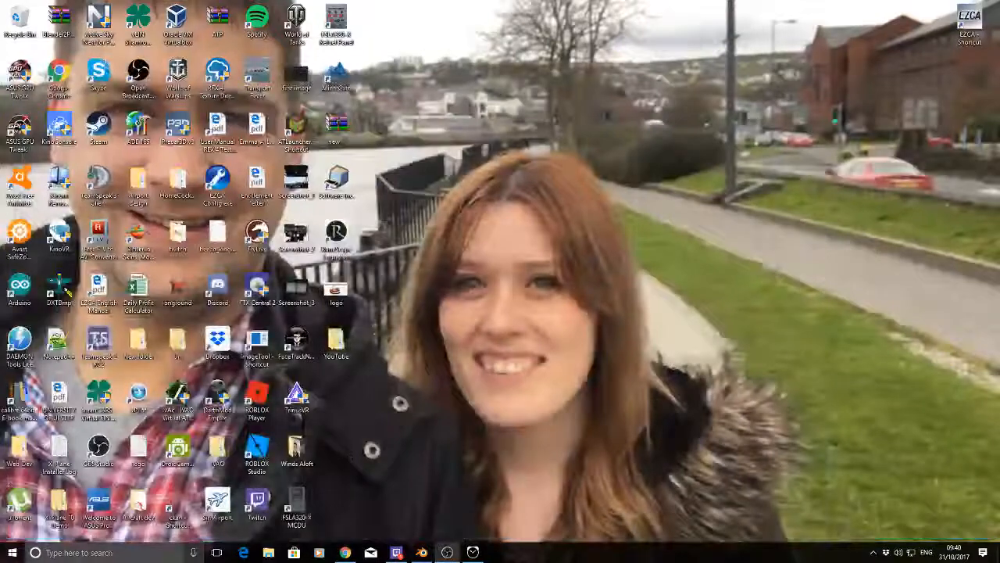
click(109, 552)
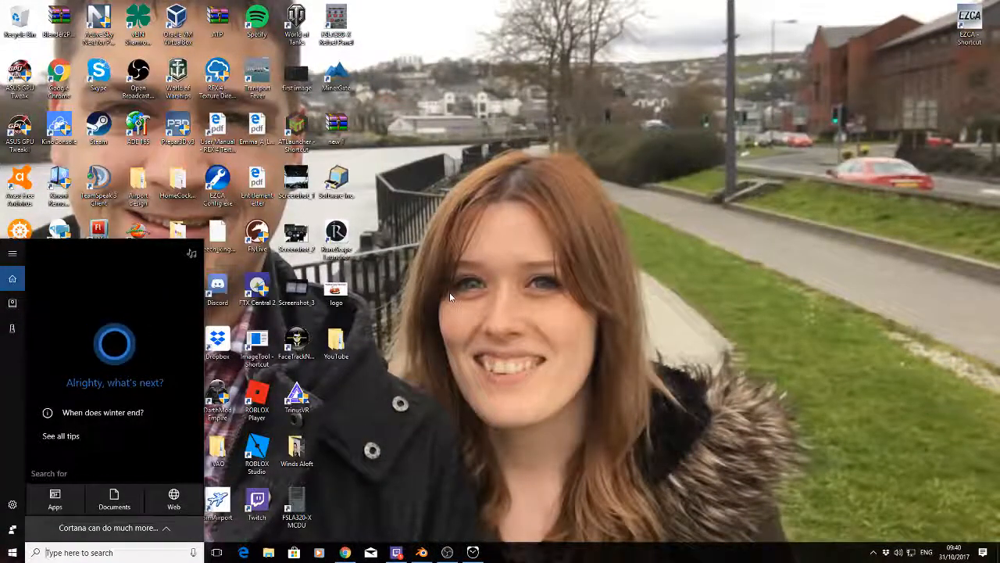
text(vis)
key(Return)
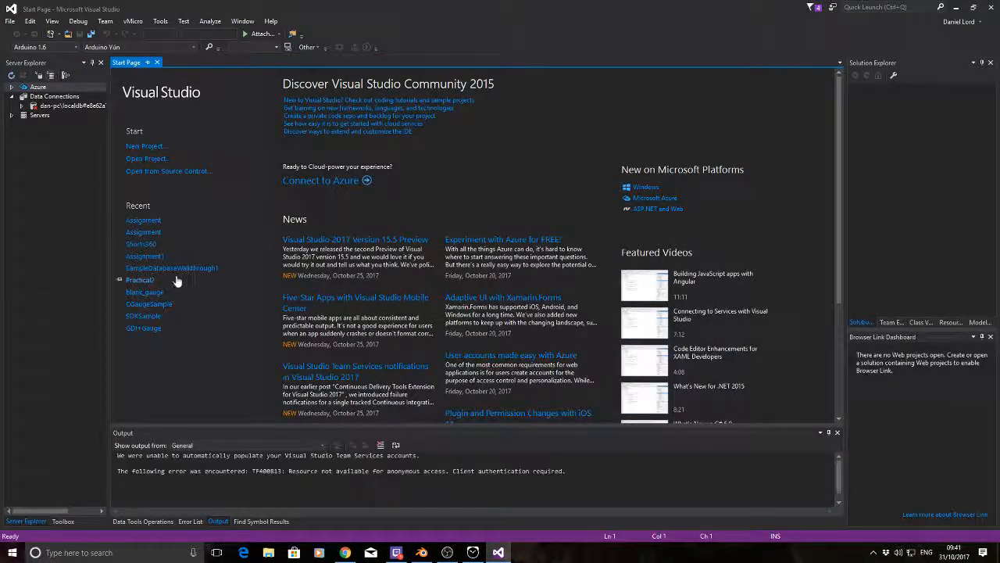
Step: Open the SDKSample project from the Shorts_360 panel folder under Final Year Project and accept the VC++ compiler and libraries upgrade
click(11, 22)
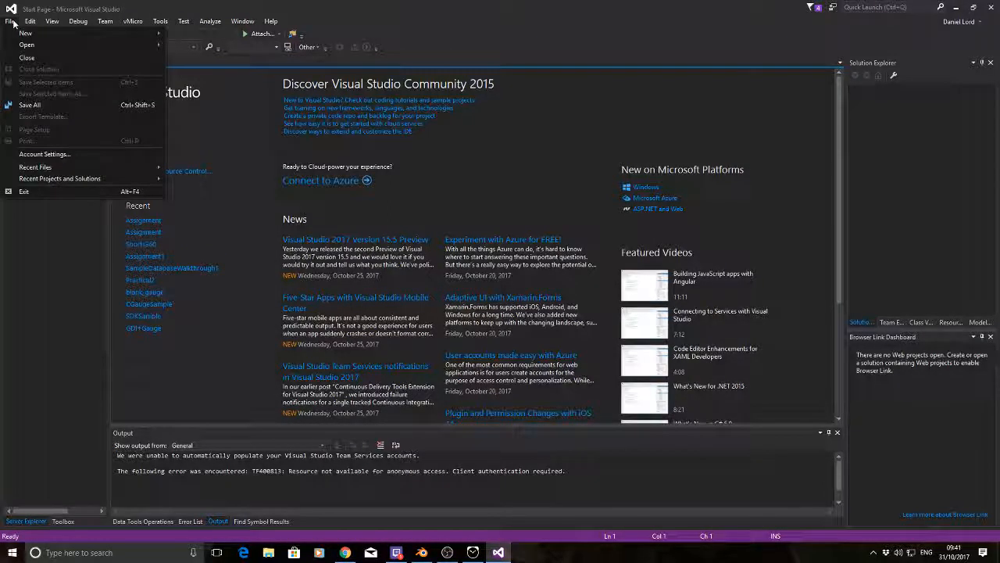
mouse_move(47, 45)
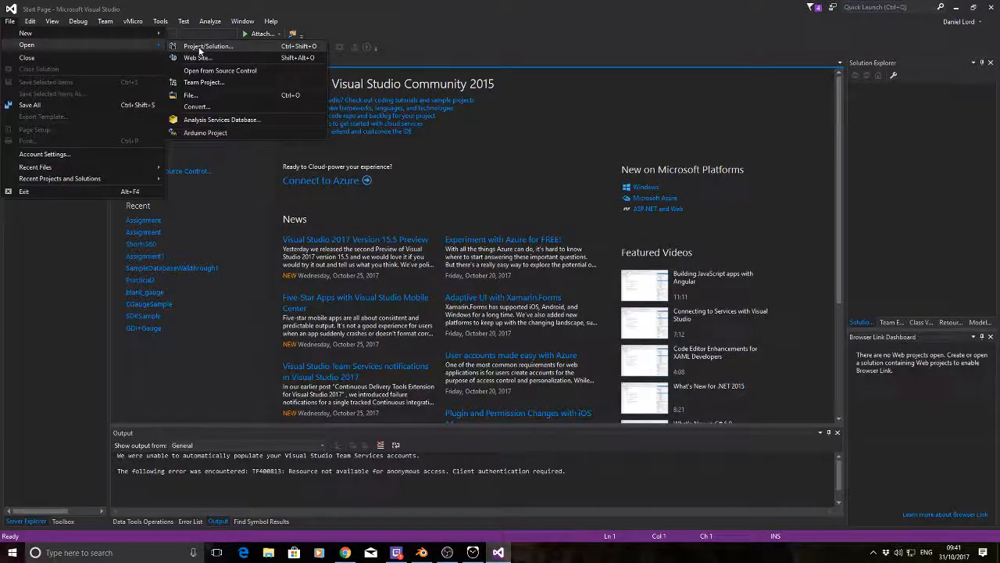
click(205, 46)
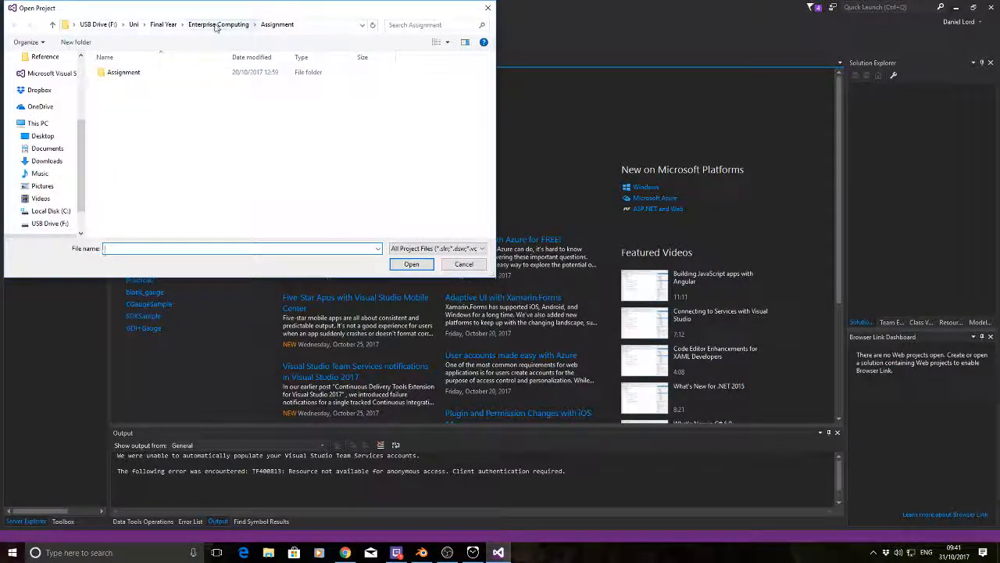
click(163, 25)
double_click(147, 85)
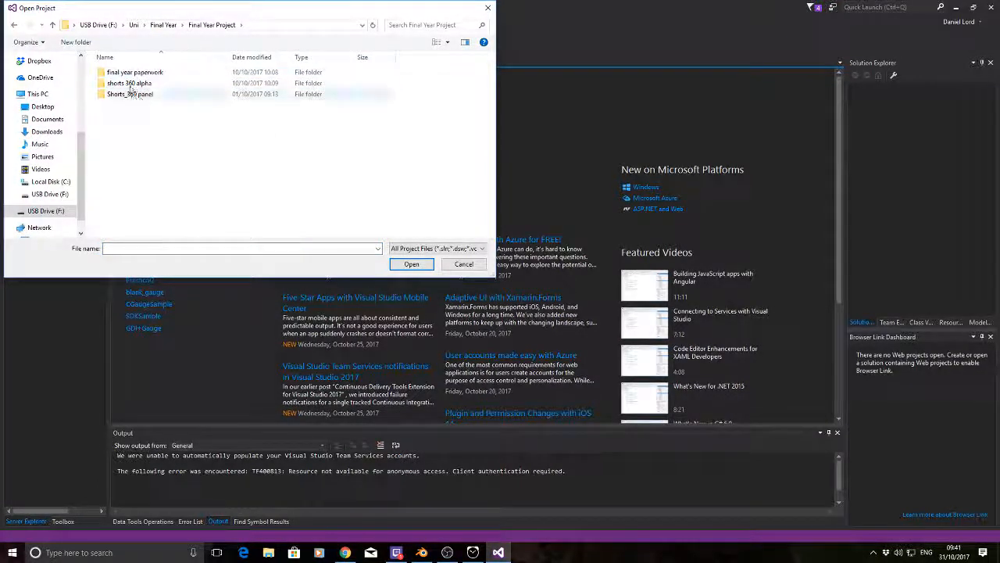
click(135, 95)
double_click(135, 95)
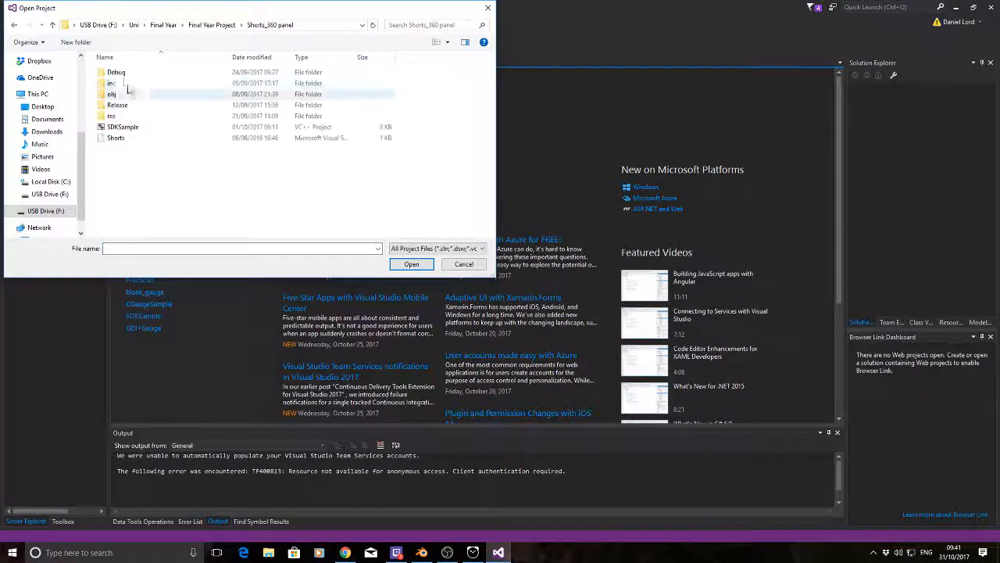
double_click(122, 127)
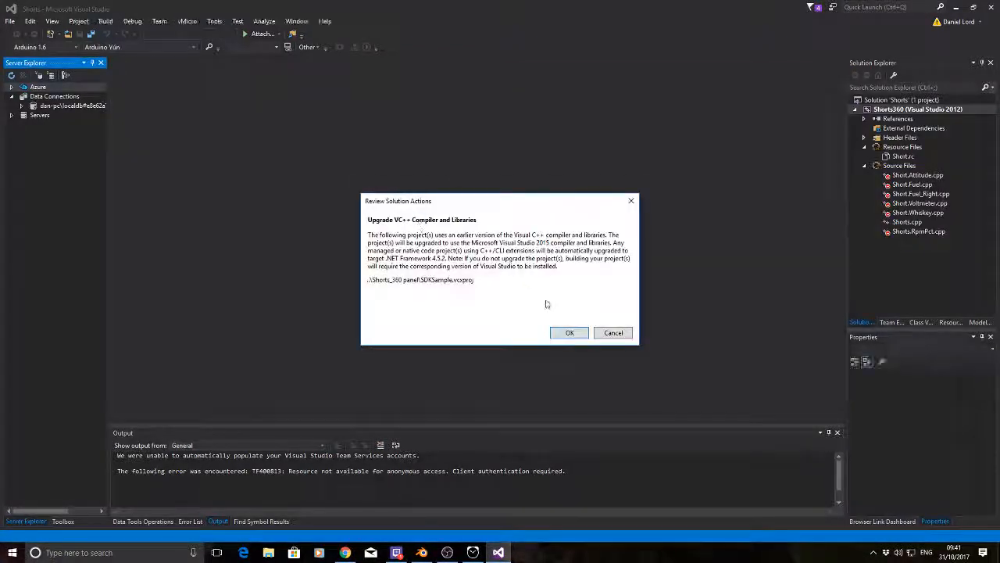
click(571, 333)
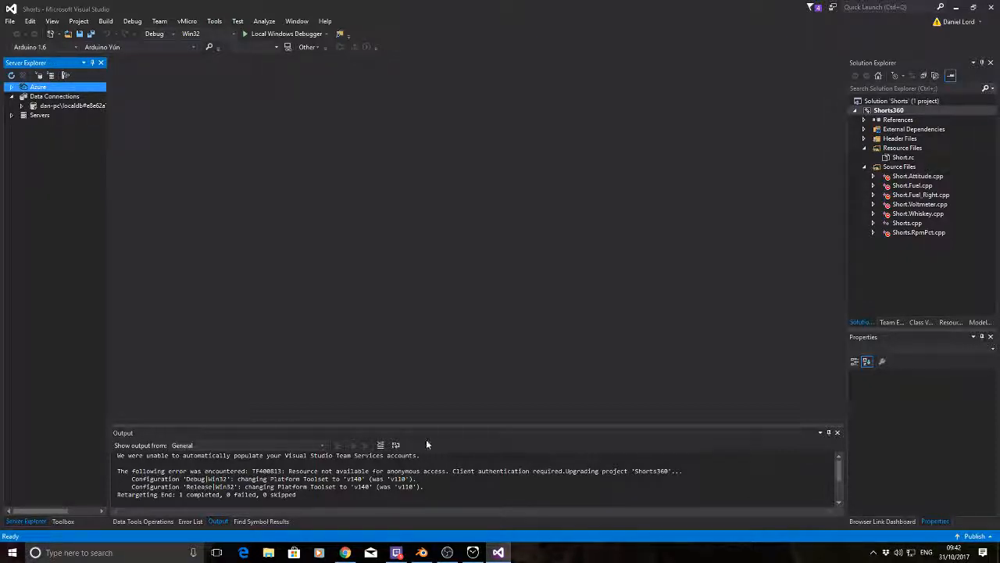
Step: Open Shorts.cpp from the source files and examine the gauge definitions and includes throughout the file
click(906, 223)
key(Return)
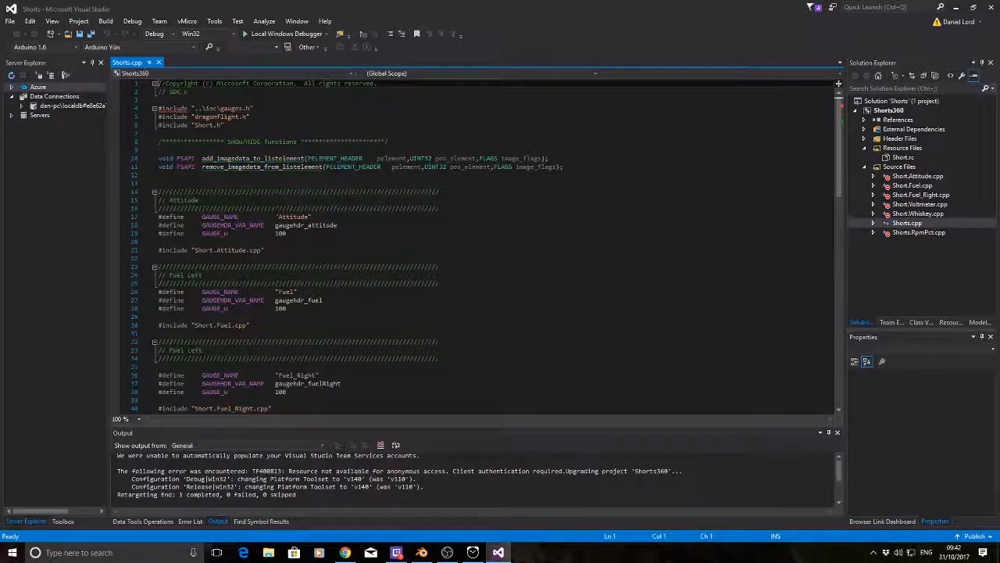
mouse_move(246, 160)
scroll(477, 242, down, 11)
scroll(477, 243, down, 10)
scroll(477, 243, up, 20)
scroll(485, 246, down, 10)
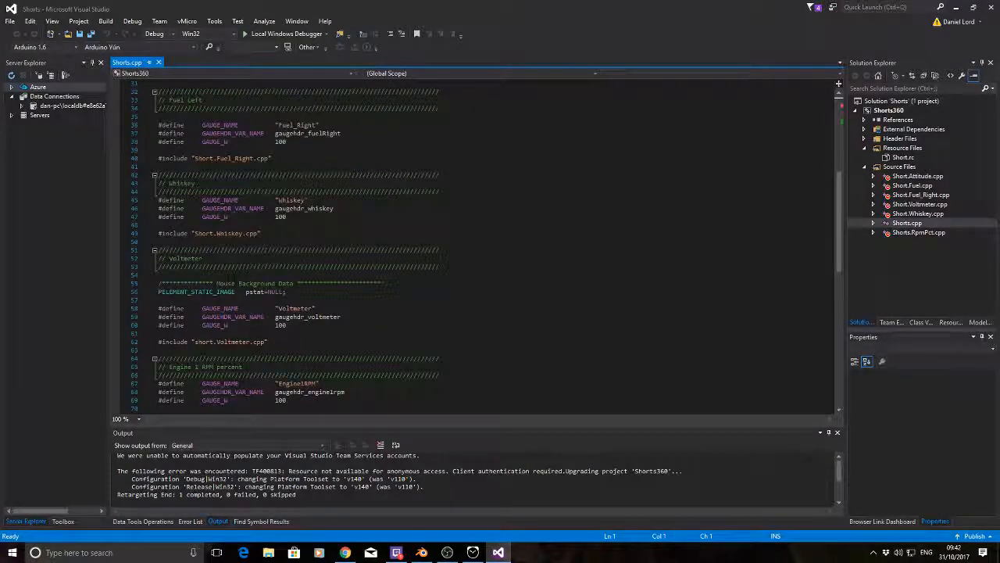
scroll(485, 246, up, 10)
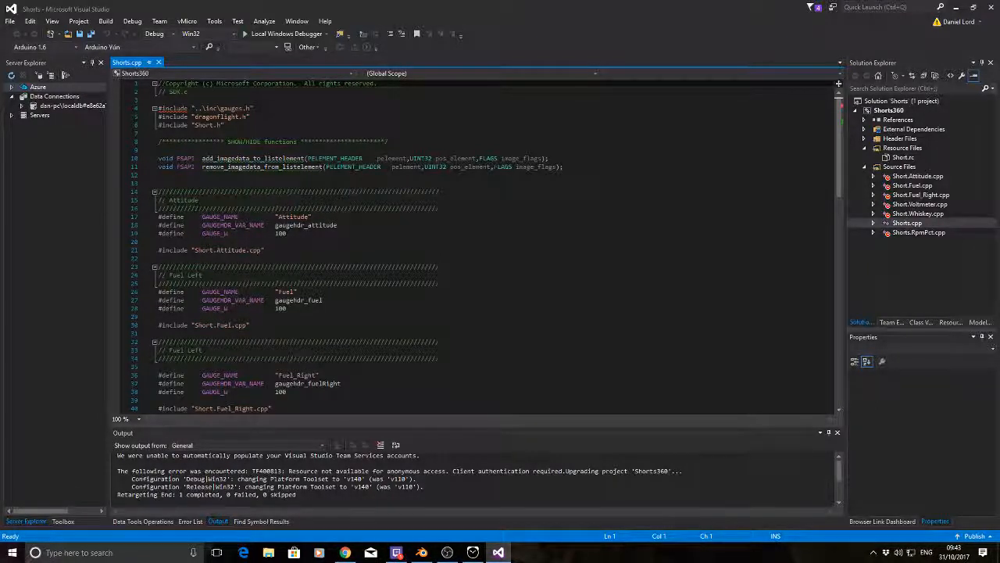
Step: Open Short.Fuel.cpp, then return to Shorts.cpp to review the fuel gauge definitions that include it
double_click(911, 186)
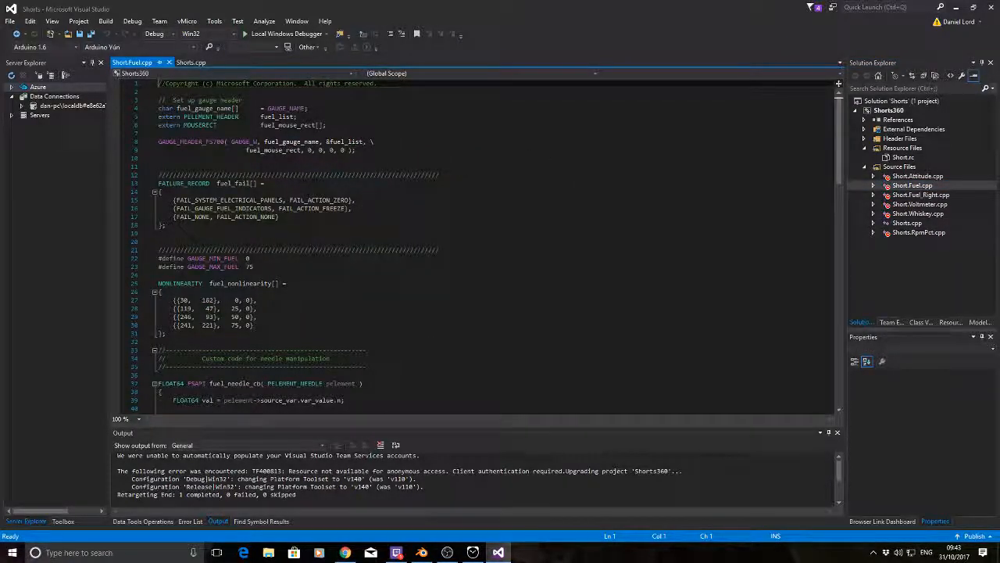
click(183, 62)
scroll(262, 149, down, 7)
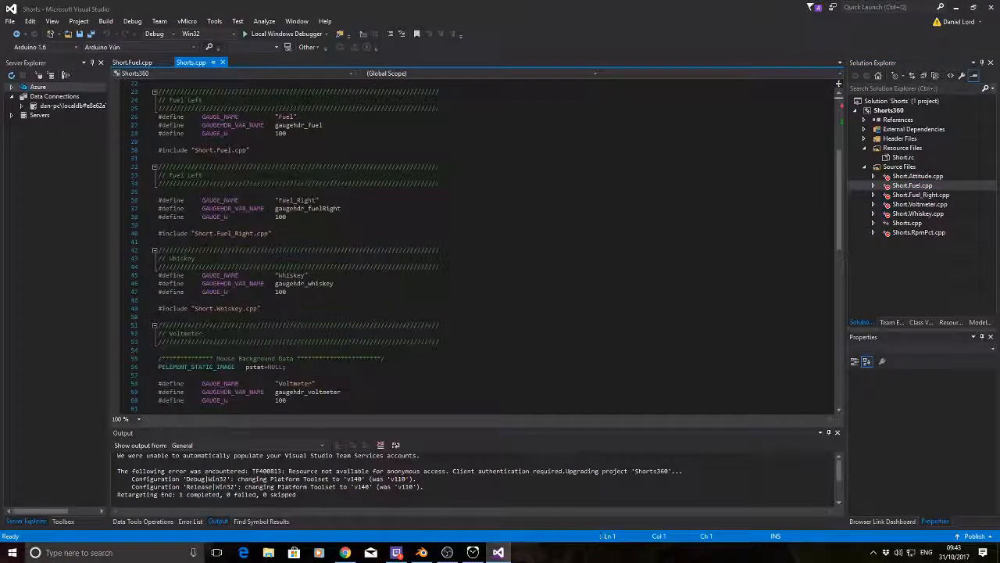
scroll(468, 242, up, 3)
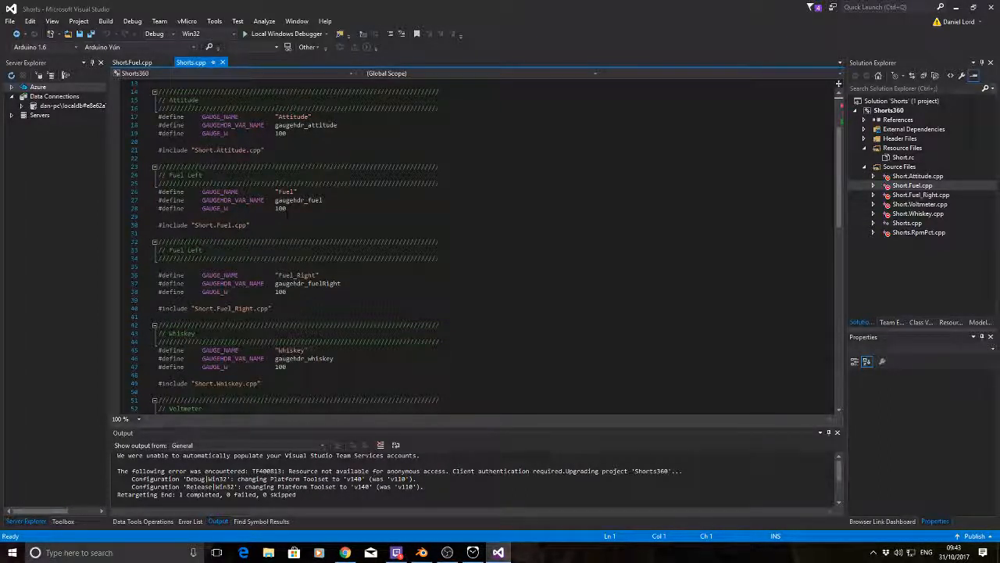
Step: Examine Short.Fuel.cpp from the gauge header and failure record through the nonlinearity table, needle callback and MAKE_NEEDLE block
click(131, 63)
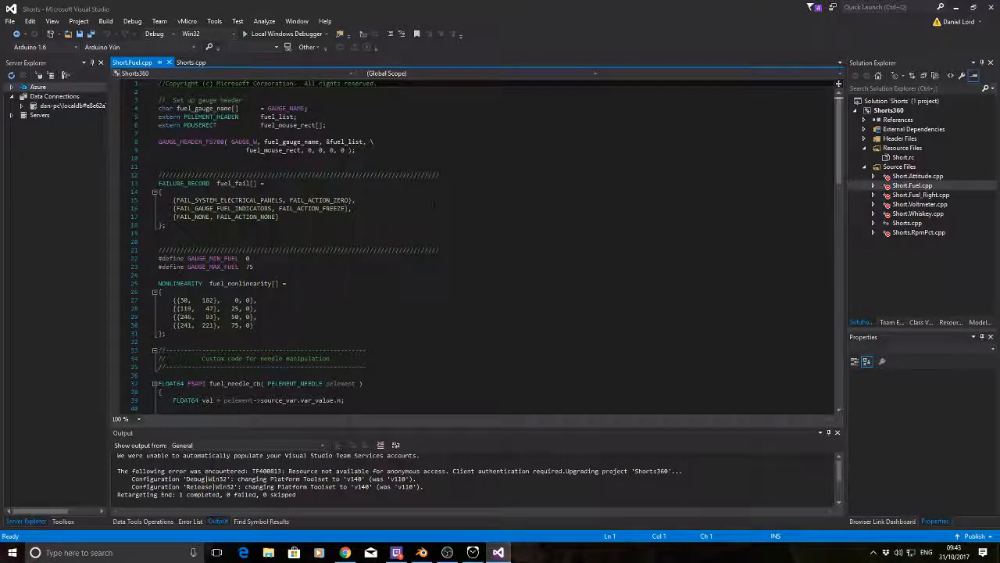
scroll(469, 242, down, 3)
scroll(469, 242, up, 3)
scroll(477, 243, down, 2)
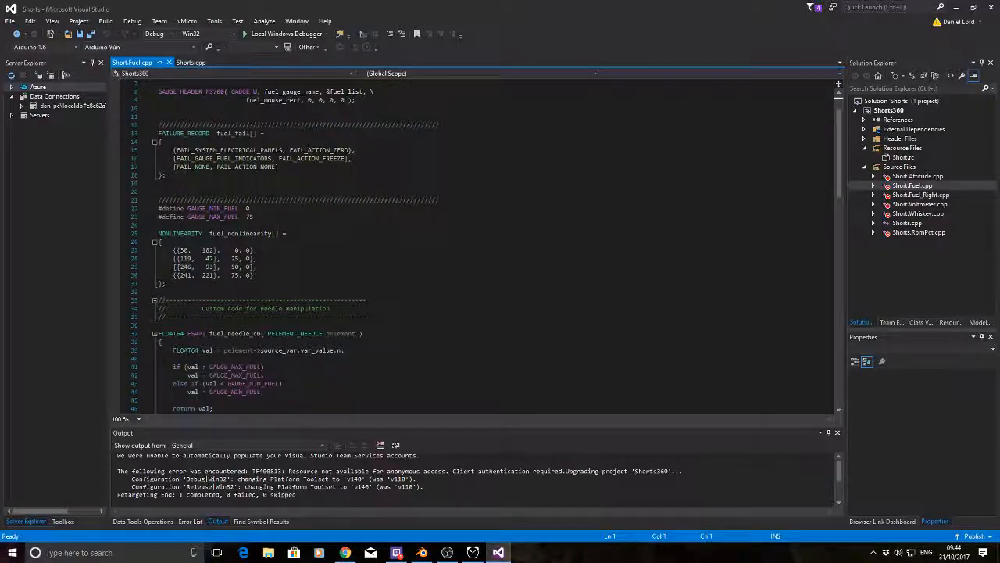
scroll(477, 243, down, 4)
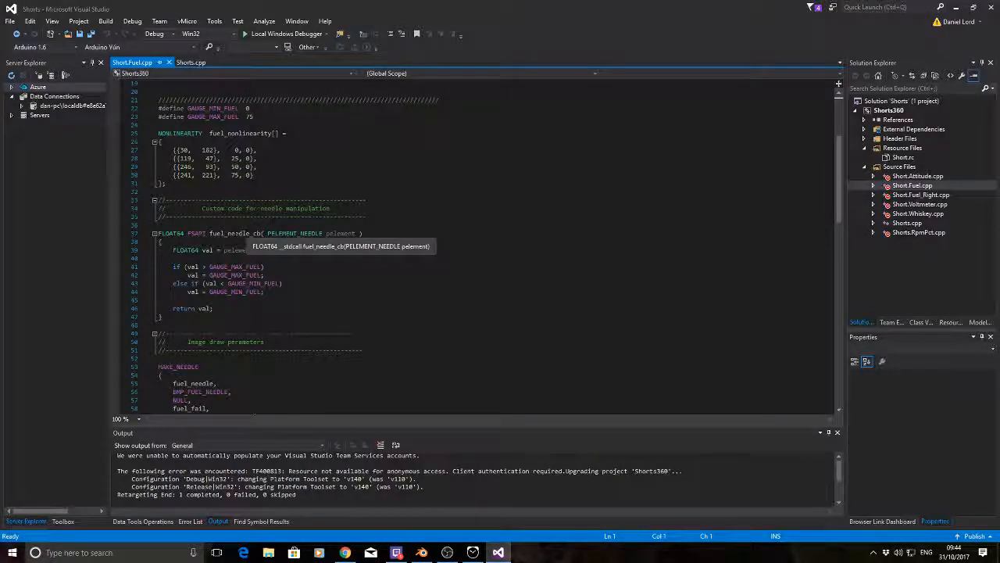
scroll(477, 242, up, 3)
scroll(477, 242, down, 12)
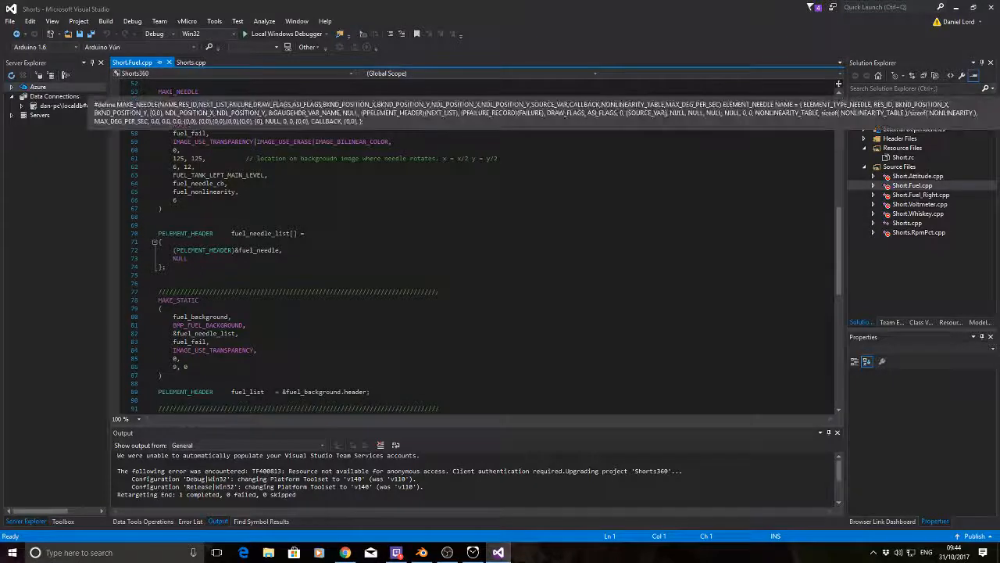
scroll(476, 242, up, 2)
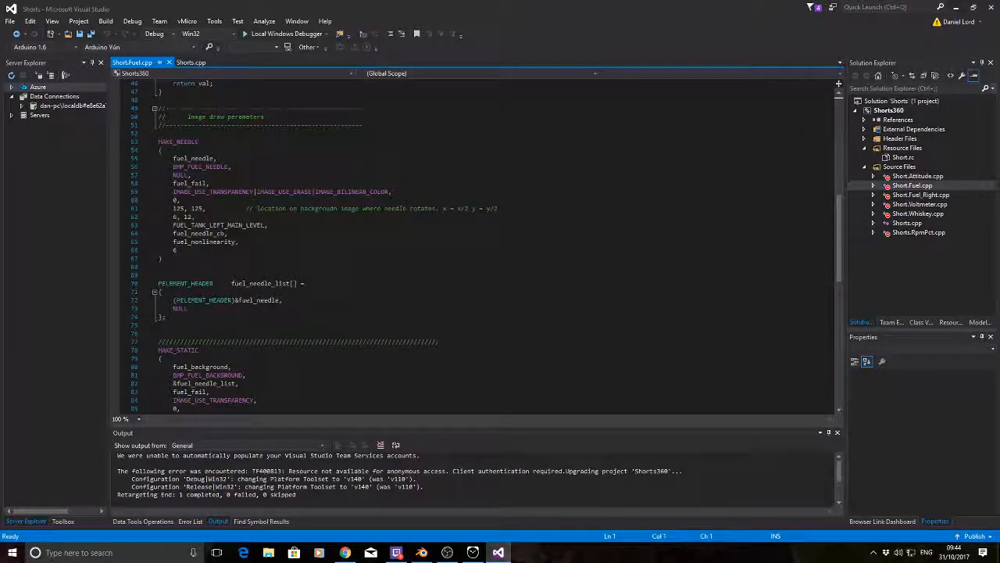
Step: Open the header file Short.h, check the fuel gauge bitmap definitions and close the file again
mouse_move(219, 166)
click(864, 139)
double_click(903, 185)
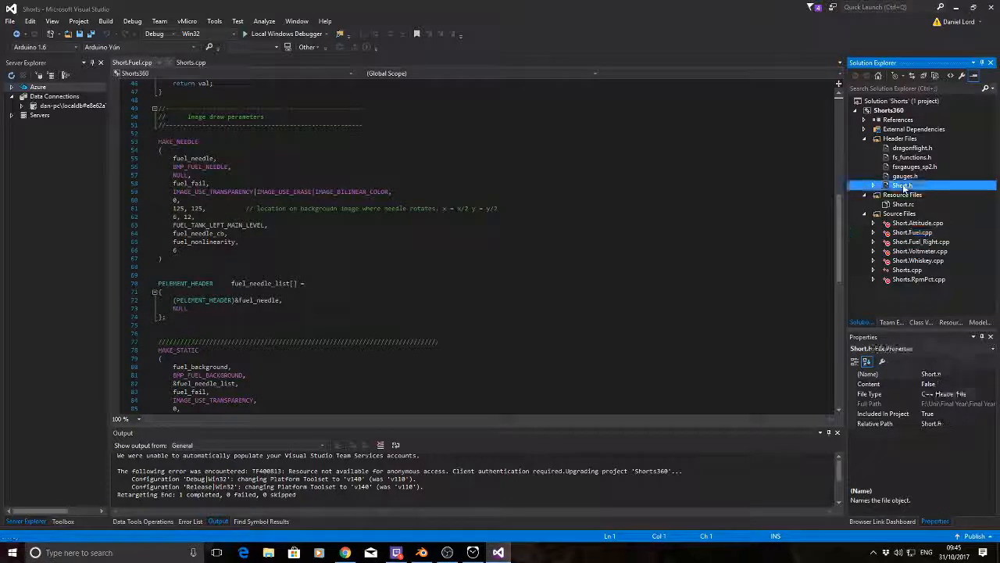
scroll(469, 242, down, 5)
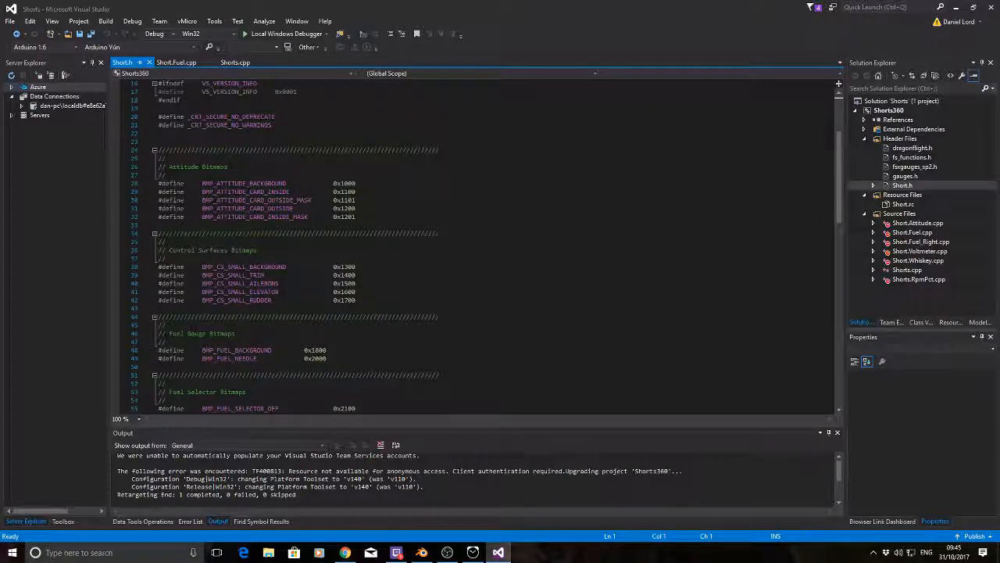
mouse_move(242, 186)
key(ctrl+F4)
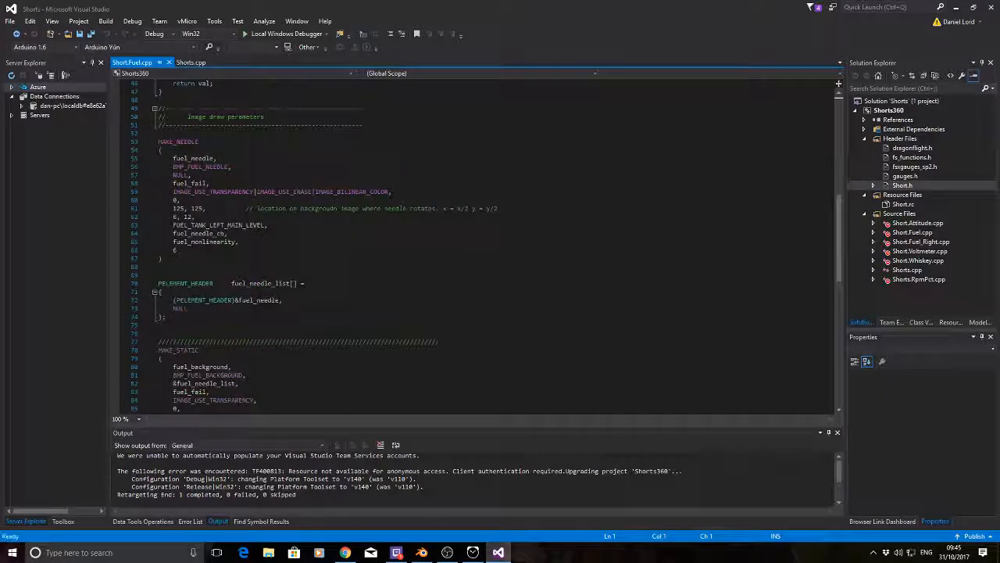
Step: Examine the image draw parameters in Short.Fuel.cpp, including the needle position comment, MAKE_STATIC background, mouse section and closing undefines
scroll(477, 242, down, 4)
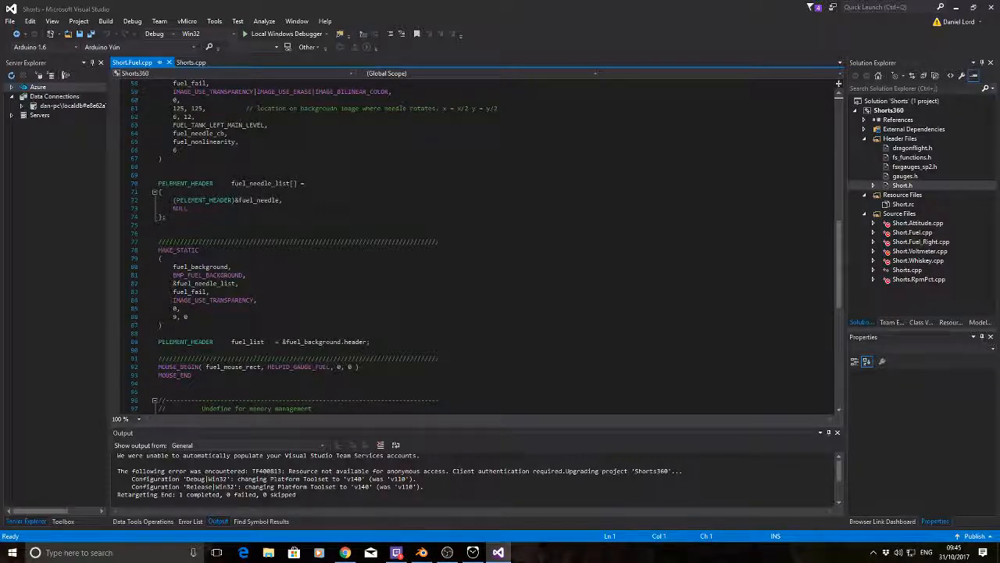
scroll(205, 186, up, 3)
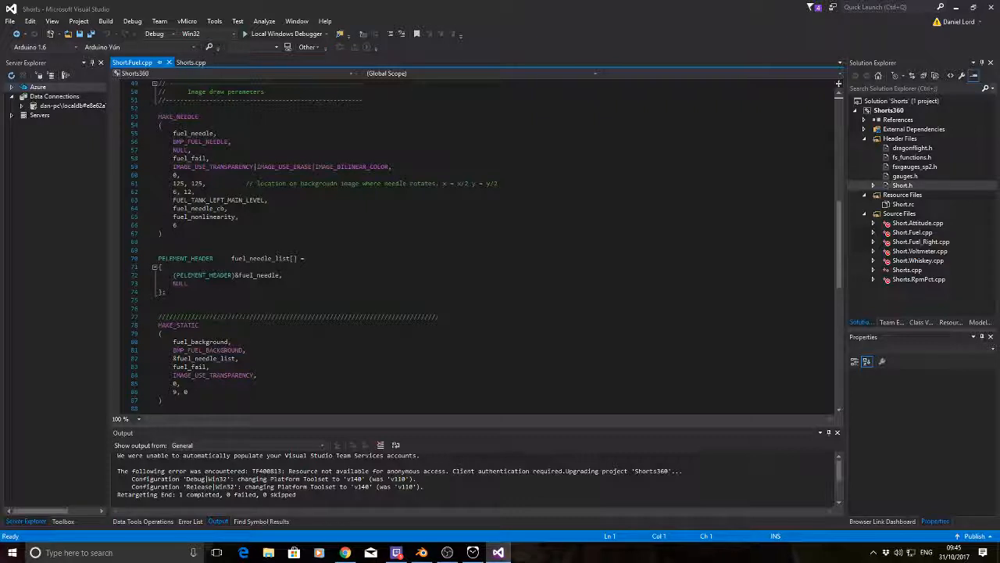
scroll(485, 246, down, 4)
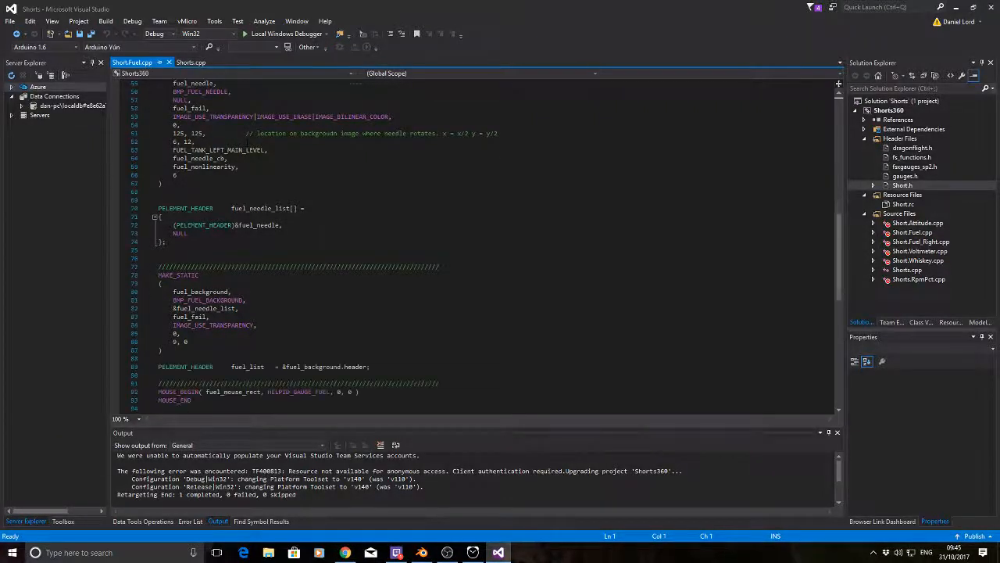
scroll(485, 246, up, 6)
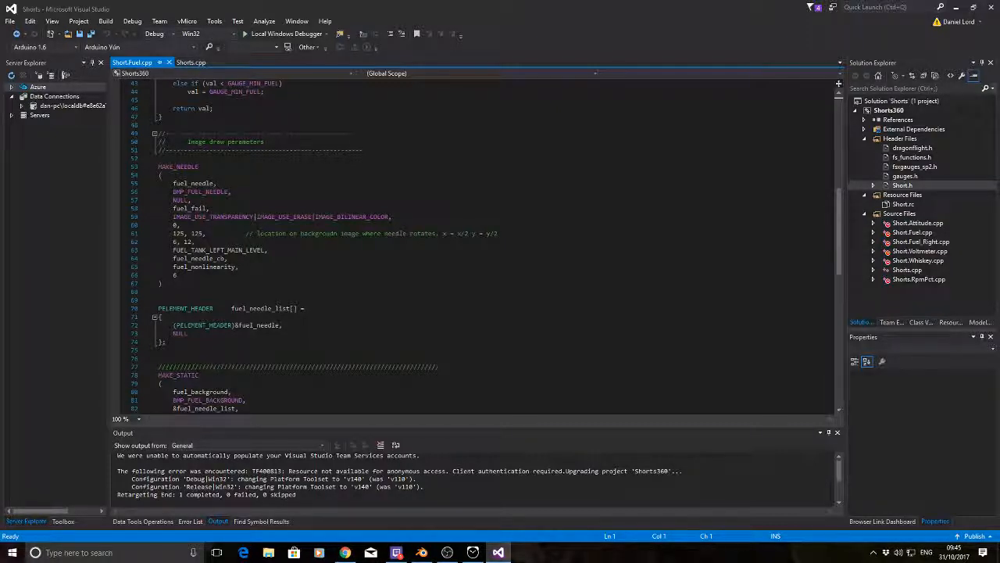
drag(443, 233, 499, 233)
click(500, 250)
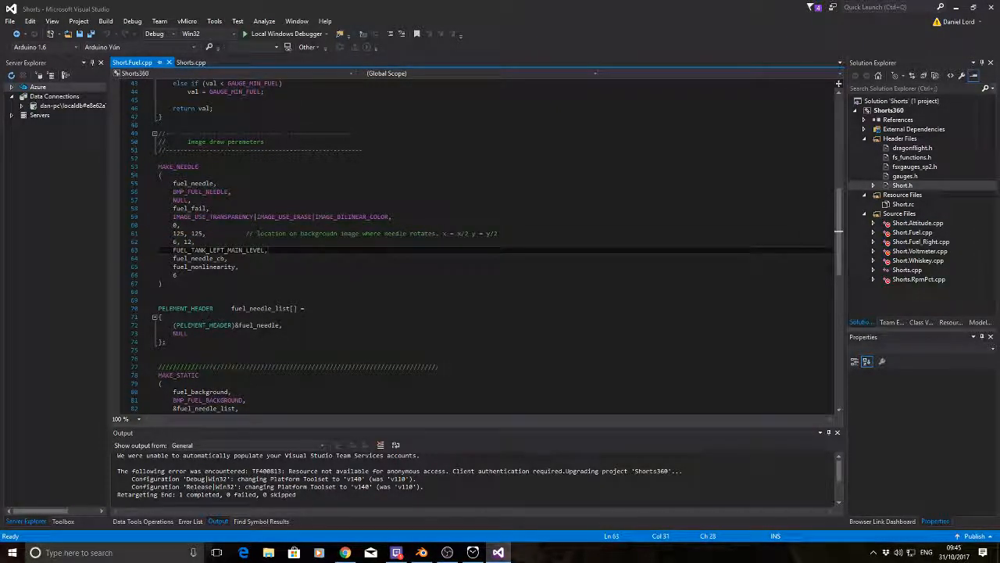
scroll(477, 242, down, 10)
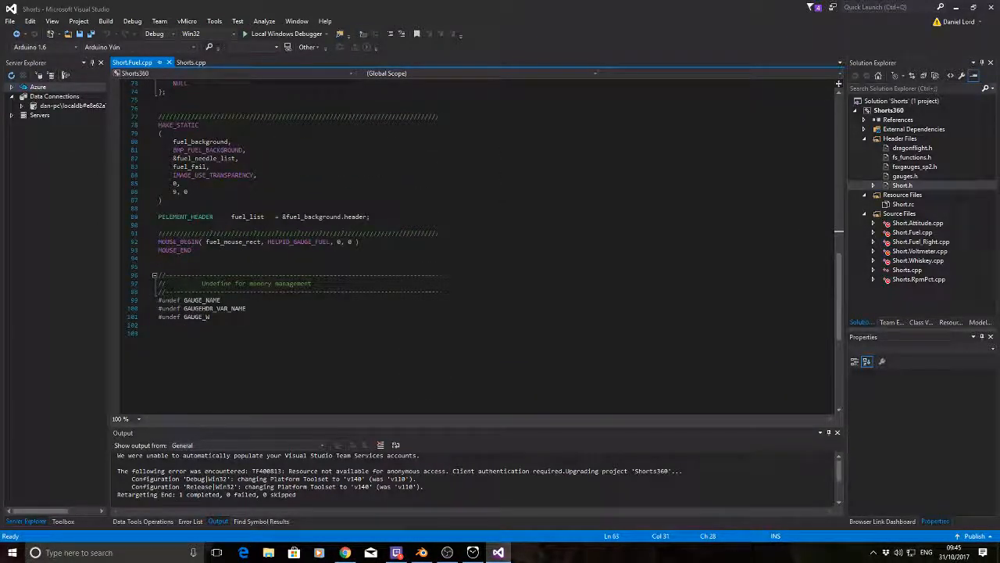
scroll(239, 319, up, 14)
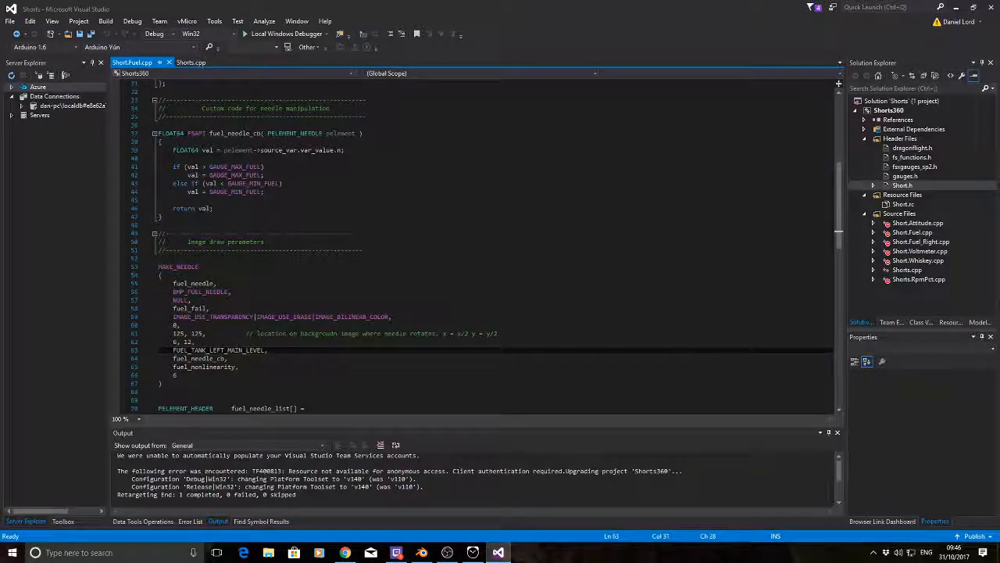
Step: Close Visual Studio, bring up the Blender window with the ATP cockpit and minimize it to the desktop
click(990, 7)
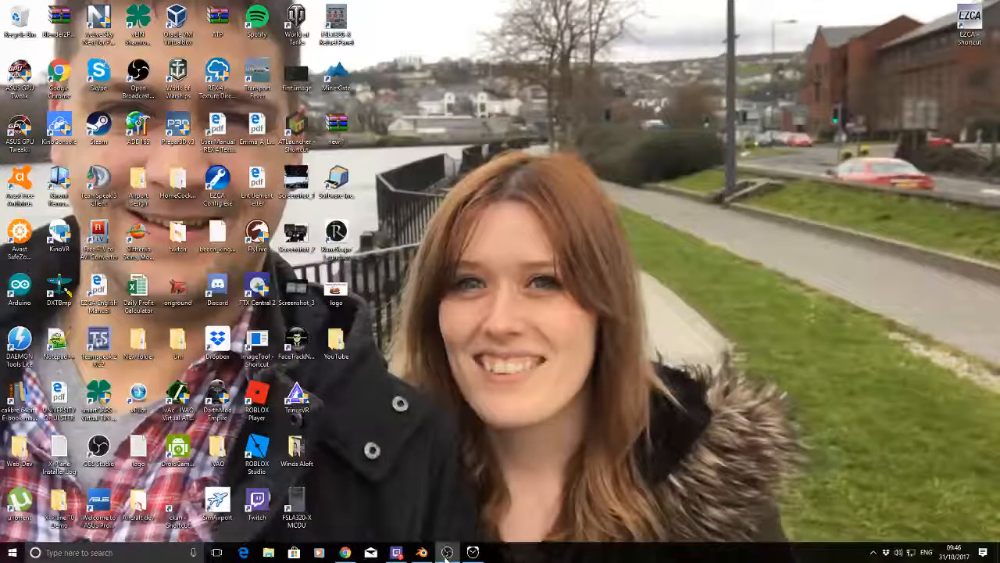
click(422, 552)
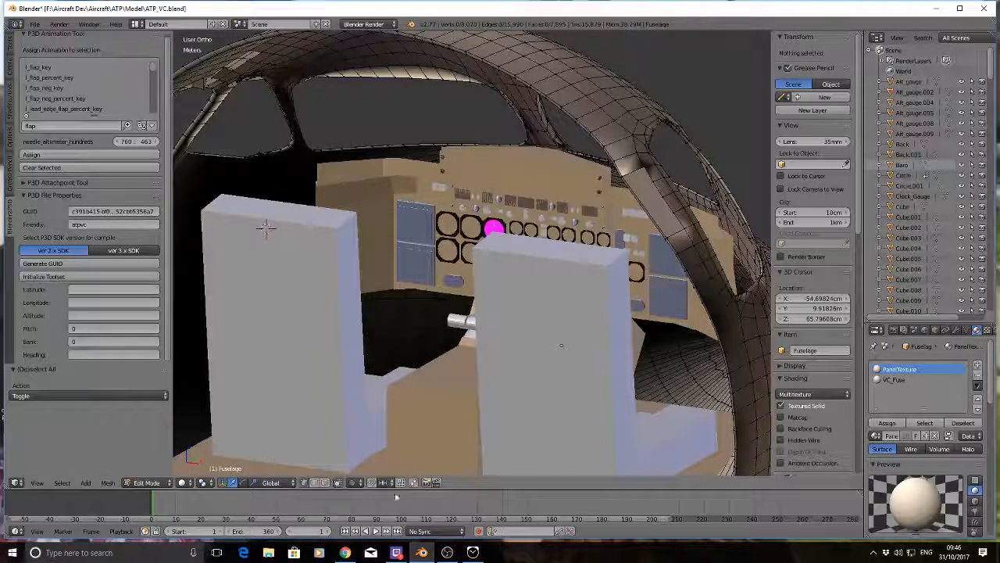
mouse_move(345, 553)
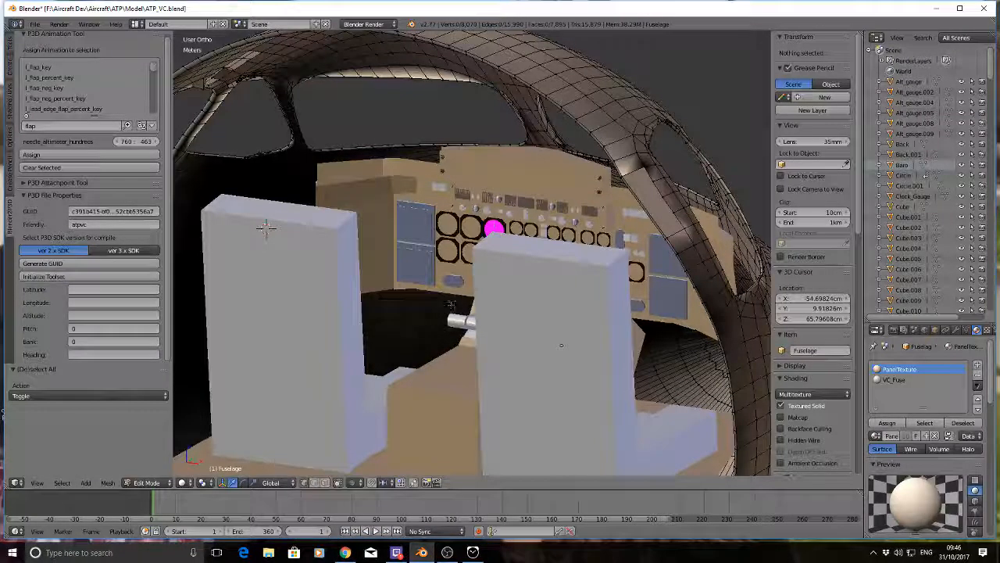
click(940, 8)
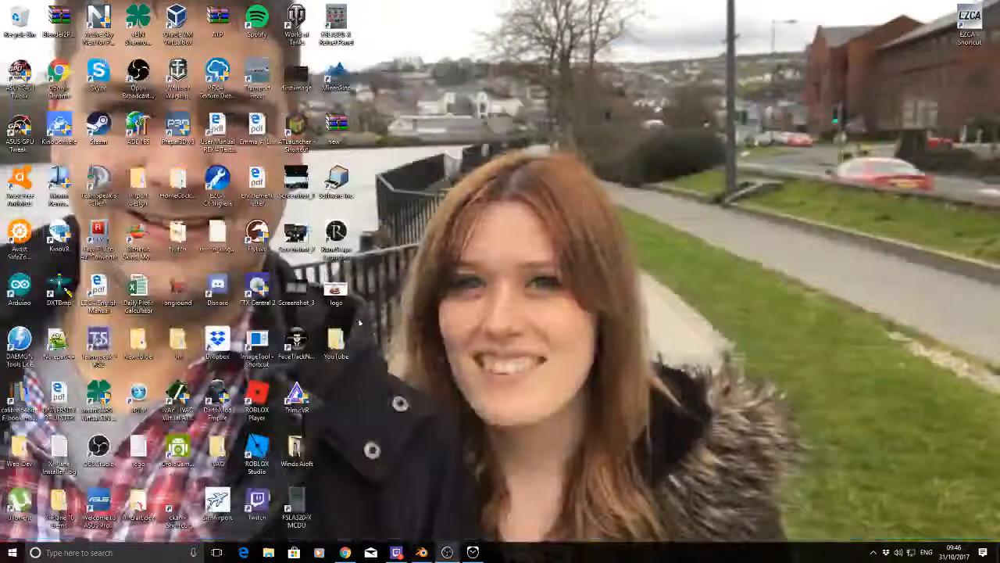
Step: Open the "Develop an Aircraft series" folder inside the desktop's YouTube folder and maximize its window
double_click(336, 342)
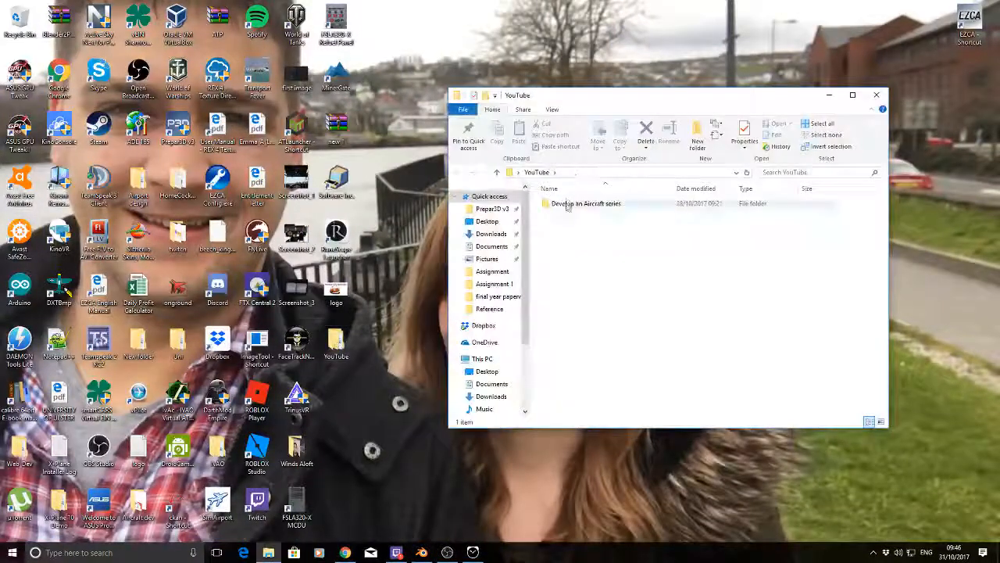
double_click(571, 204)
drag(573, 96, 562, 46)
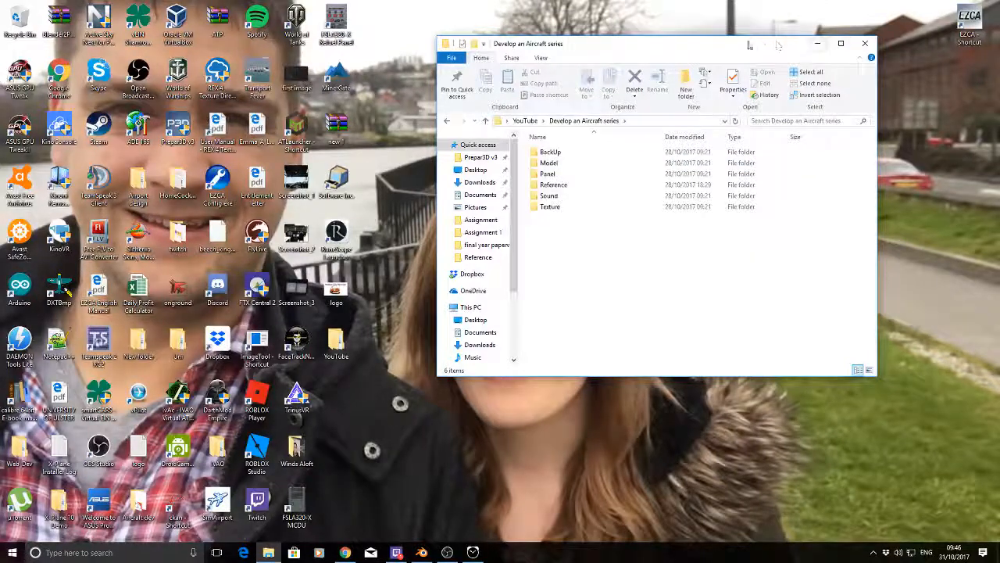
click(841, 43)
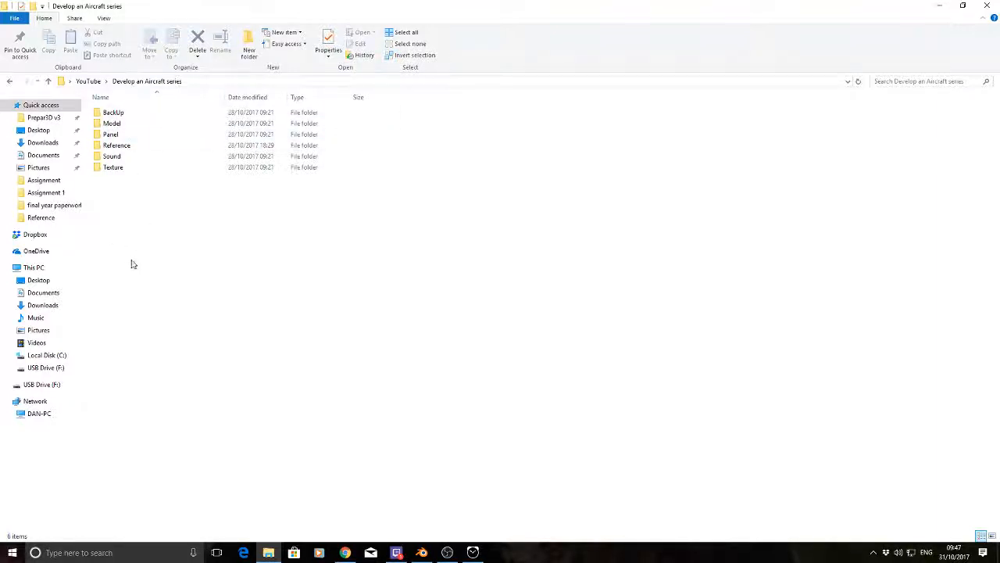
Step: Look inside the Model and Panel folders, returning to the "Develop an Aircraft series" folder after each
double_click(122, 125)
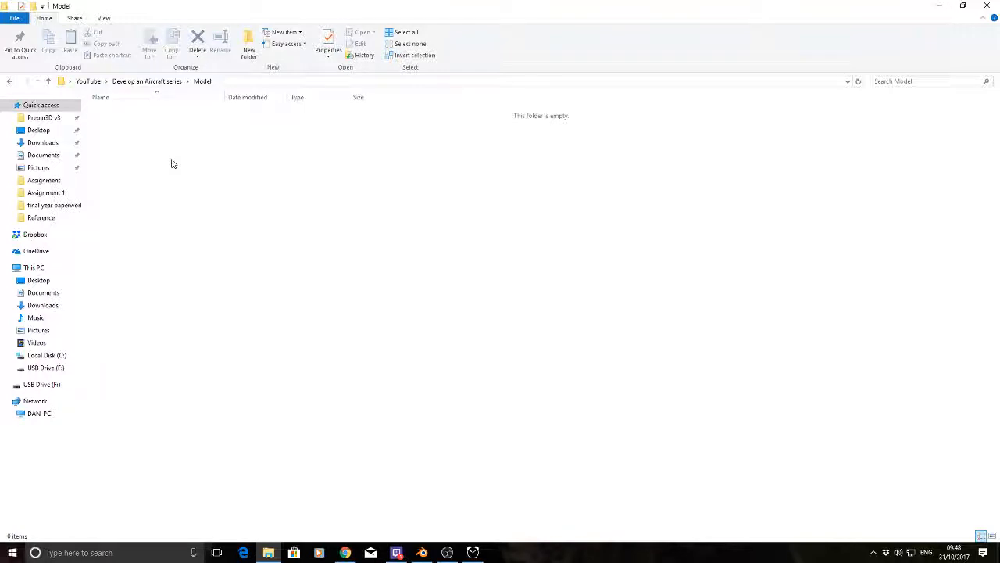
click(9, 81)
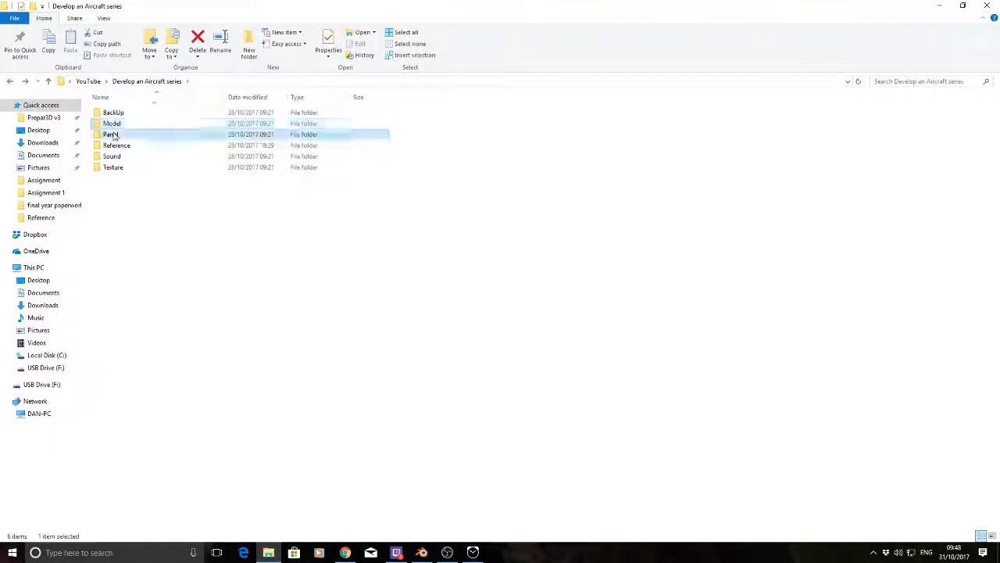
double_click(110, 134)
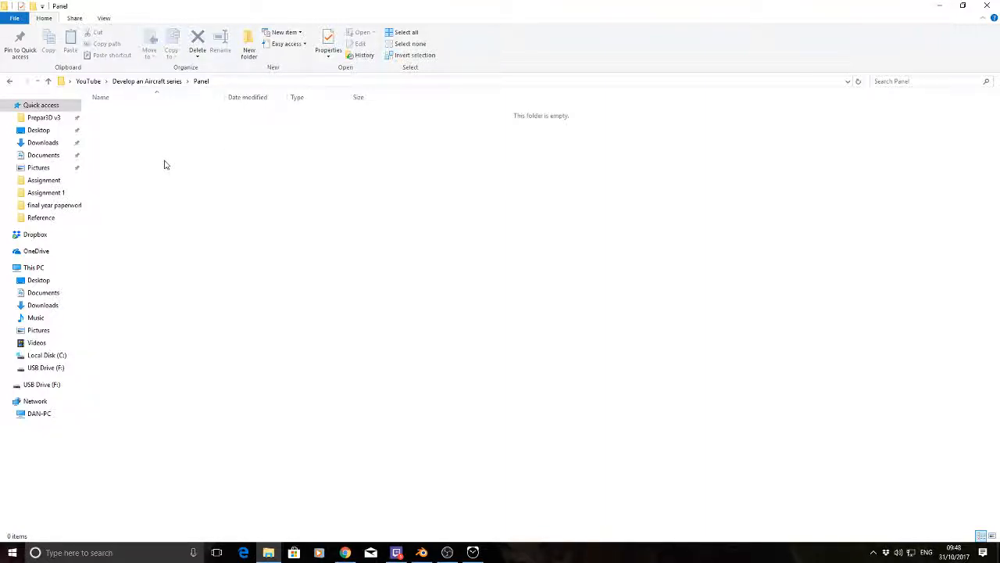
click(9, 81)
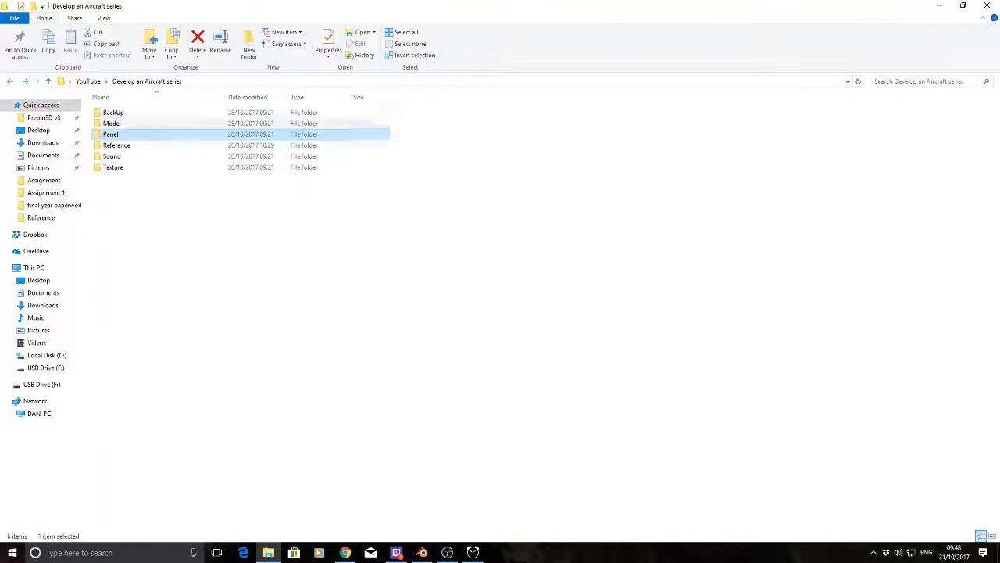
Step: Select the Texture folder, then open the Reference folder to show the aircraft drawings and cockpit panel images
click(122, 168)
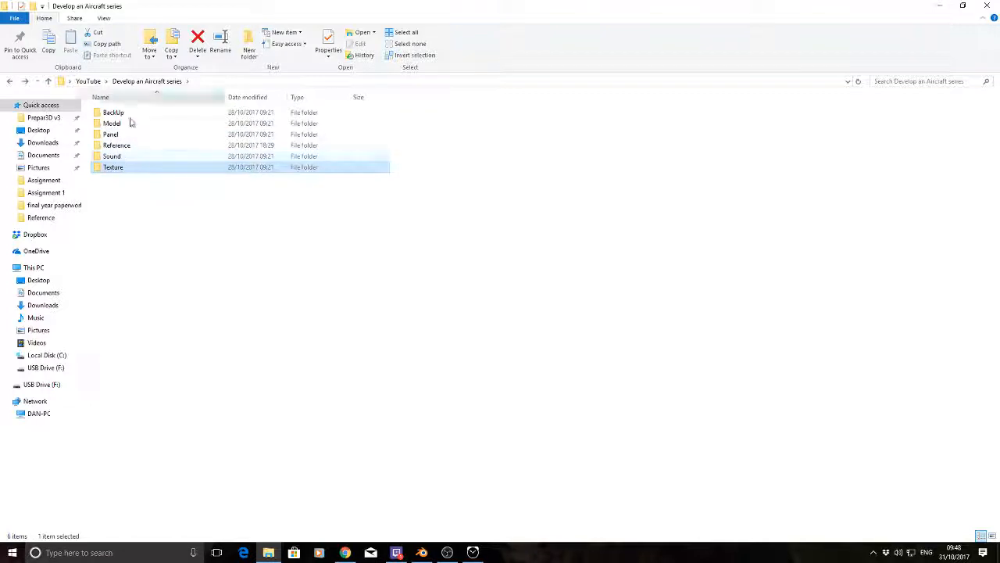
double_click(114, 146)
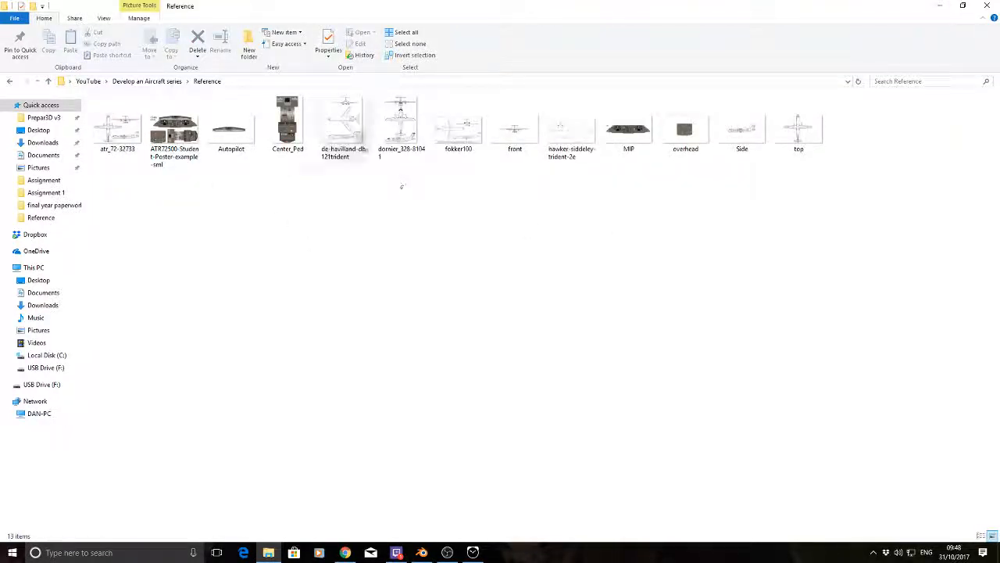
drag(346, 192, 392, 216)
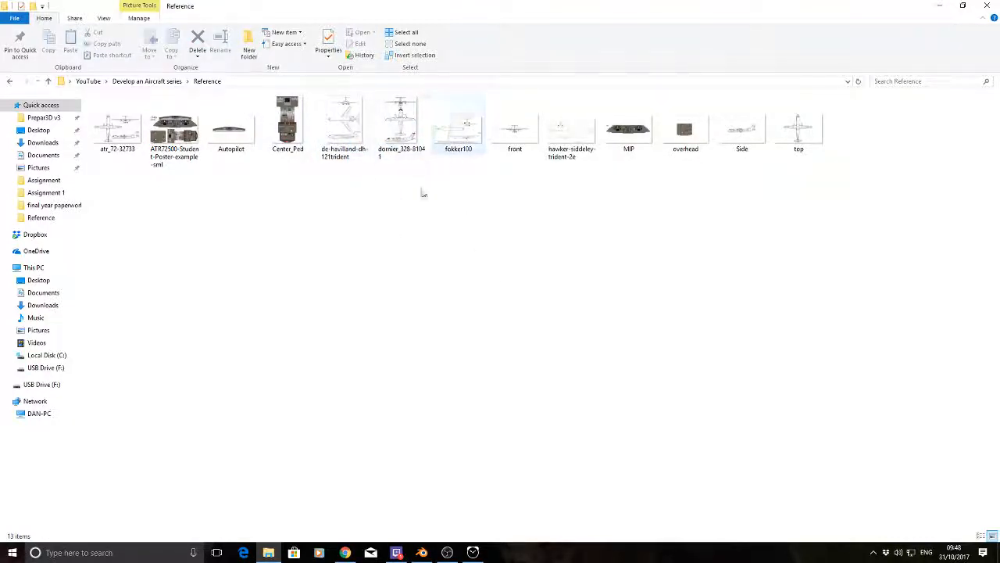
Step: Delete the de-havilland-dh-121trident, dornier_328-81041, fokker100 and hawker-siddeley-trident-2e drawings from the Reference folder
drag(460, 129, 455, 125)
click(446, 214)
drag(327, 176, 484, 97)
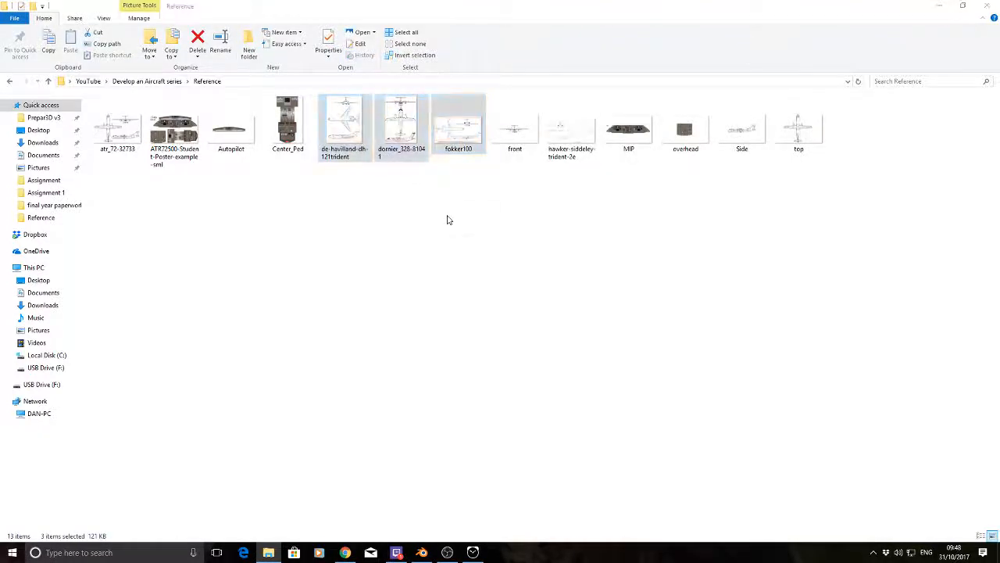
key(Delete)
key(Return)
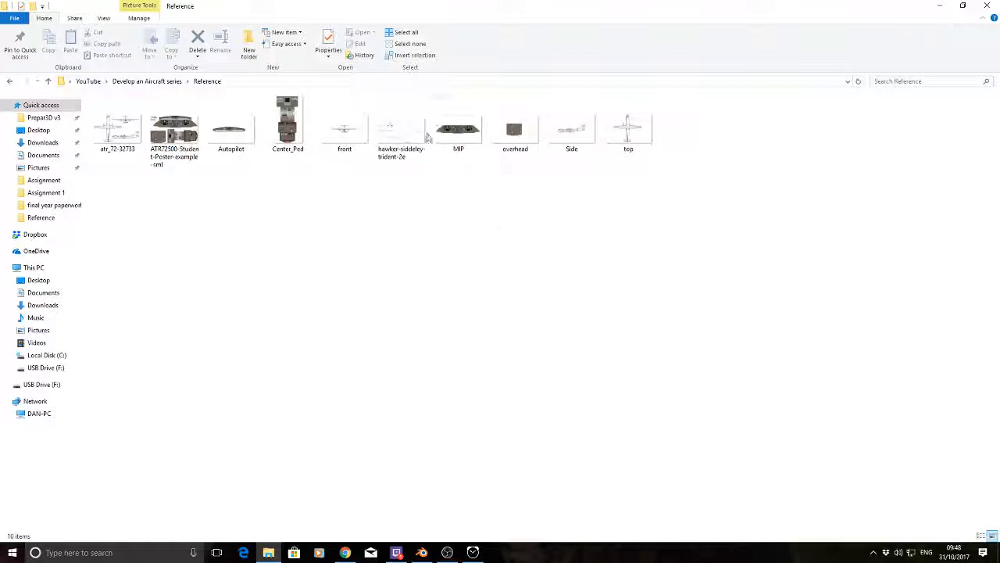
click(418, 153)
key(Delete)
key(Return)
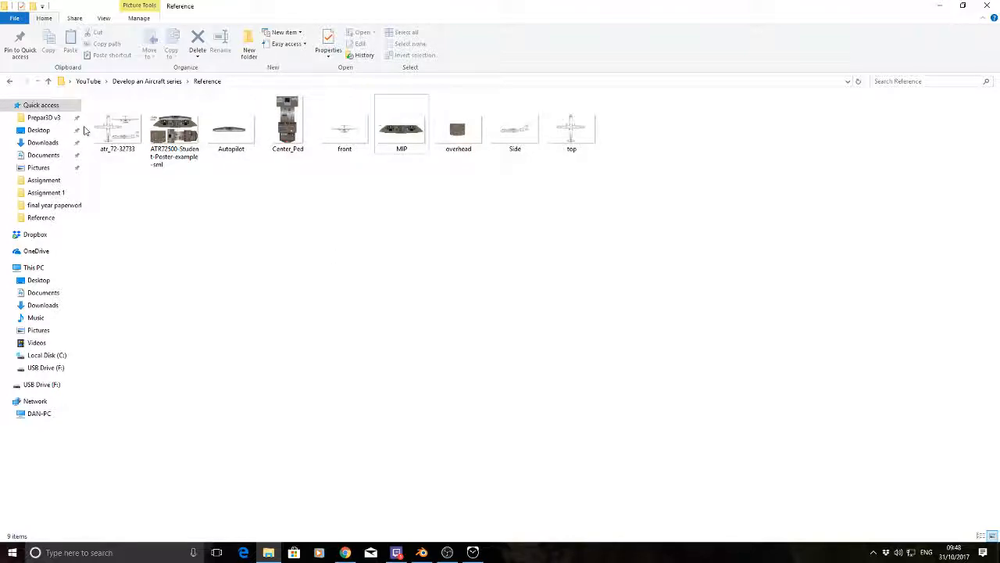
Step: Open the atr_72-32733 three-view drawing in the Photos viewer to examine the aircraft's top, front and side views
double_click(114, 127)
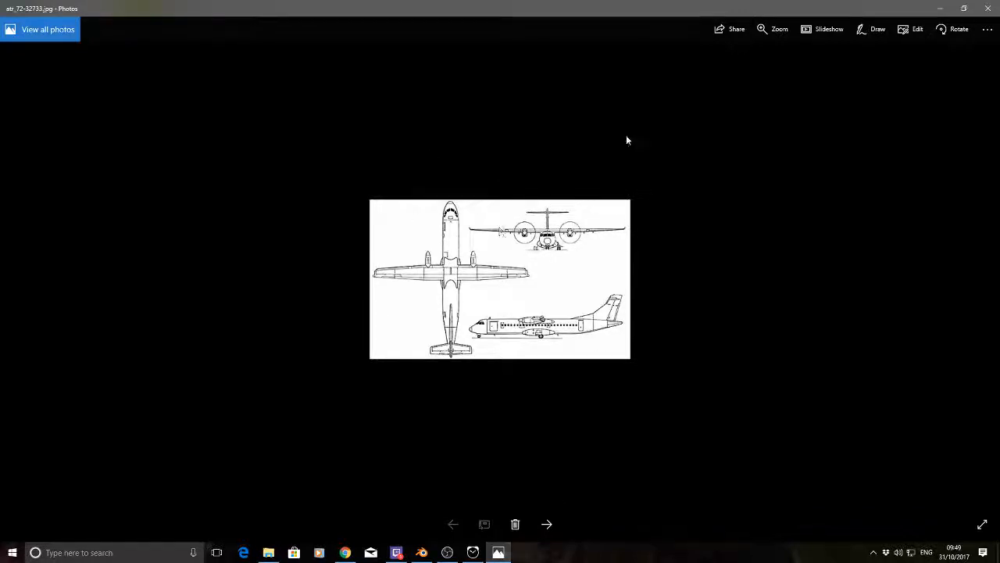
click(940, 8)
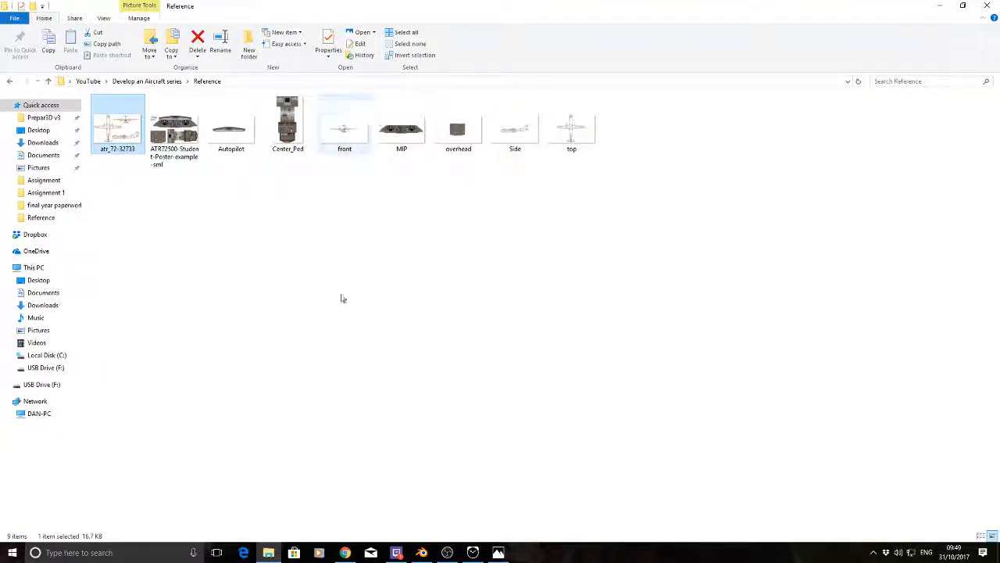
click(497, 552)
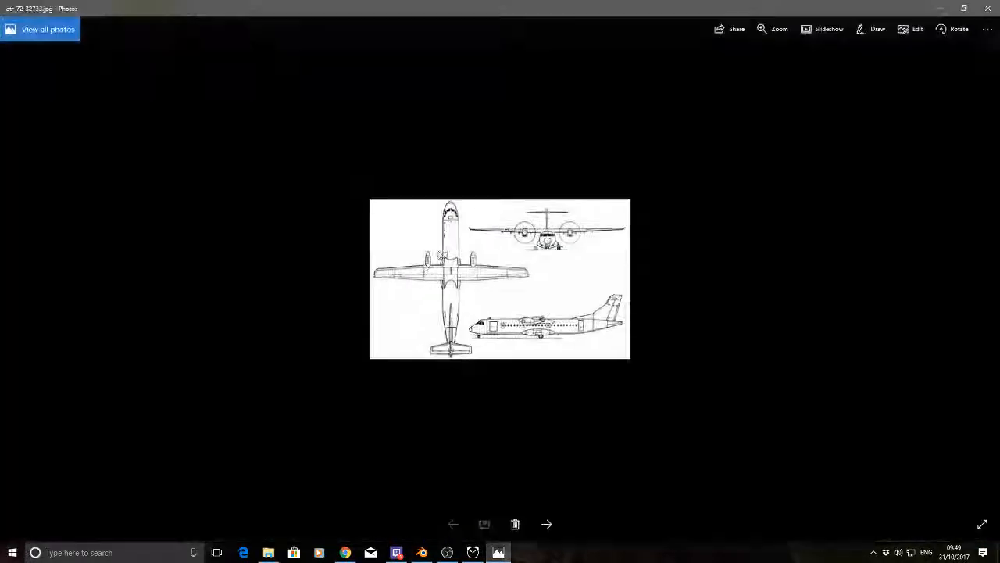
Step: Browse through the remaining reference images, going back to the front view before continuing to the top view, and close the viewer
click(546, 523)
click(547, 524)
click(547, 524)
click(547, 523)
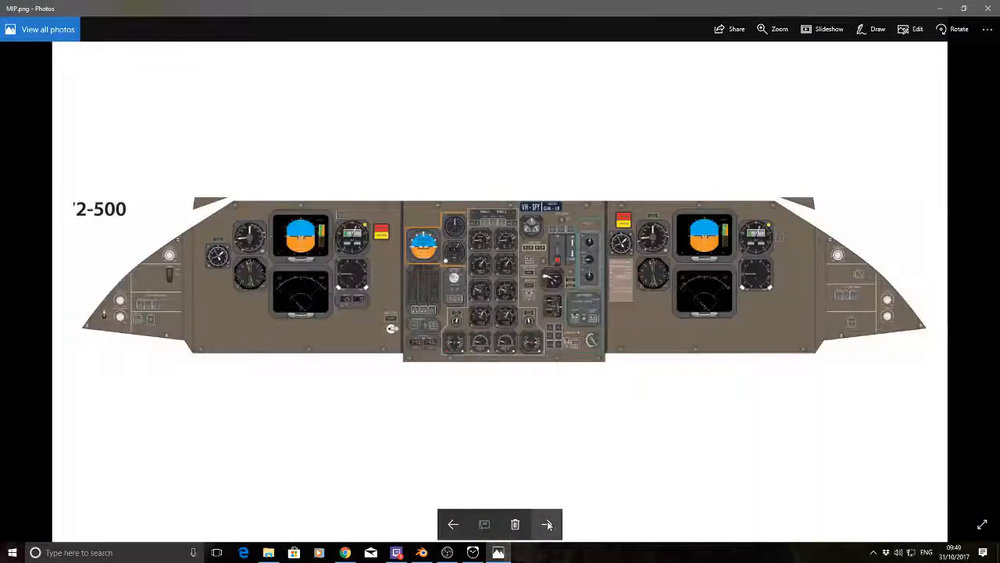
click(455, 530)
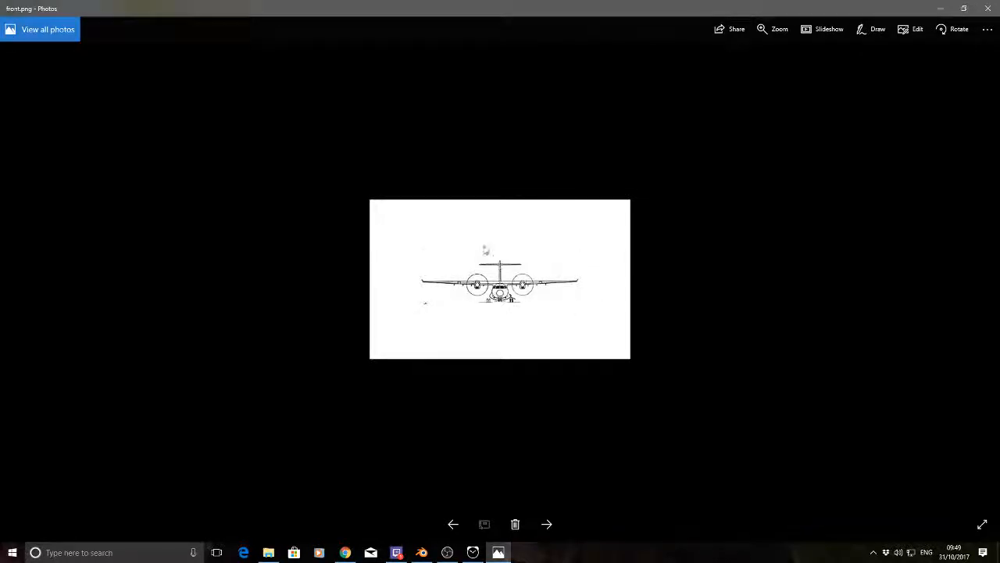
click(548, 533)
click(548, 532)
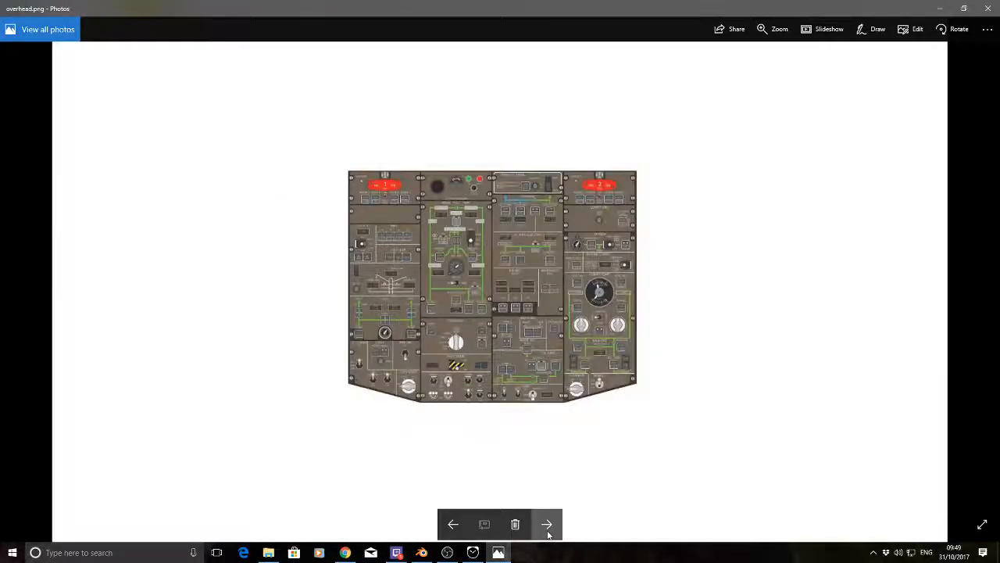
click(548, 532)
click(548, 532)
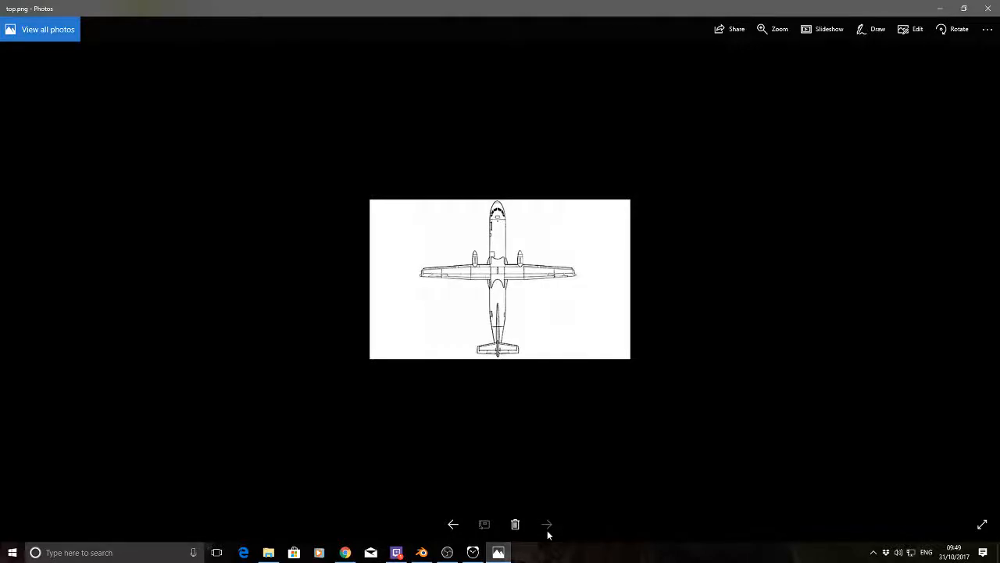
click(996, 8)
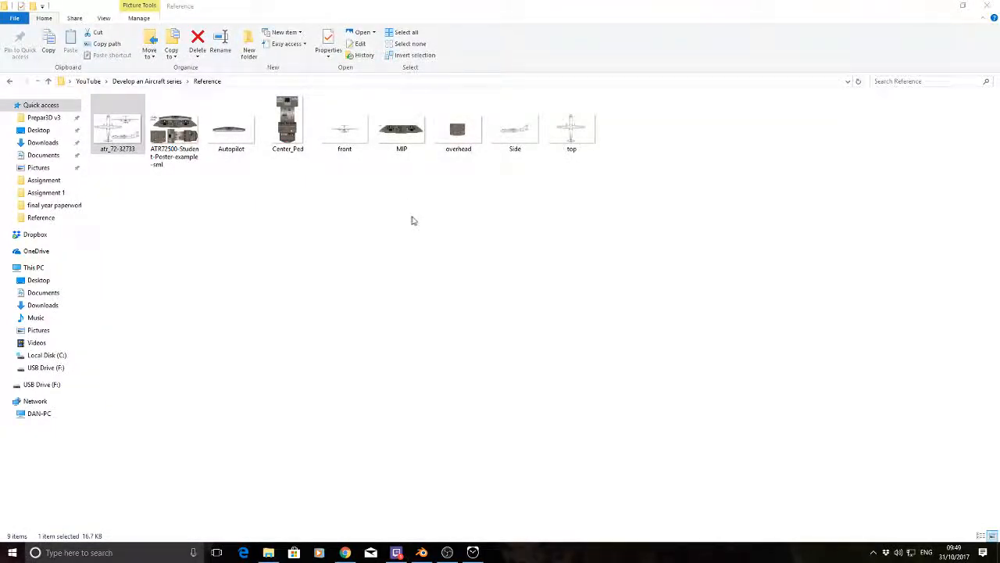
Step: Open the ATR72500 student poster image and look through the Autopilot and Center_Ped images that follow it
click(443, 261)
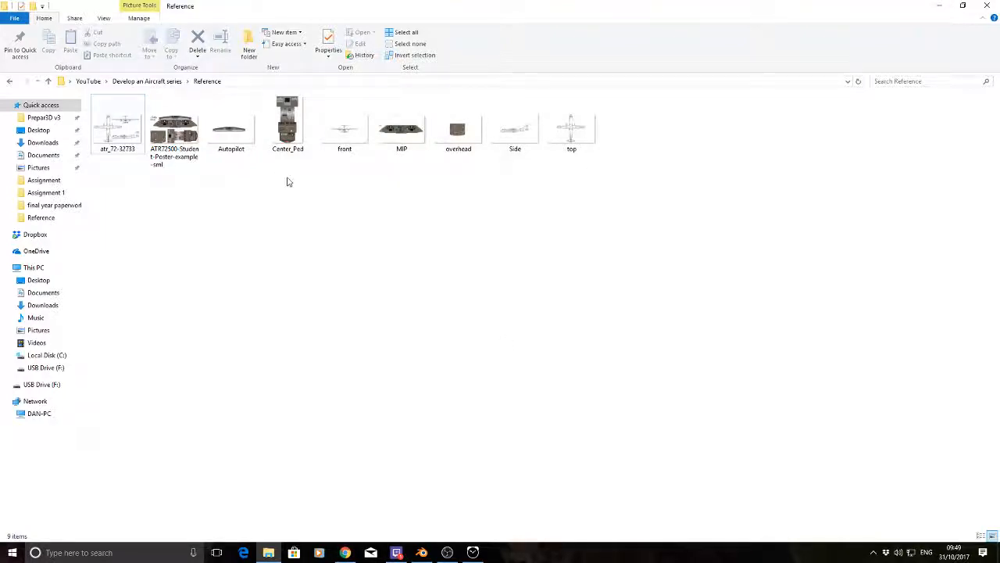
double_click(173, 129)
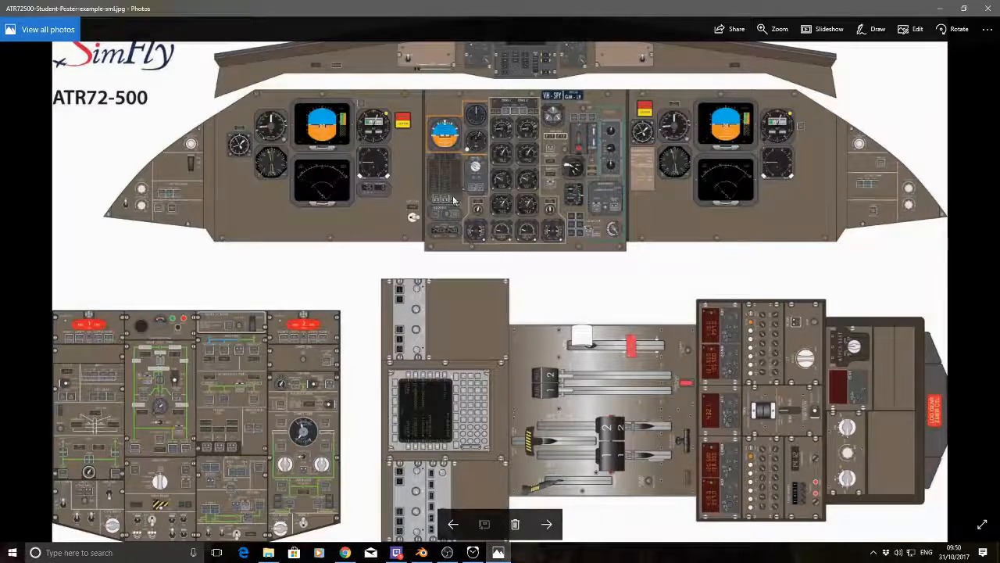
click(548, 525)
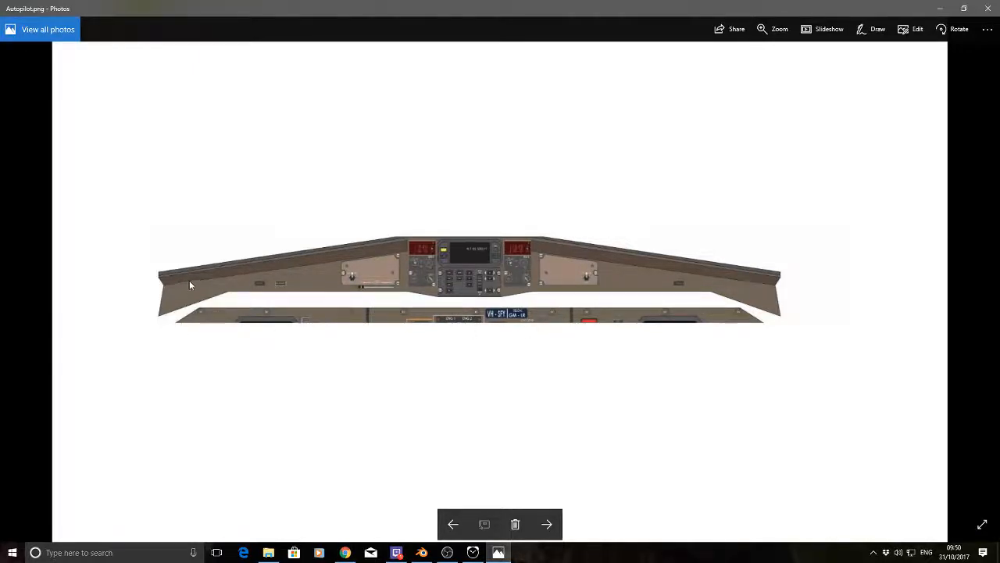
click(547, 524)
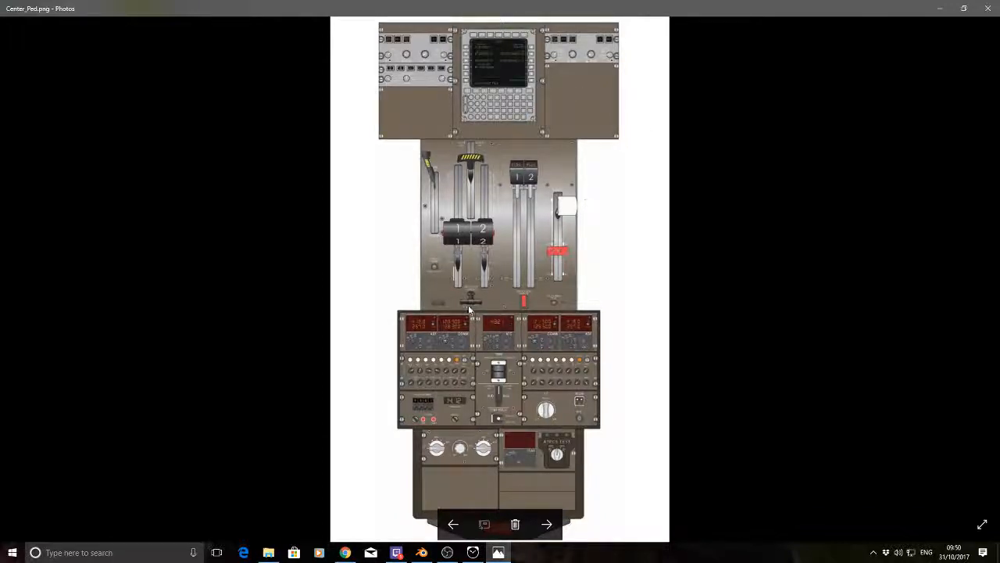
scroll(468, 235, down, 1)
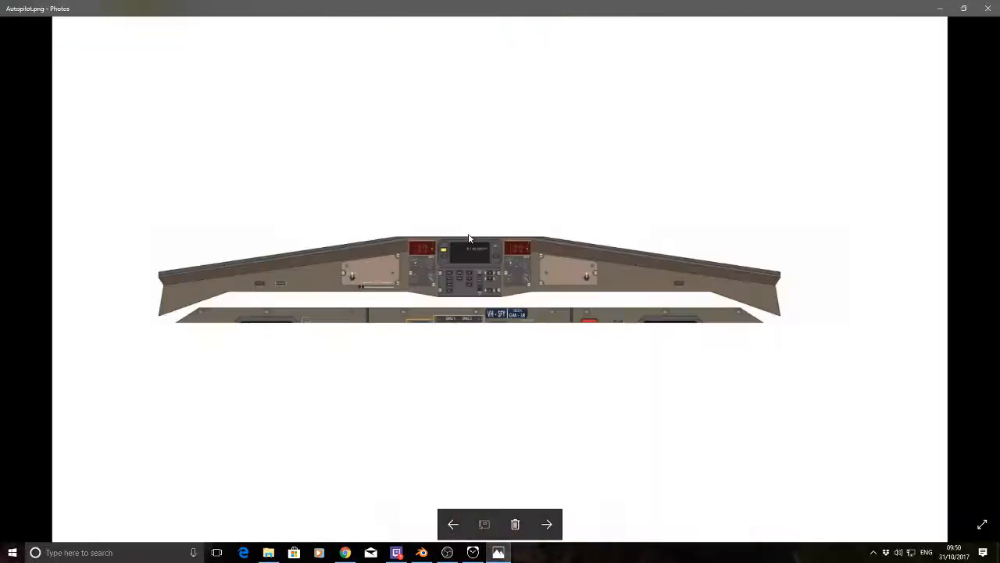
scroll(468, 234, up, 1)
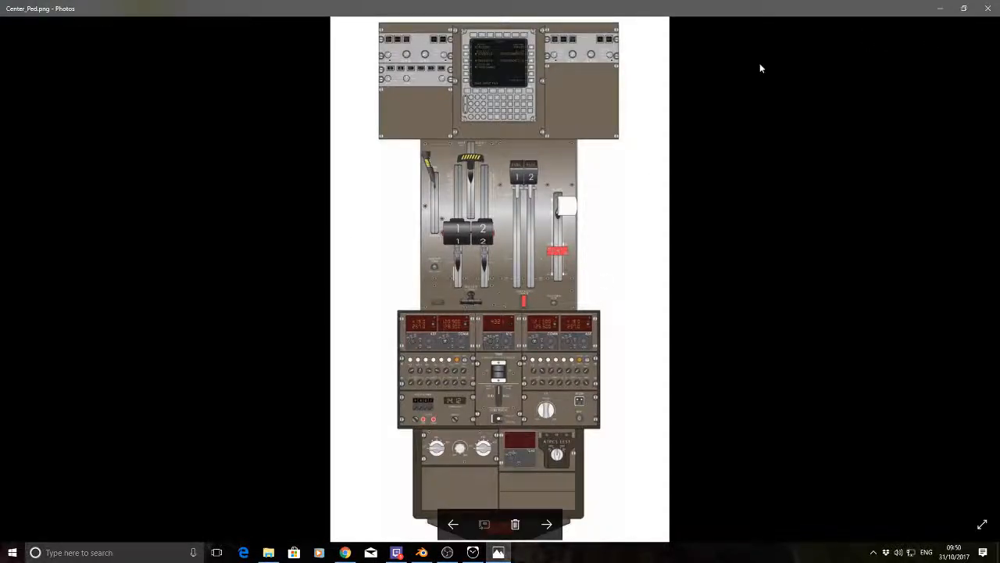
Step: Examine the Center_Ped image up close, from the radio and trim panels to the flight management display, and restore the full view
click(776, 29)
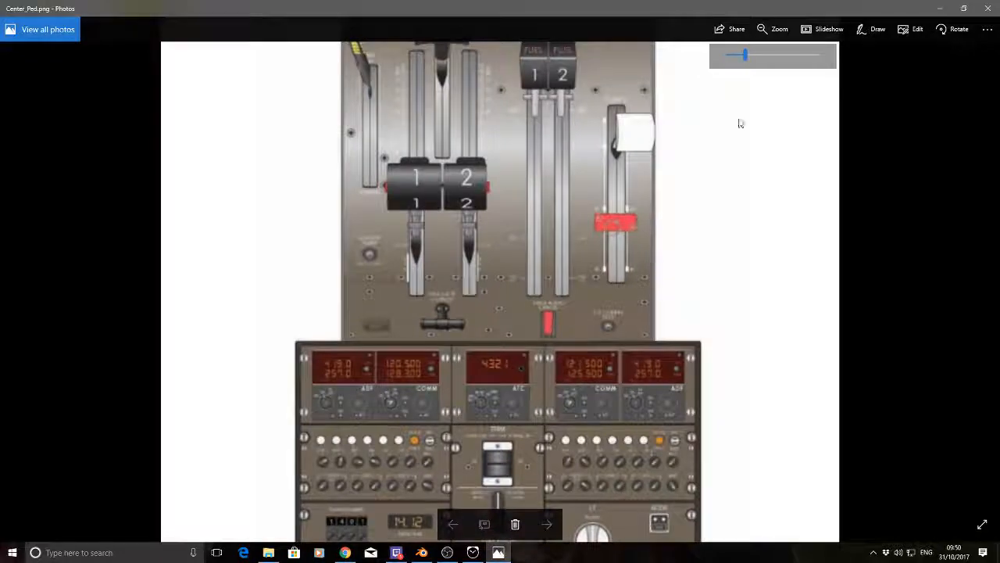
drag(745, 55, 768, 54)
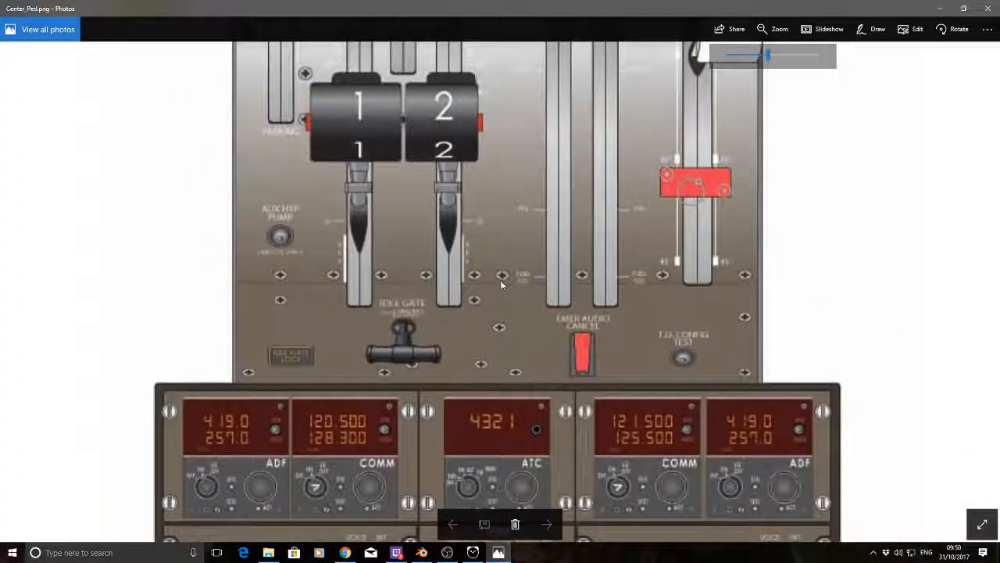
drag(500, 280, 611, 209)
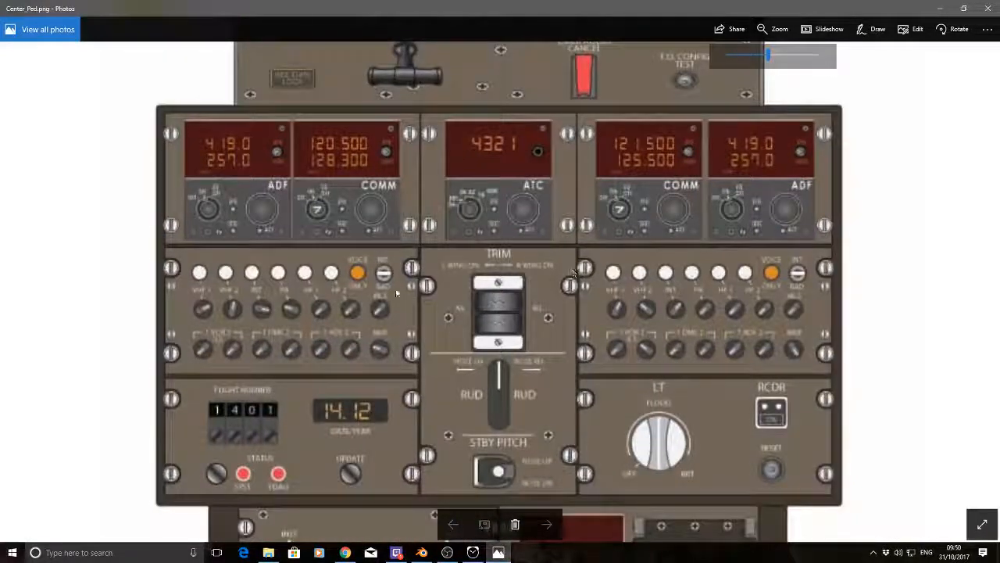
scroll(528, 401, down, 3)
scroll(532, 391, up, 12)
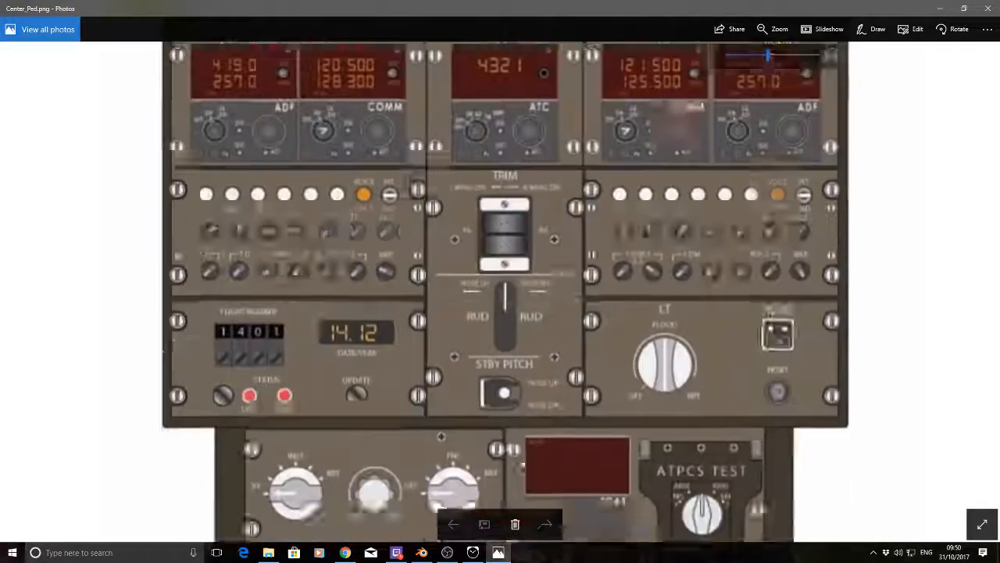
scroll(509, 352, up, 2)
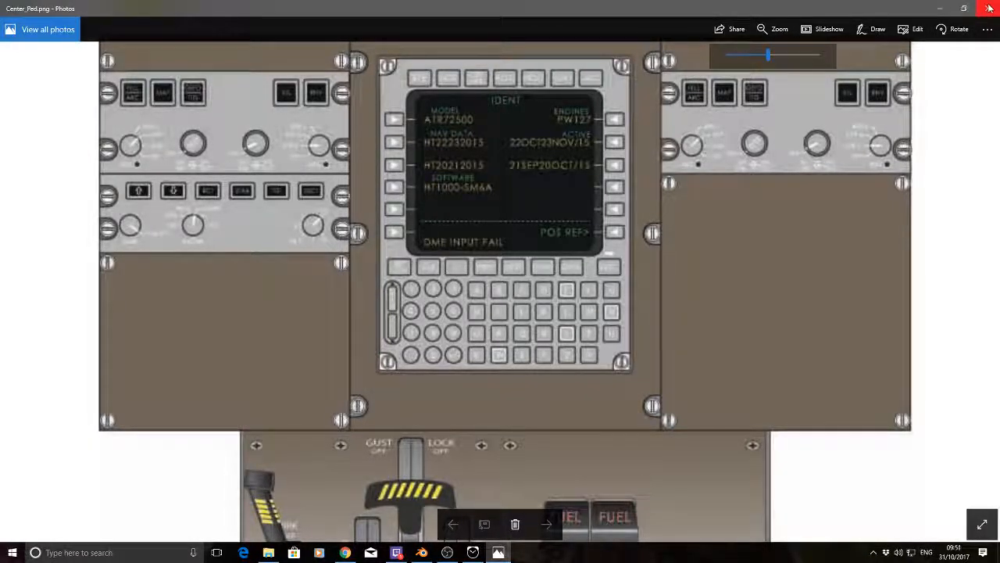
click(770, 38)
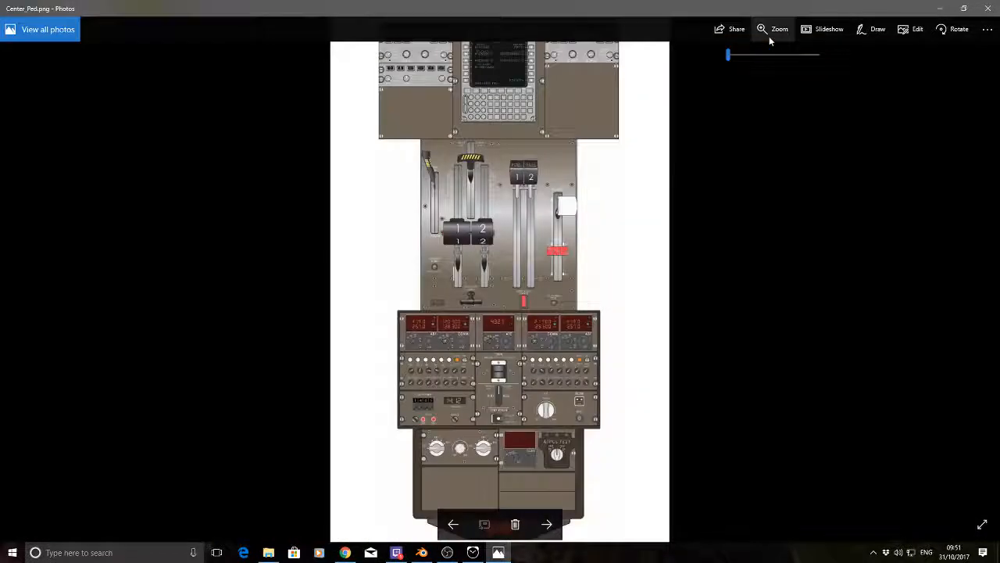
Step: Advance to the MIP instrument panel image for viewing and close the image viewer
click(547, 525)
click(547, 524)
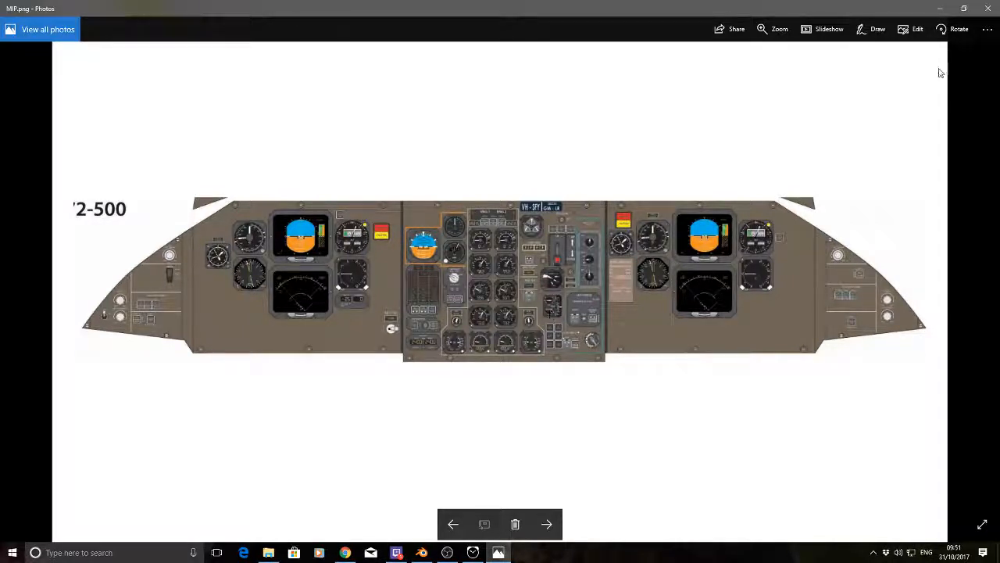
click(988, 11)
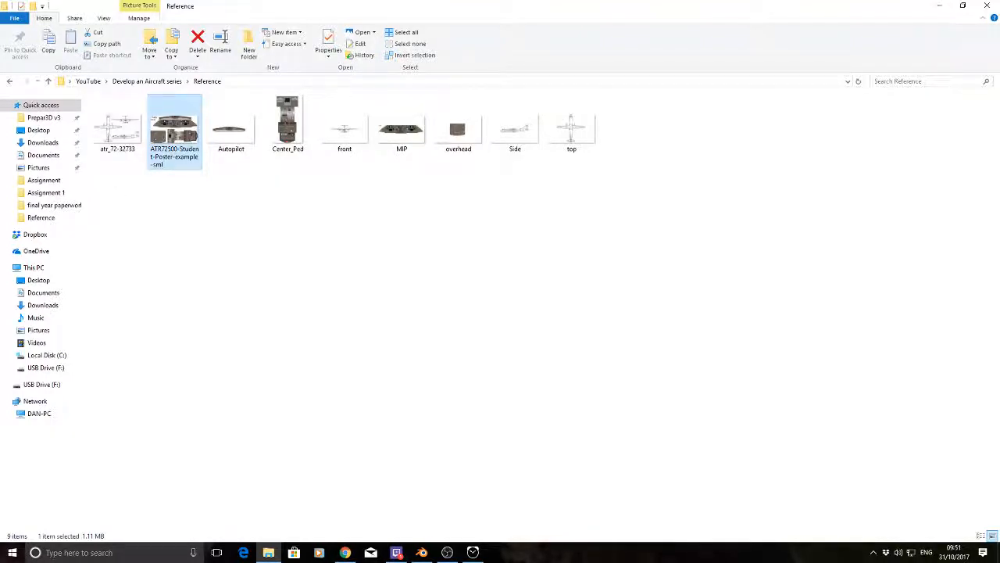
Step: Bring up the browser's atr 72 image results and preview the ATR 72 blank side-view line drawing by Norebbo
drag(0, 125, 500, 0)
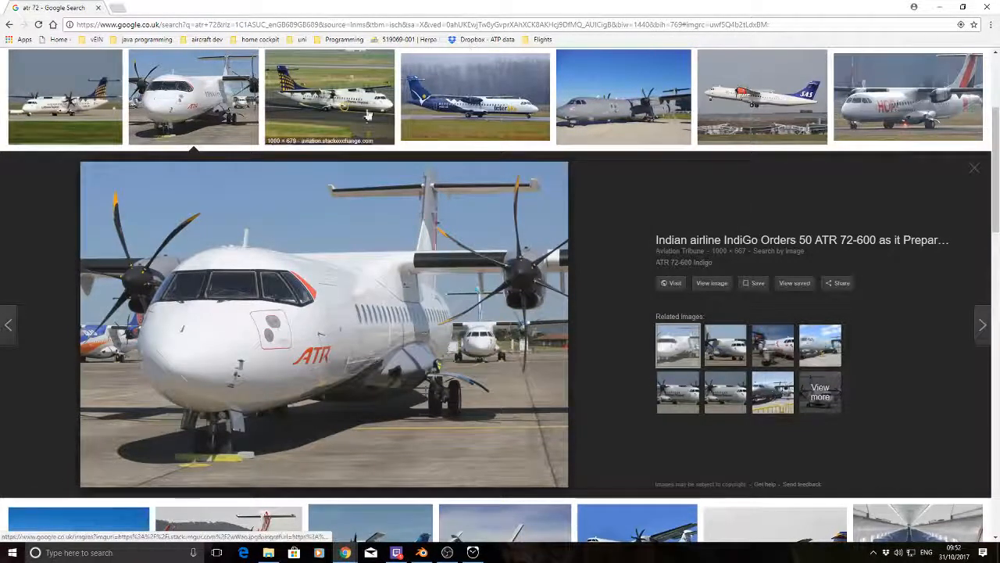
click(974, 168)
scroll(503, 334, down, 5)
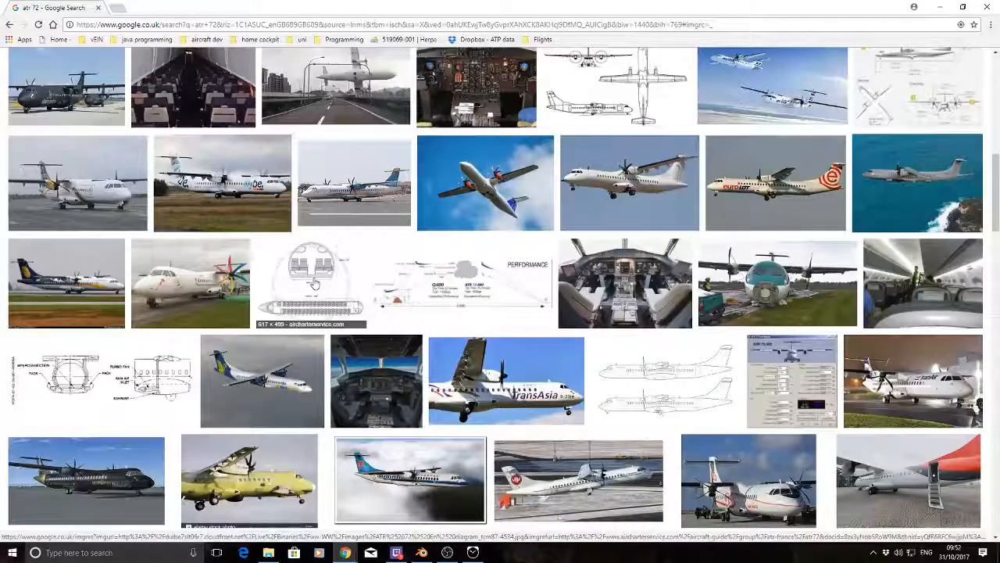
scroll(734, 294, down, 1)
click(734, 293)
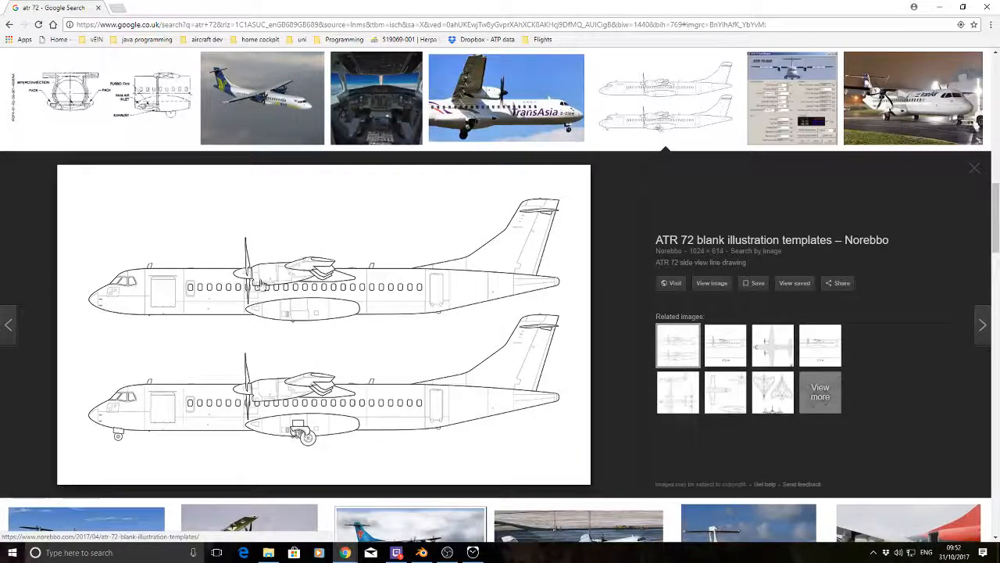
Step: Save the previewed side-view line drawing in the Reference folder as a JPEG named "engine"
right_click(292, 293)
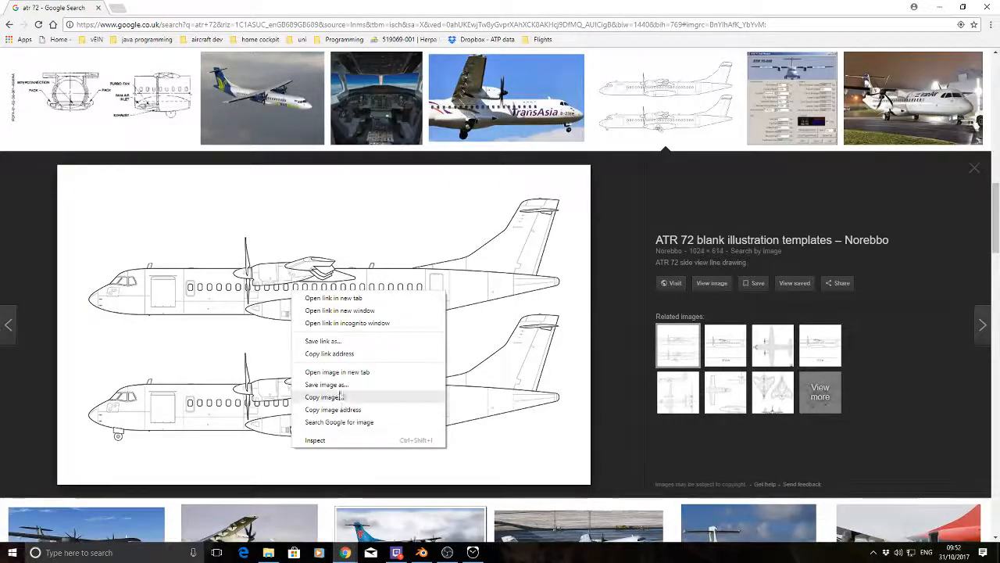
click(336, 385)
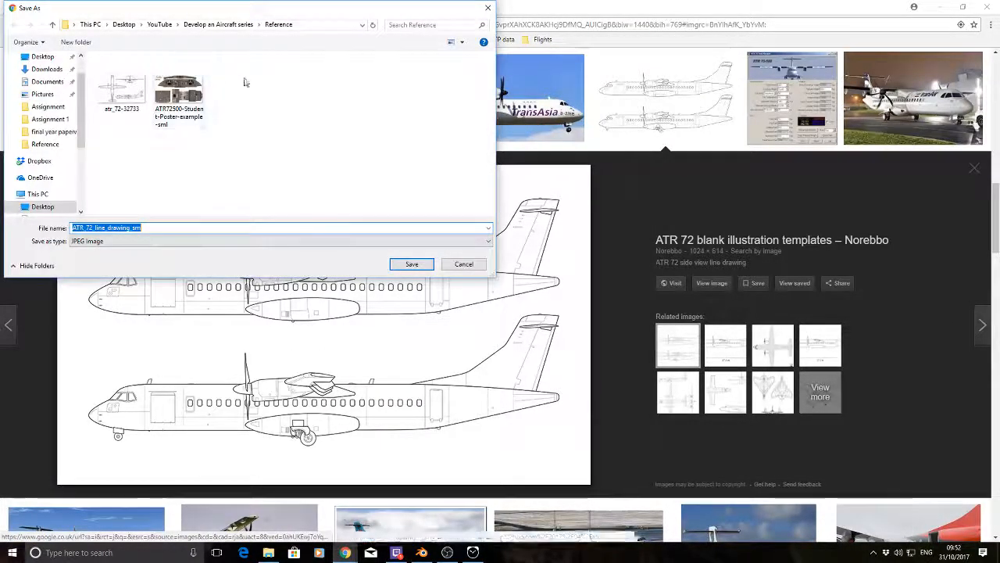
text(ergine)
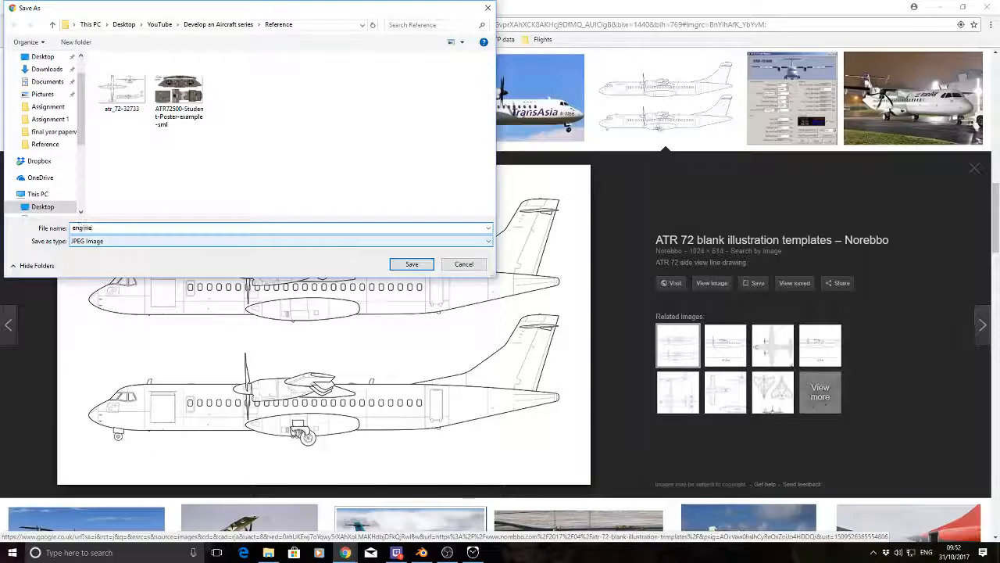
key(Return)
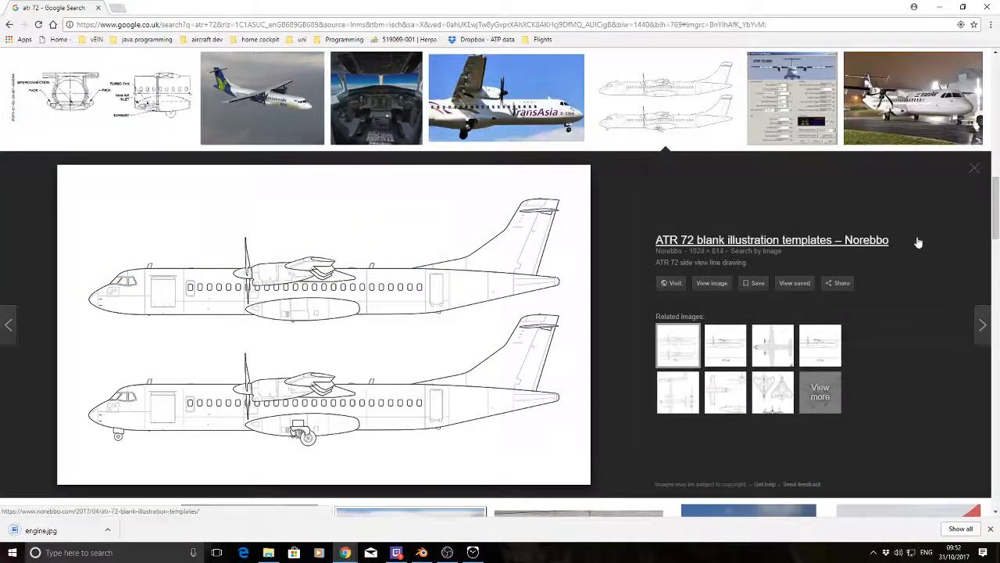
Step: Close the image preview, move the browser out of view and switch to the Blender window with the ATP cockpit
click(974, 168)
scroll(618, 367, up, 10)
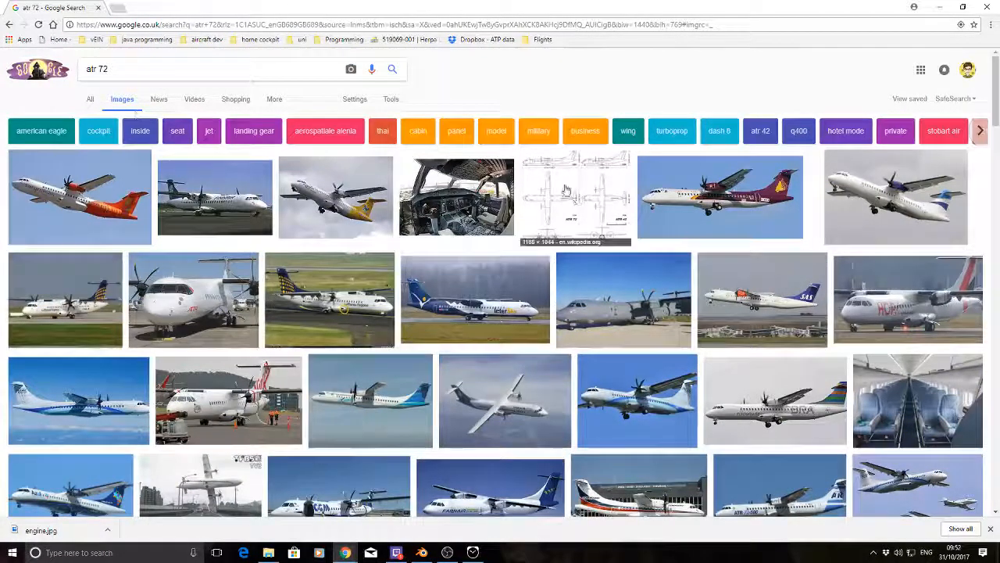
drag(830, 7, 337, 9)
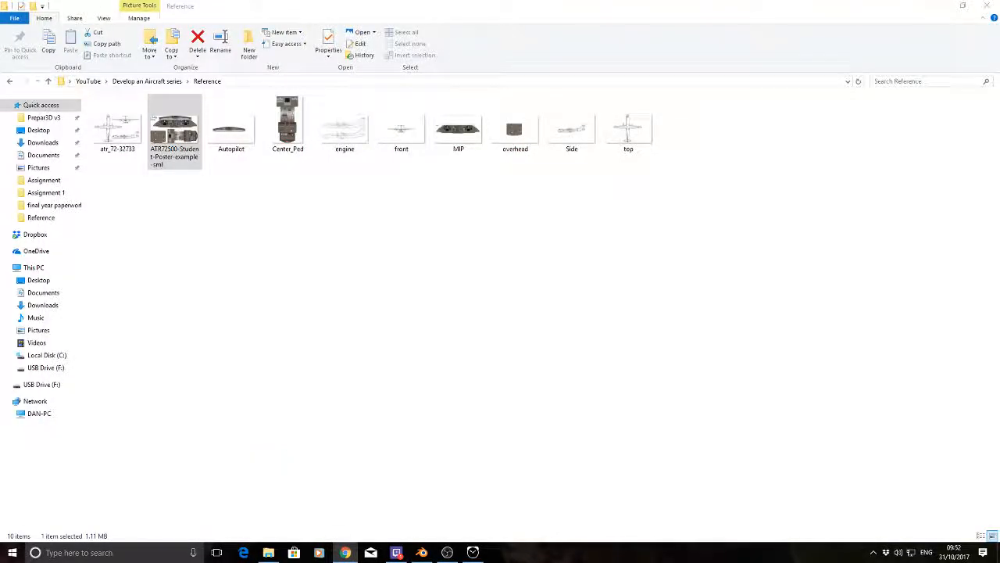
click(422, 552)
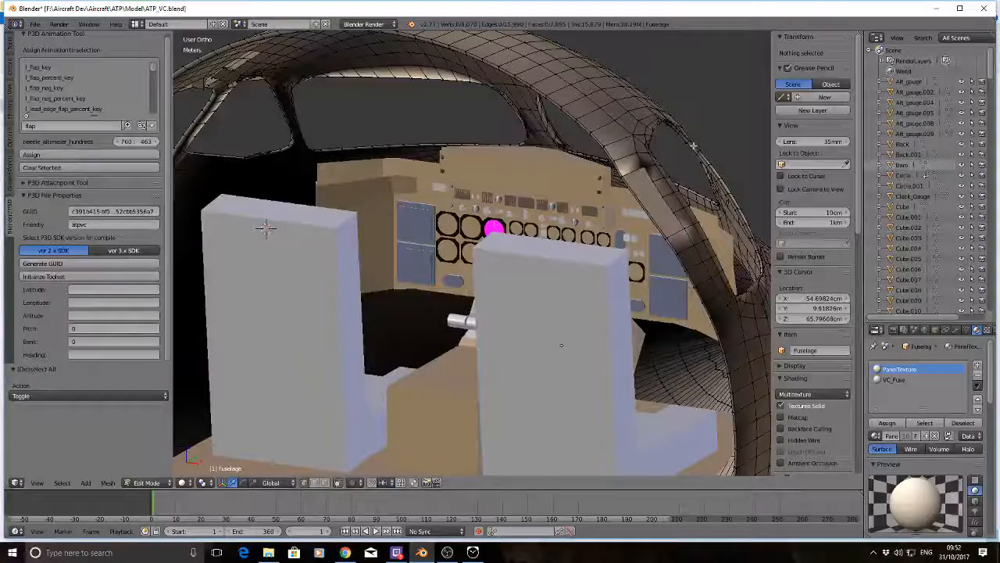
Step: Maximize the Blender window and set the P3D SDK version for compile to ver 3.x SDK
click(960, 8)
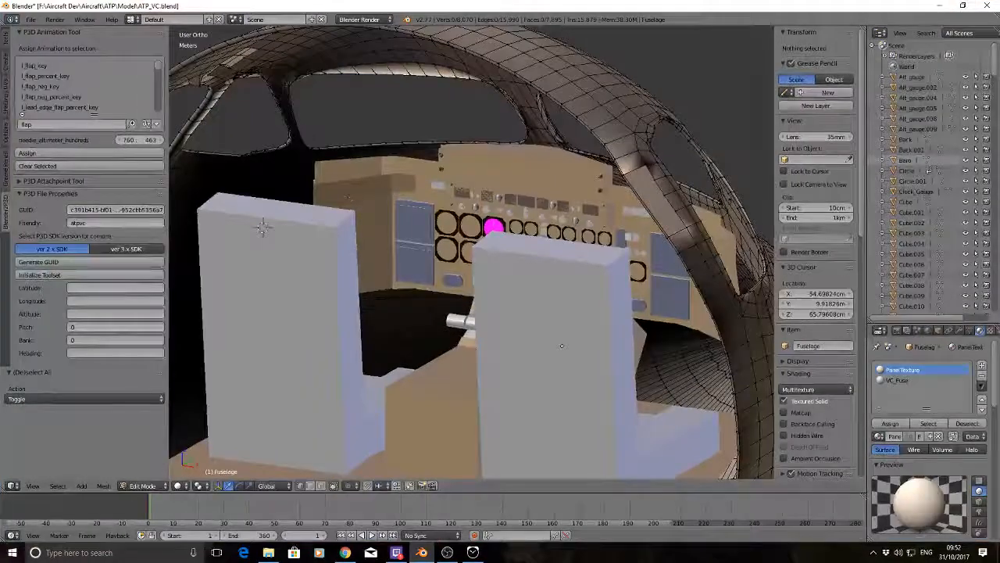
click(31, 20)
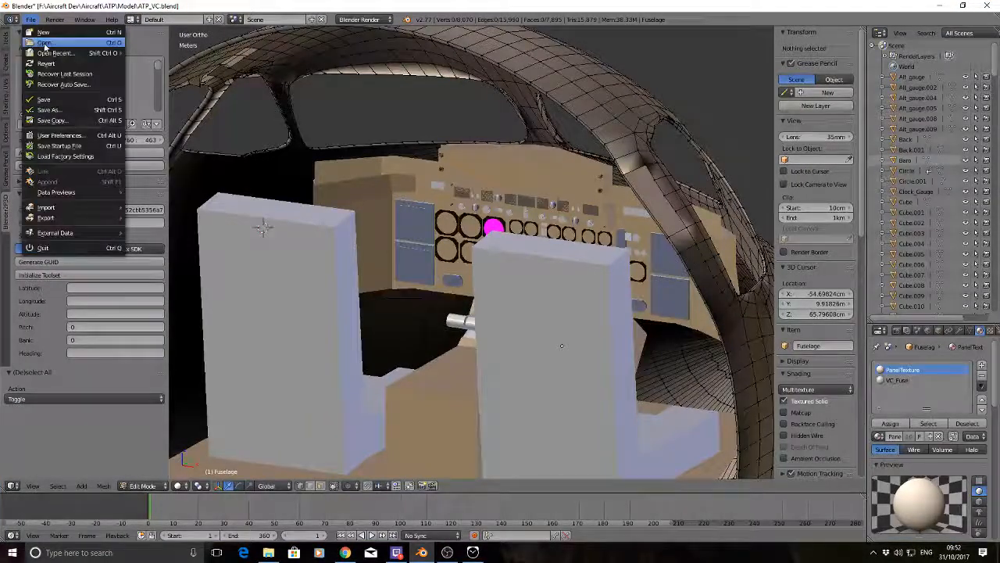
mouse_move(92, 53)
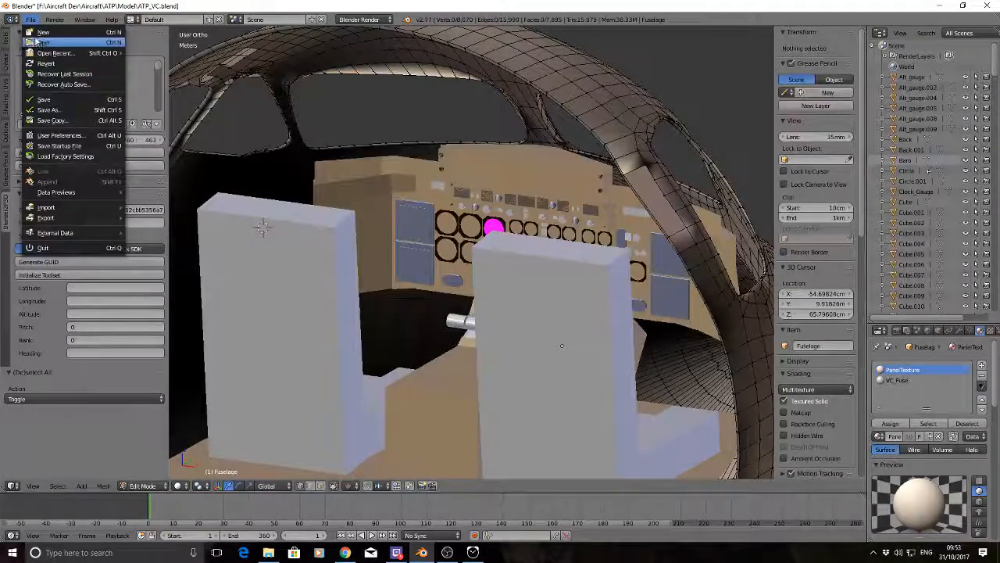
click(44, 33)
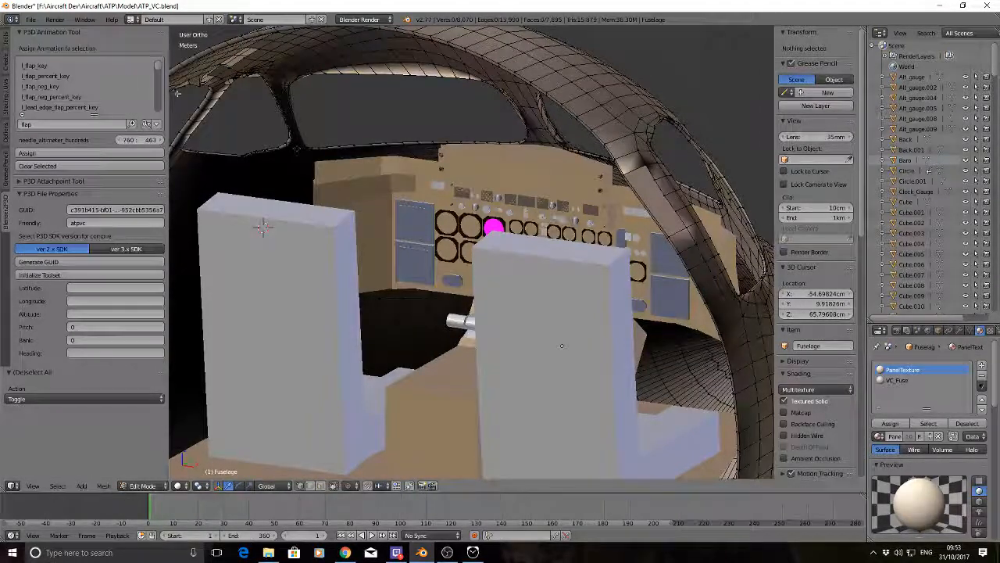
click(31, 19)
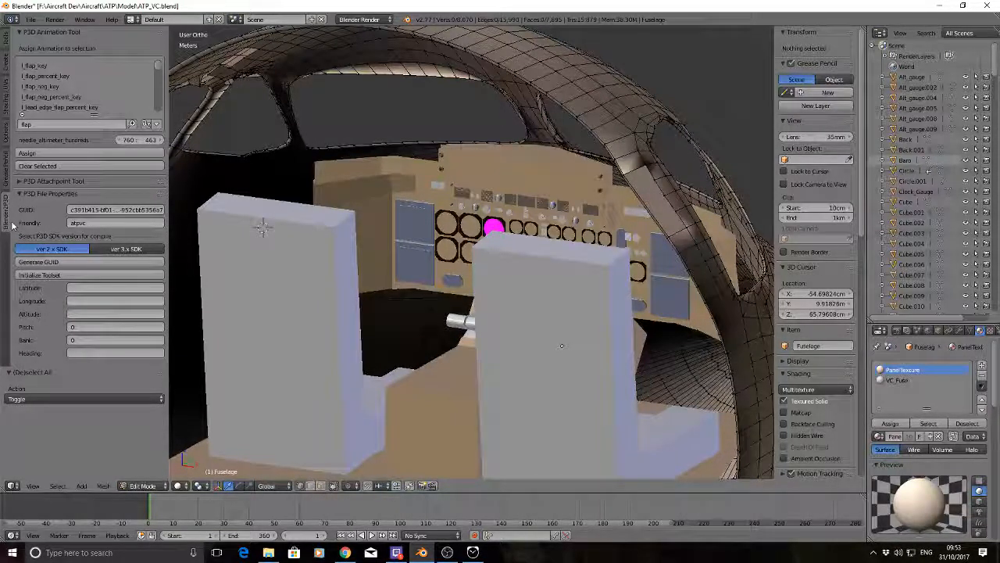
click(133, 250)
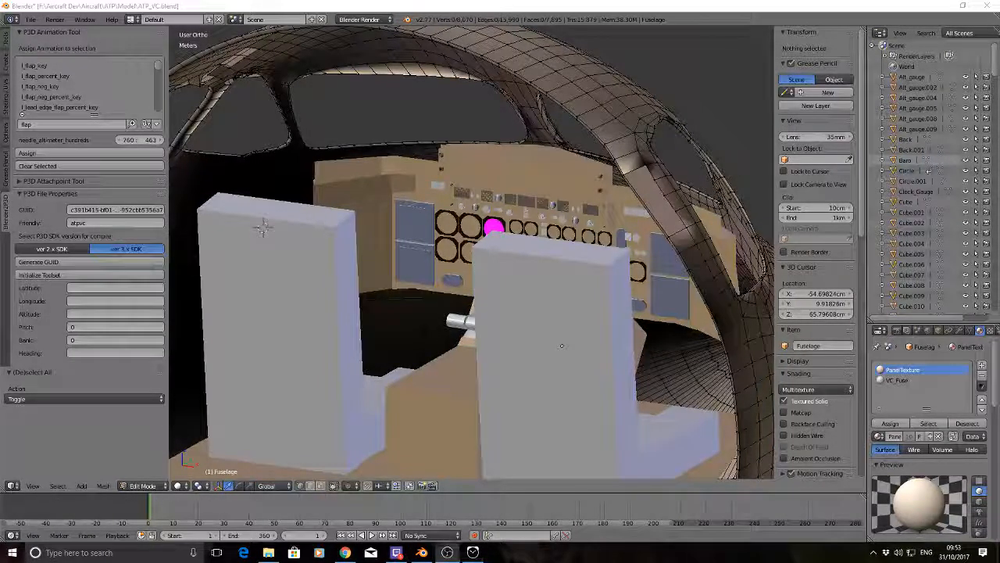
Step: Start a new file by reloading the start-up file
click(31, 19)
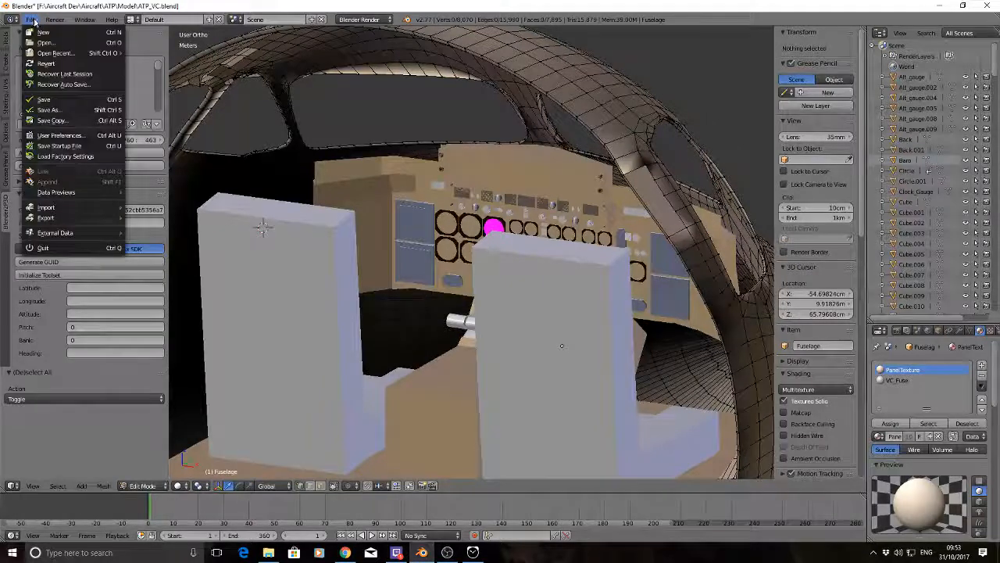
click(47, 31)
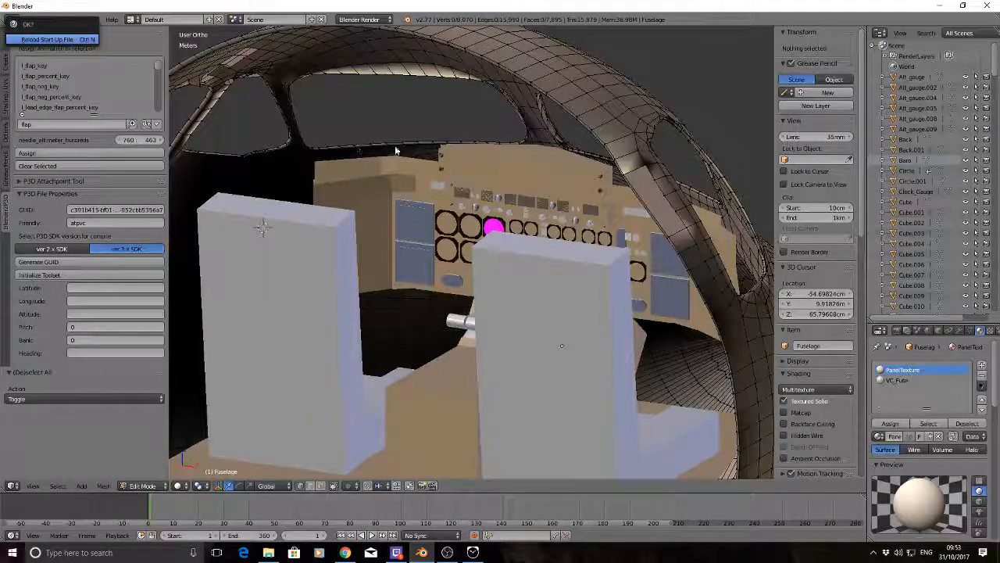
key(Return)
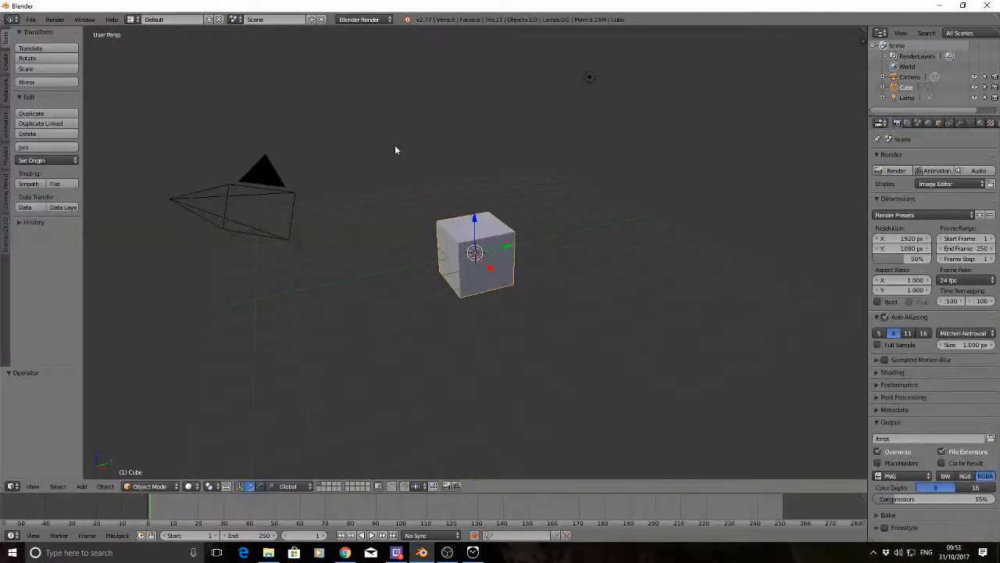
Step: Delete the default cube, lamp and camera so the scene is empty
key(x)
click(500, 239)
right_click(587, 76)
key(x)
click(586, 76)
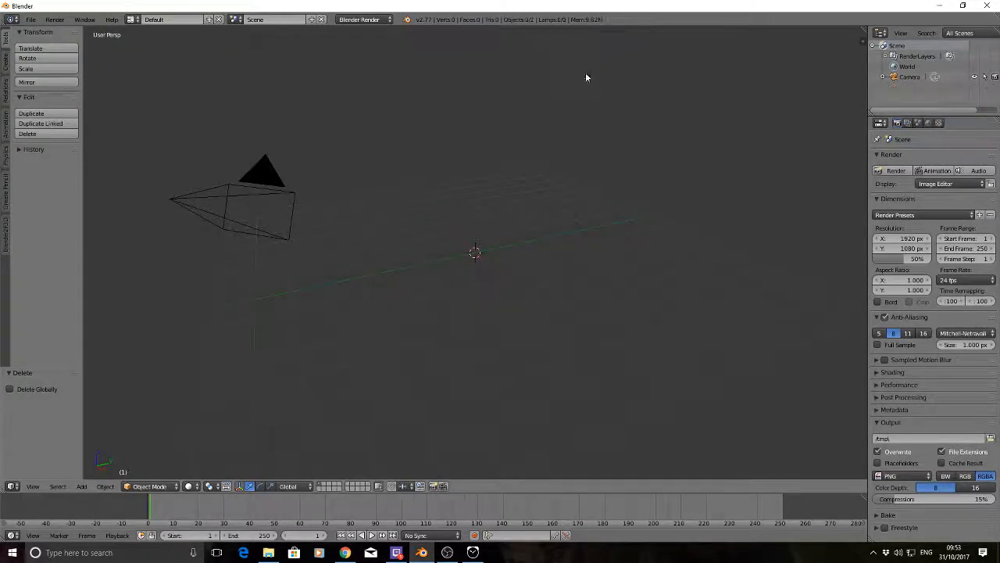
right_click(268, 178)
key(x)
click(264, 182)
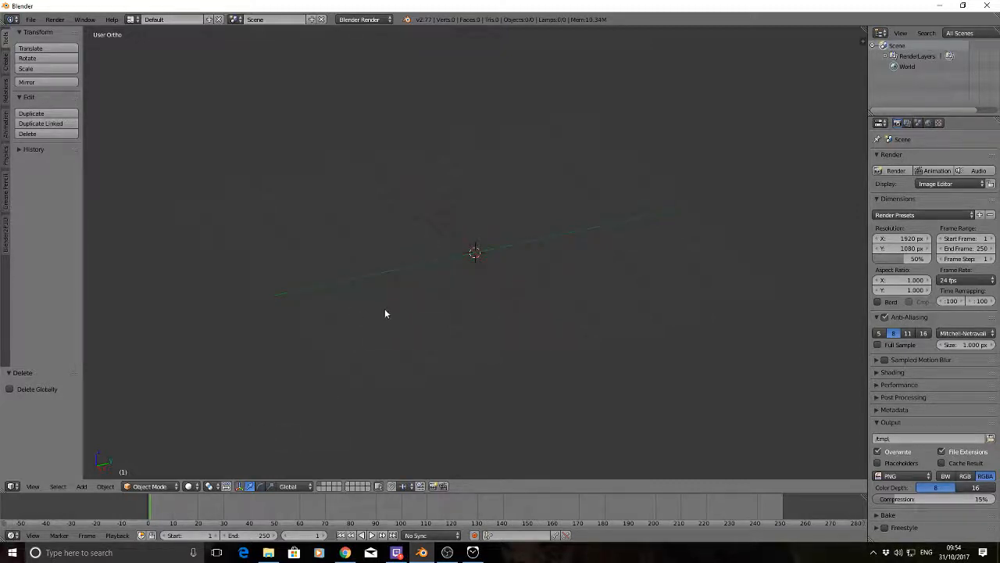
Step: Show the 3D view's properties region and set the scene units to Metric
click(860, 43)
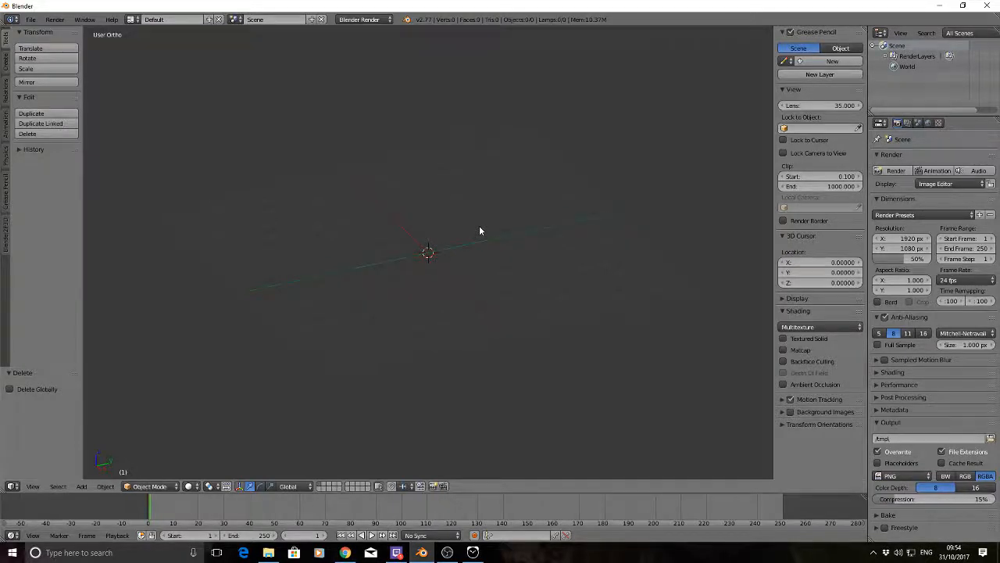
key(KP_5)
key(KP_5)
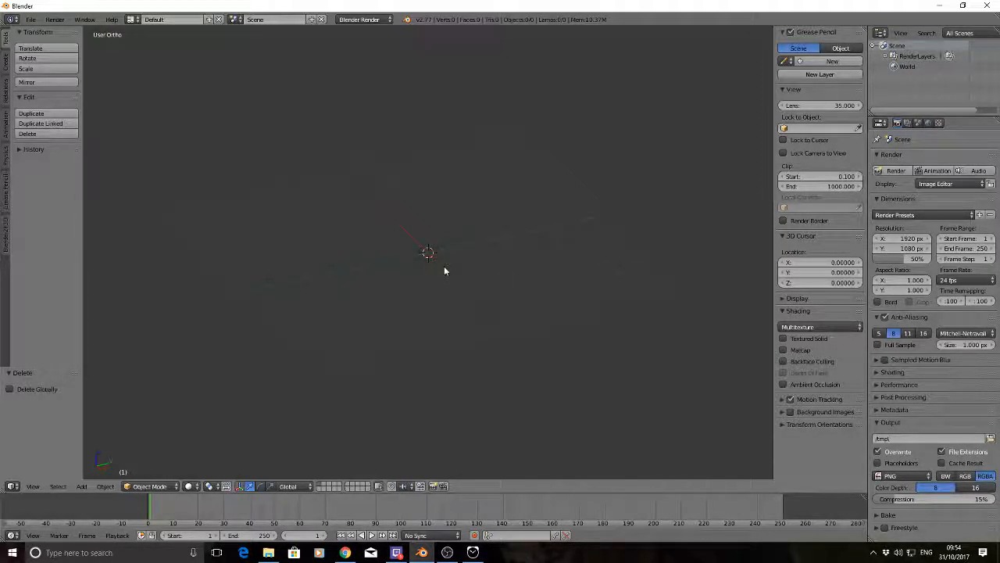
click(920, 122)
click(932, 228)
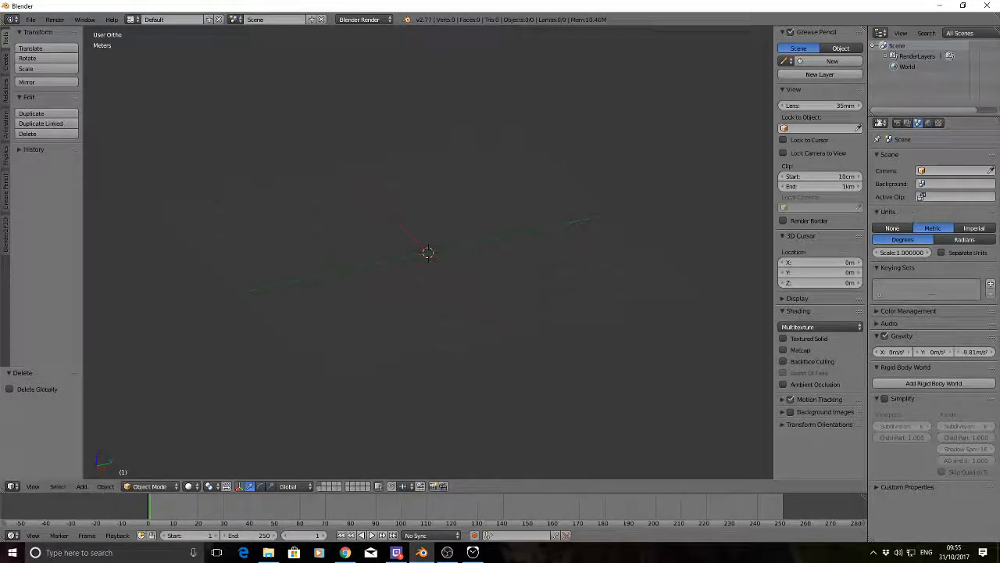
Step: Widen the 3D view's properties region and collapse its View, 3D Cursor, Grease Pencil and Shading sections
mouse_move(772, 41)
mouse_down()
mouse_move(871, 40)
mouse_move(735, 42)
mouse_move(755, 41)
mouse_up()
click(767, 89)
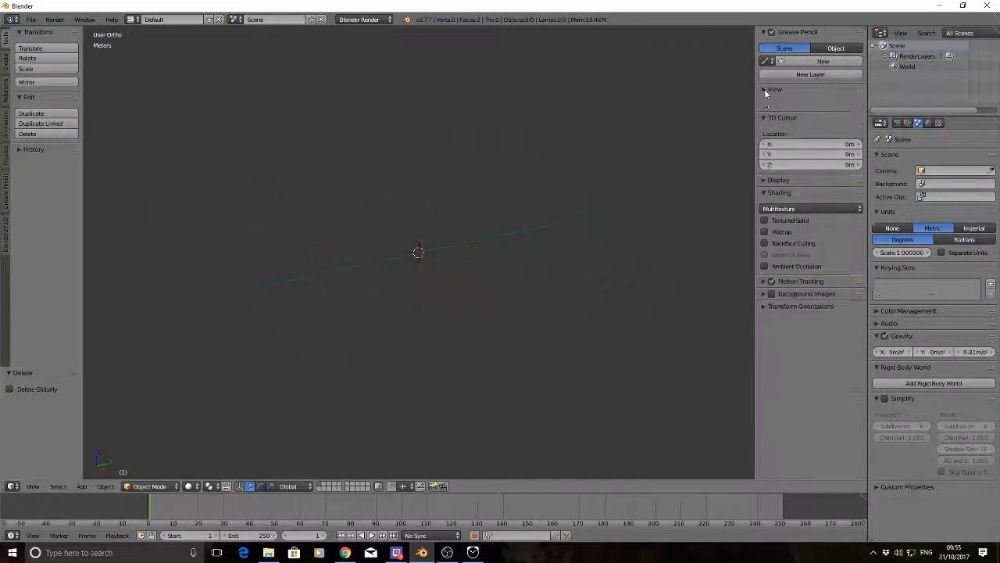
click(767, 102)
click(764, 33)
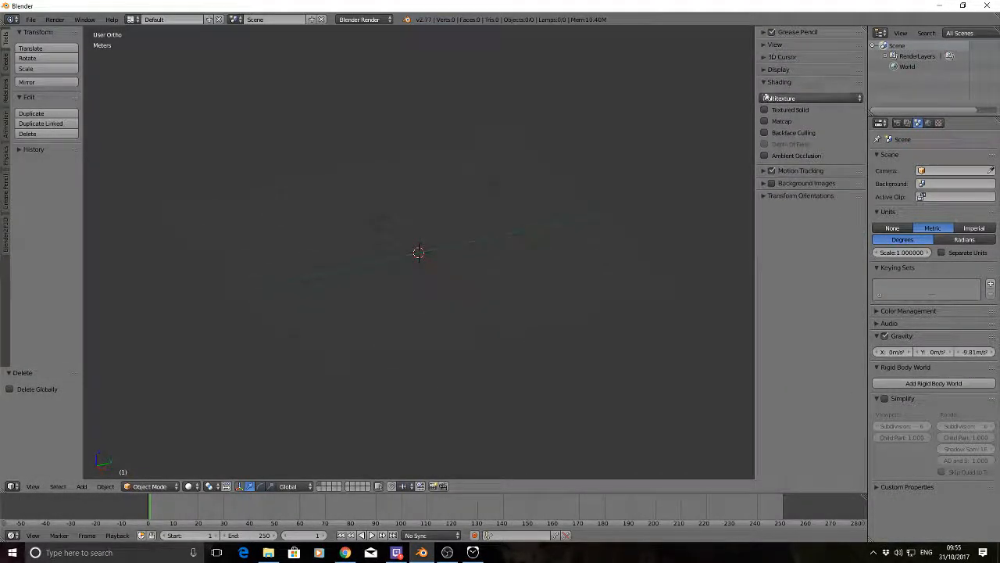
click(764, 83)
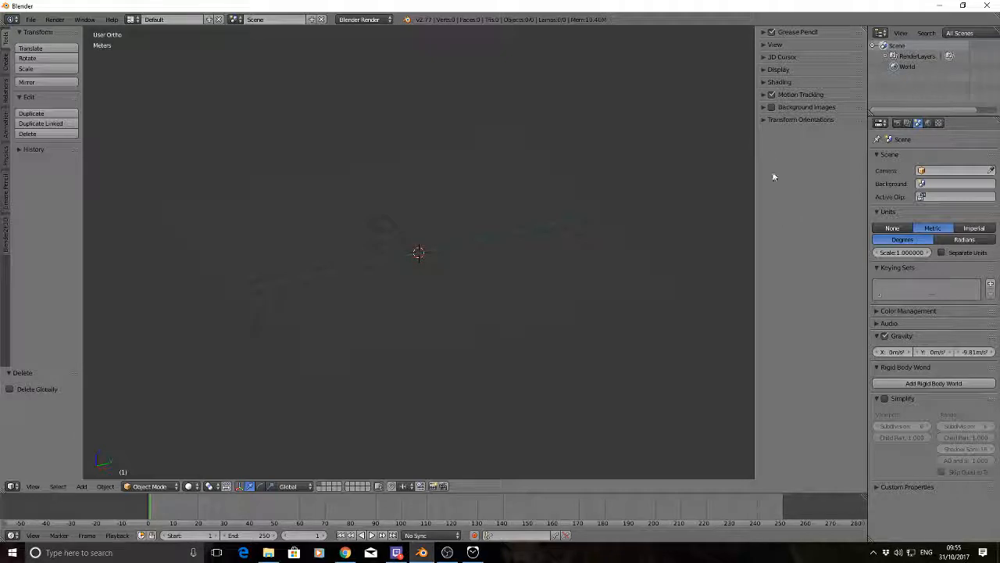
Step: Enable background images and add an image entry with its axis set to Front
click(772, 107)
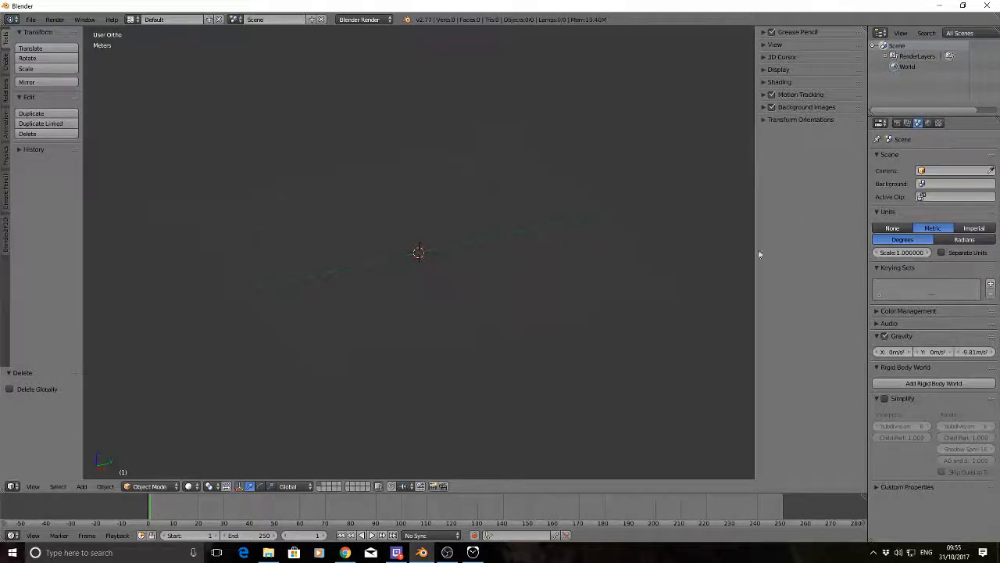
click(763, 107)
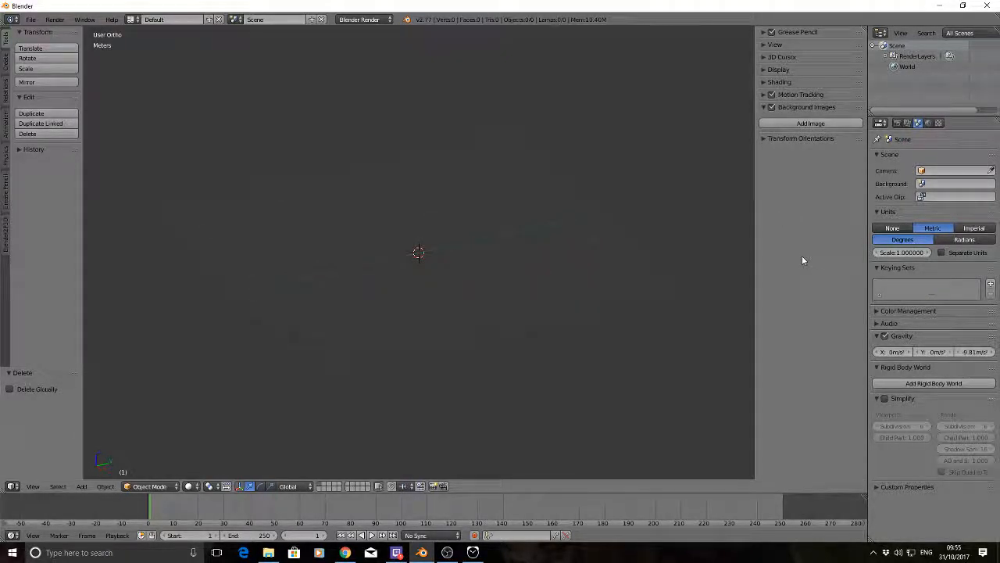
click(802, 125)
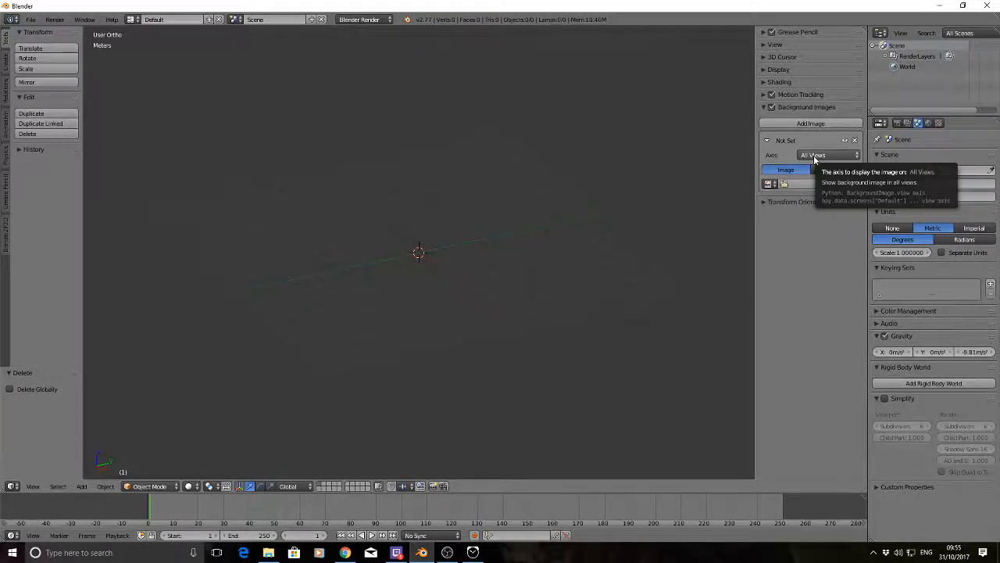
click(813, 155)
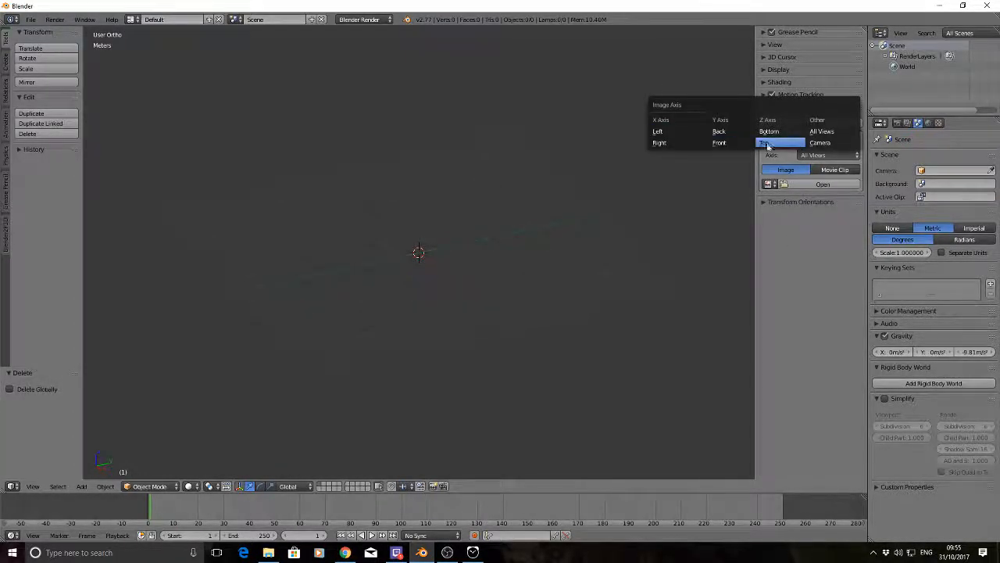
click(716, 143)
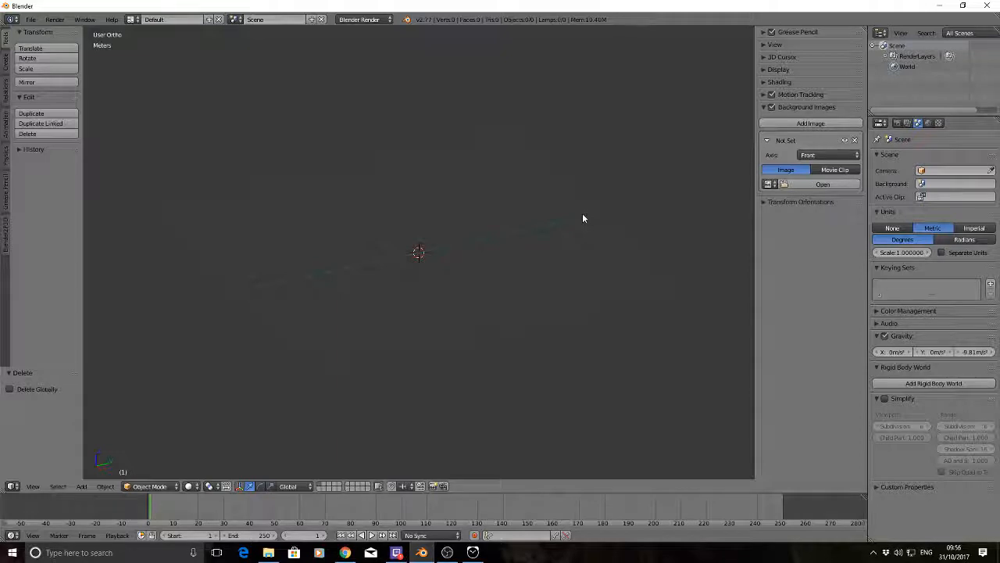
Step: Switch to the front view and load front.png from the Desktop's YouTube > Develop an Aircraft series > Reference folder into the Front background entry
key(KP_1)
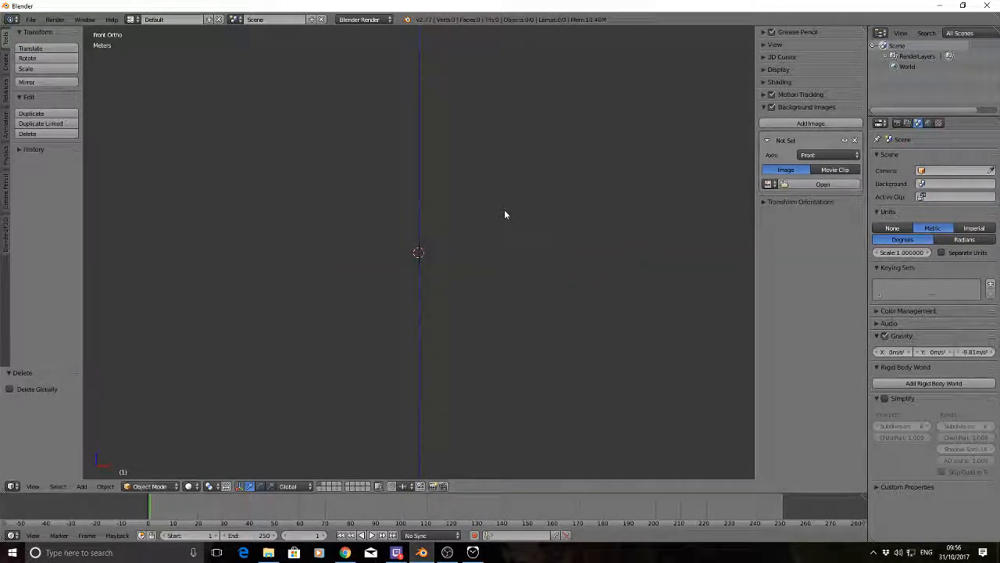
scroll(504, 209, down, 5)
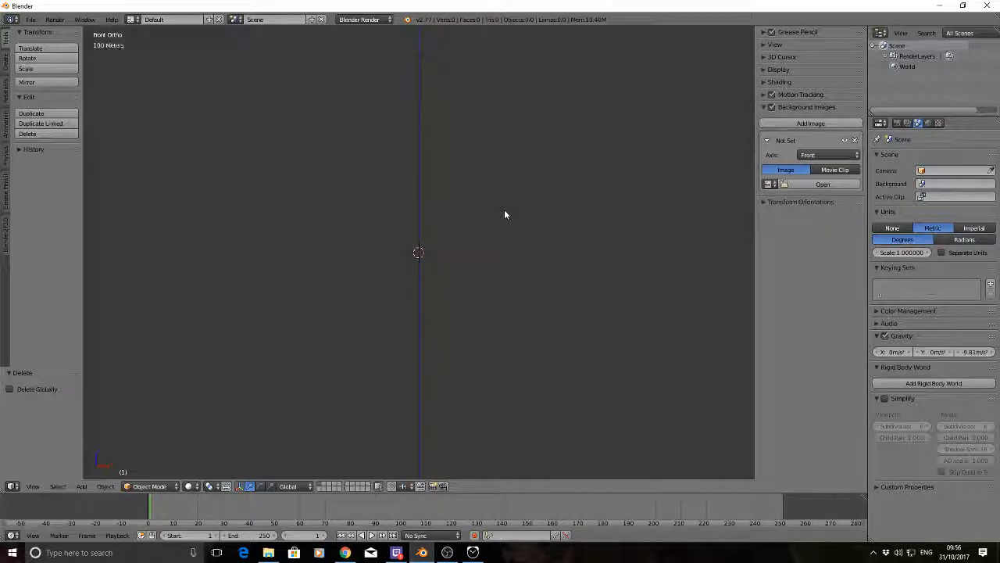
scroll(505, 214, up, 3)
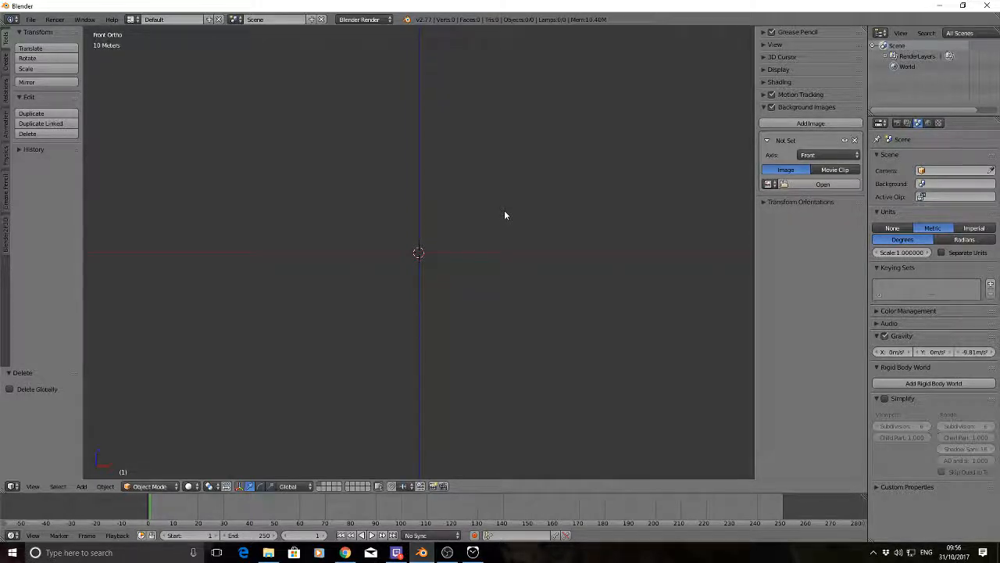
click(823, 185)
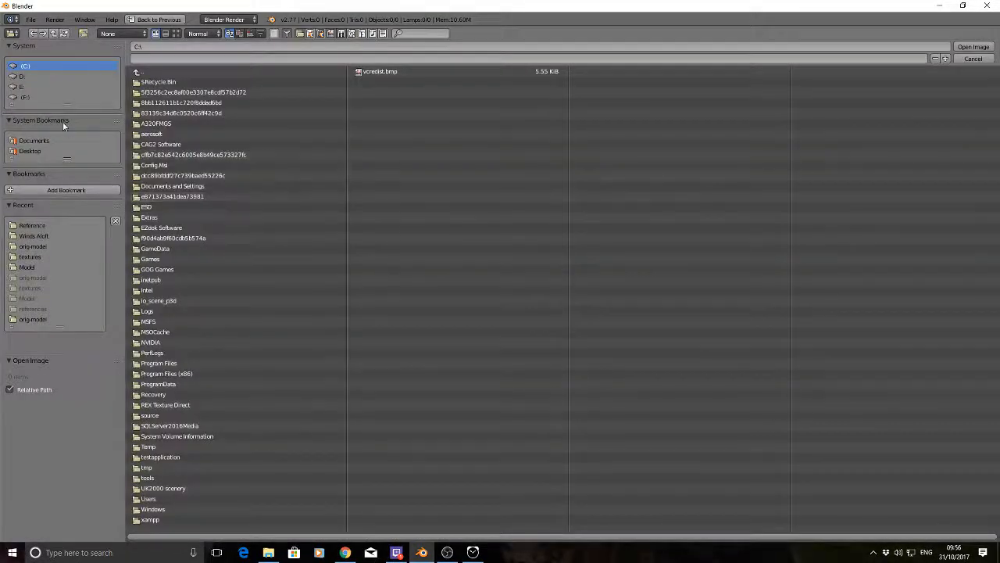
click(30, 151)
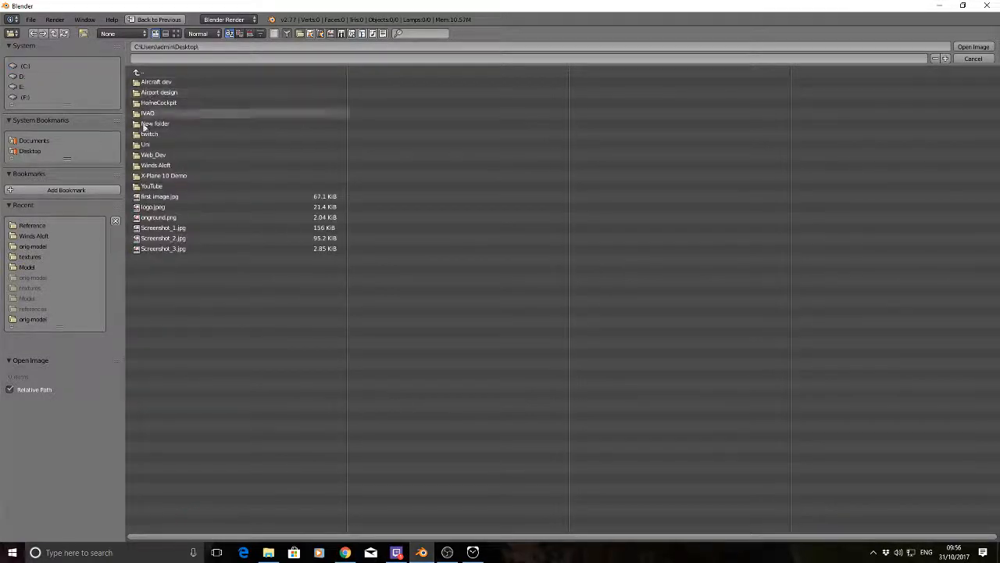
click(151, 193)
click(160, 82)
click(157, 103)
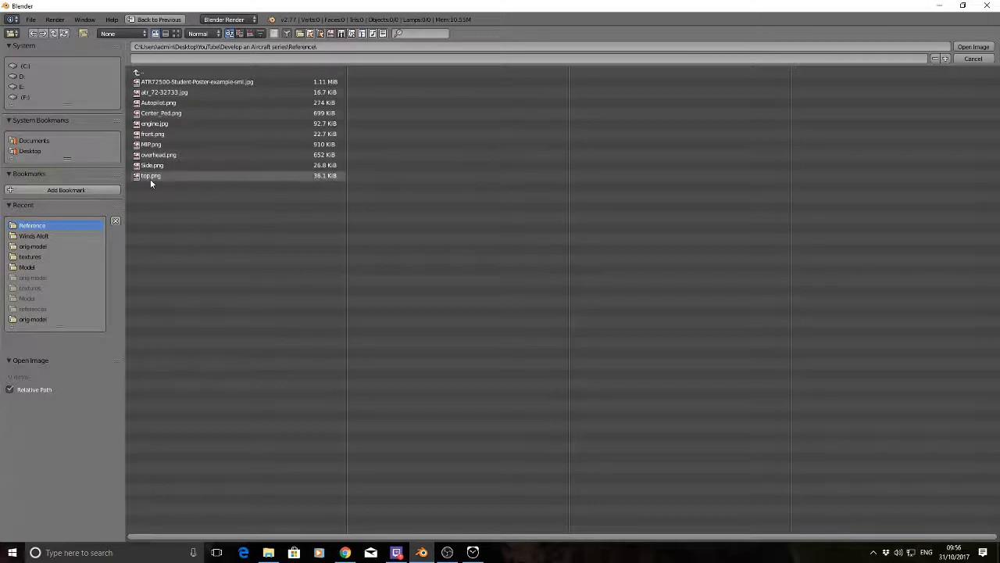
click(154, 134)
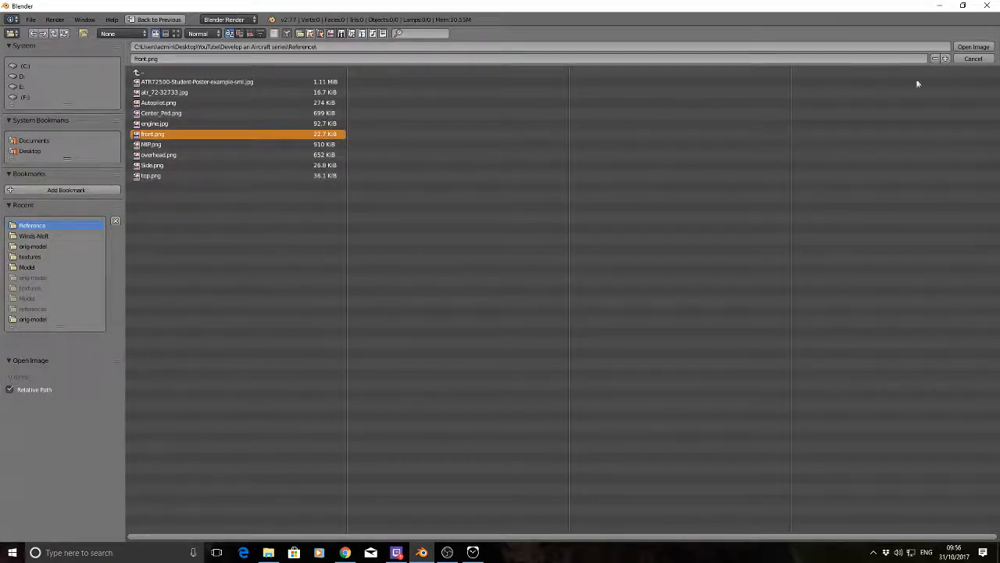
click(972, 47)
scroll(364, 261, up, 5)
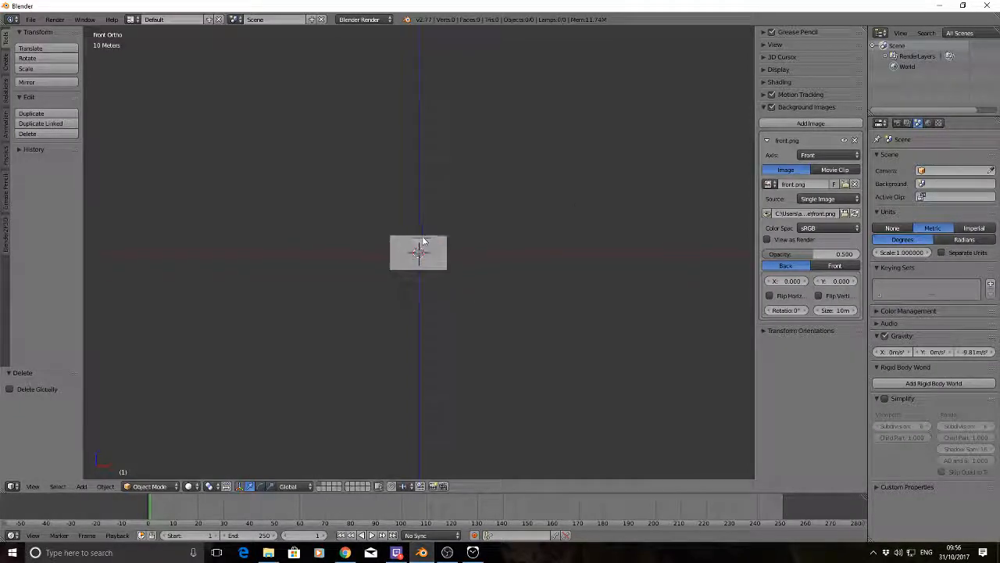
scroll(473, 291, up, 8)
scroll(475, 294, up, 3)
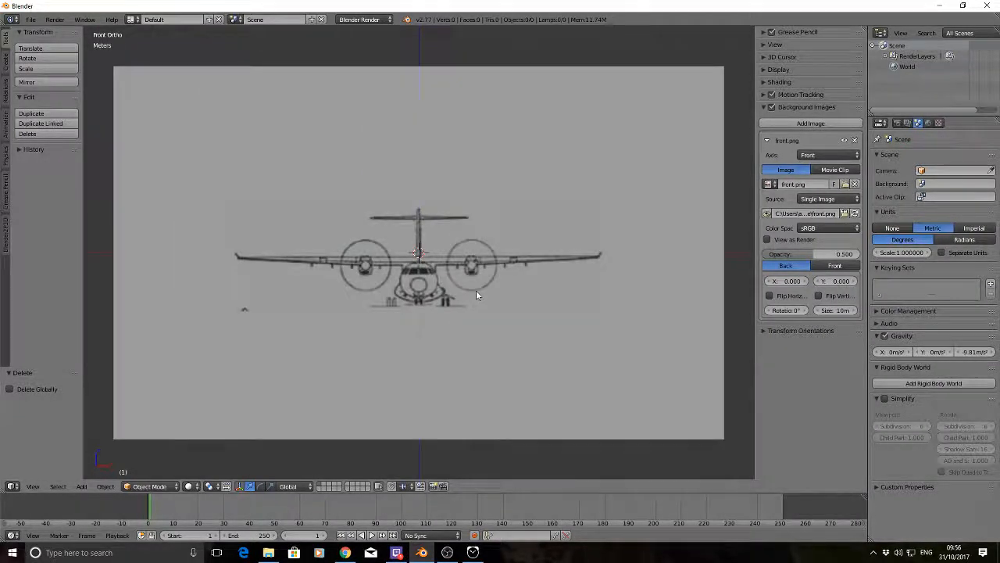
scroll(484, 293, down, 2)
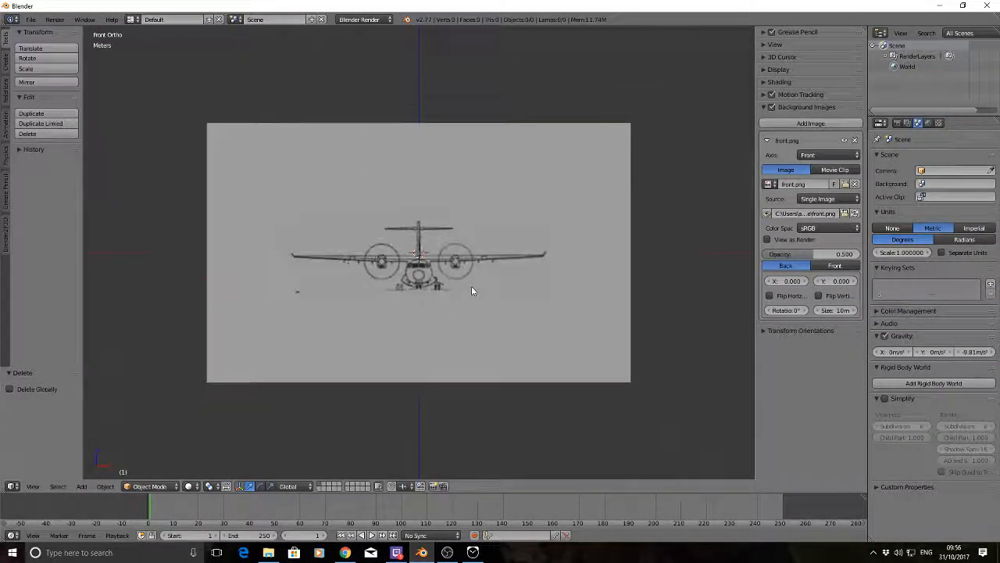
Step: Collapse the front.png entry and add a second background image entry with its axis set to Top
click(767, 142)
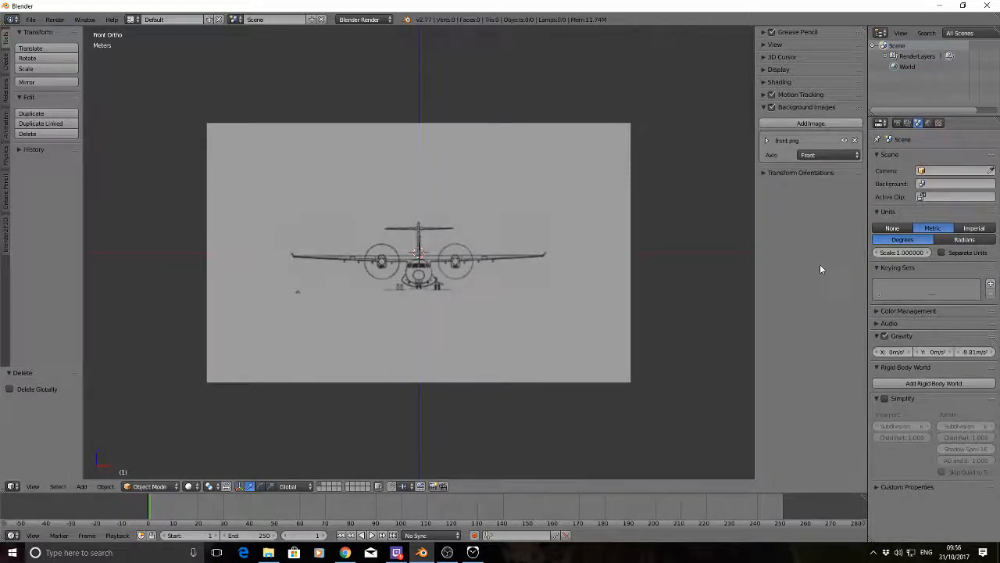
click(805, 126)
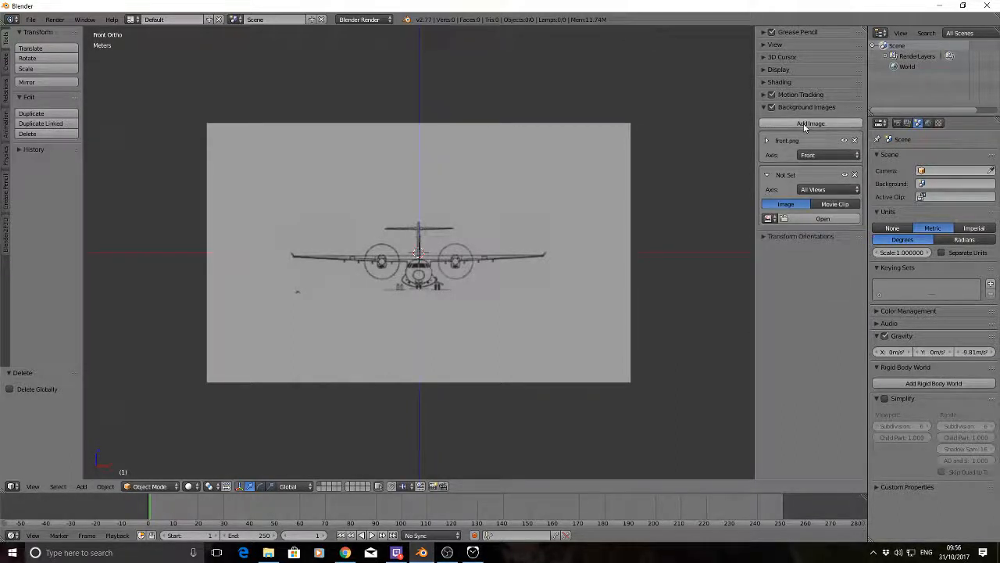
click(816, 190)
click(769, 177)
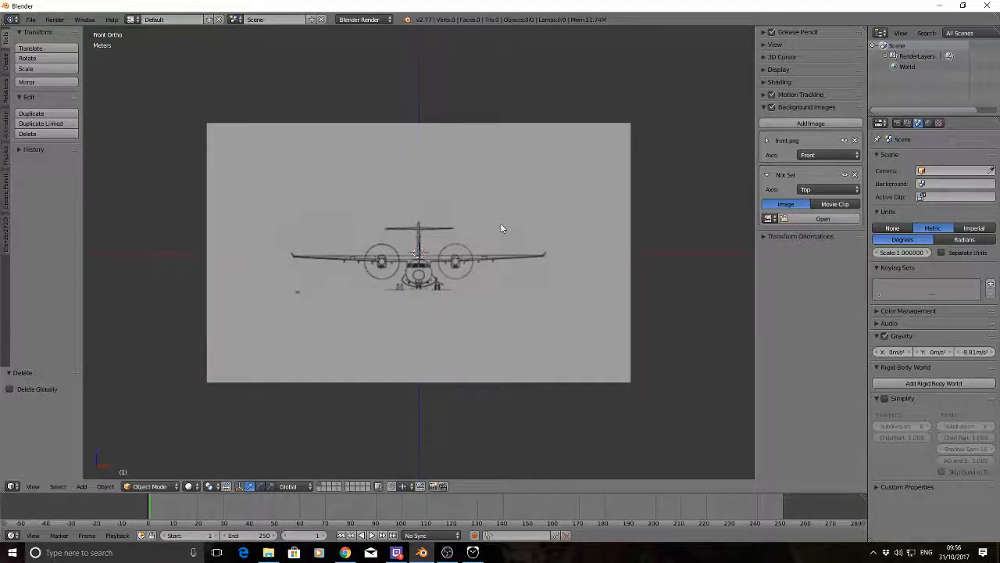
Step: Switch to the top view and load top.png from the Desktop's YouTube > Develop an Aircraft series > Reference folder into the Top background entry
key(KP_7)
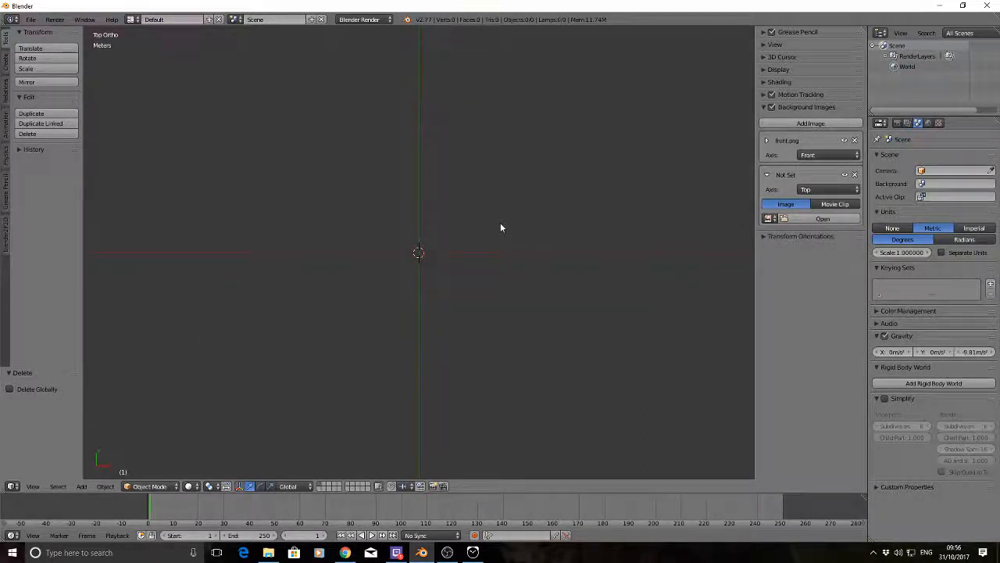
click(835, 218)
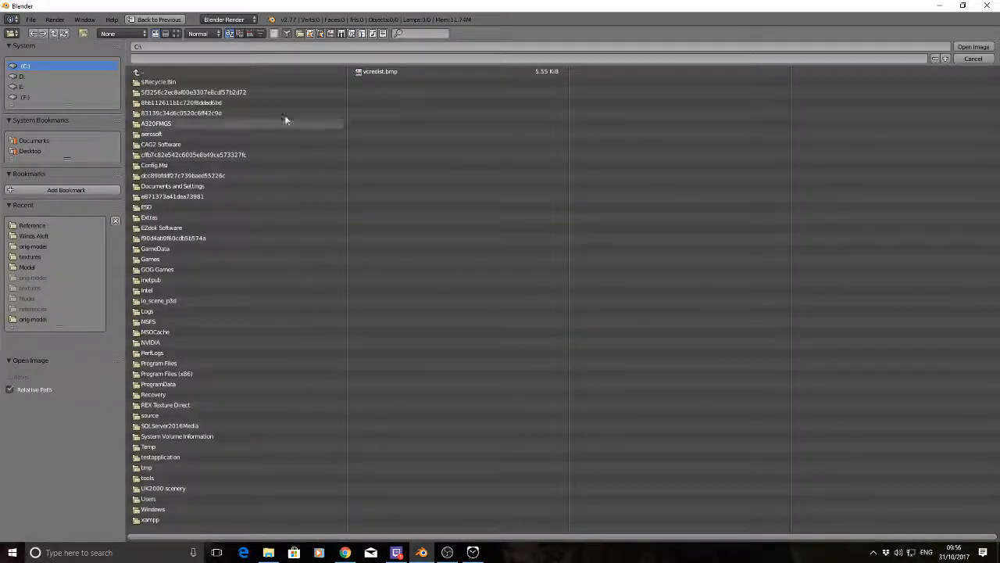
click(28, 151)
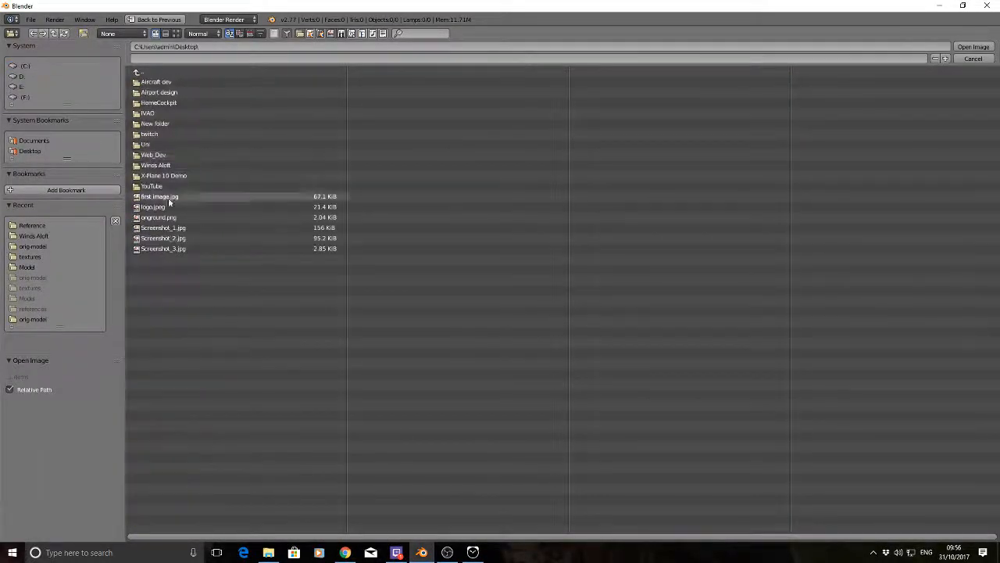
click(157, 196)
click(168, 82)
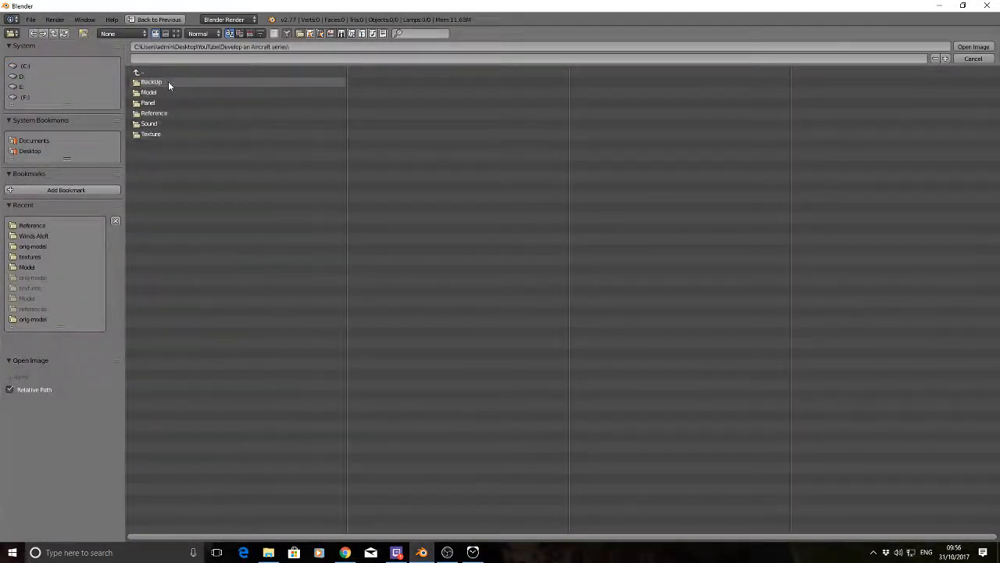
click(157, 114)
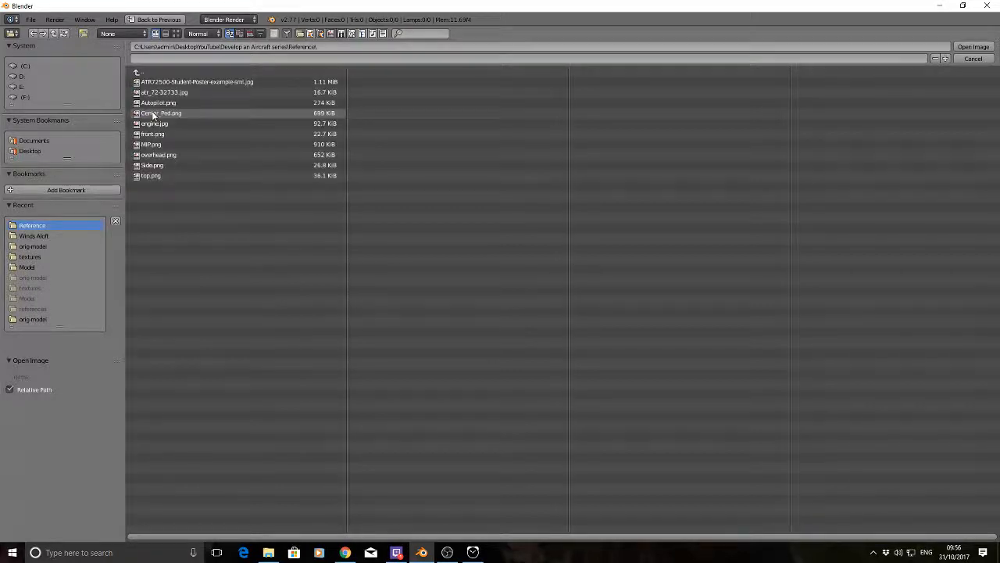
click(151, 176)
click(986, 48)
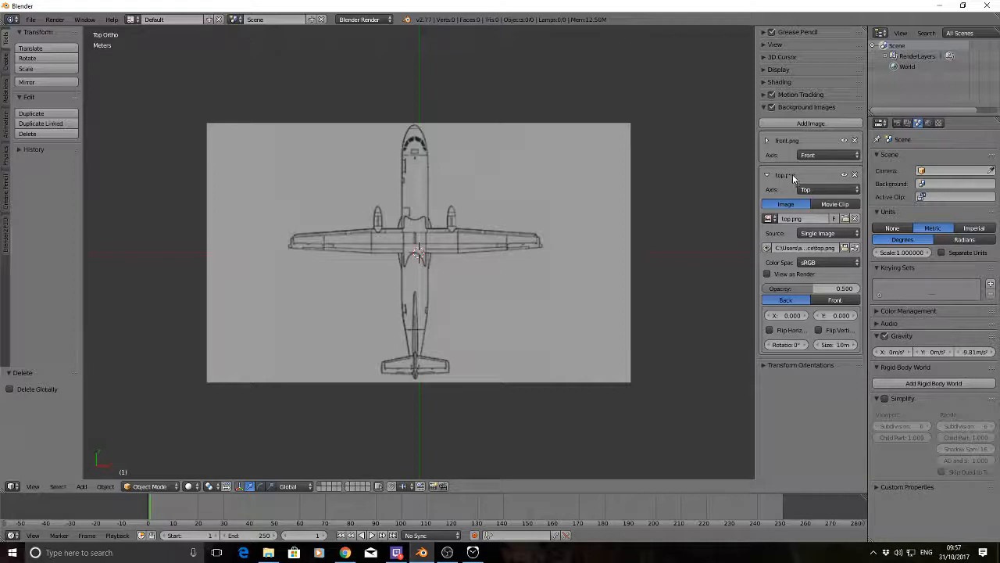
Step: Set the top.png background image's rotation to 180° and collapse its entry
click(785, 344)
text(180)
key(Return)
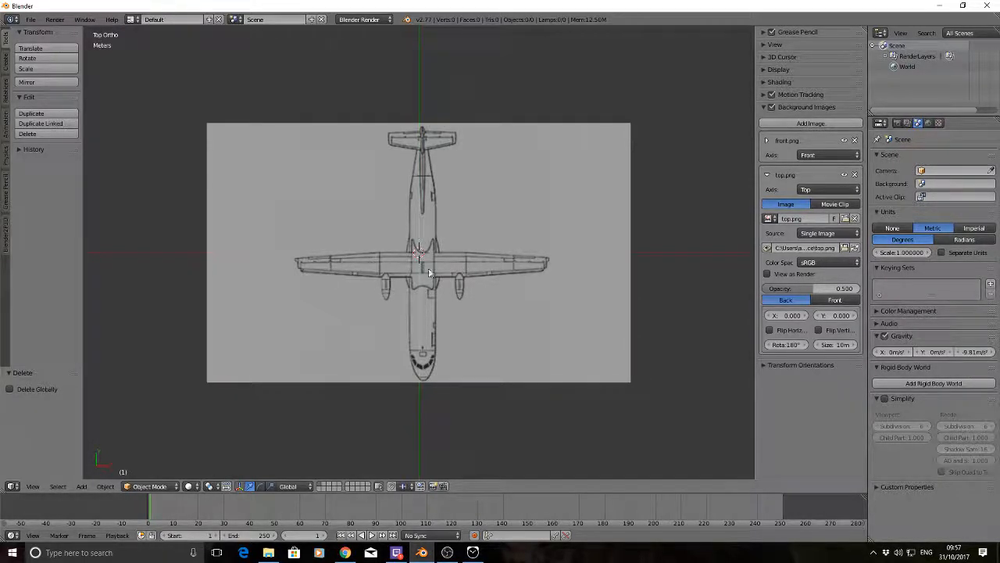
click(767, 175)
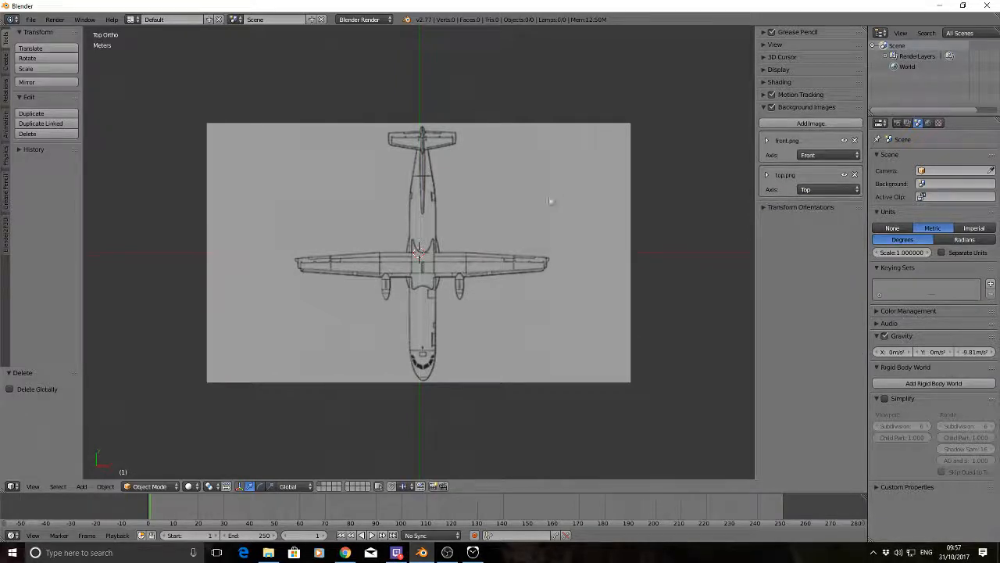
Step: Add a third background image entry, switch to the right view and set the entry's axis to Right
click(788, 123)
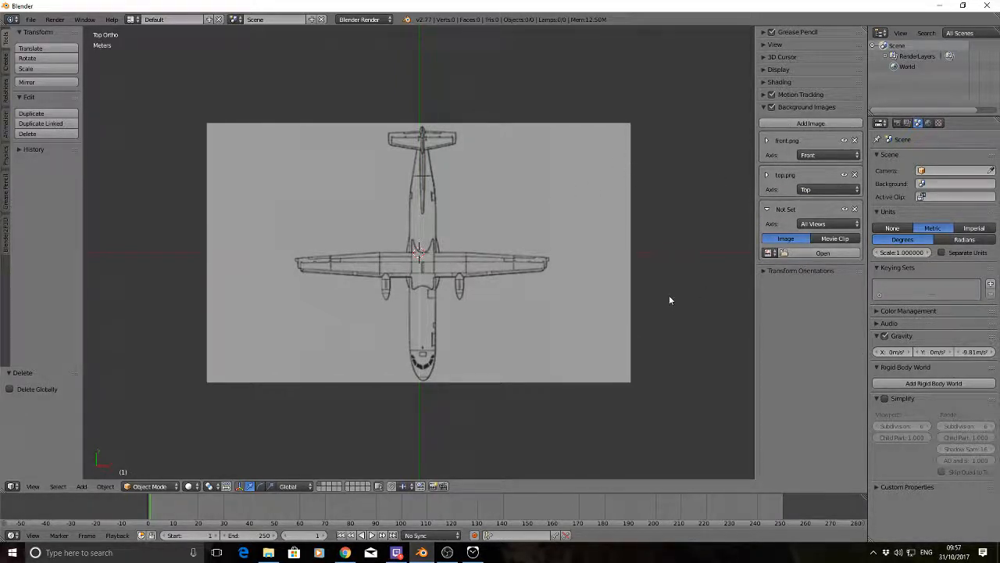
key(KP_3)
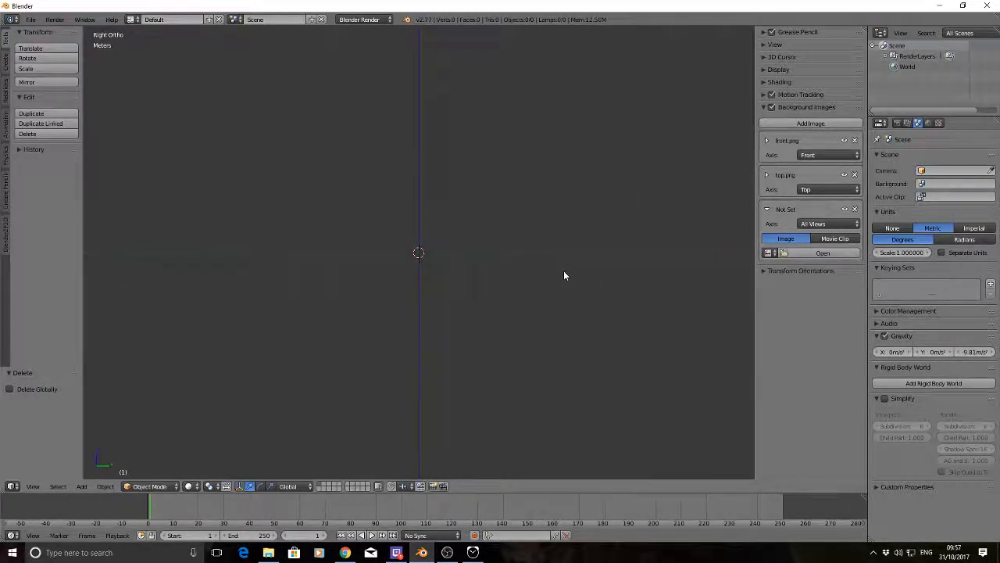
click(813, 224)
click(815, 227)
click(674, 213)
Step: Load Side.png from the Desktop's YouTube > Develop an Aircraft series > Reference folder into the Right background entry
click(814, 253)
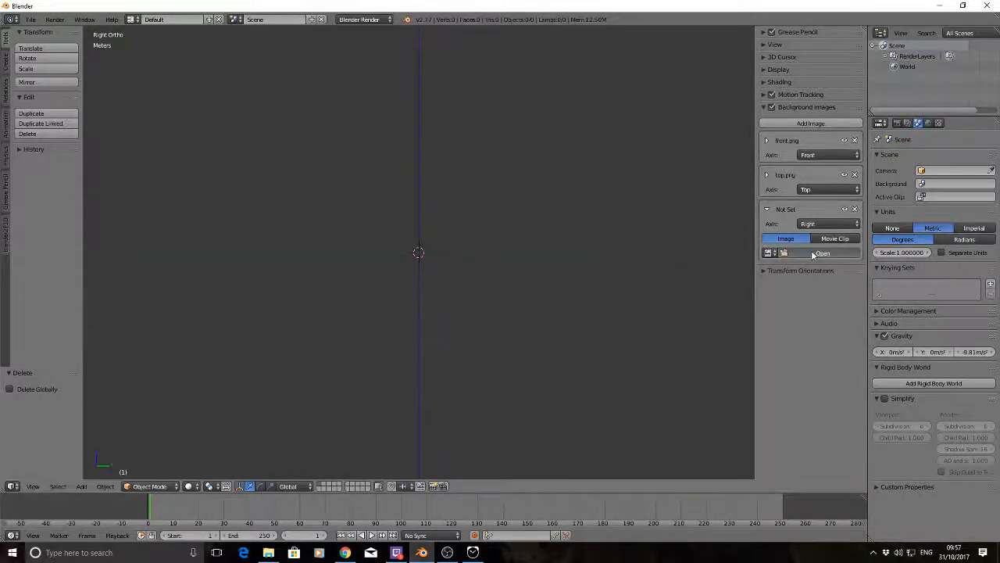
click(26, 151)
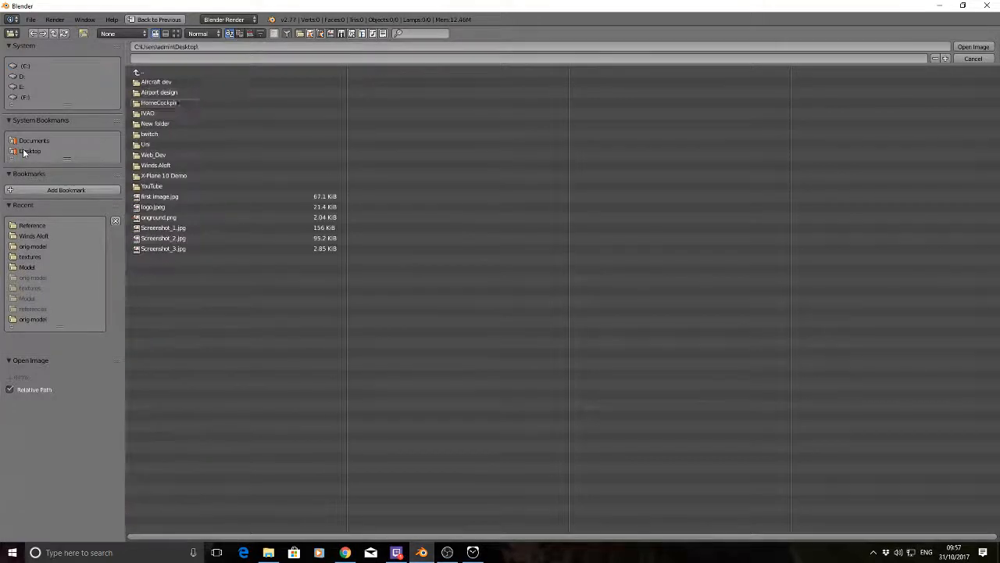
click(157, 186)
click(157, 82)
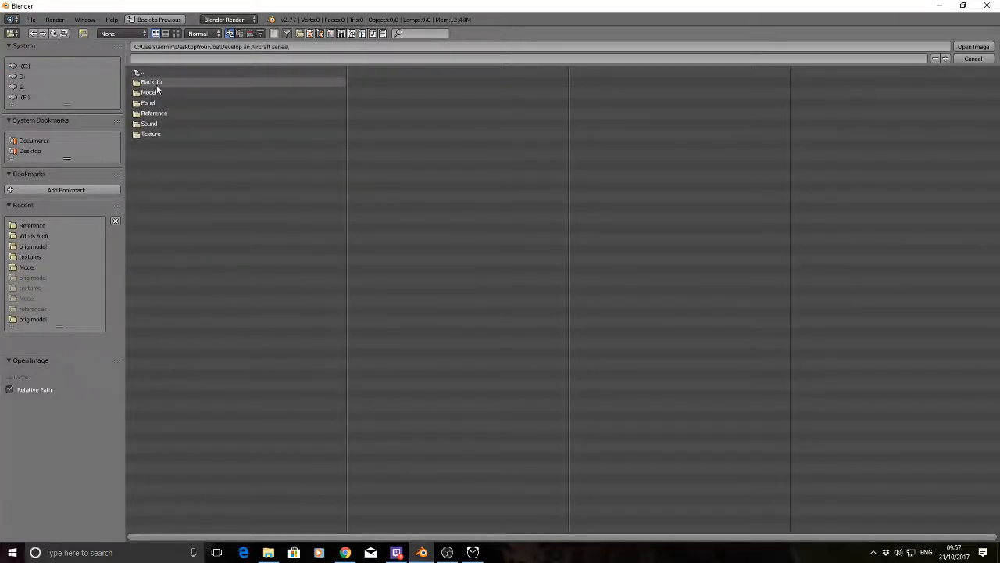
click(154, 113)
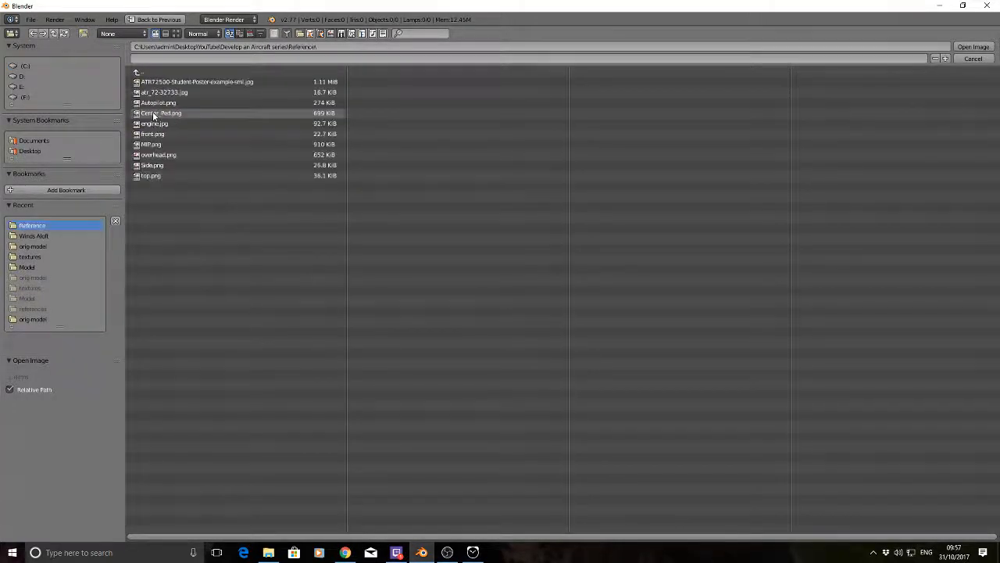
click(147, 166)
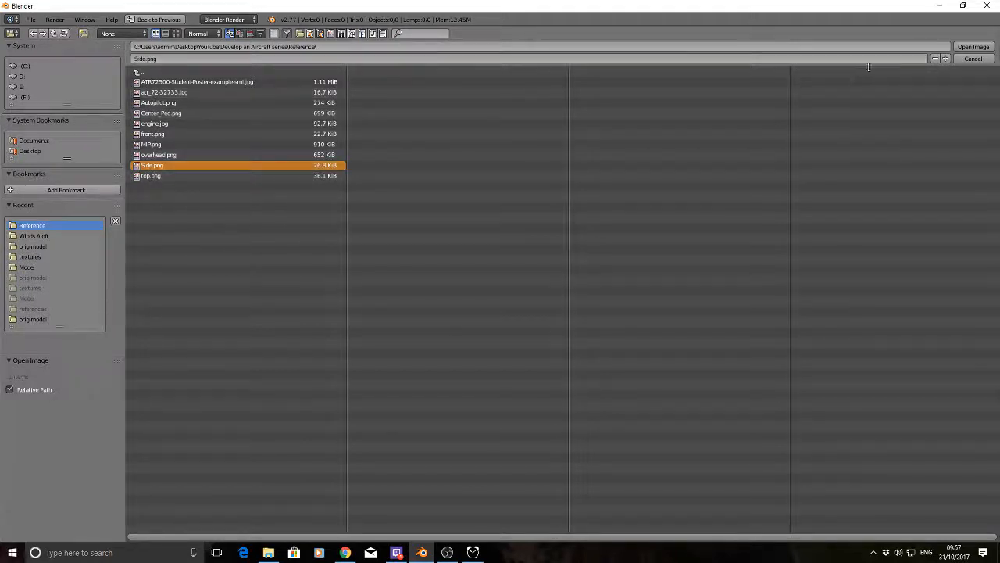
click(973, 47)
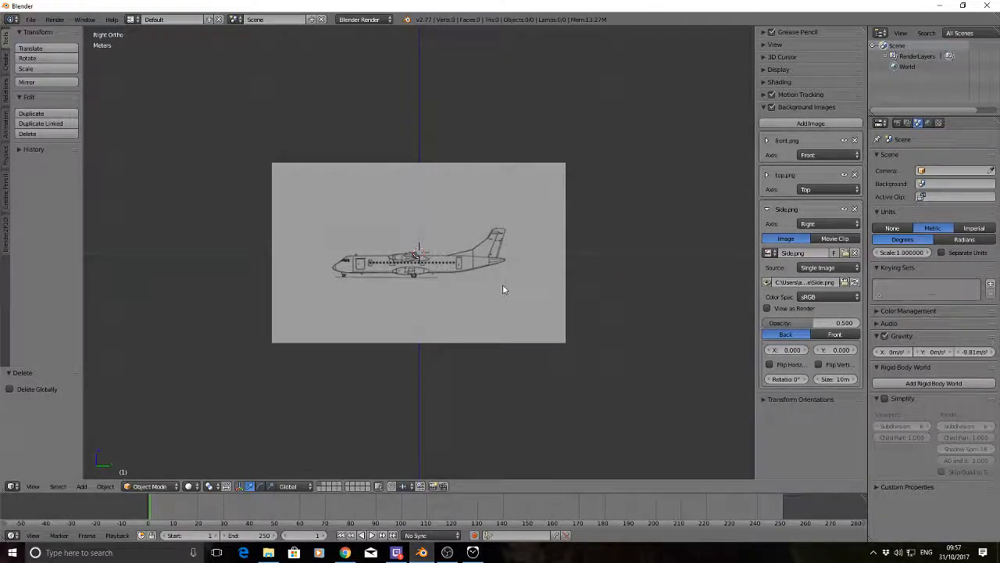
scroll(502, 289, up, 3)
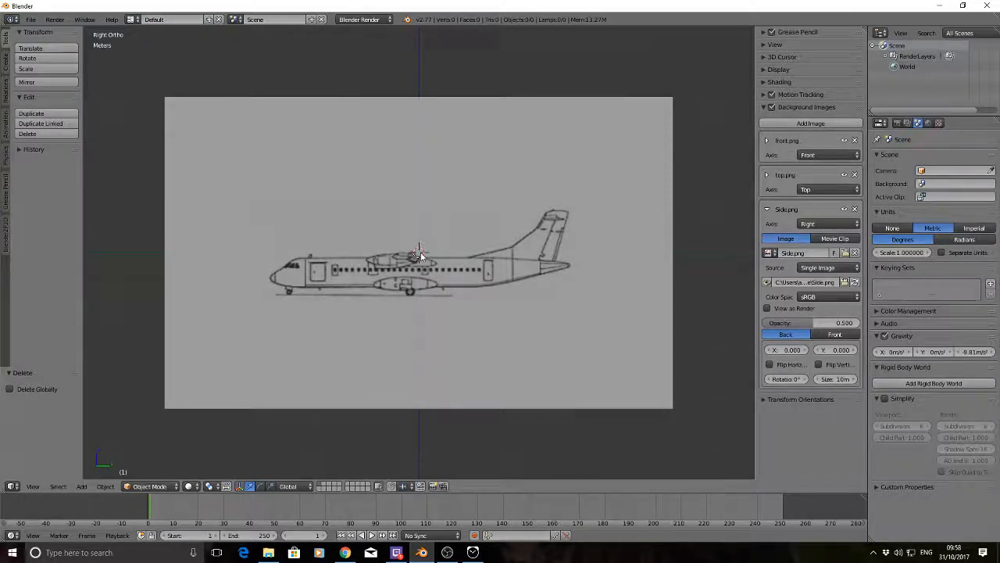
Step: Collapse the Background Images section and add a cylinder mesh at the scene's origin
key(alt+Tab)
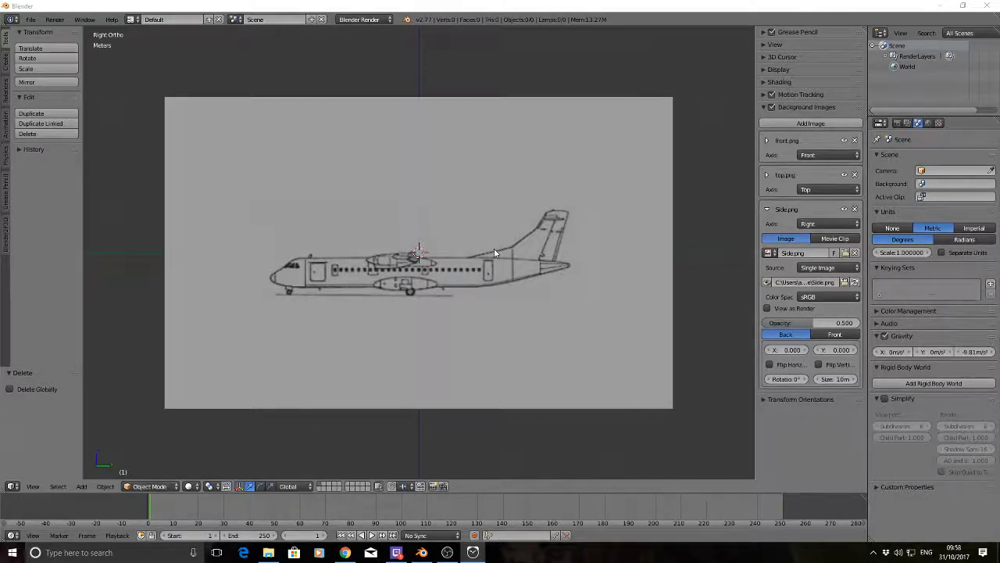
click(763, 107)
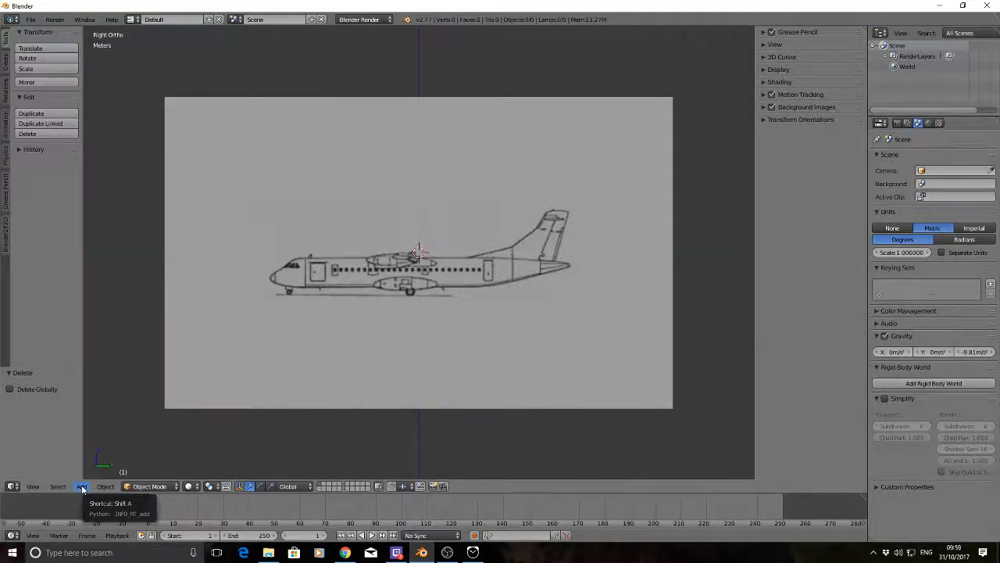
key(shift+a)
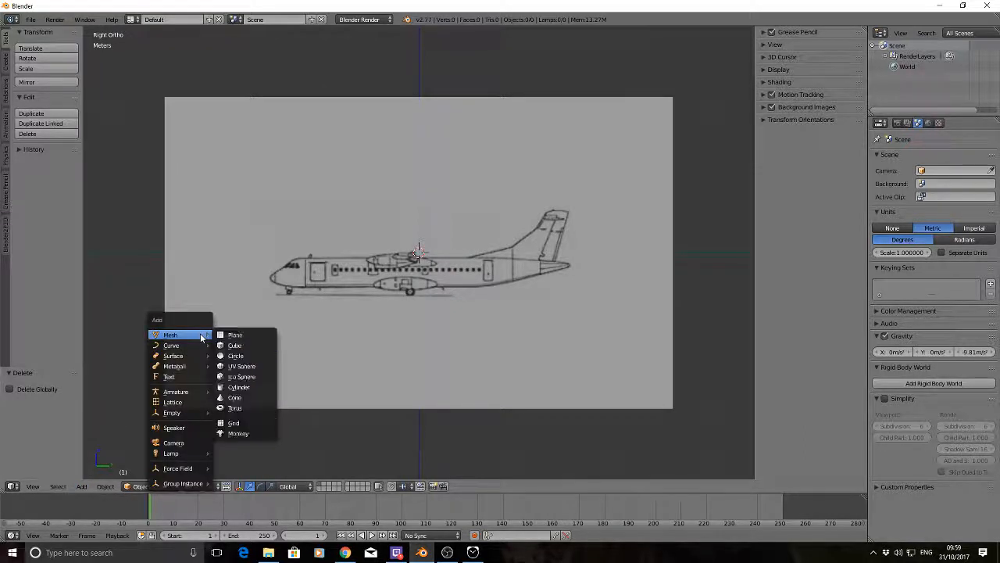
click(240, 388)
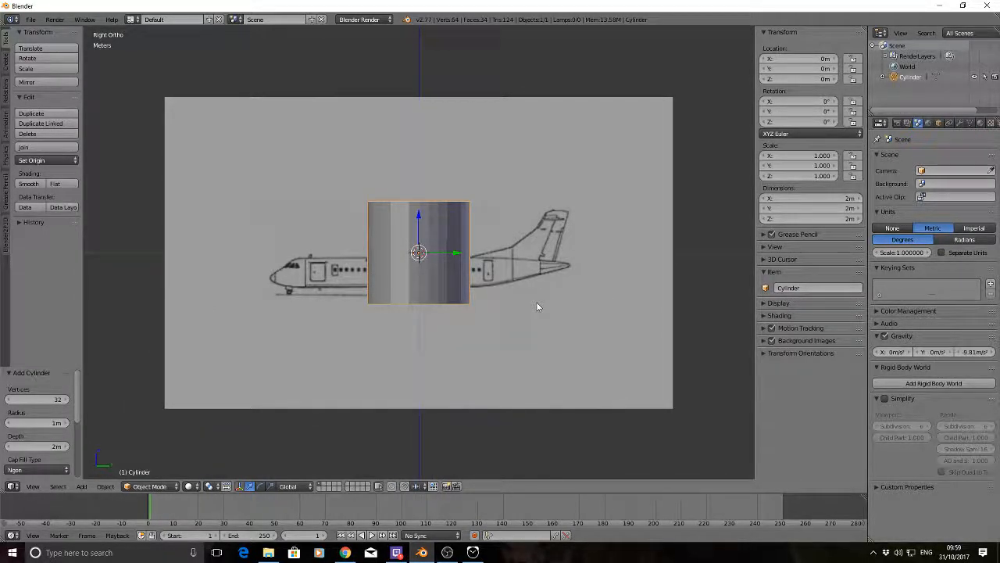
Step: Rotate the cylinder 90° about the X axis so it lies along the fuselage
key(r)
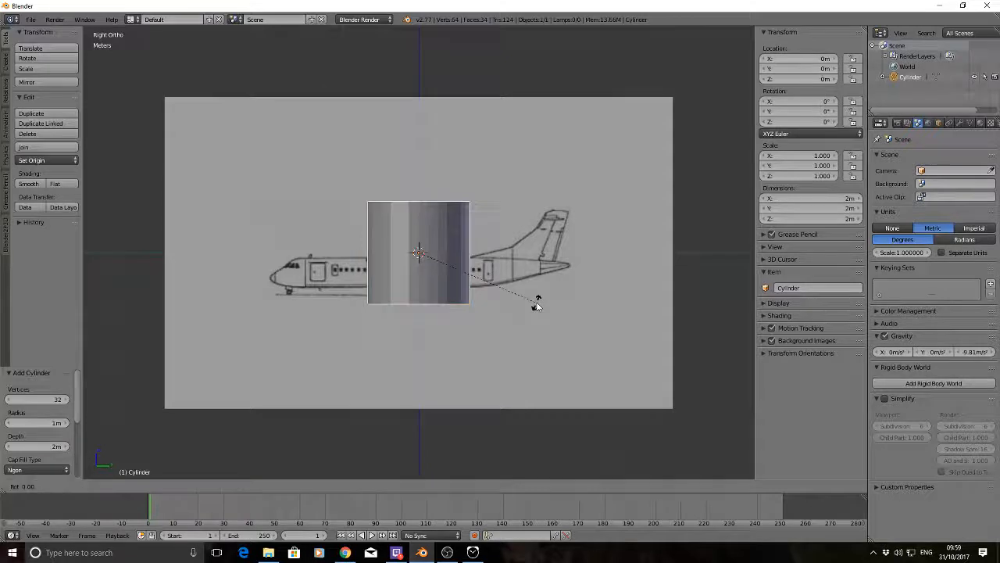
text(x)
text(90)
key(Return)
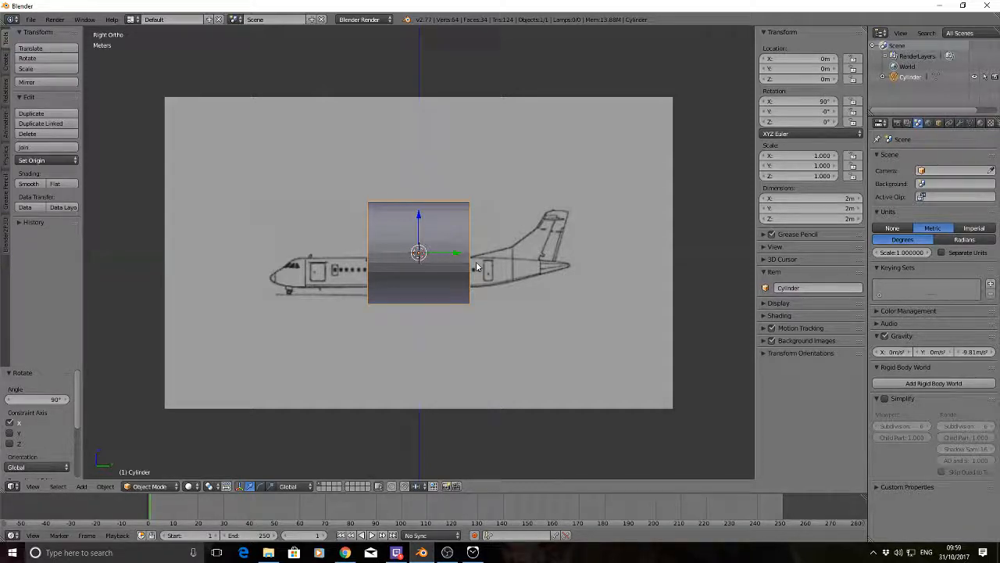
scroll(513, 266, down, 2)
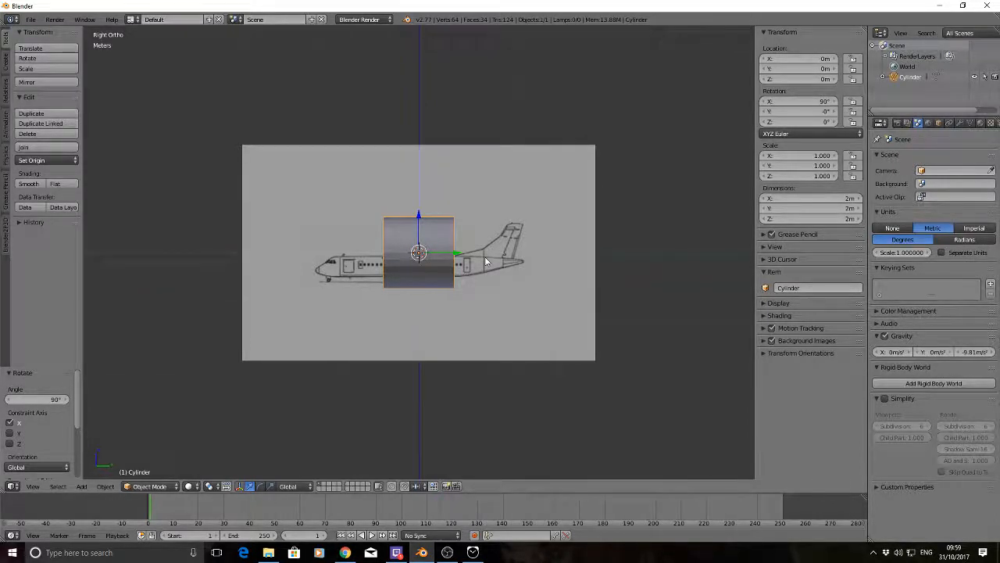
key(s)
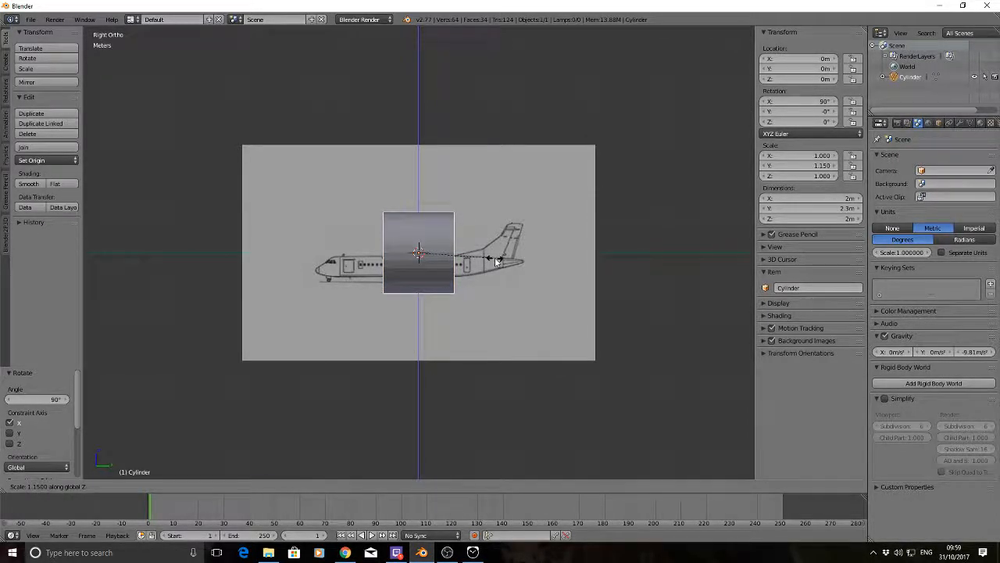
key(Escape)
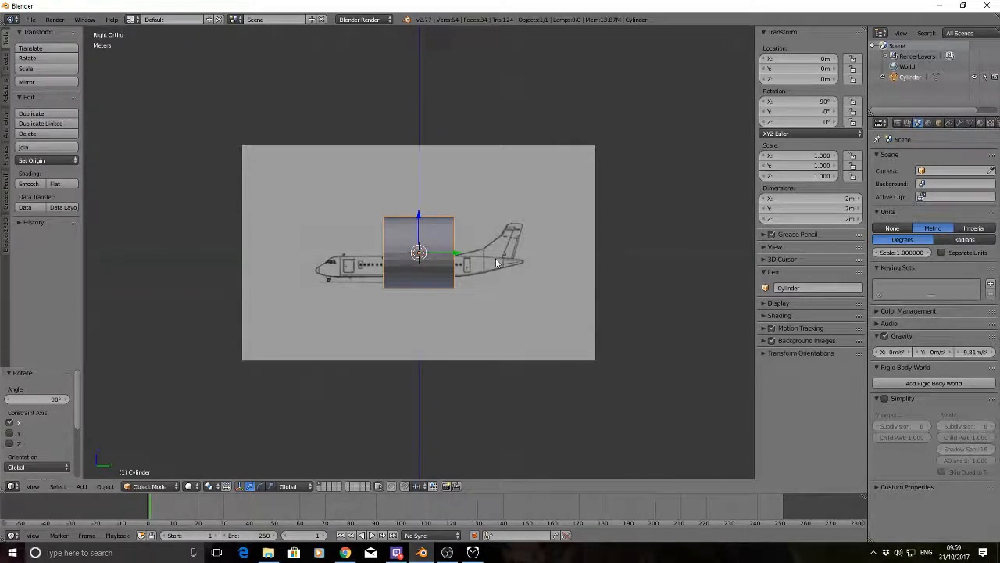
key(s)
key(y)
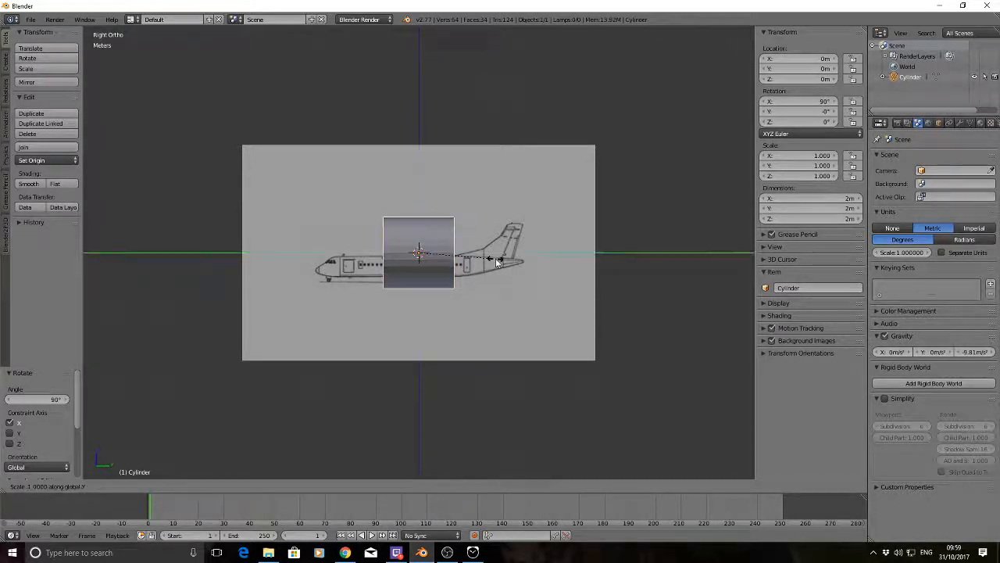
right_click(536, 261)
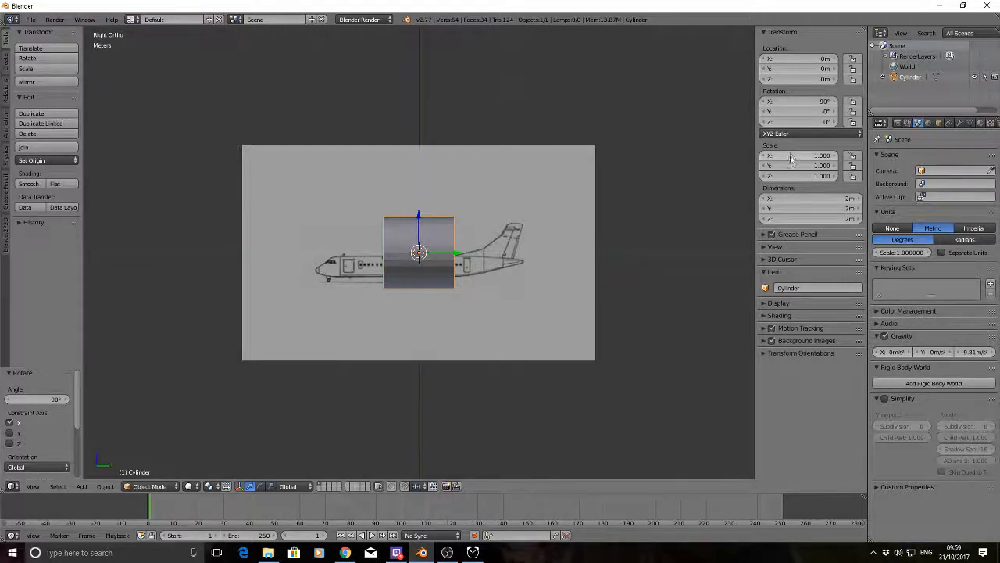
Step: Try setting the cylinder's Y dimension to 27 m and undo the change
click(793, 208)
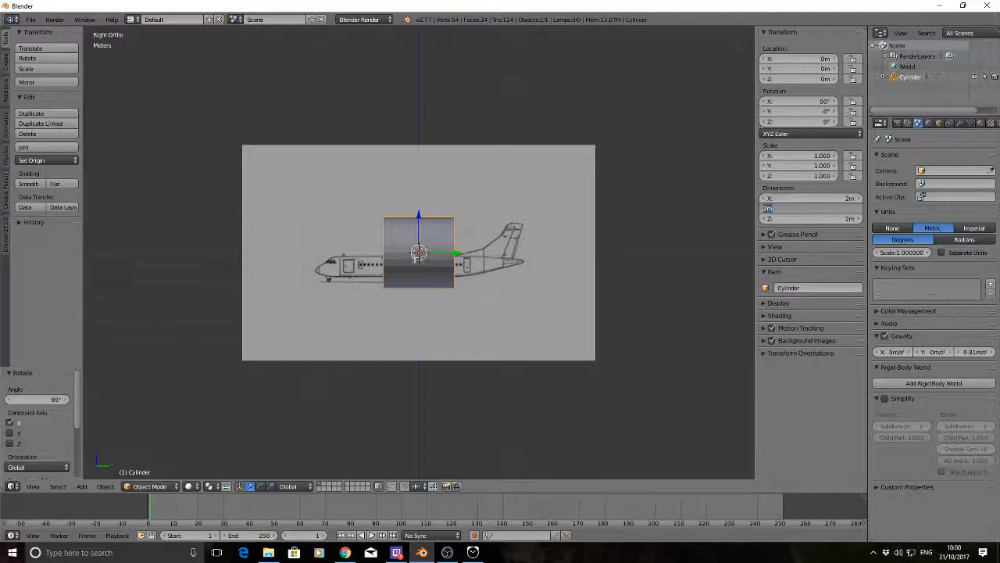
key(BackSpace)
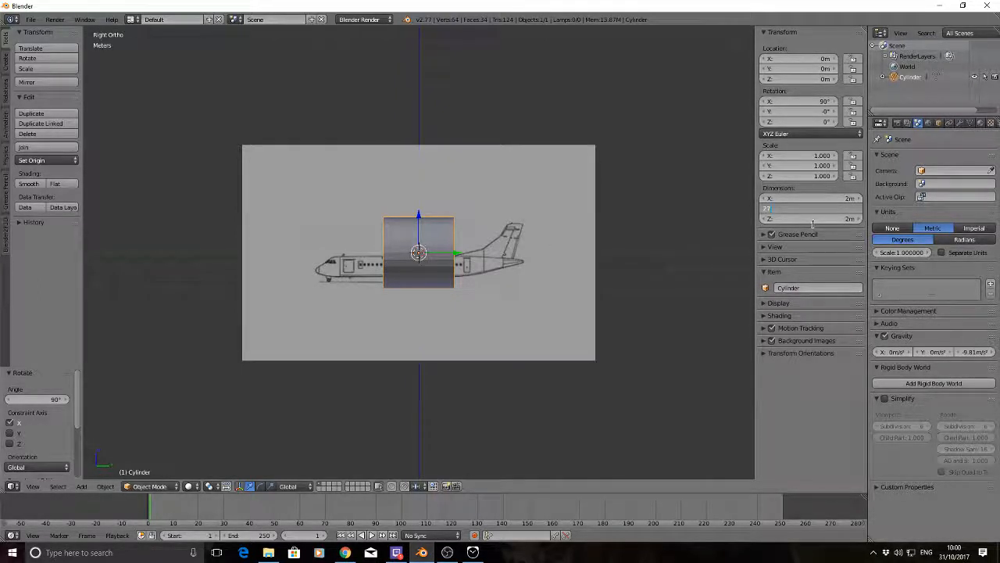
text(27)
key(Return)
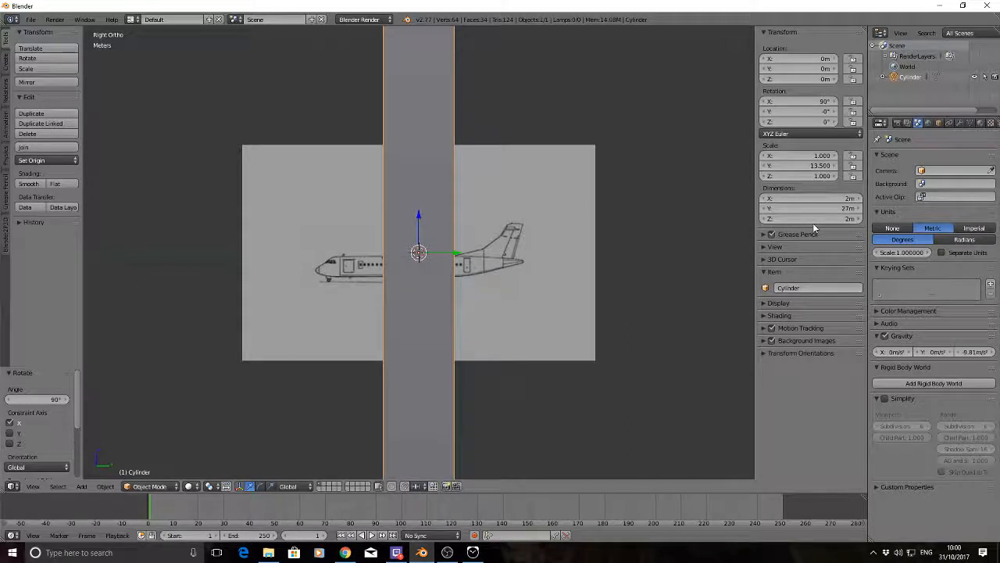
key(ctrl+z)
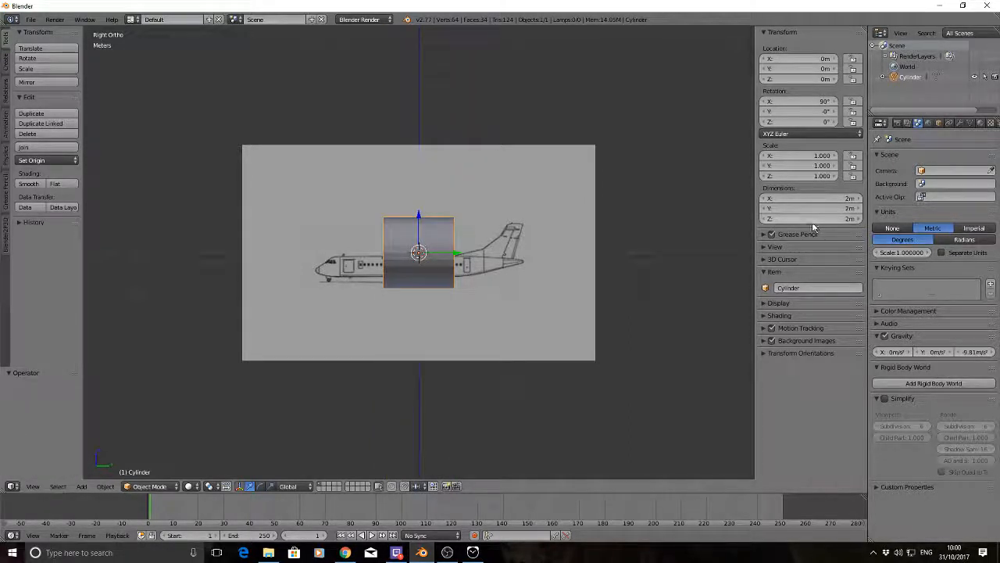
Step: Try setting the cylinder's X dimension to 27 m and undo the change
click(817, 198)
text(27)
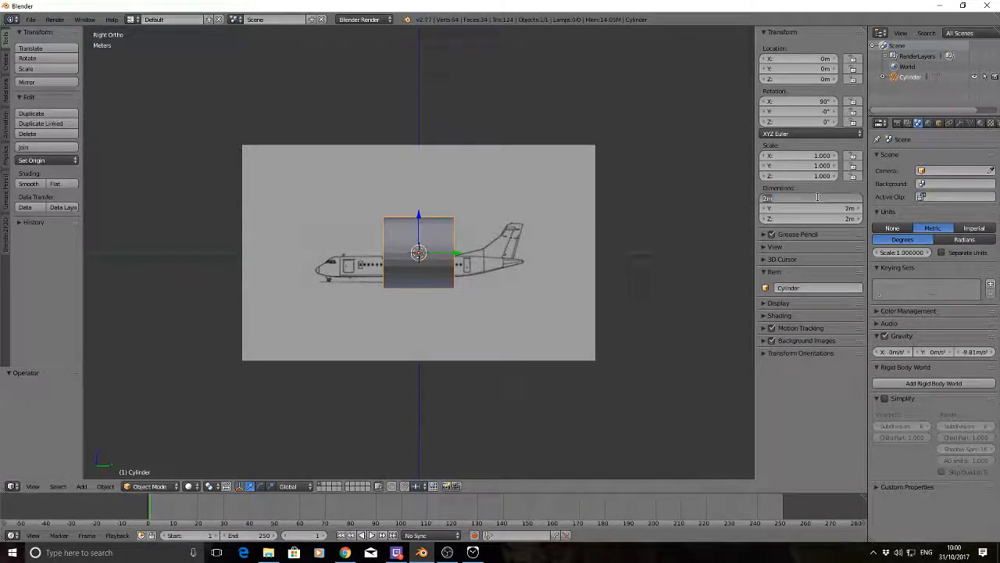
key(Return)
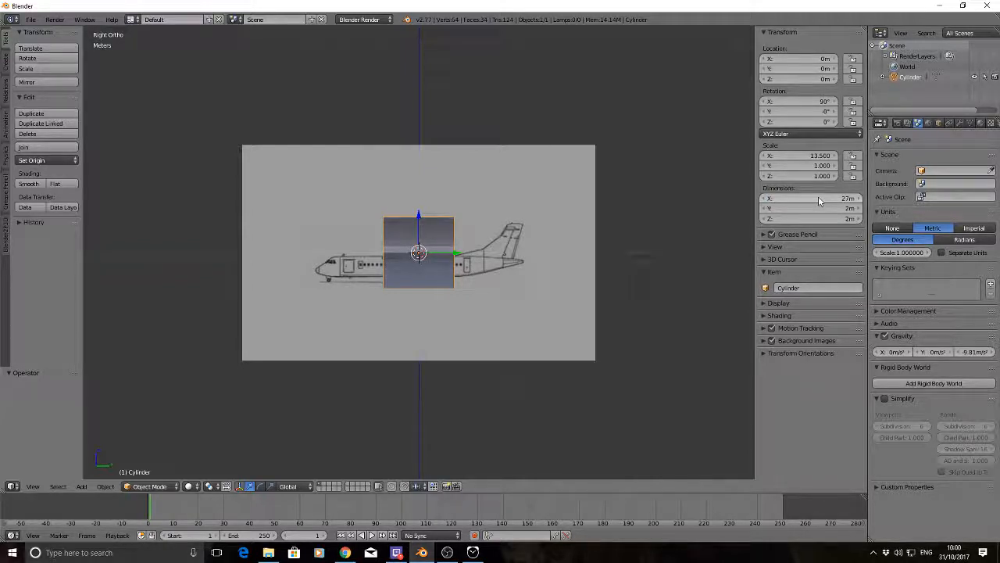
key(ctrl+z)
Step: Set the cylinder's Z dimension to 27 m and show it as wireframe in the right orthographic view
click(820, 216)
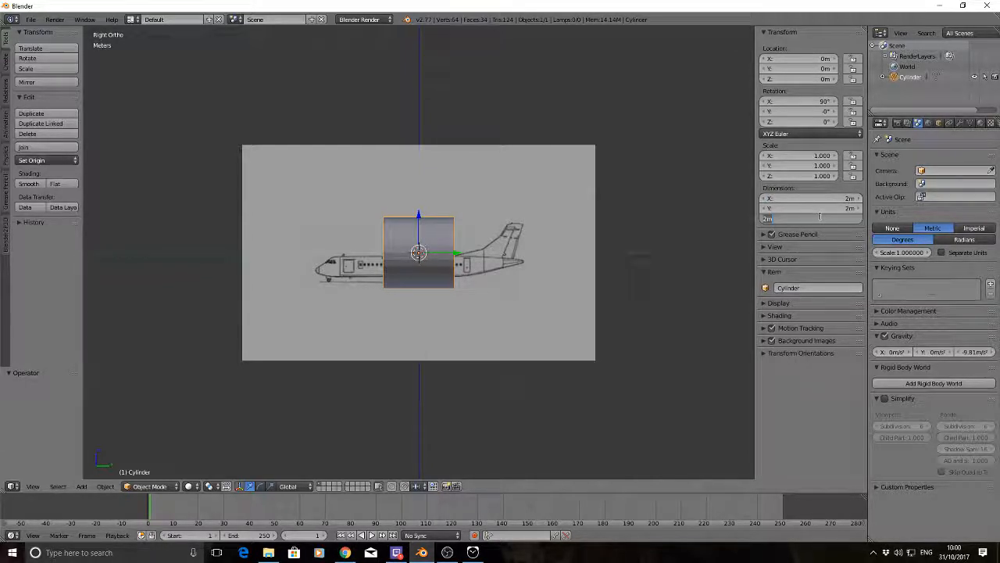
text(27)
key(Return)
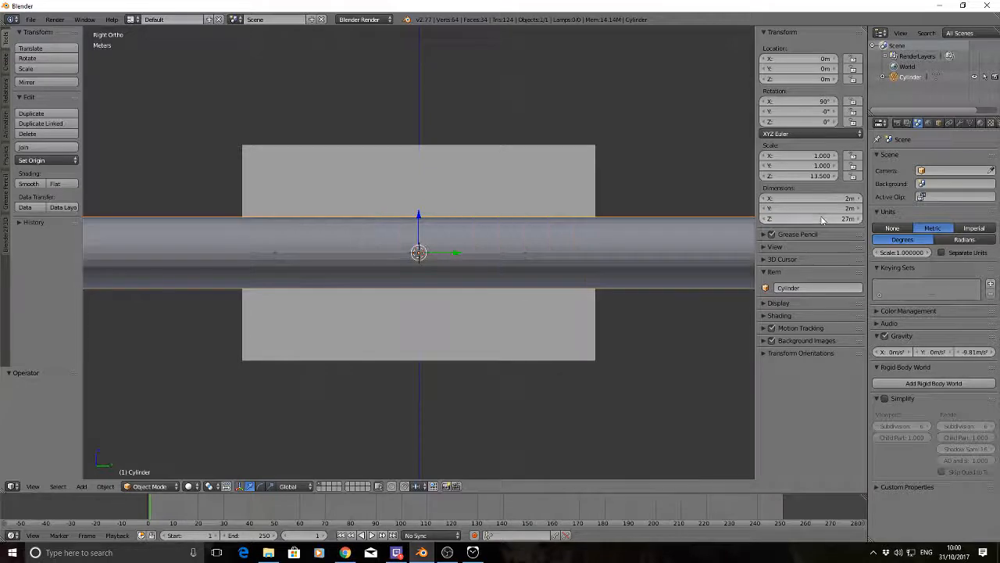
scroll(486, 203, down, 2)
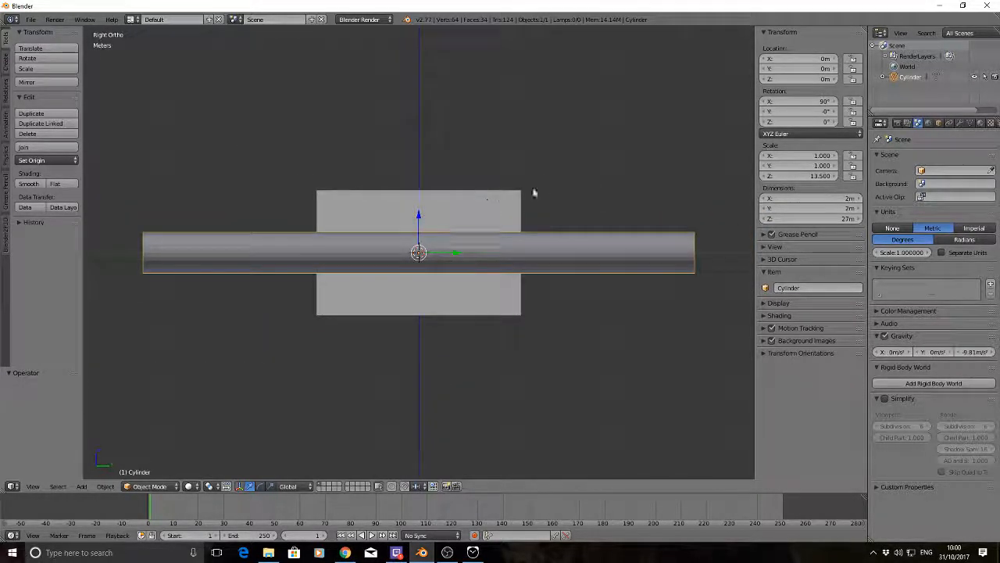
middle_drag(534, 192, 469, 239)
key(KP_3)
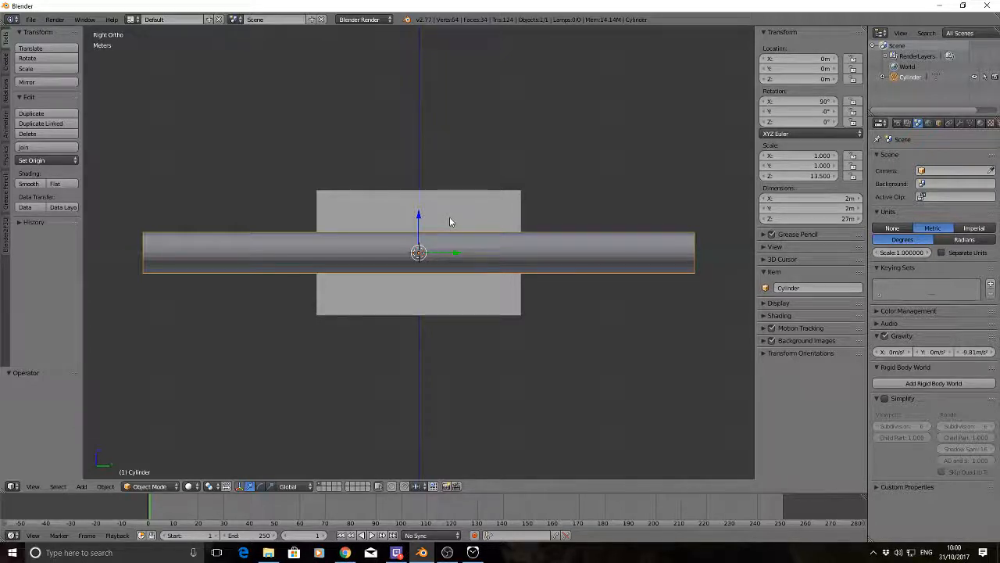
key(z)
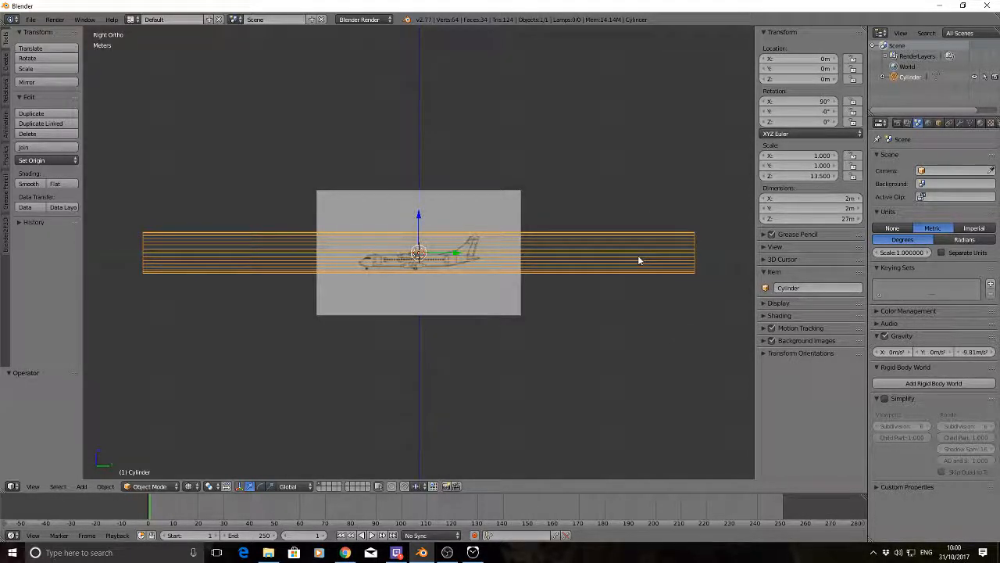
Step: Expand the background image settings and enlarge Side.png to a size of about 45.3 m to match the cylinder's length
click(764, 341)
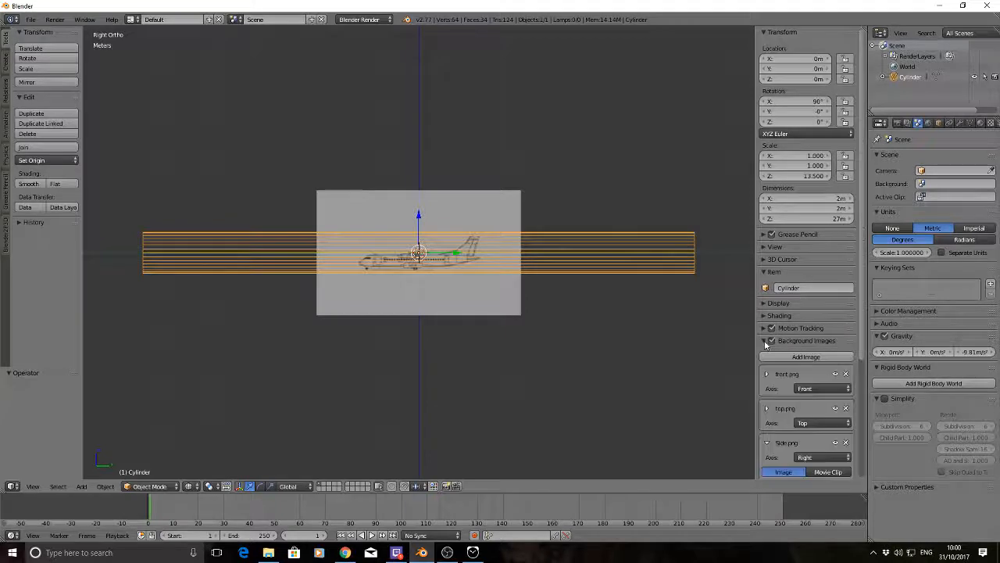
scroll(802, 219, down, 5)
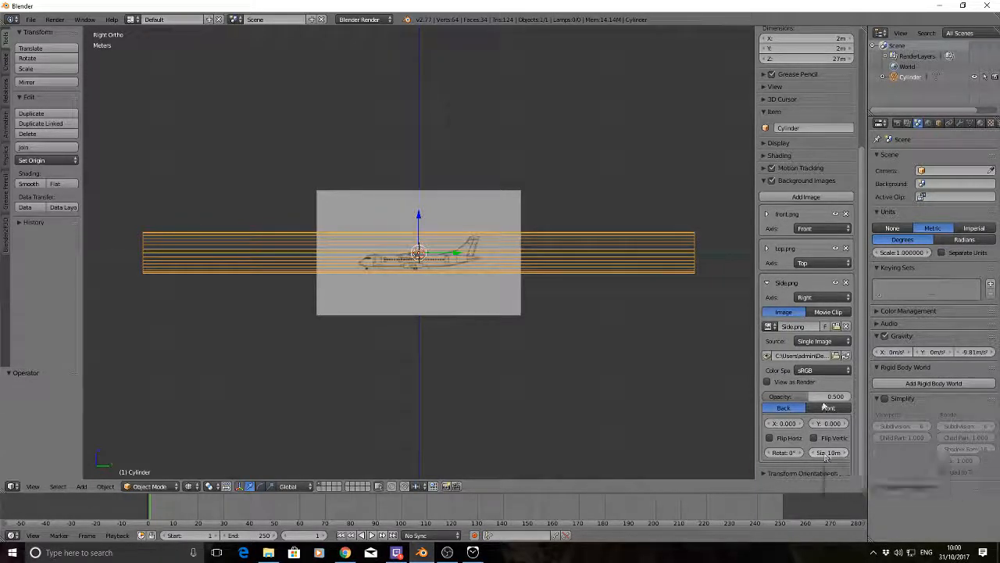
click(828, 453)
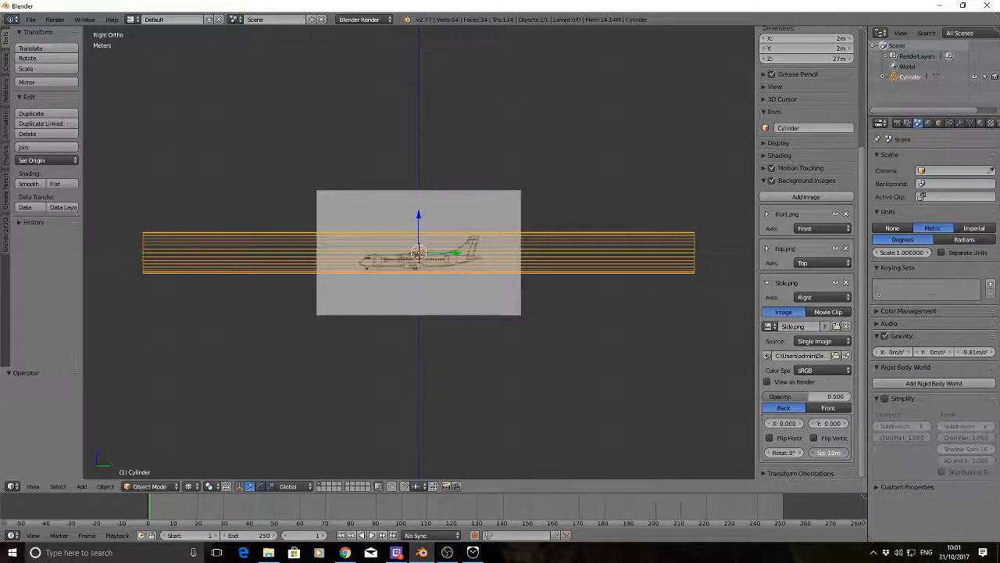
drag(829, 453, 925, 453)
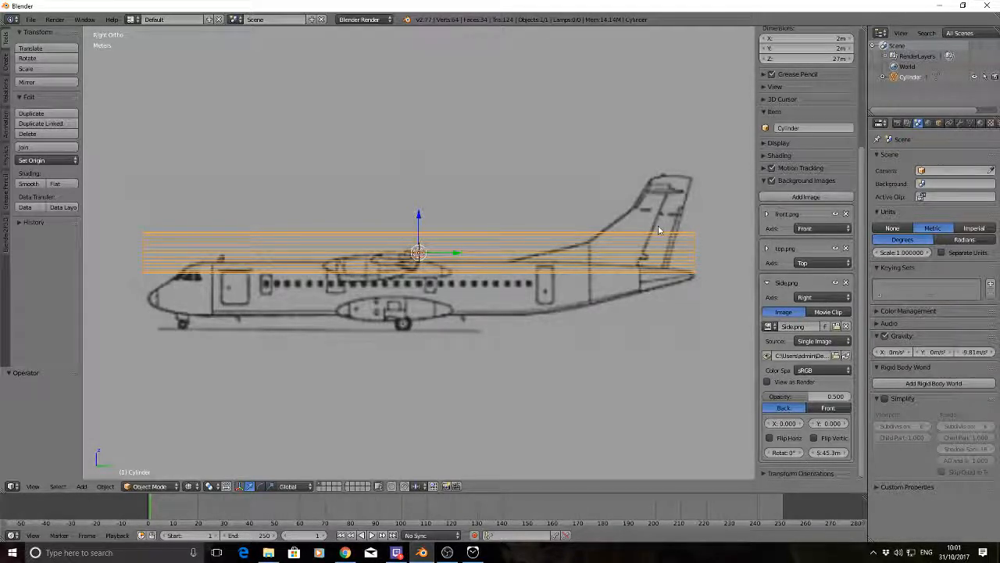
Step: Try shifting the side background image along X and reset its X offset to 0
mouse_move(784, 423)
mouse_down()
mouse_move(825, 423)
mouse_move(787, 425)
mouse_up()
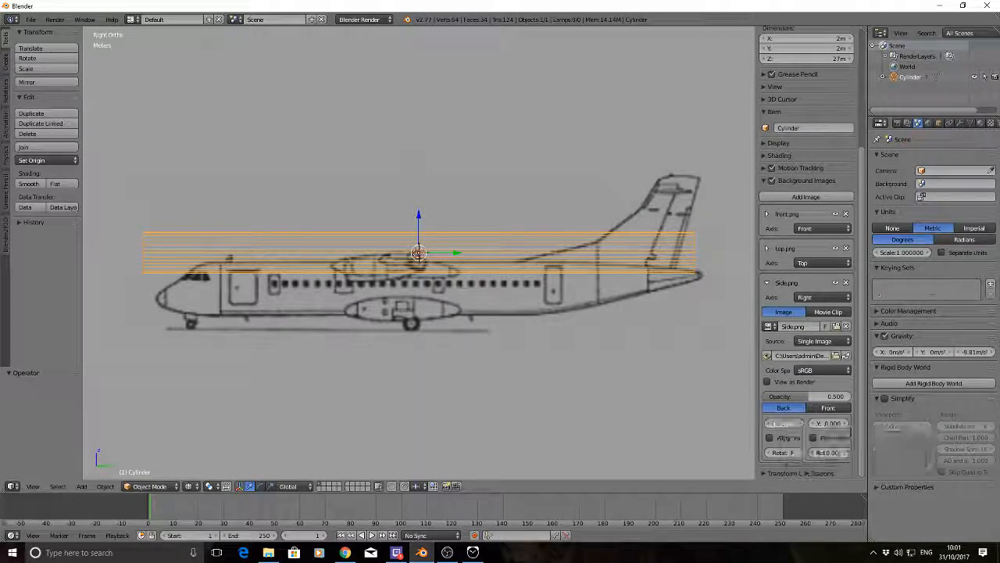
click(787, 424)
text(0)
key(Return)
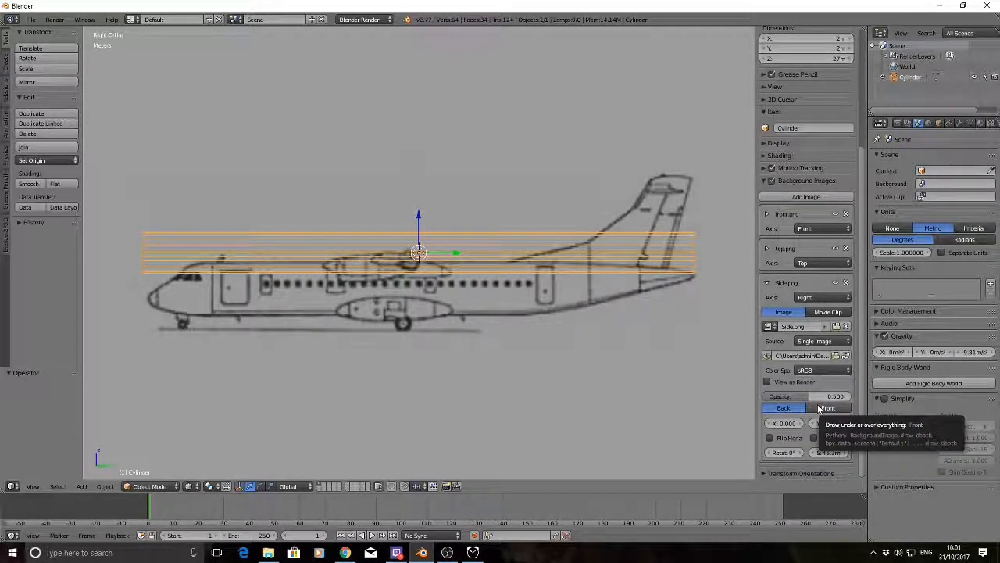
Step: Align the side image with the cylinder using X offset -0.100, Y offset 2.200 and size 45.5 m
drag(830, 423, 869, 423)
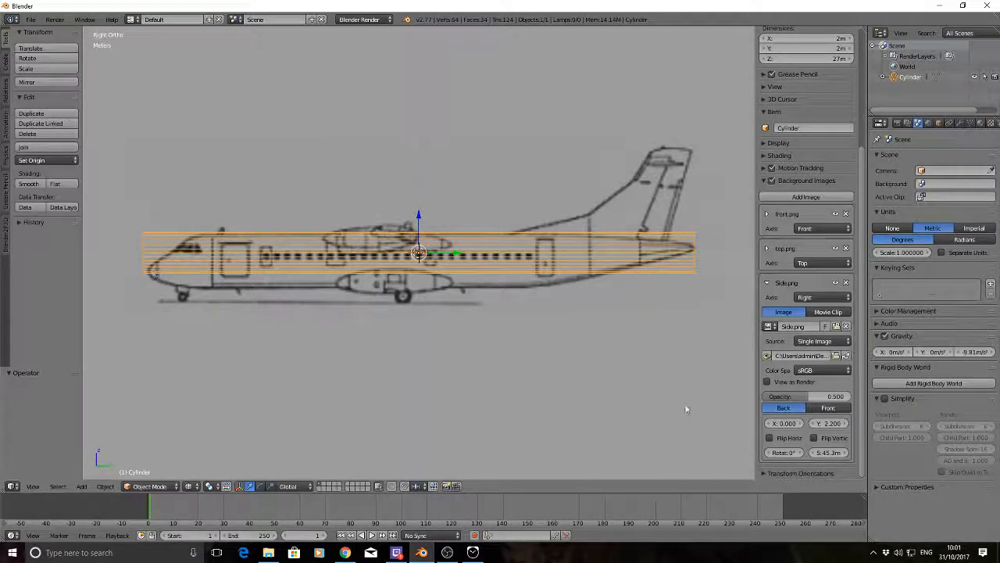
click(769, 423)
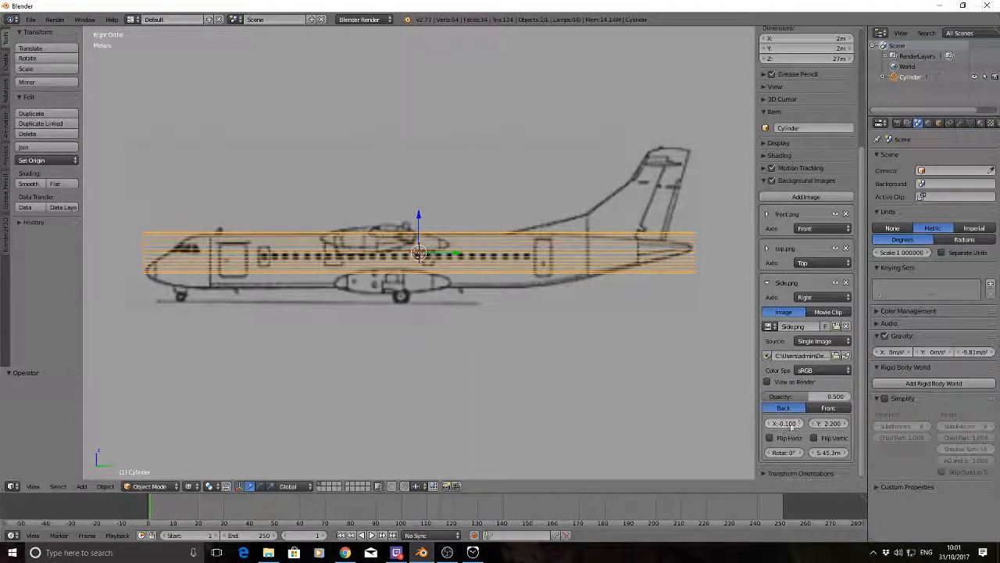
click(845, 452)
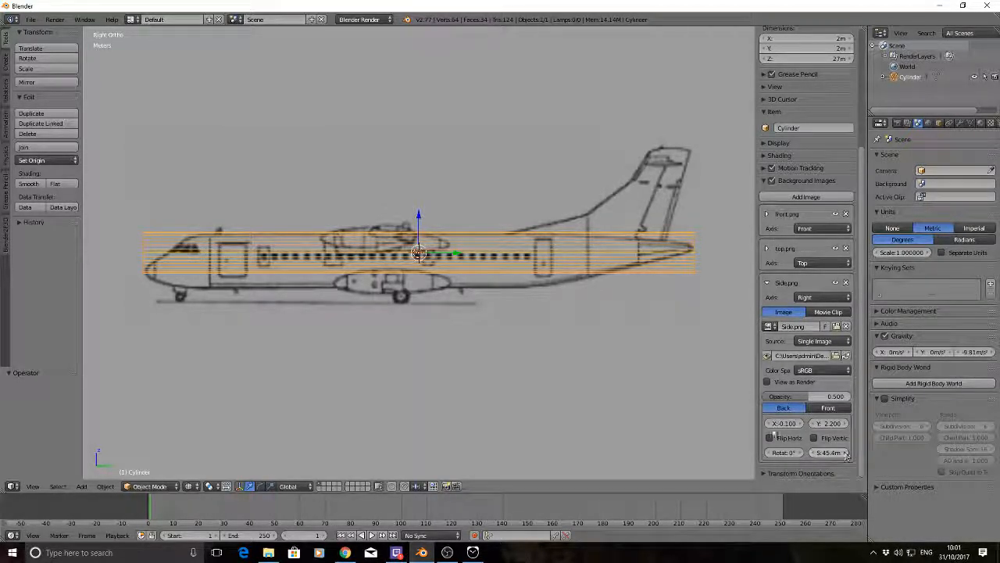
click(800, 423)
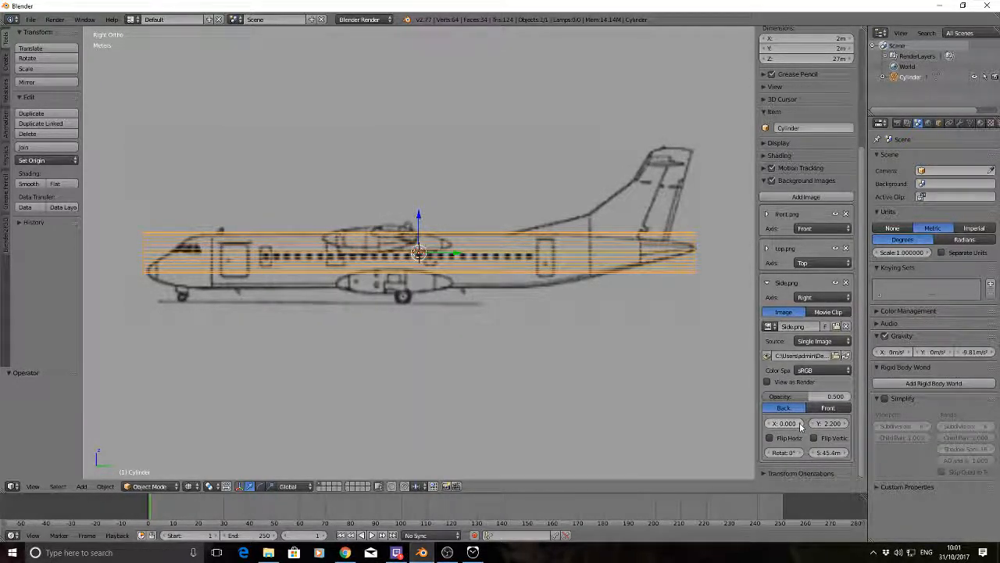
click(768, 423)
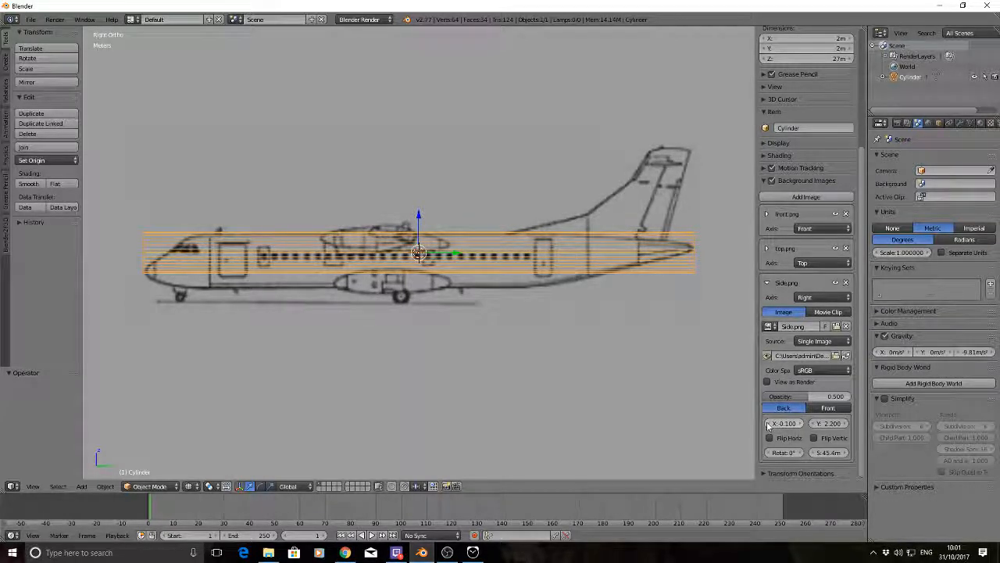
click(846, 453)
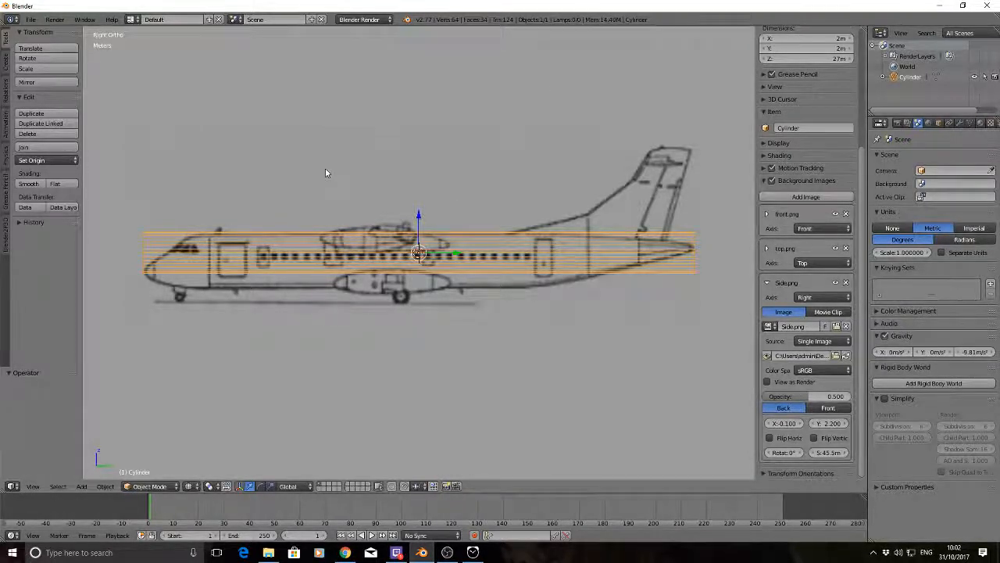
Step: Raise the side image in the right view to a Y offset of 2.800 so the fuselage centres on the cylinder
middle_drag(326, 172, 321, 201)
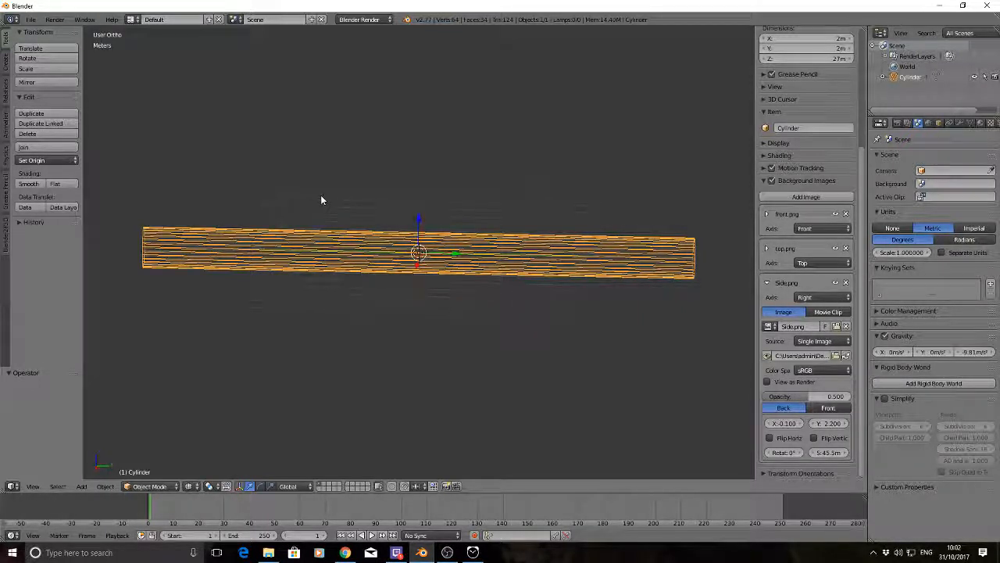
key(KP_3)
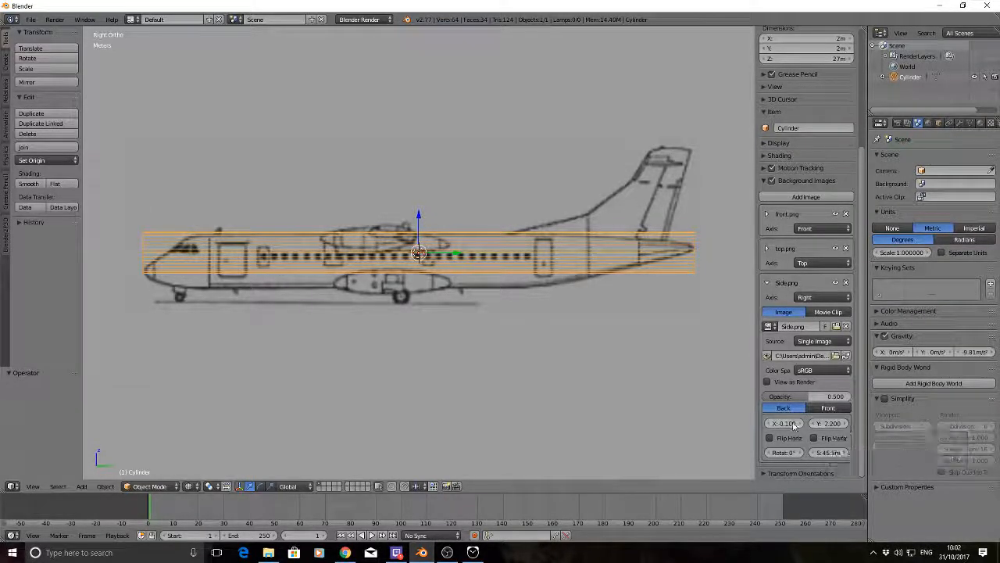
drag(830, 424, 850, 423)
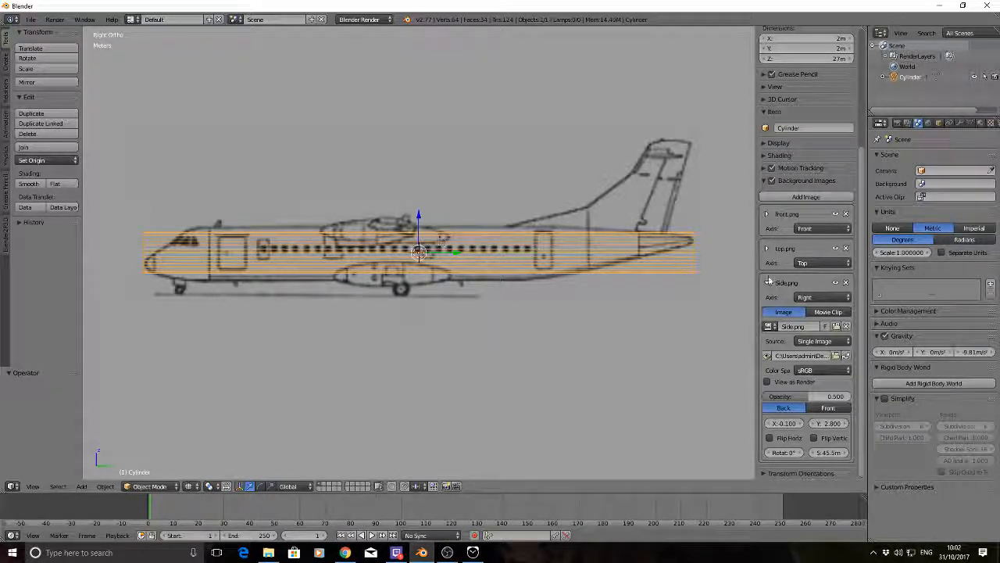
Step: Apply the cylinder's scale so its scale values reset while its dimensions are kept
scroll(781, 278, up, 5)
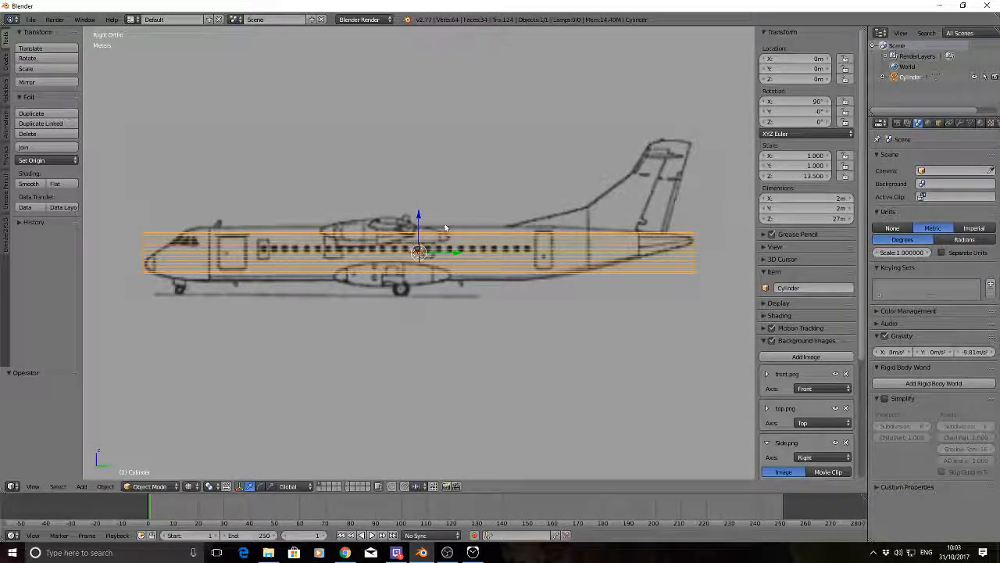
key(ctrl+a)
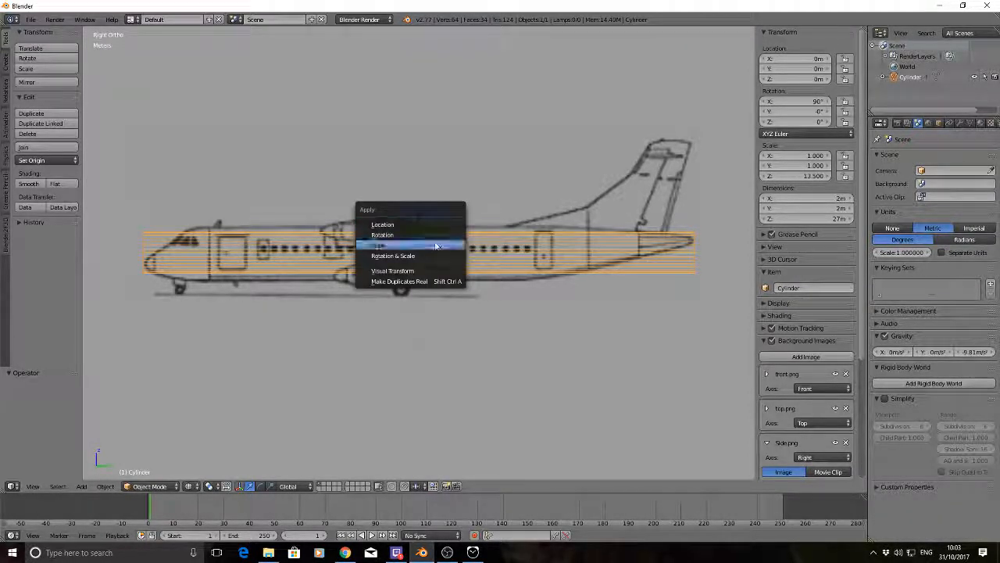
click(446, 246)
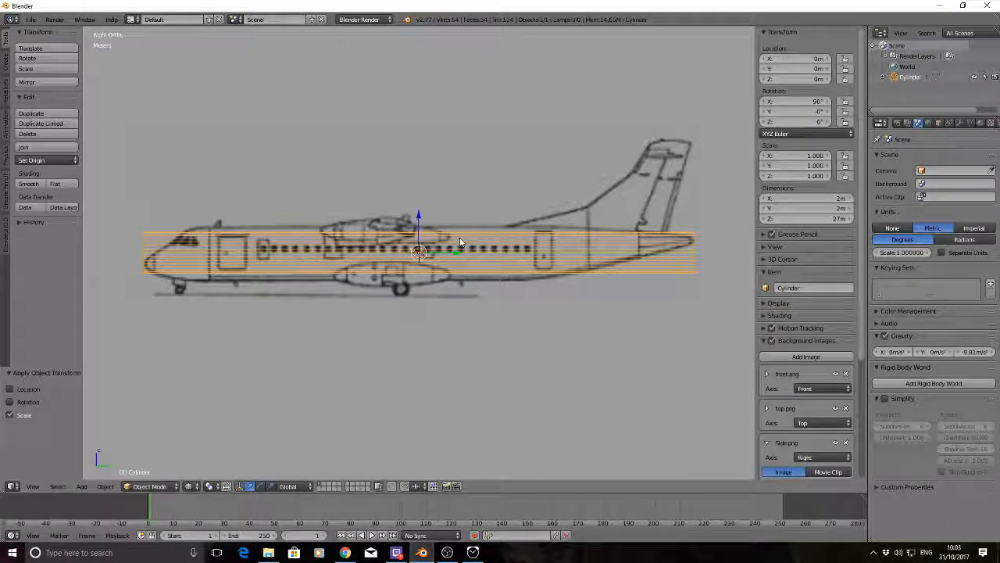
key(Tab)
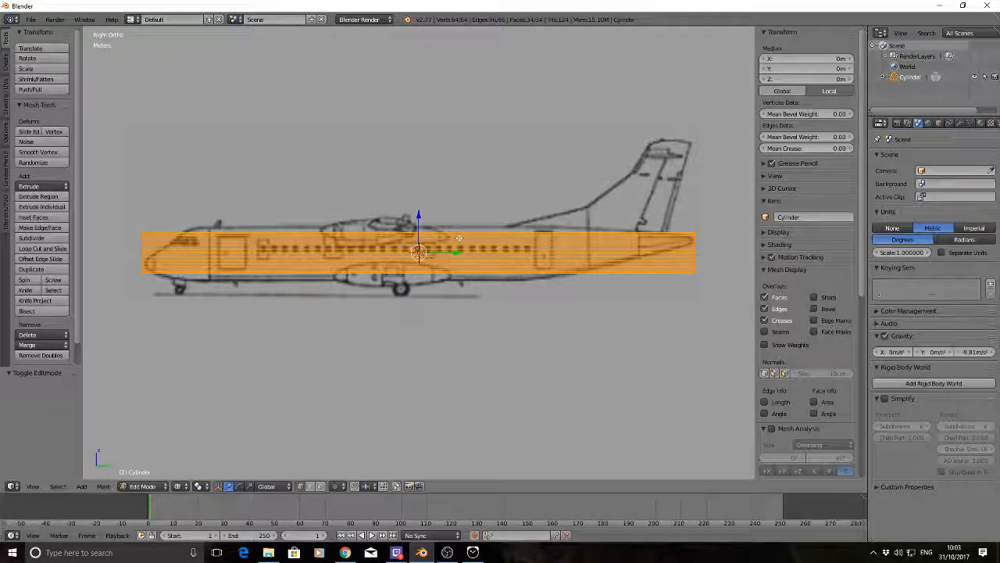
key(a)
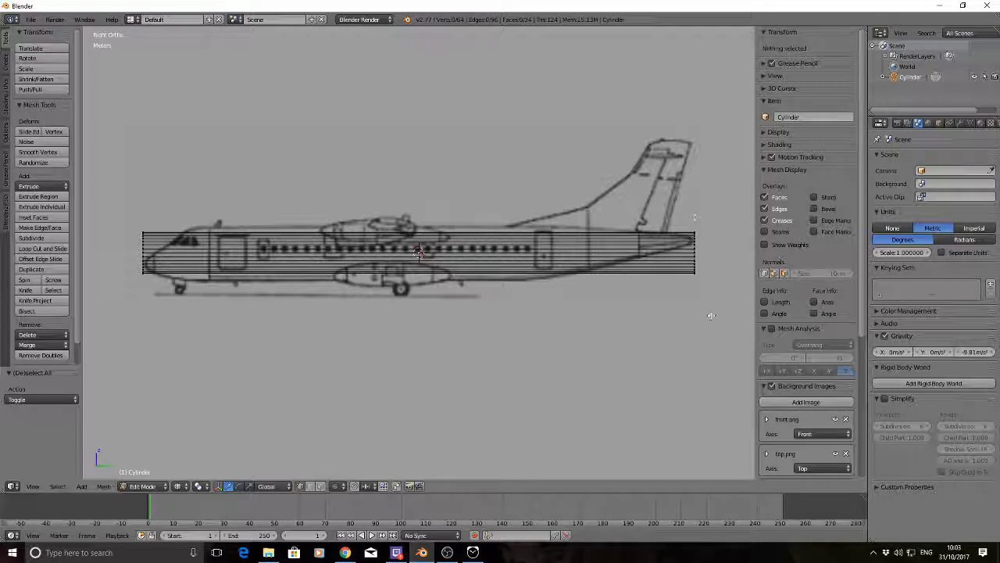
click(312, 488)
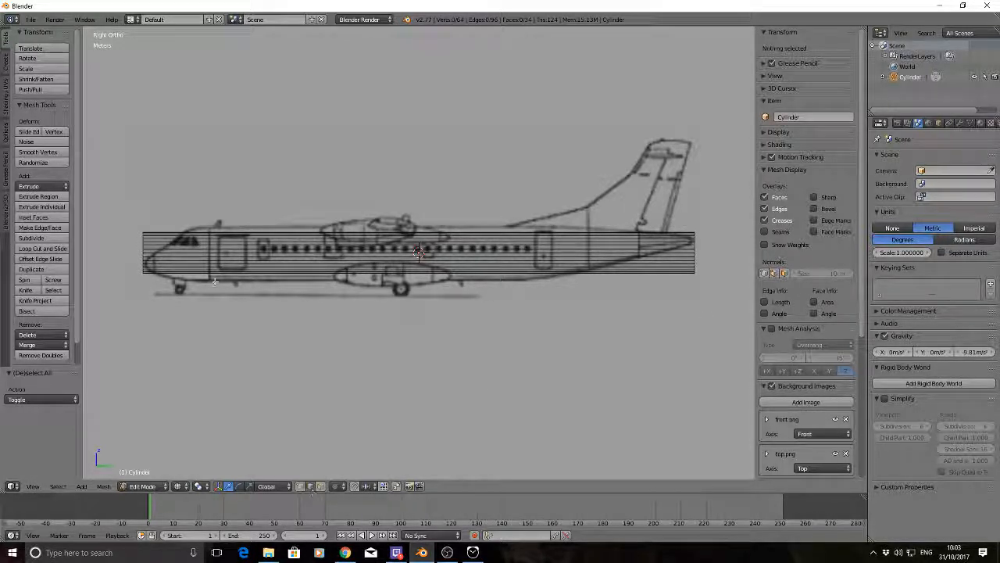
click(320, 487)
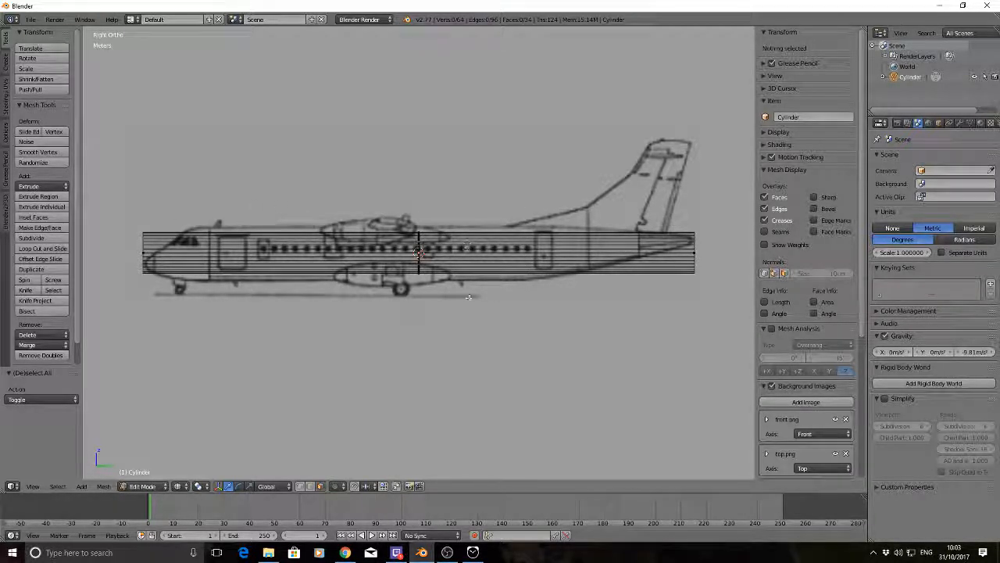
right_click(145, 252)
key(a)
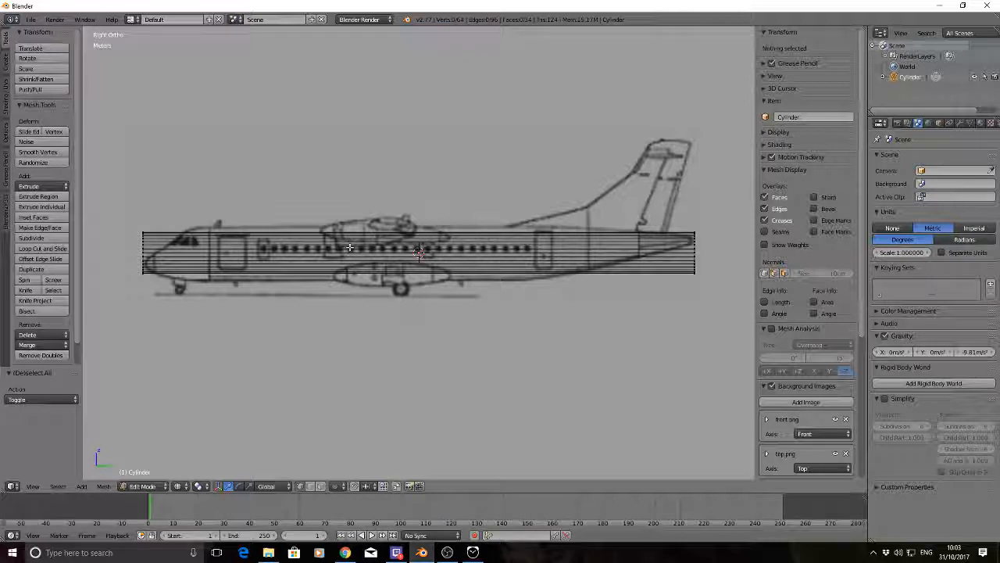
key(Tab)
key(a)
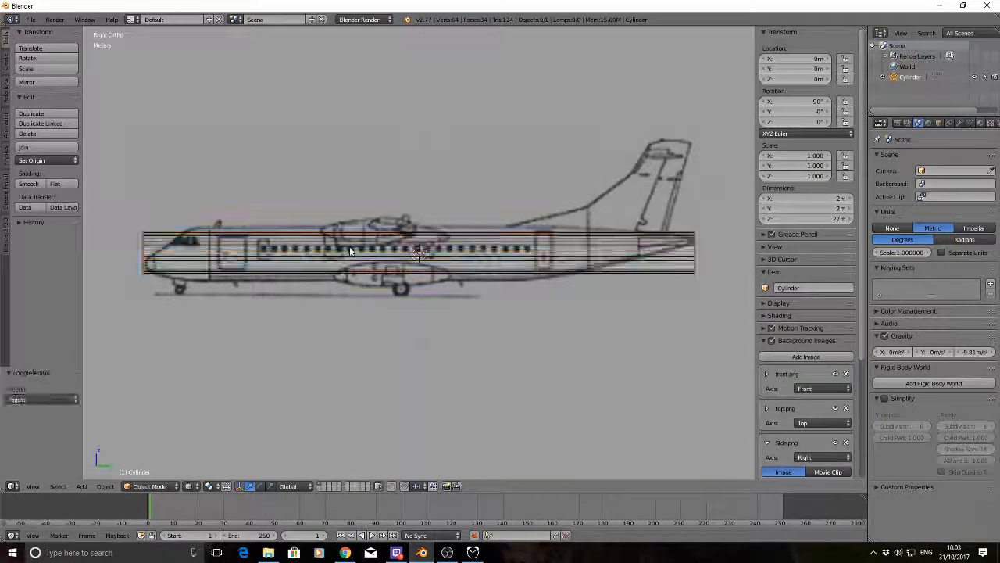
right_click(460, 245)
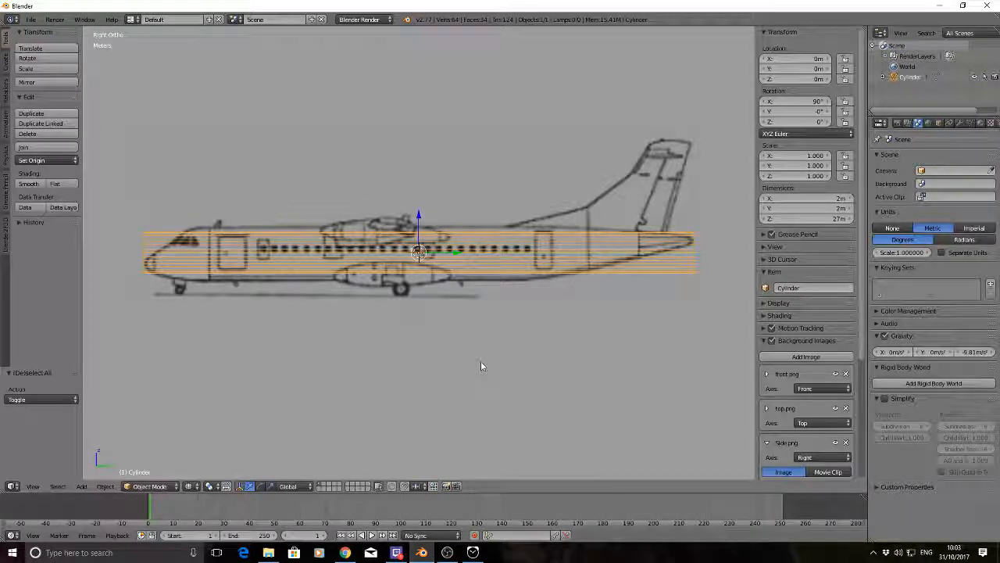
key(a)
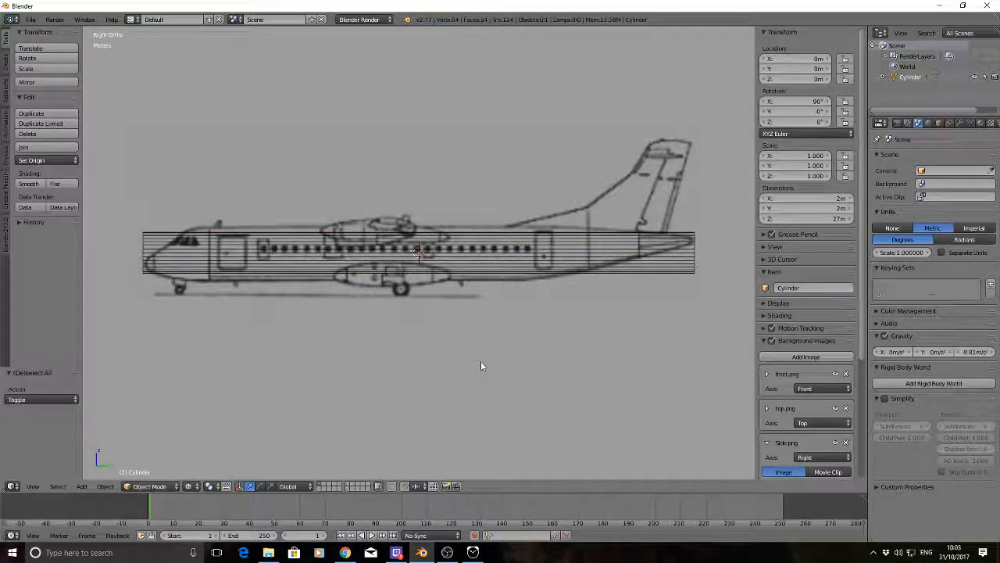
right_click(452, 246)
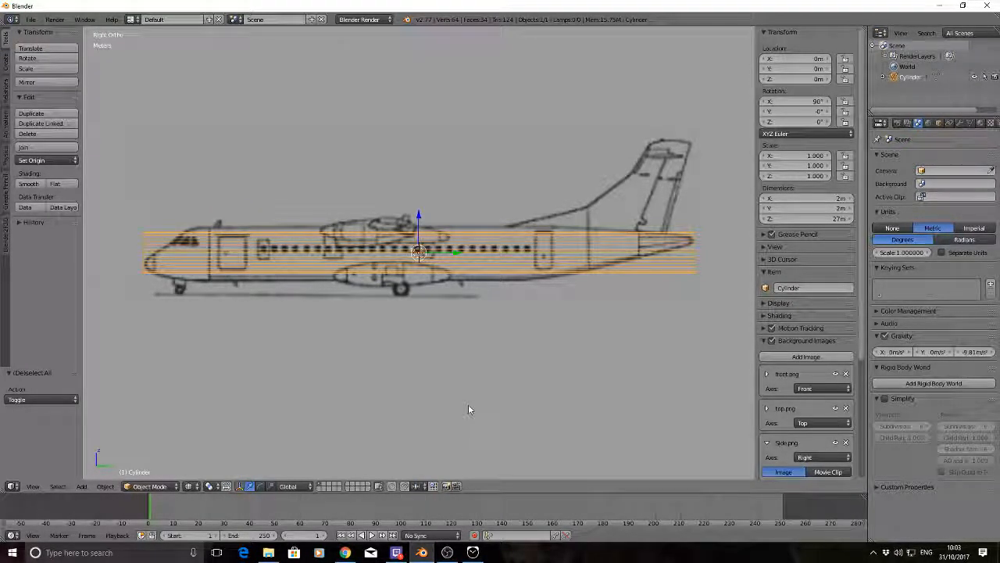
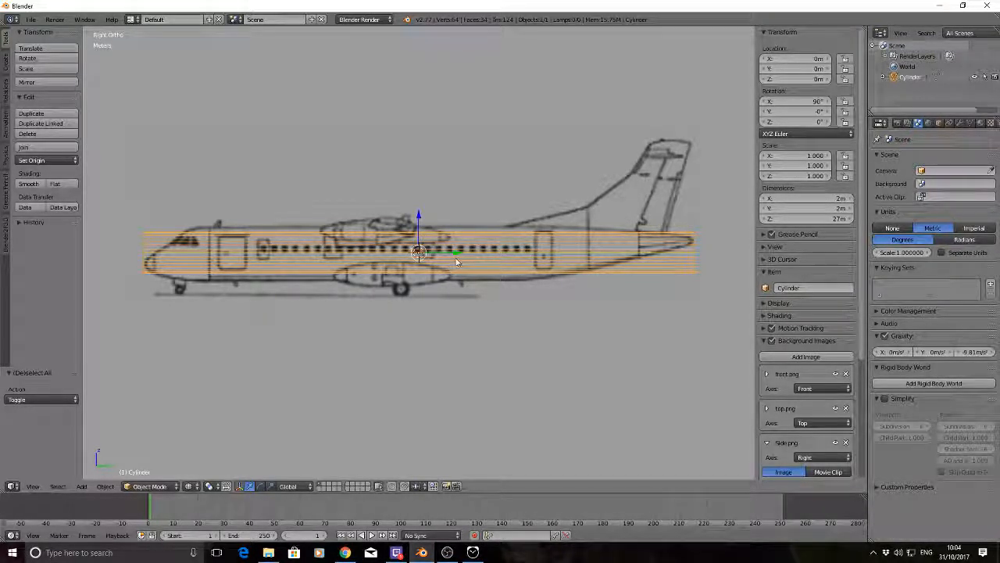
Step: Scale the cylinder along global Z to about 2.72 m high so it matches the fuselage height in the side image
key(s)
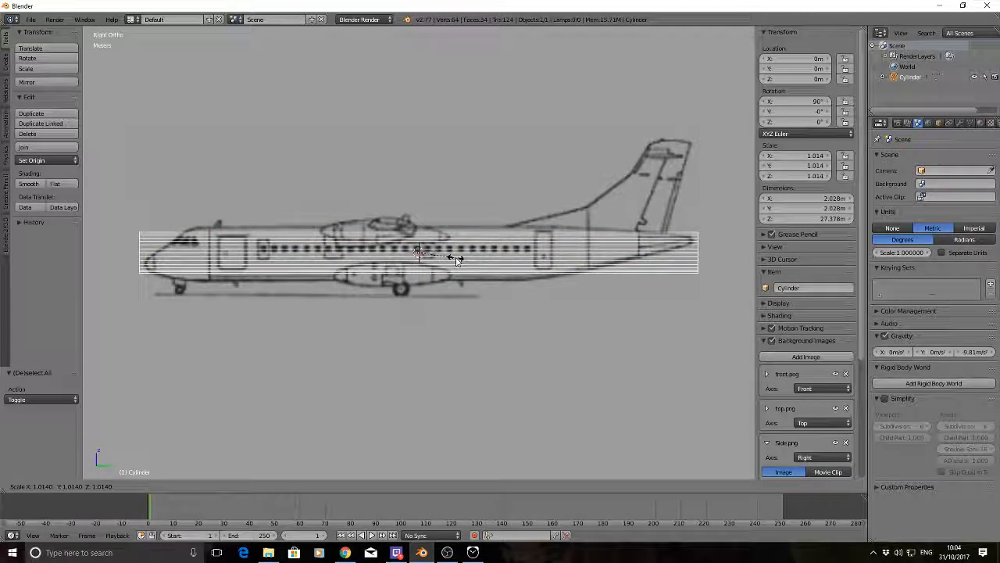
key(z)
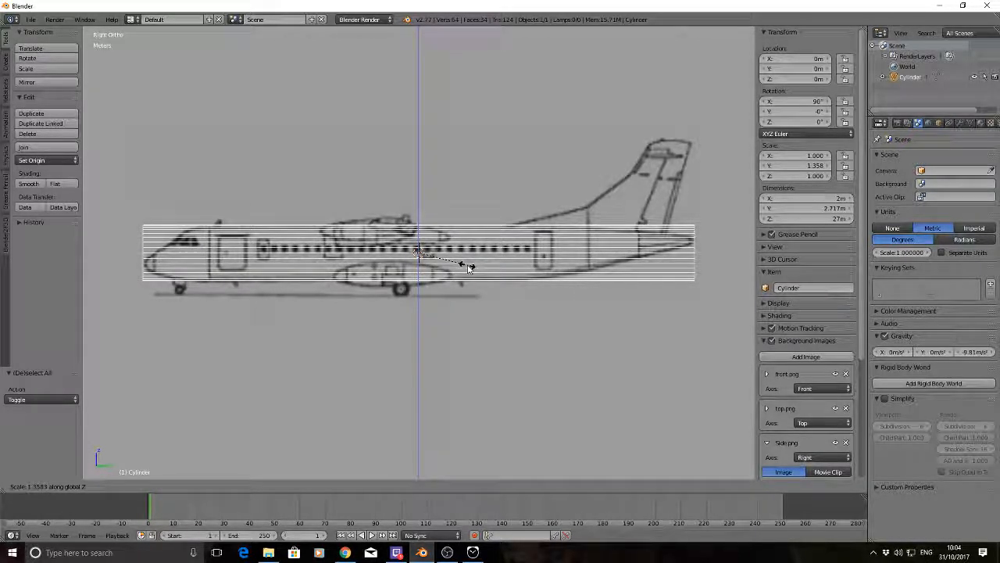
click(469, 267)
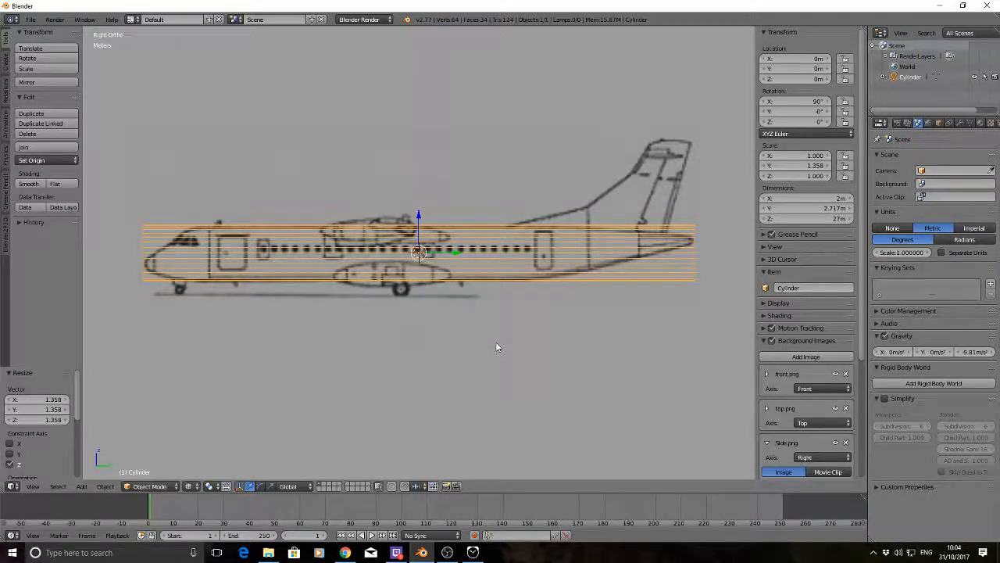
key(a)
Step: Fit the top background image to the cylinder in the top view with X offset 0.400 and size 45.1 m
key(KP_7)
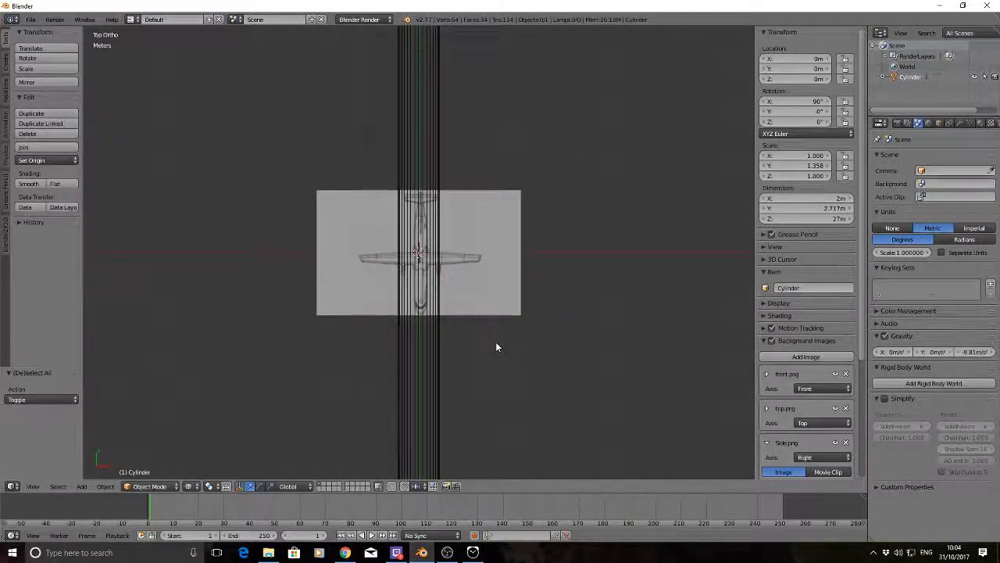
scroll(440, 203, down, 3)
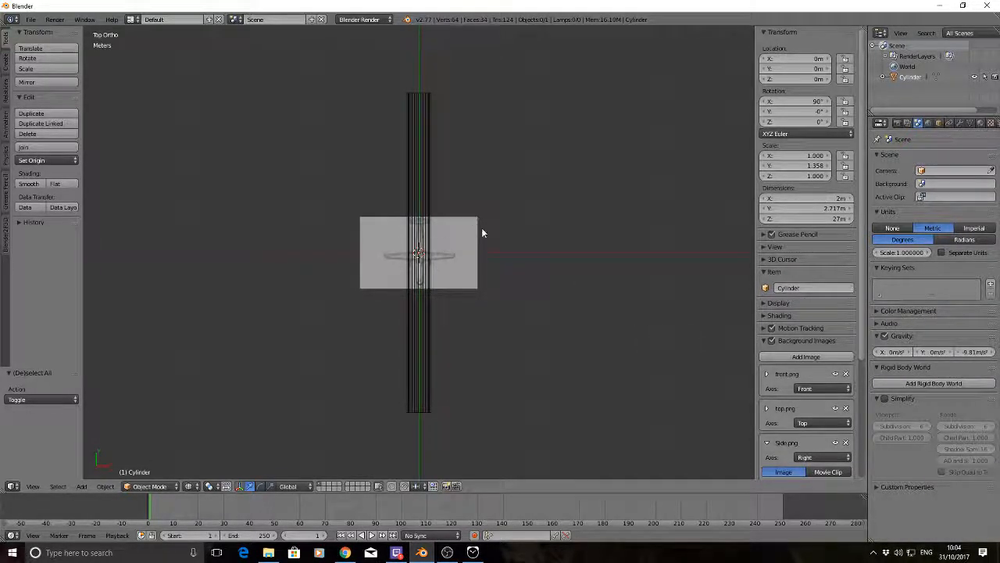
key(KP_3)
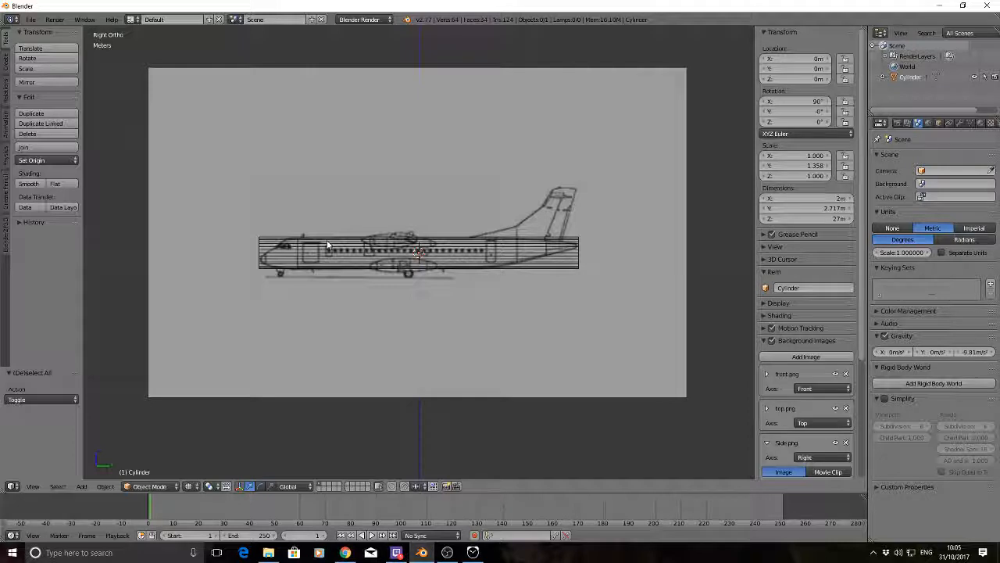
key(KP_7)
key(KP_1)
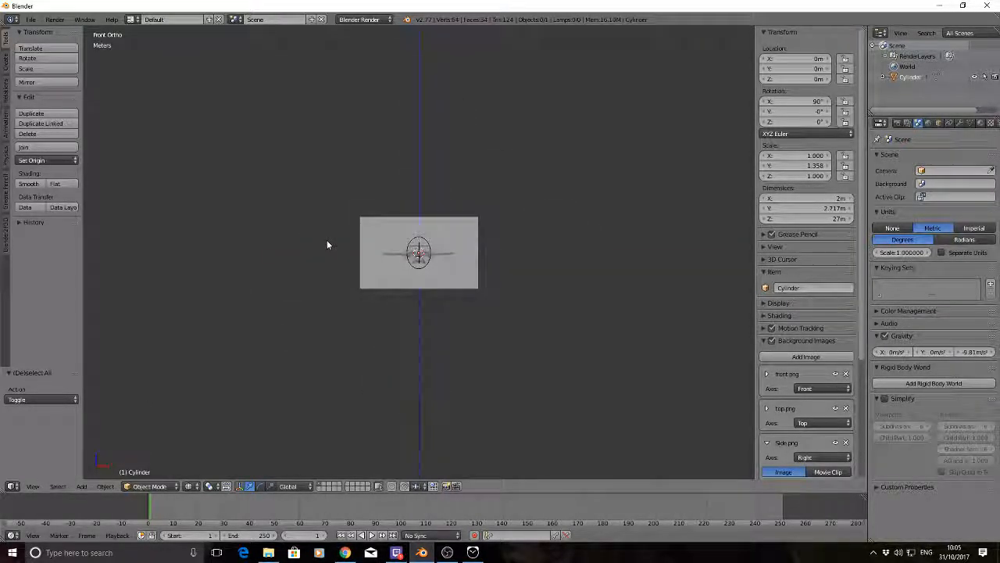
key(KP_7)
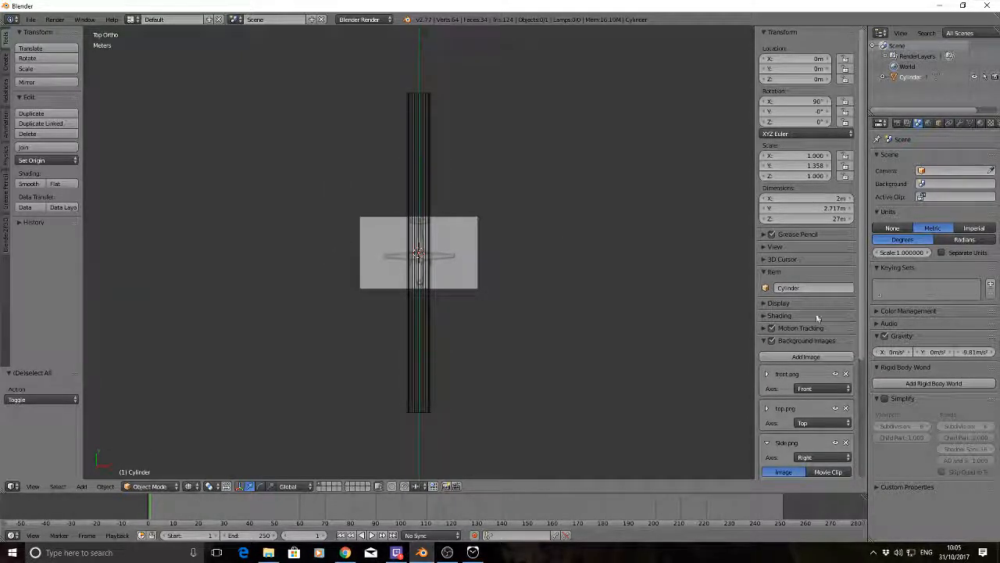
click(766, 443)
scroll(766, 442, down, 5)
click(766, 297)
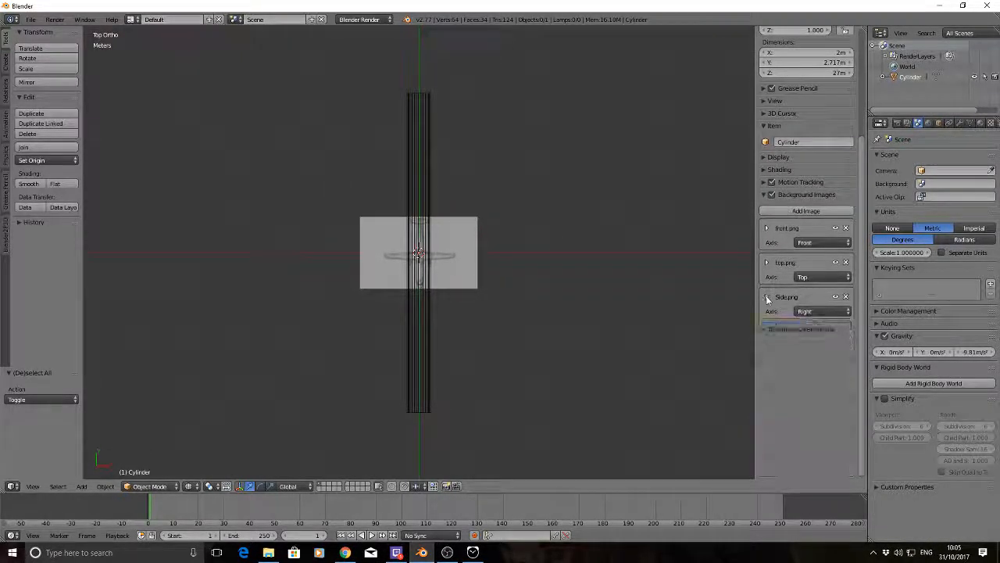
click(766, 263)
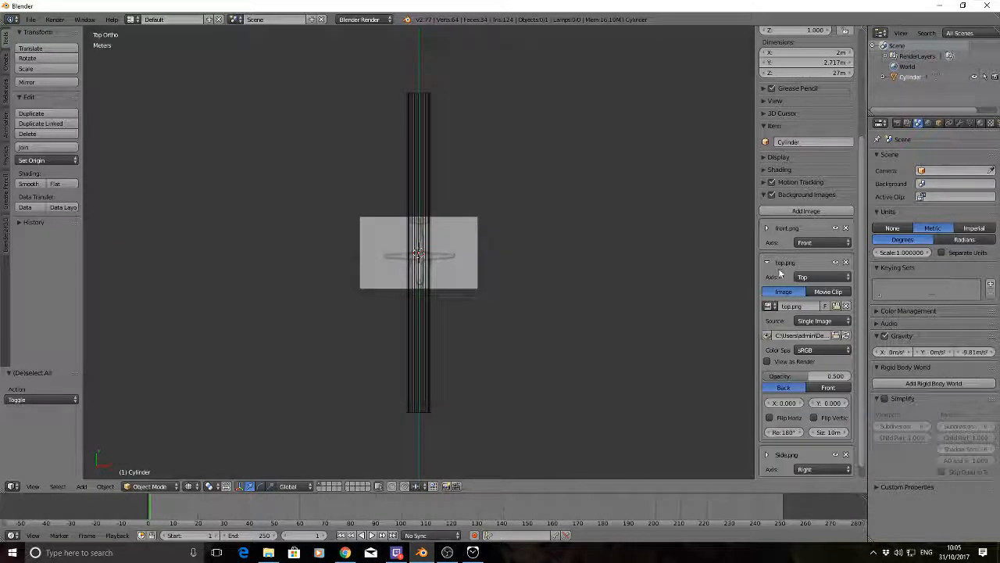
scroll(767, 266, down, 1)
drag(830, 418, 775, 388)
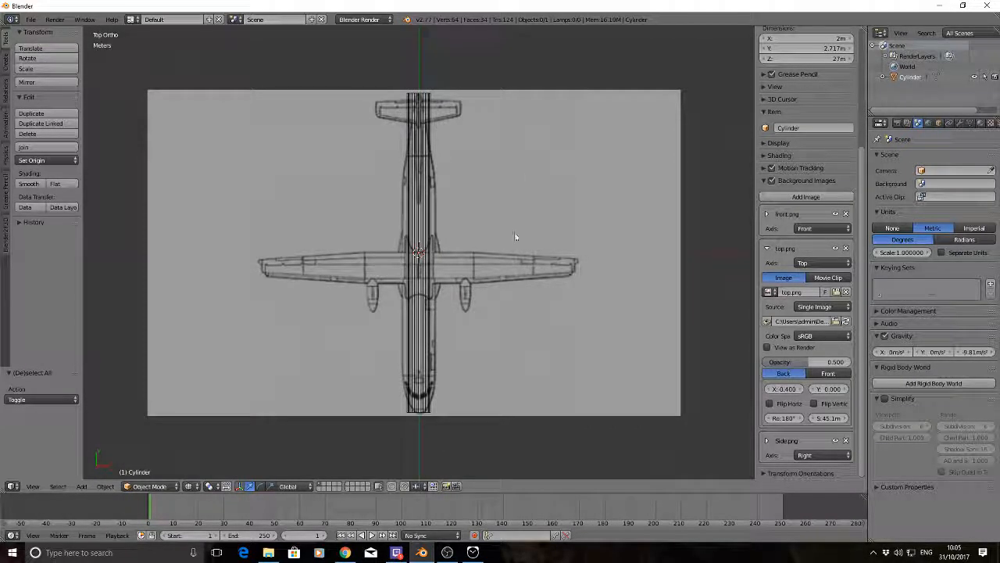
Step: Scale the cylinder along global X to about 2.93 m wide so it matches the fuselage width in the top image
right_click(418, 353)
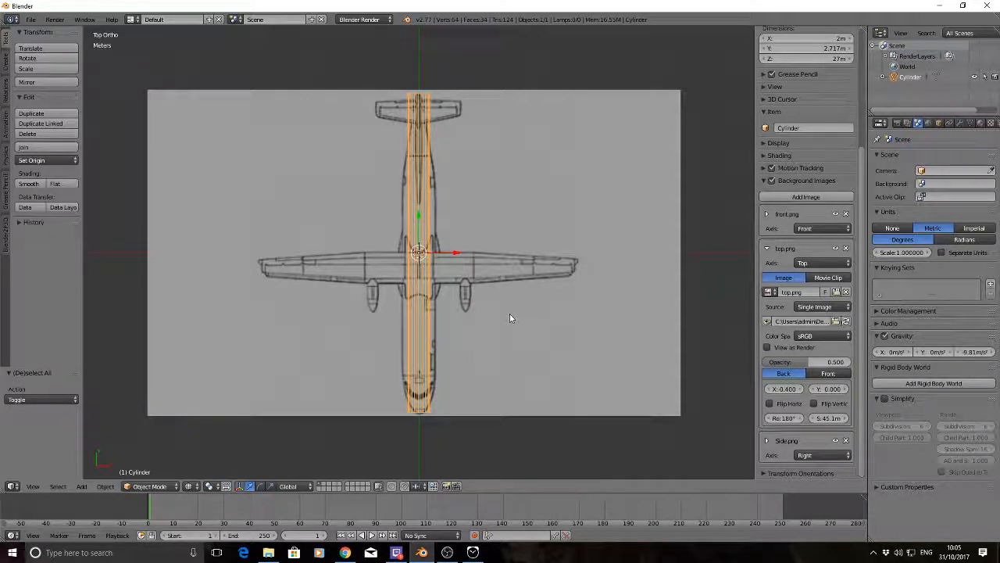
key(s)
key(x)
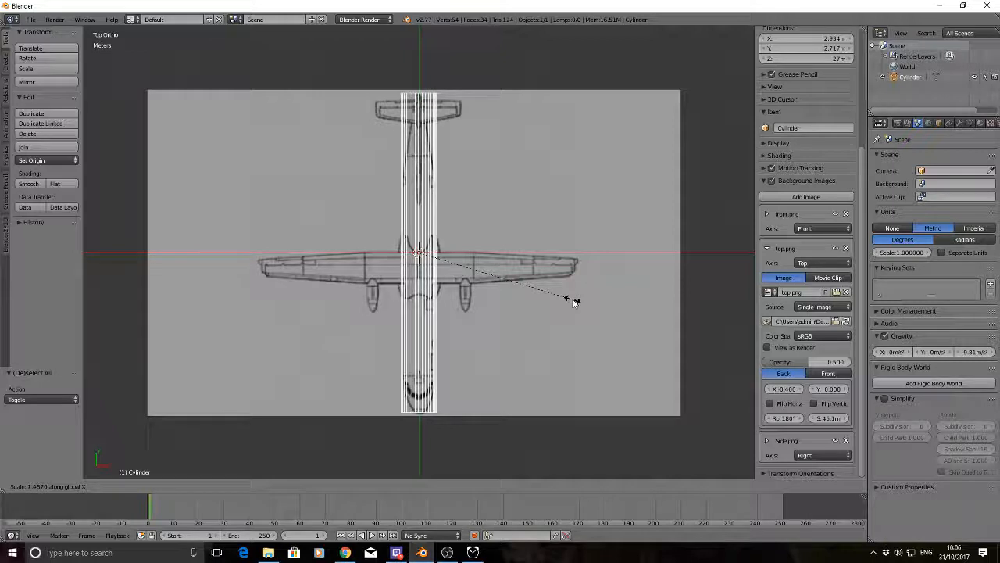
click(573, 302)
key(a)
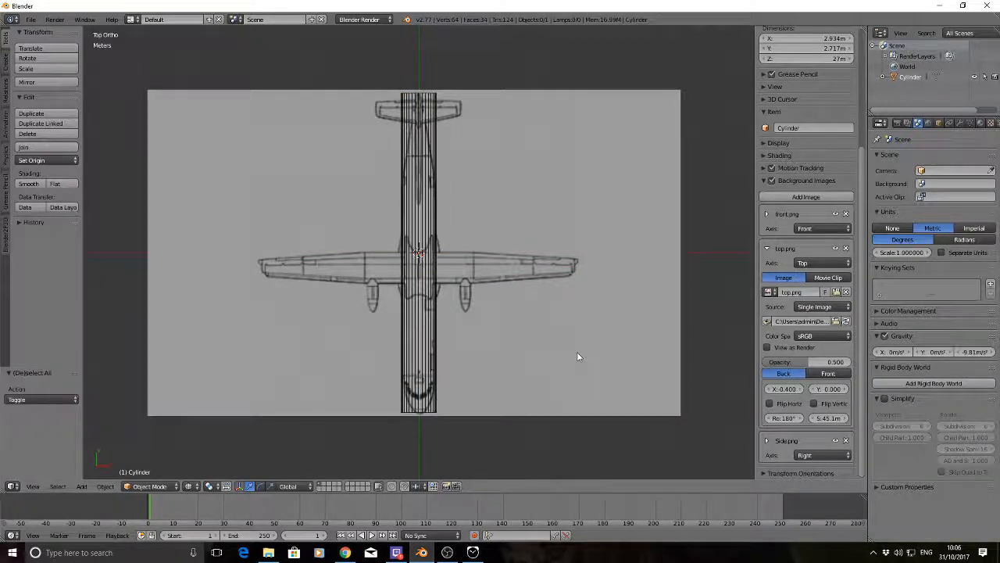
Step: Align the front background image with the cylinder in the front view using size 45.2 m and Y offset 3.200
key(KP_1)
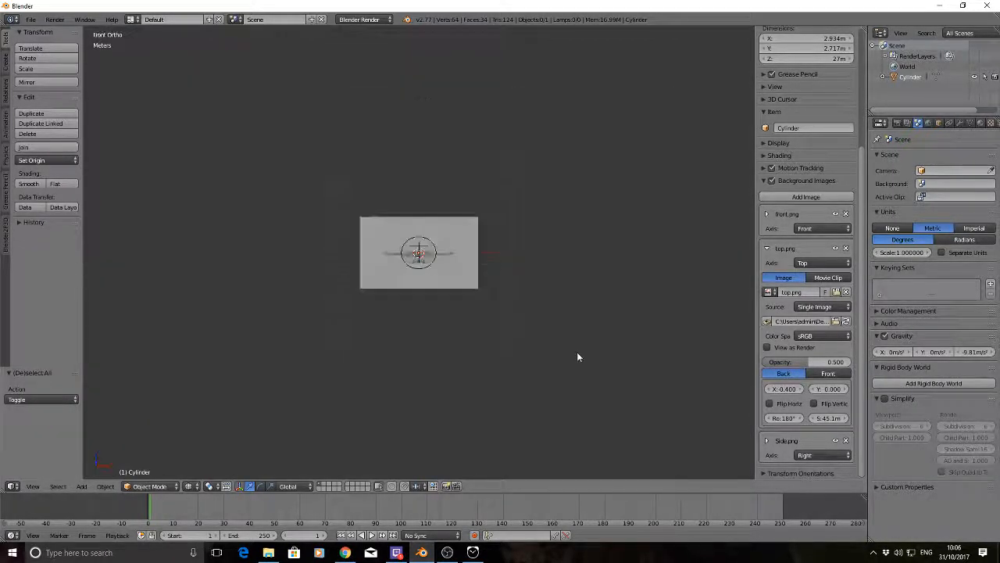
scroll(469, 273, up, 5)
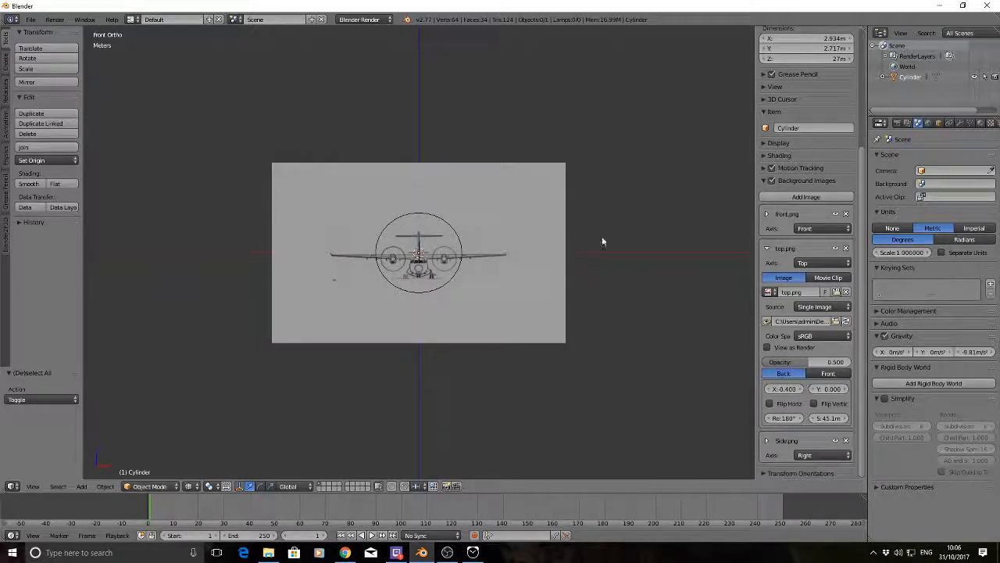
click(766, 248)
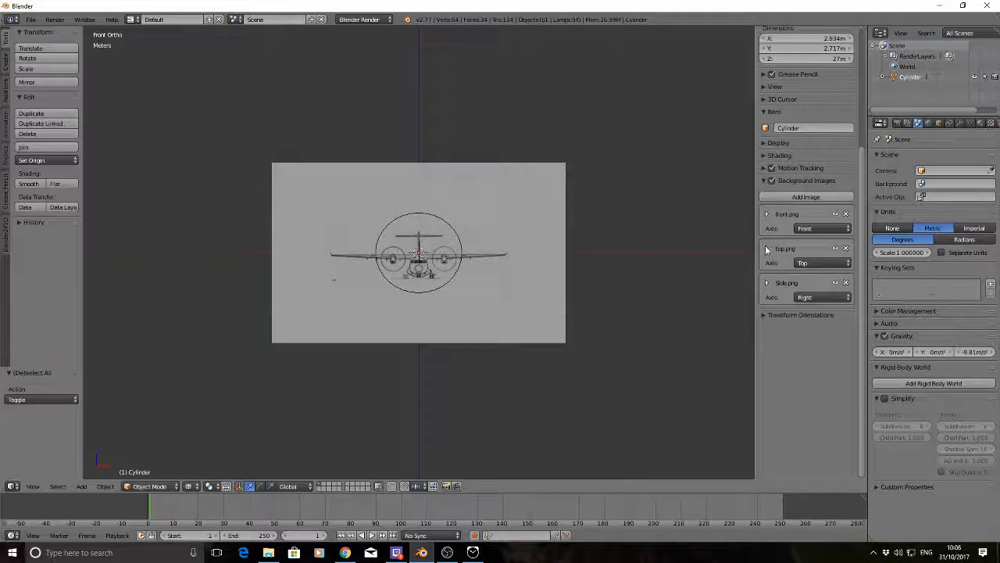
click(767, 214)
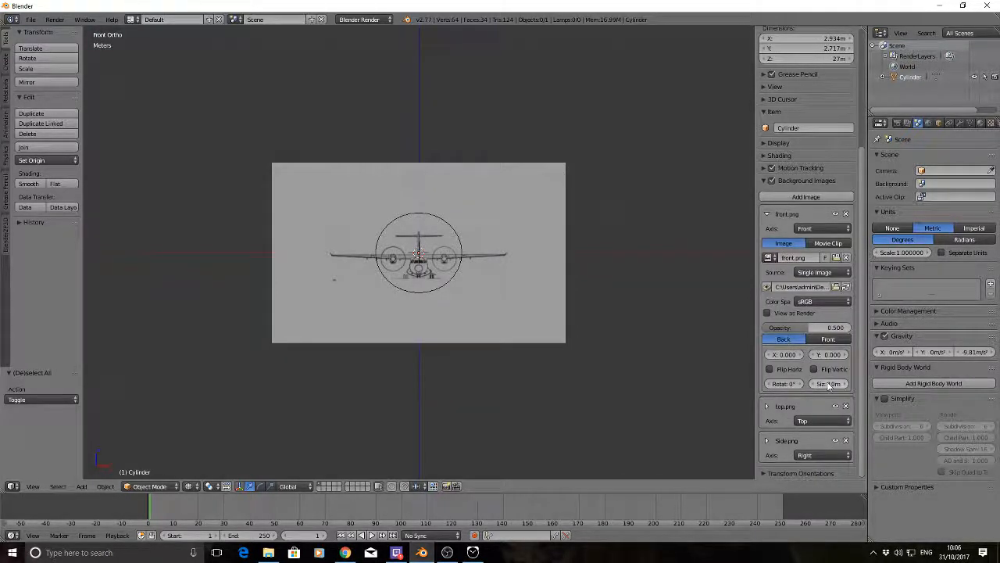
drag(828, 384, 907, 384)
scroll(514, 234, down, 6)
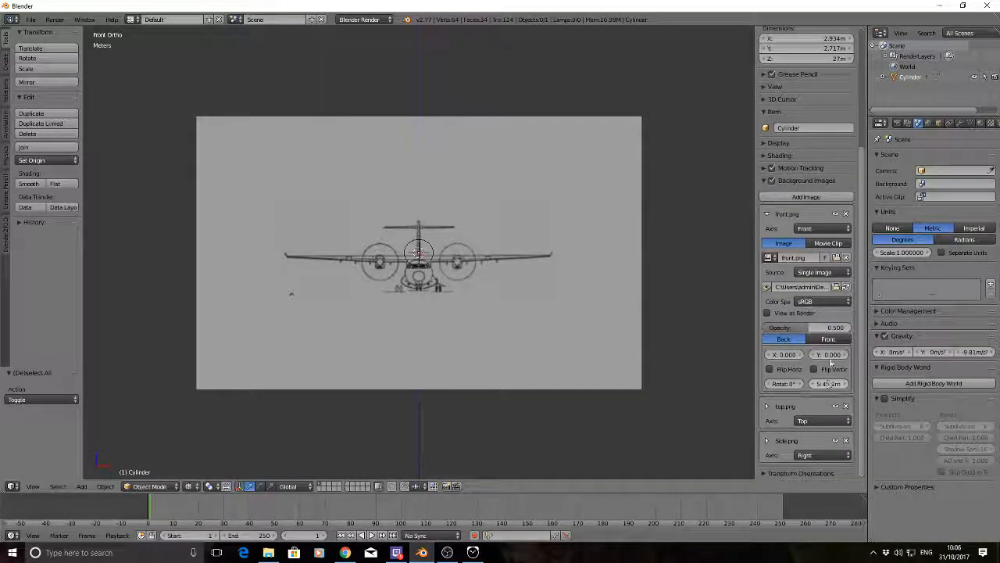
drag(829, 354, 868, 354)
scroll(431, 283, up, 2)
scroll(431, 279, up, 2)
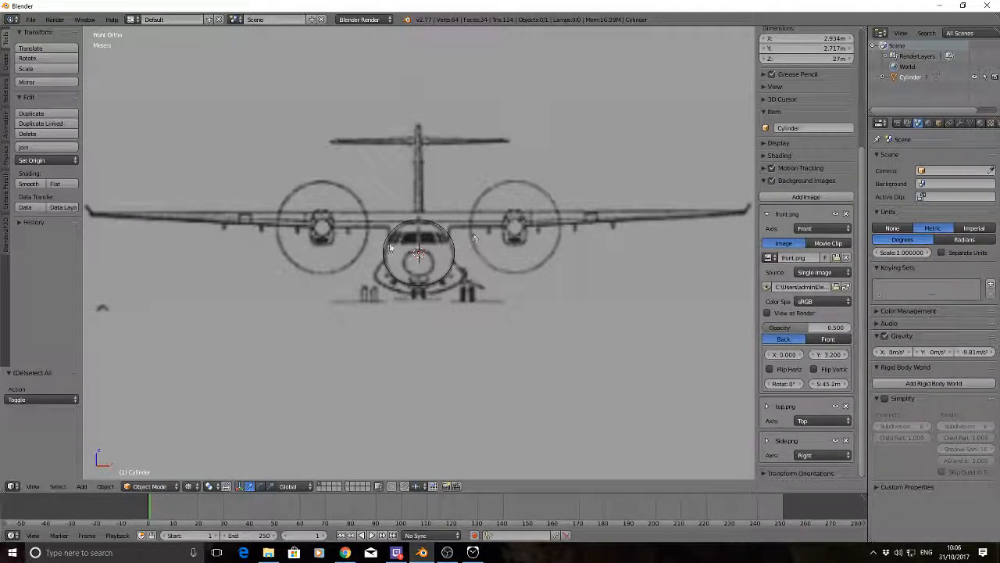
scroll(434, 294, up, 4)
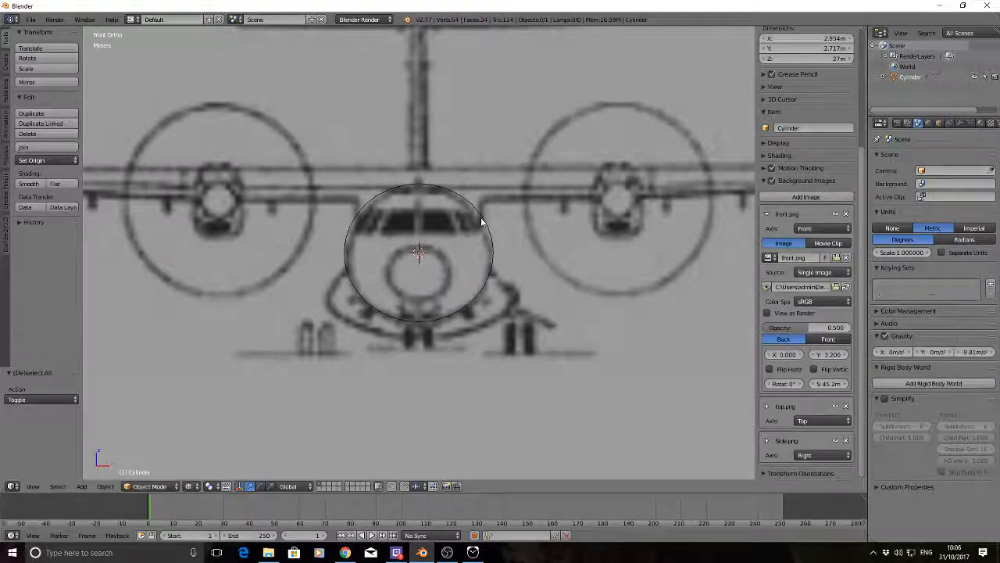
Step: Open the fuselage cylinder for mesh editing in the right orthographic view, with nothing selected
scroll(553, 299, down, 7)
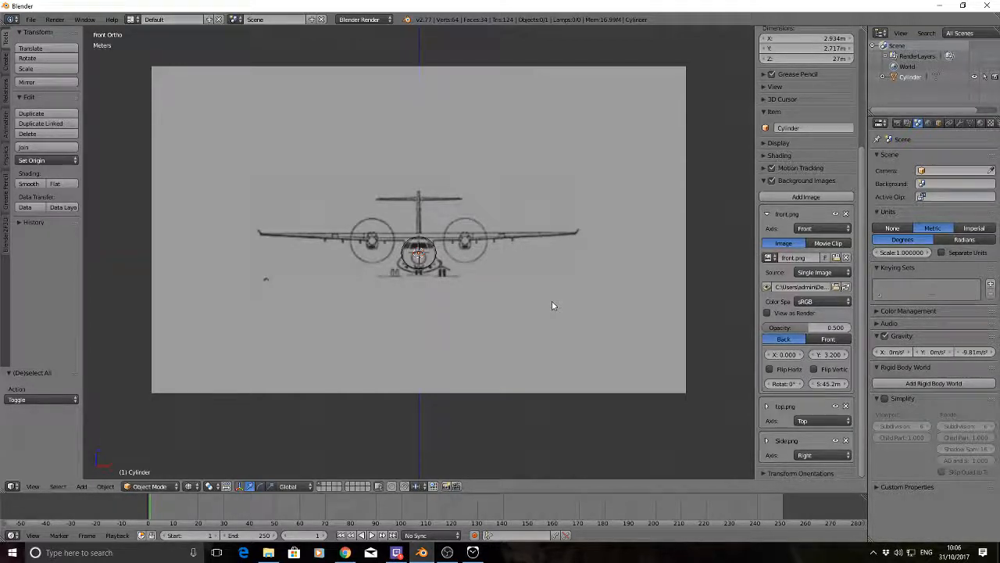
key(KP_3)
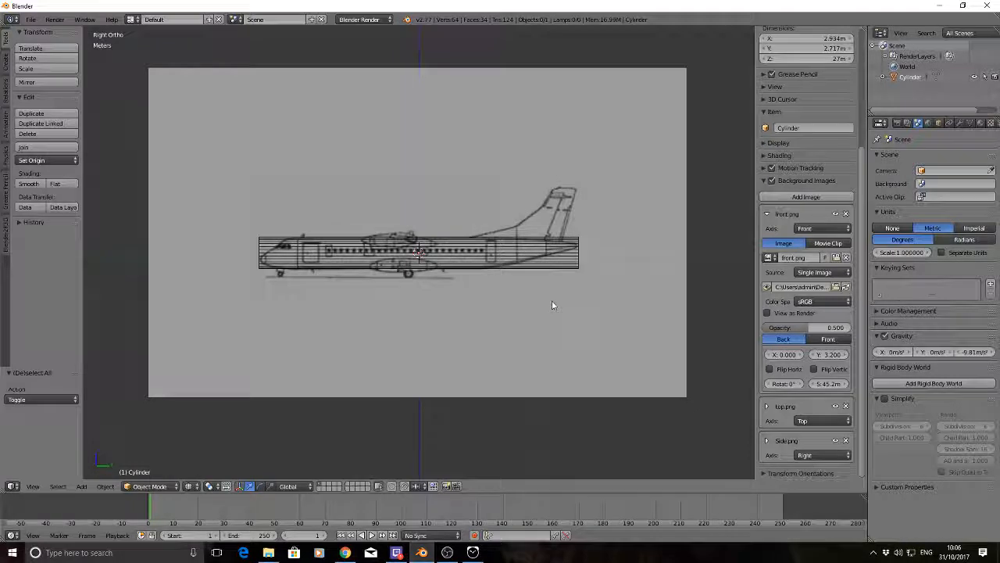
middle_drag(315, 199, 338, 211)
key(KP_3)
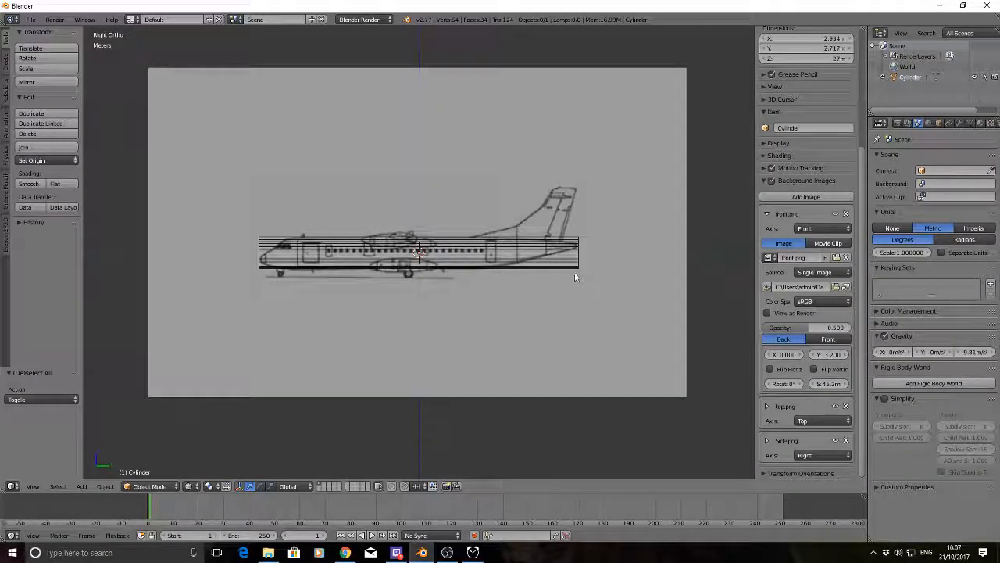
key(Tab)
scroll(498, 289, up, 4)
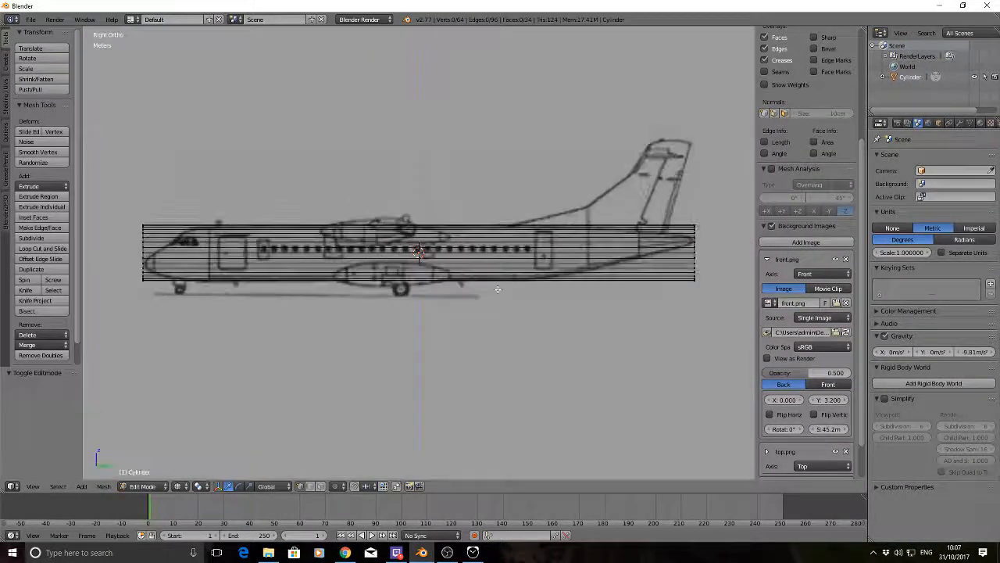
scroll(498, 289, down, 2)
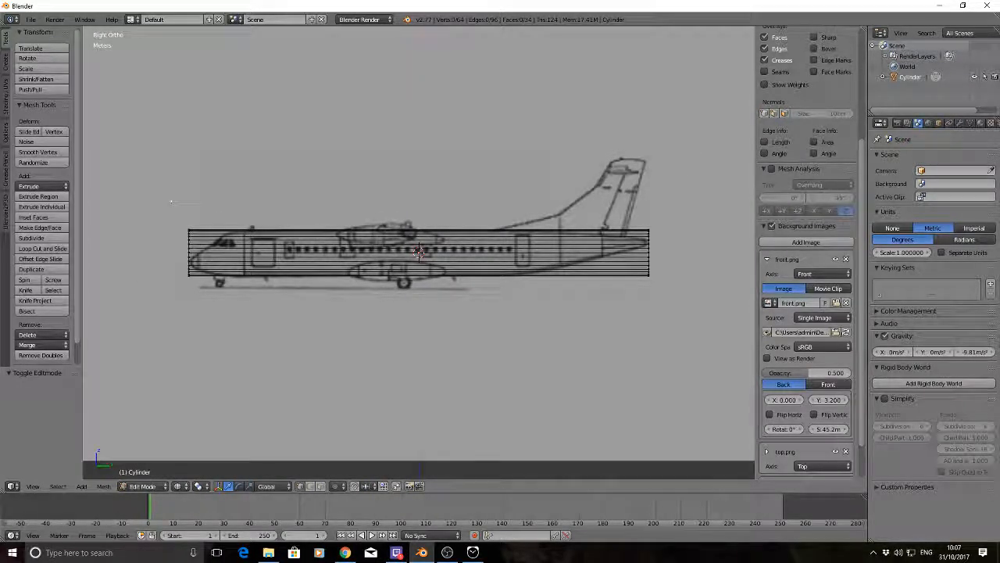
key(a)
key(a)
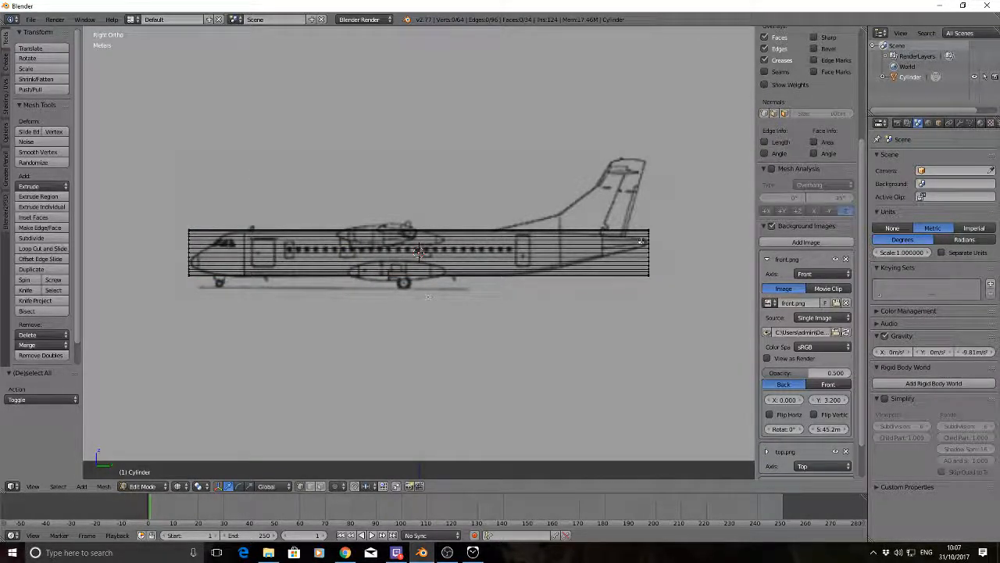
key(a)
key(a)
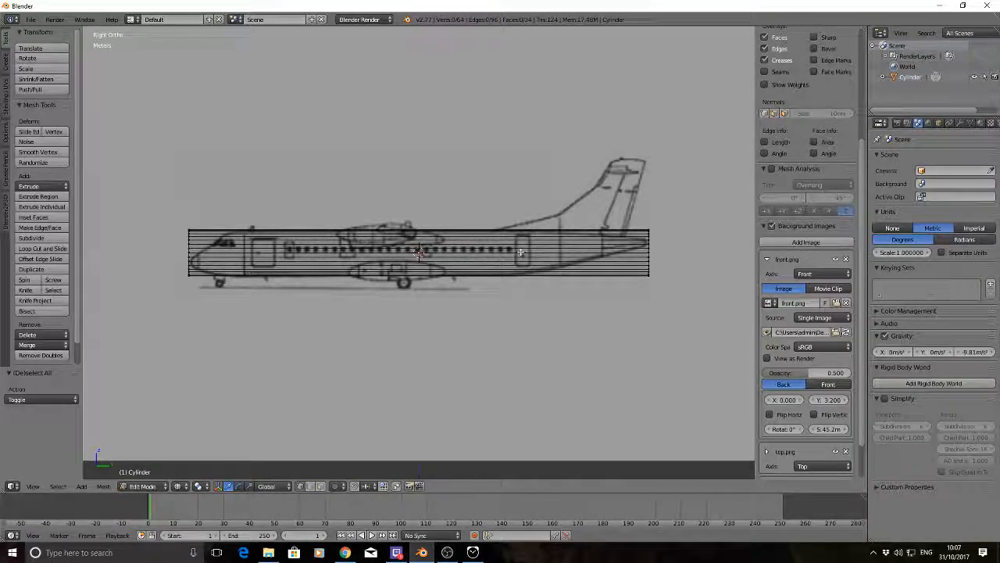
Step: Add two separate edge loops around the fuselage cylinder, slid close together just ahead of its tail end
key(ctrl+r)
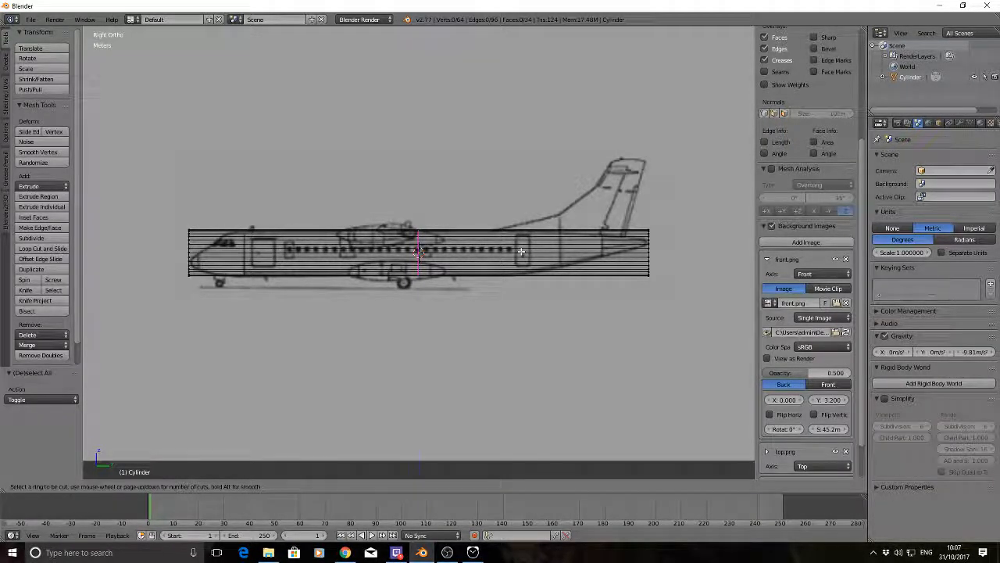
click(521, 251)
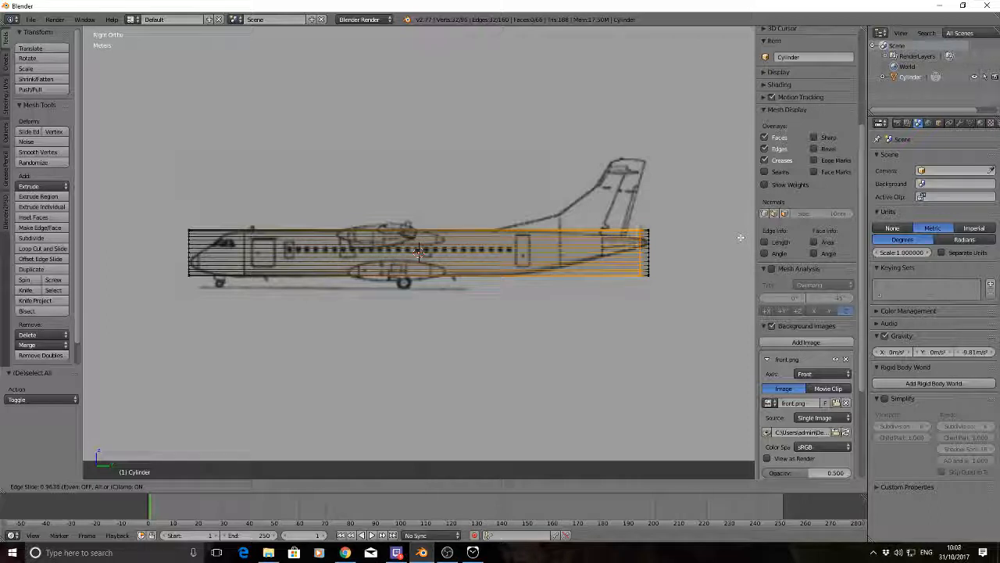
click(743, 237)
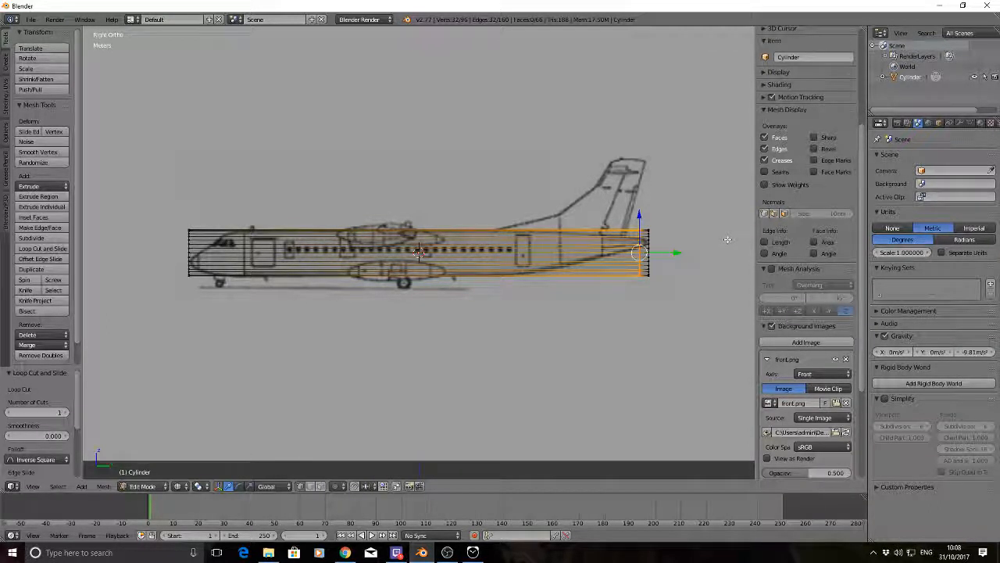
key(a)
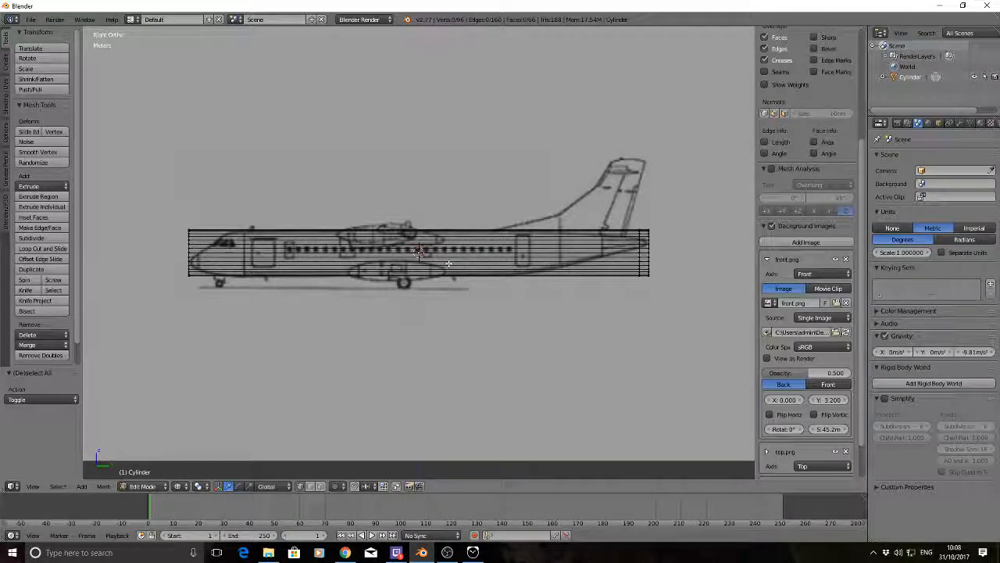
key(ctrl+r)
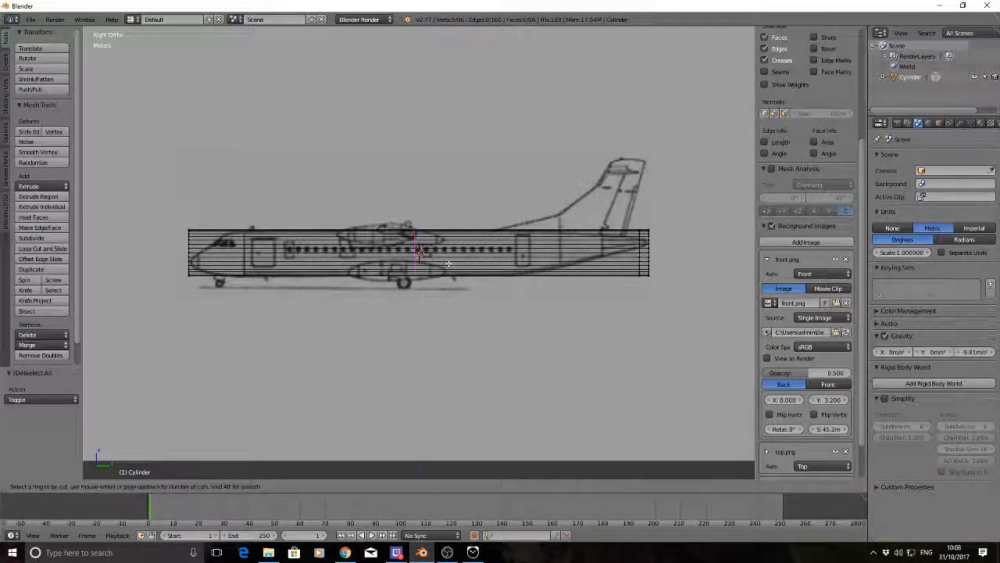
click(447, 263)
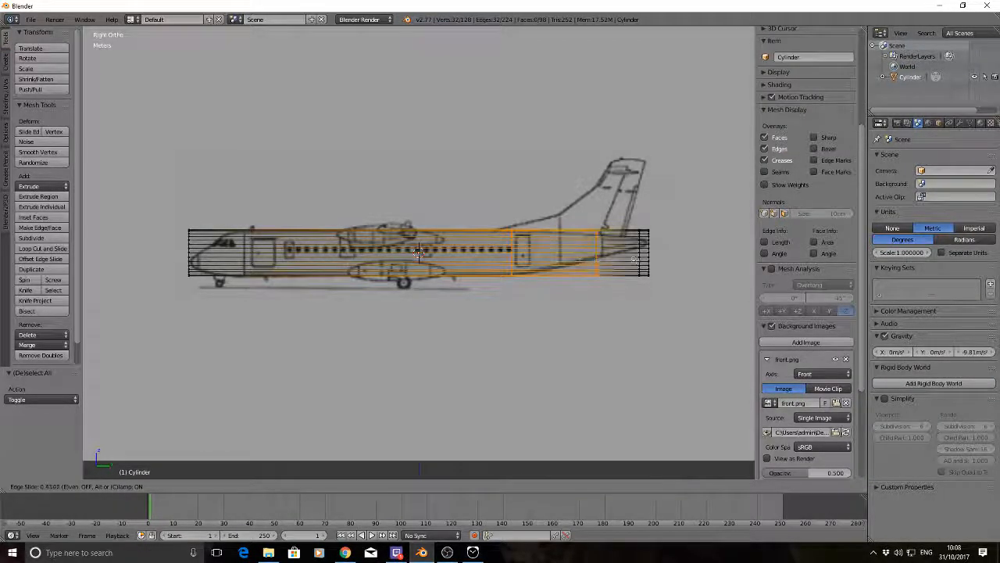
click(665, 260)
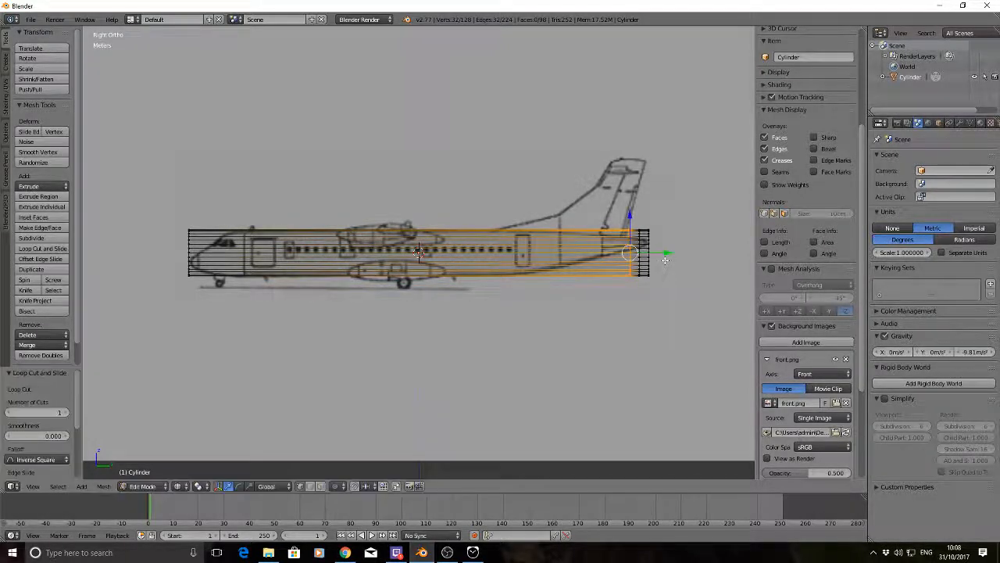
key(a)
Step: Add two more edge loops to the rear fuselage, one below the rudder's base and one at the fin's forward vertical line
key(ctrl+r)
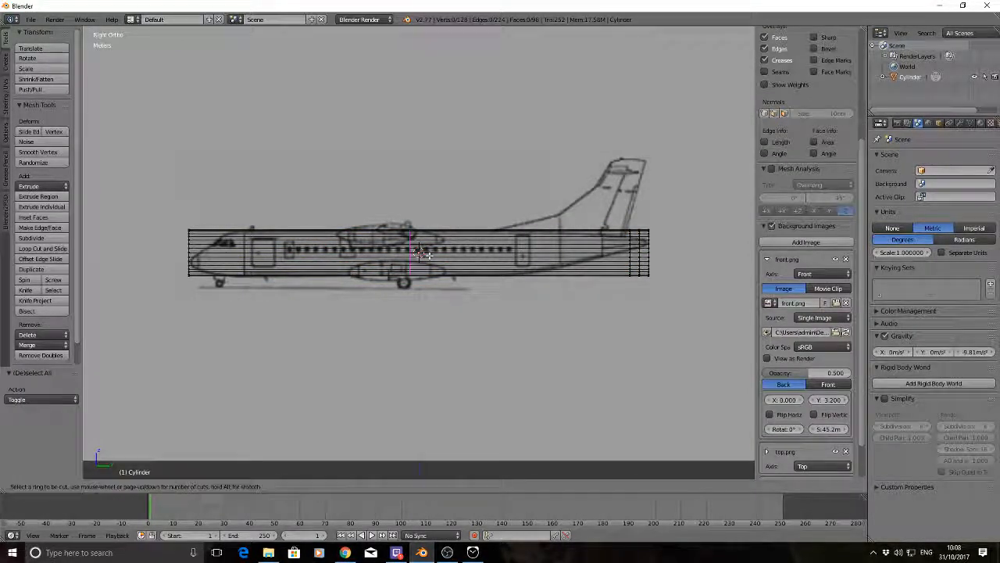
click(422, 255)
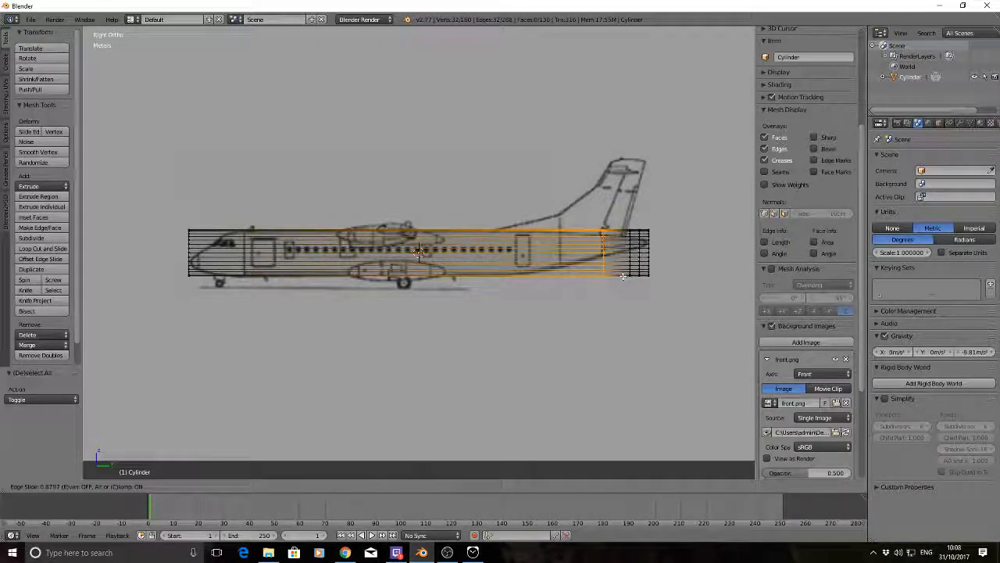
click(623, 275)
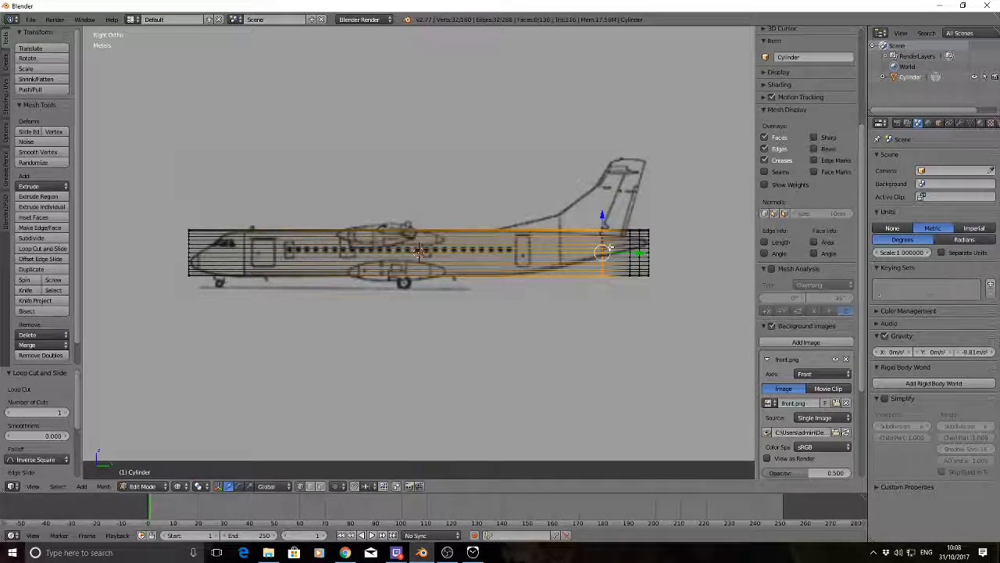
key(a)
key(ctrl+r)
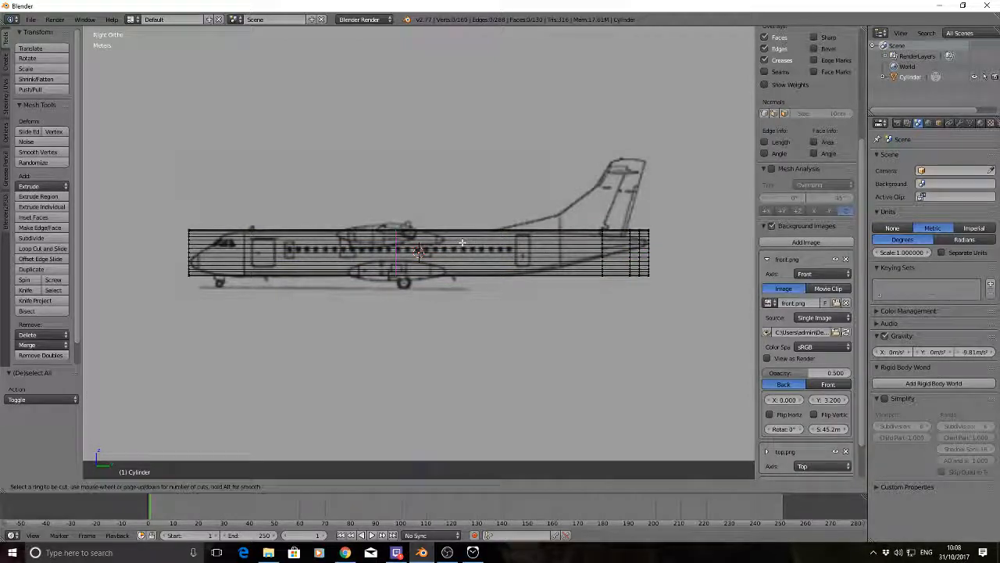
click(462, 243)
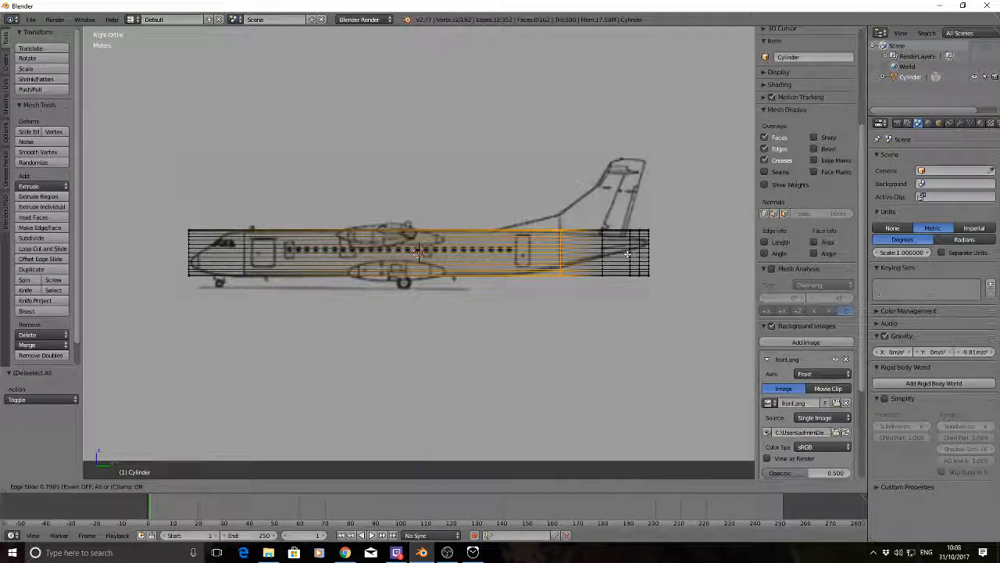
click(627, 254)
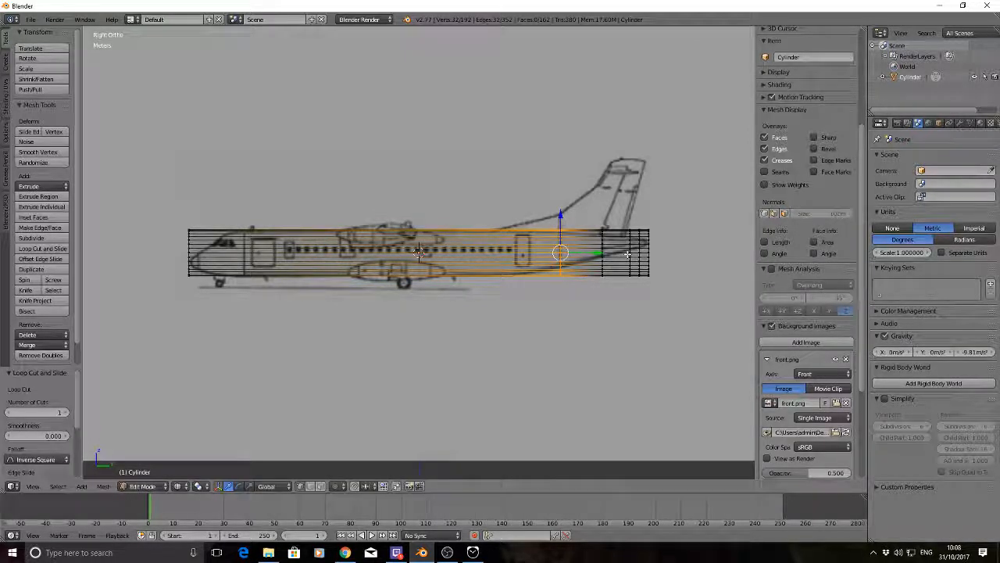
key(a)
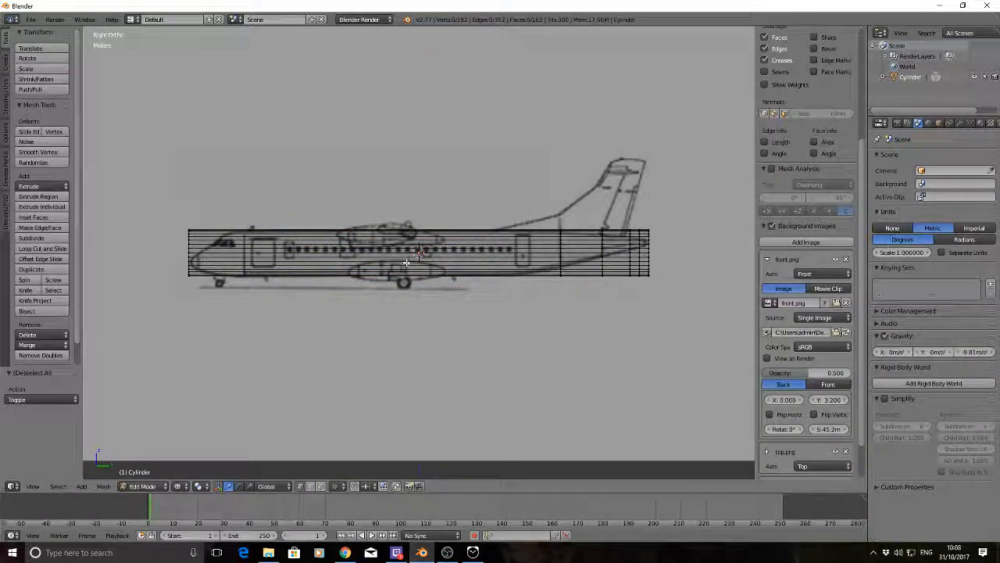
Step: Add an edge loop just behind the rear door and another where the fin's leading edge meets the fuselage
key(ctrl+r)
click(405, 263)
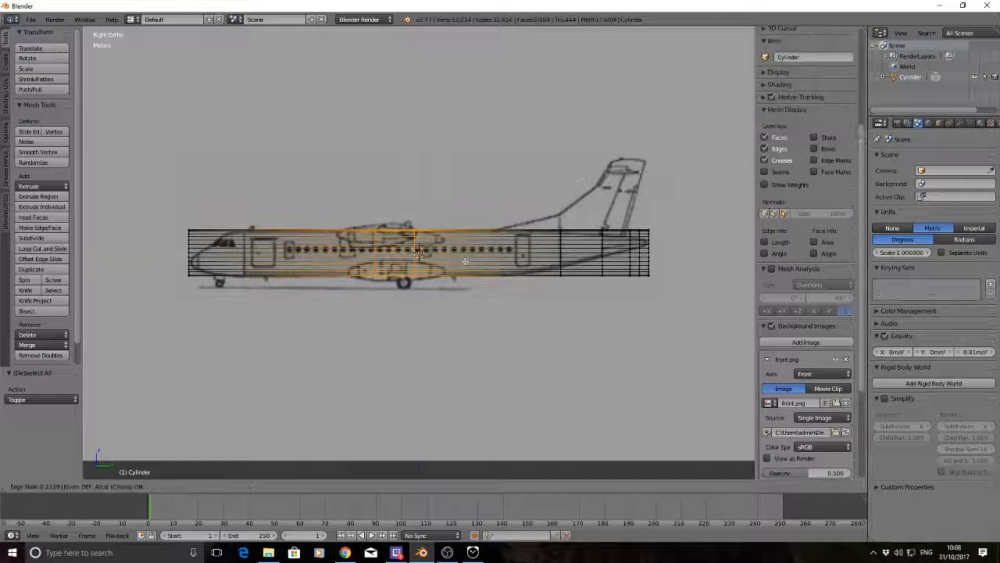
click(563, 268)
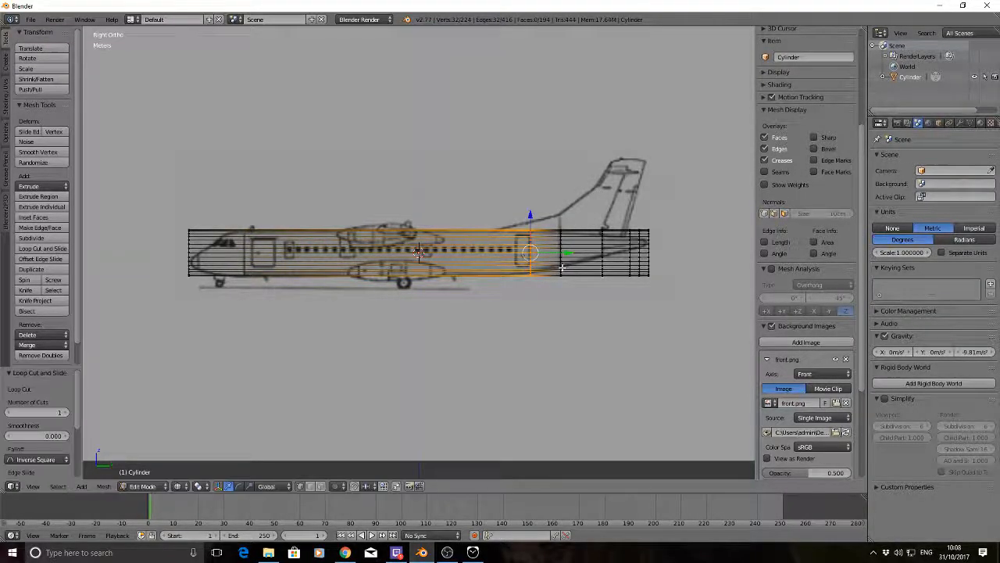
key(a)
key(ctrl+r)
click(421, 251)
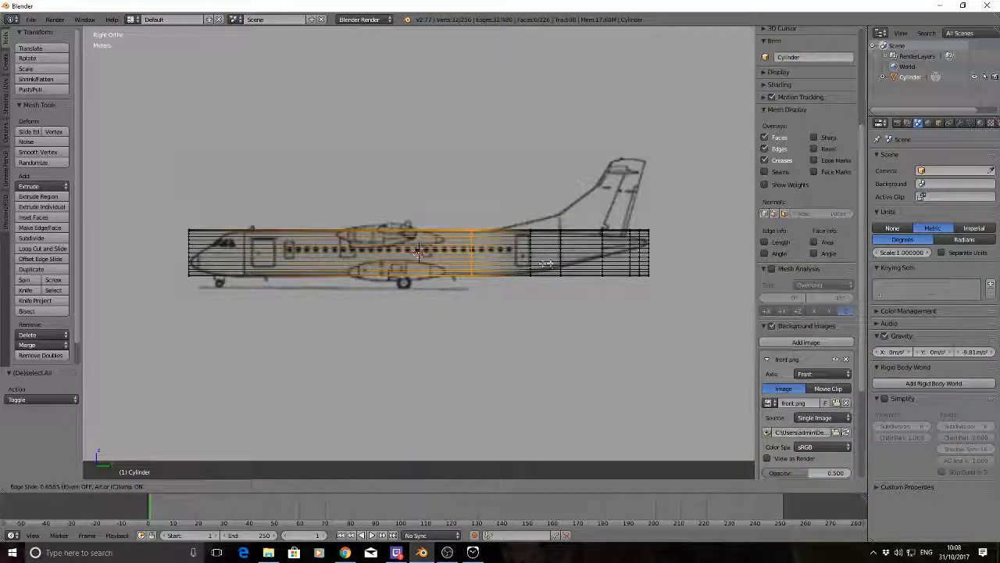
click(558, 263)
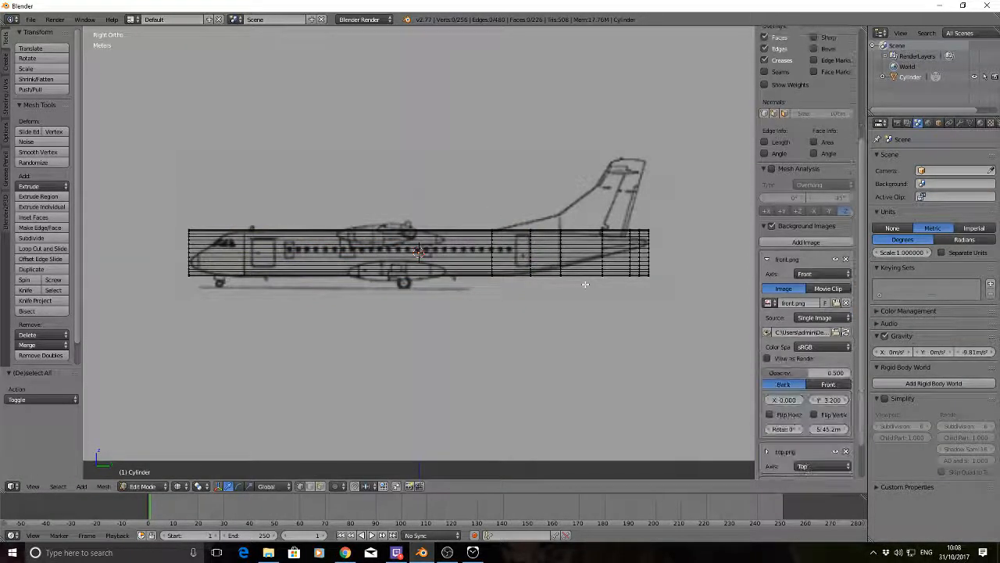
key(a)
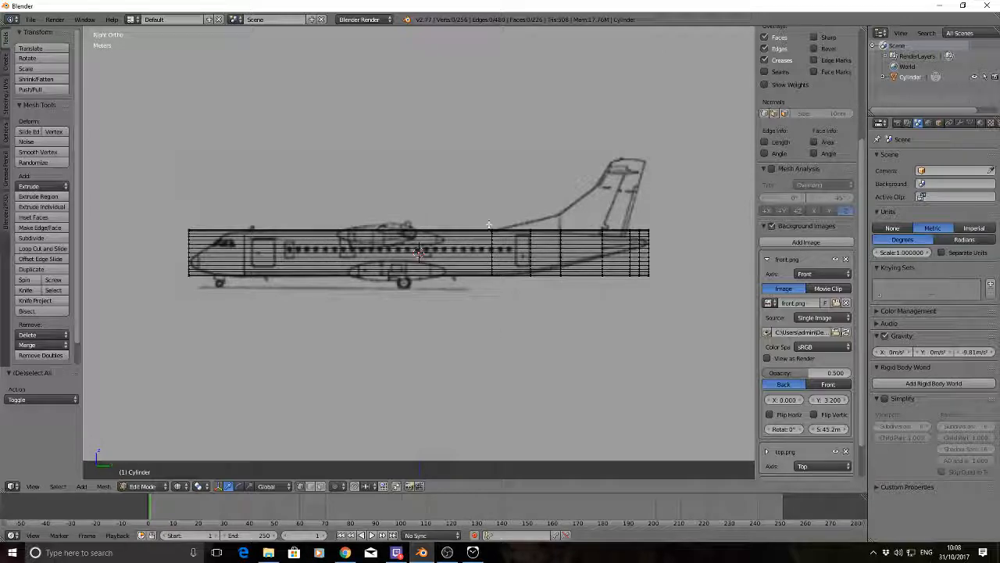
Step: Try to select the edge loop just behind the rear door in solid shading, checking the selection from an angle
scroll(499, 270, up, 2)
scroll(498, 269, up, 1)
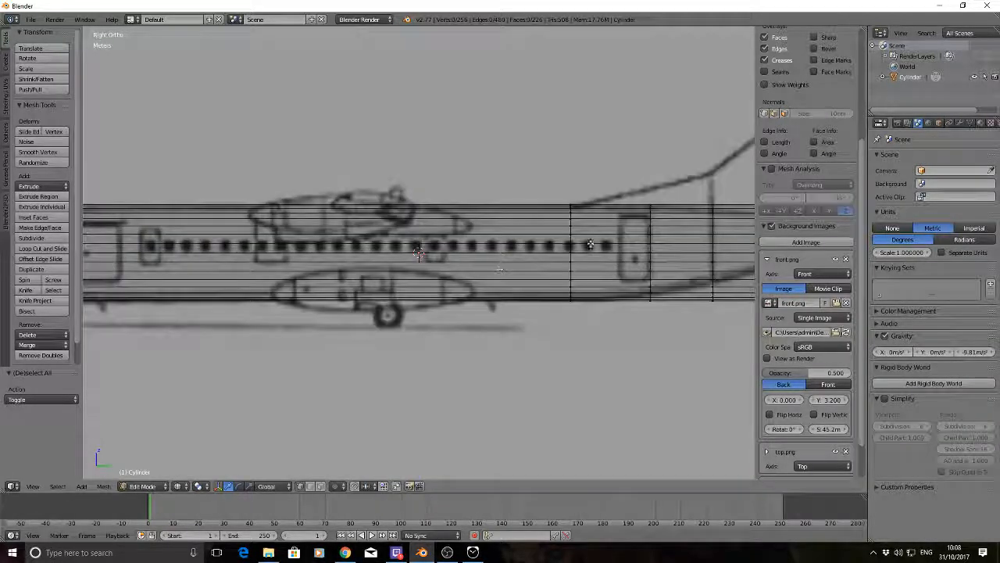
scroll(582, 224, down, 3)
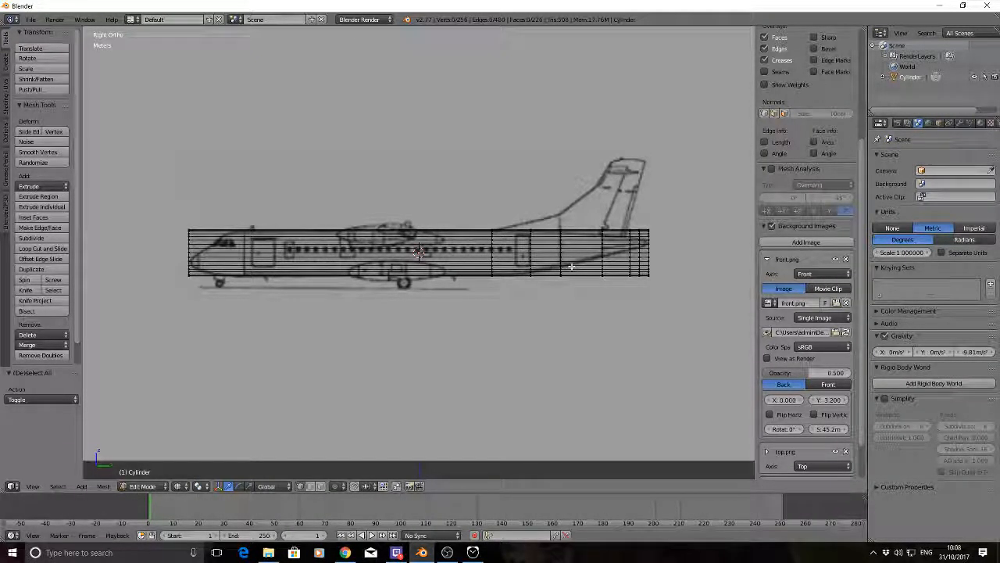
scroll(566, 247, up, 3)
shift+middle_drag(638, 224, 484, 259)
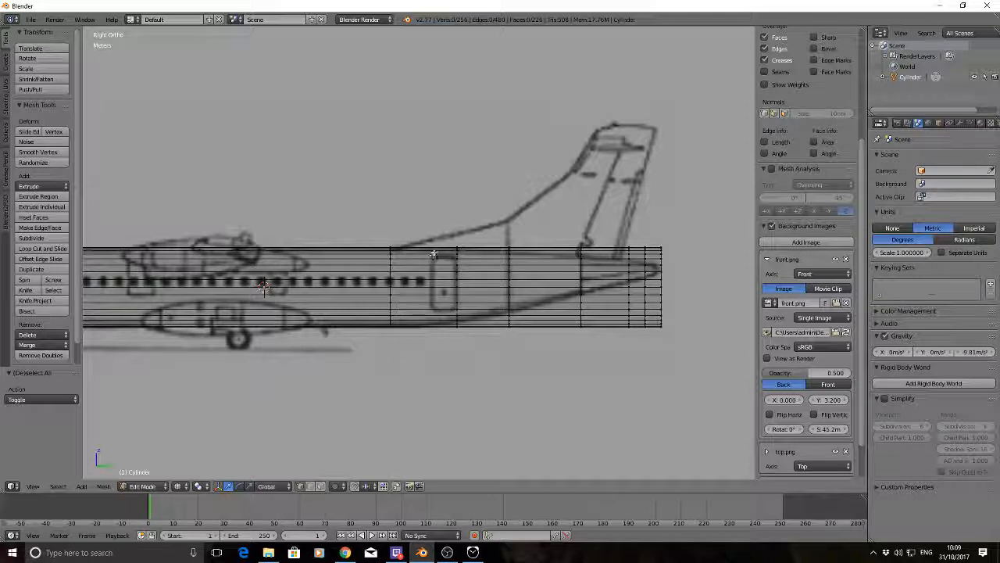
key(b)
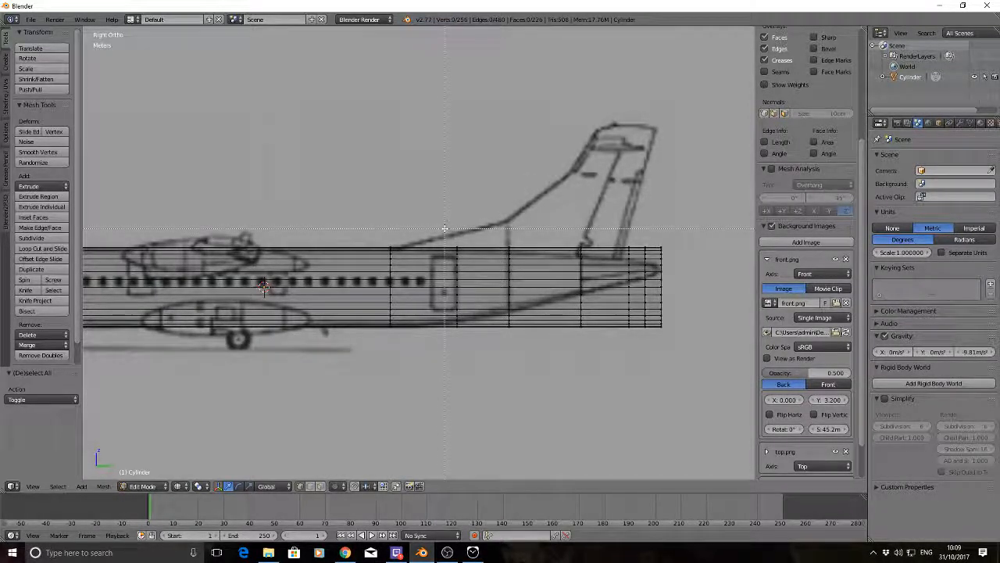
key(Escape)
key(z)
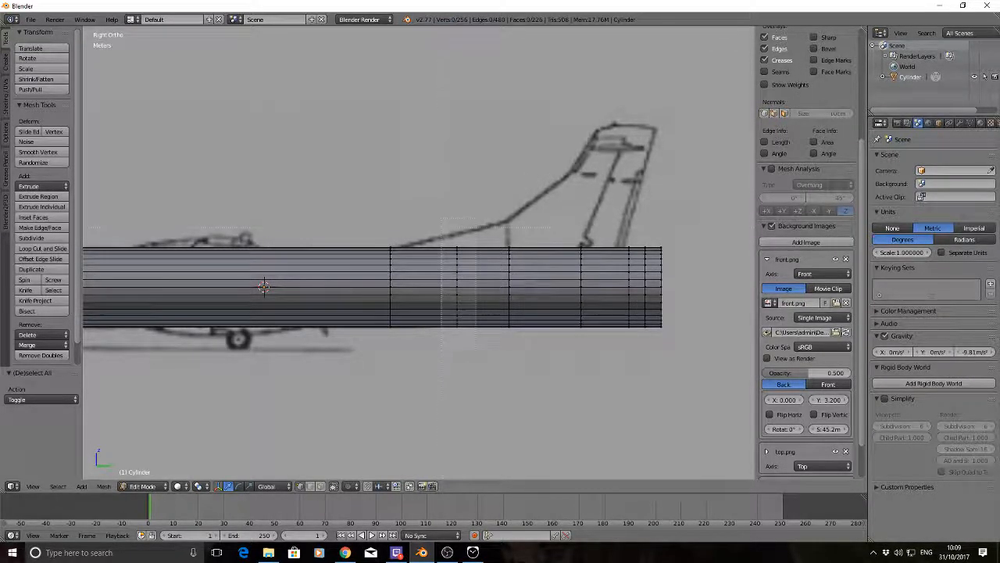
alt+right_click(458, 286)
middle_drag(457, 286, 348, 234)
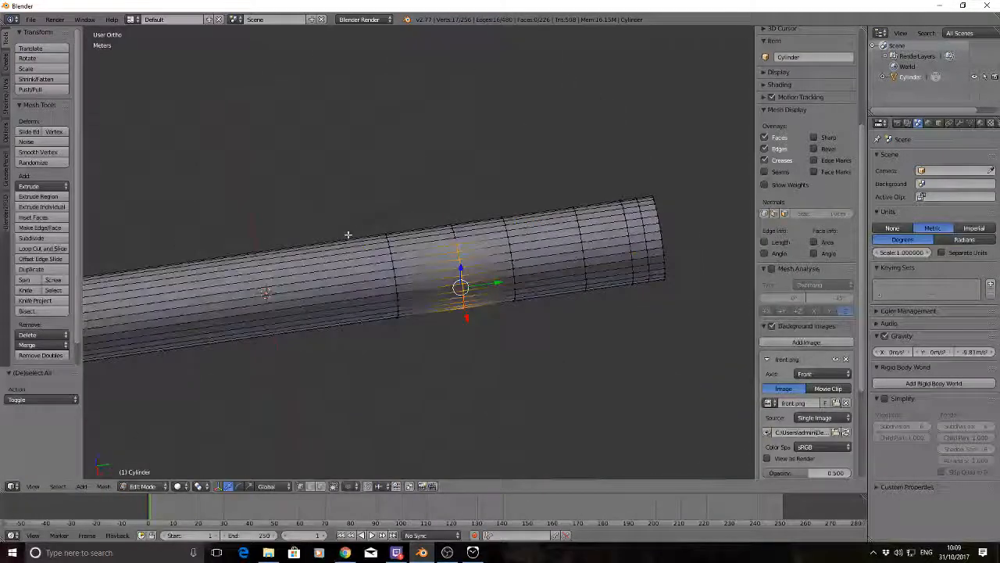
key(KP_3)
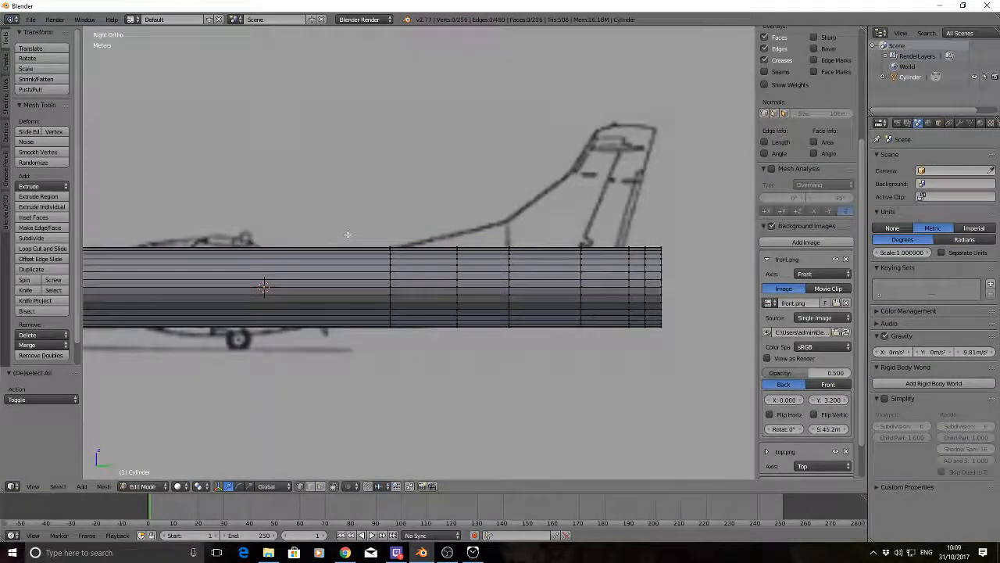
Step: In wireframe, scale the edge loop just behind the rear door to about 0.91 along Z and raise it about 3.5 cm
key(Tab)
key(Tab)
key(z)
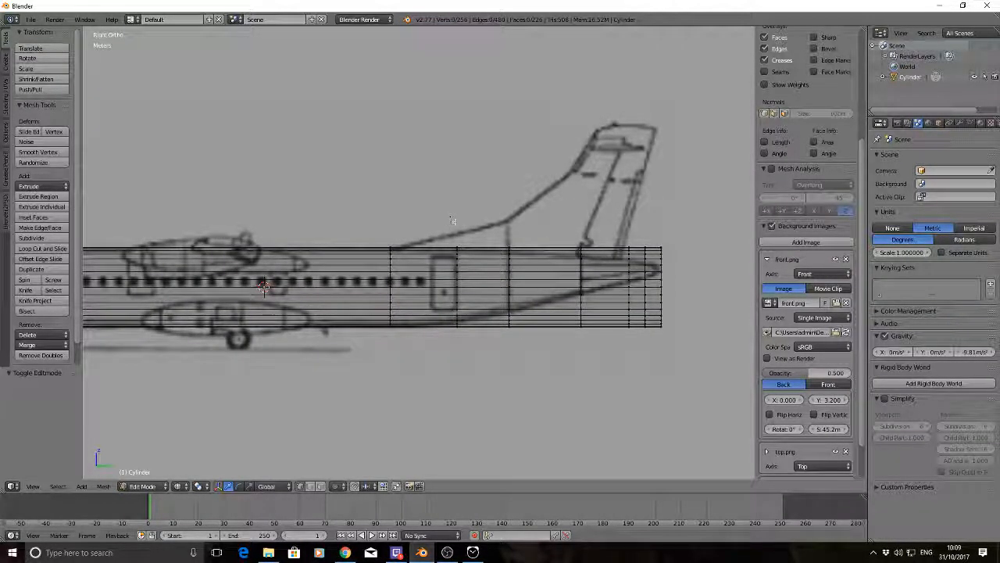
key(b)
drag(442, 220, 482, 349)
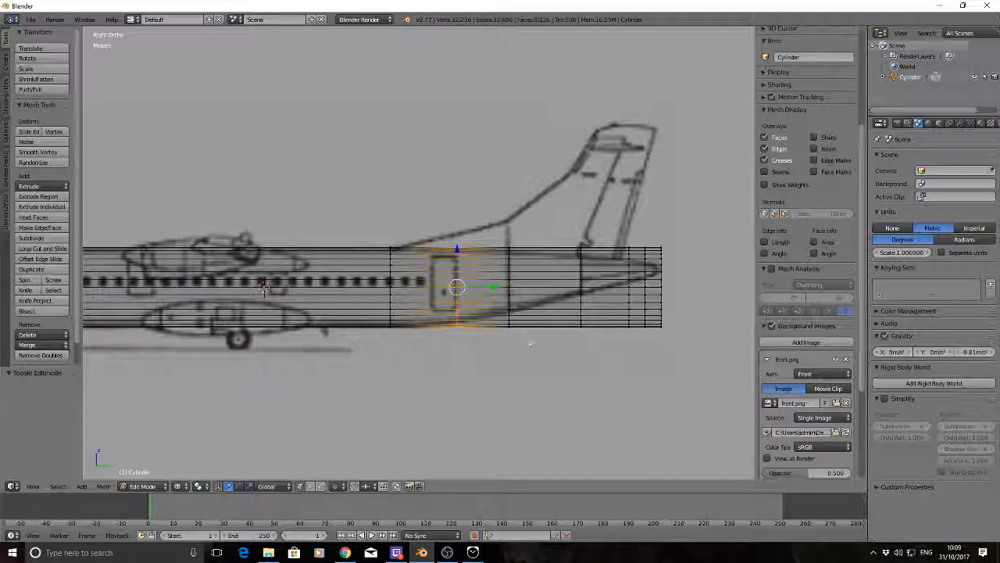
key(s)
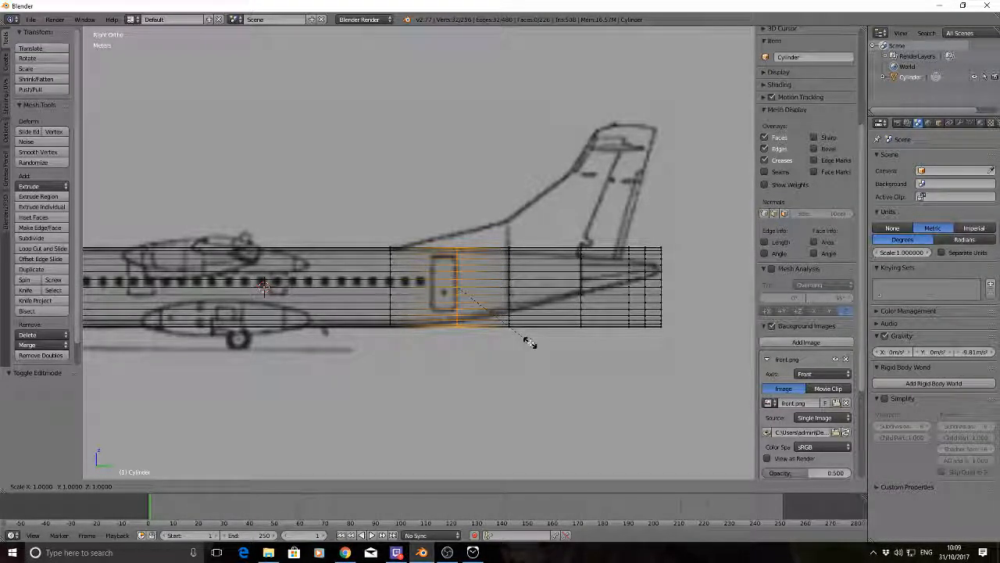
key(z)
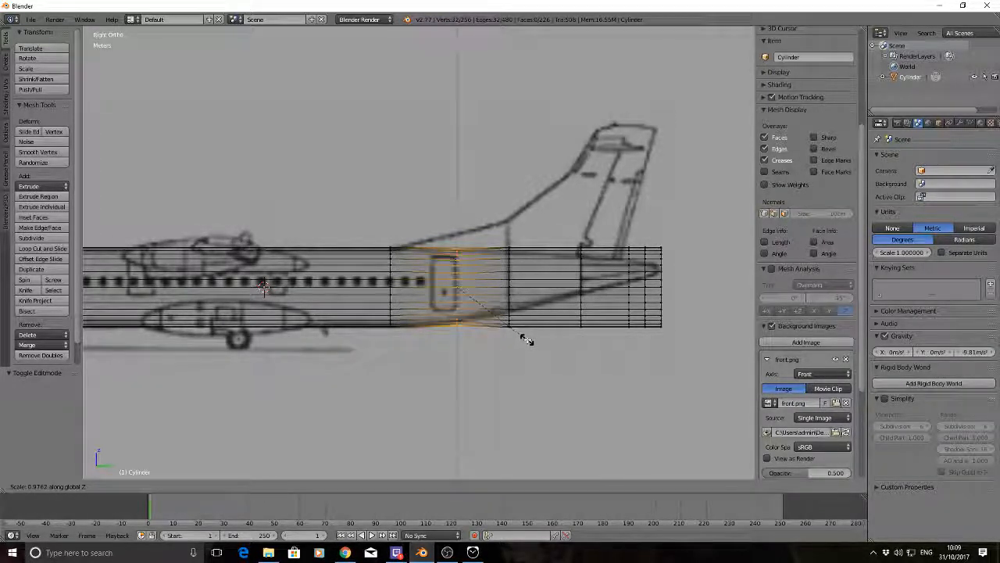
click(521, 339)
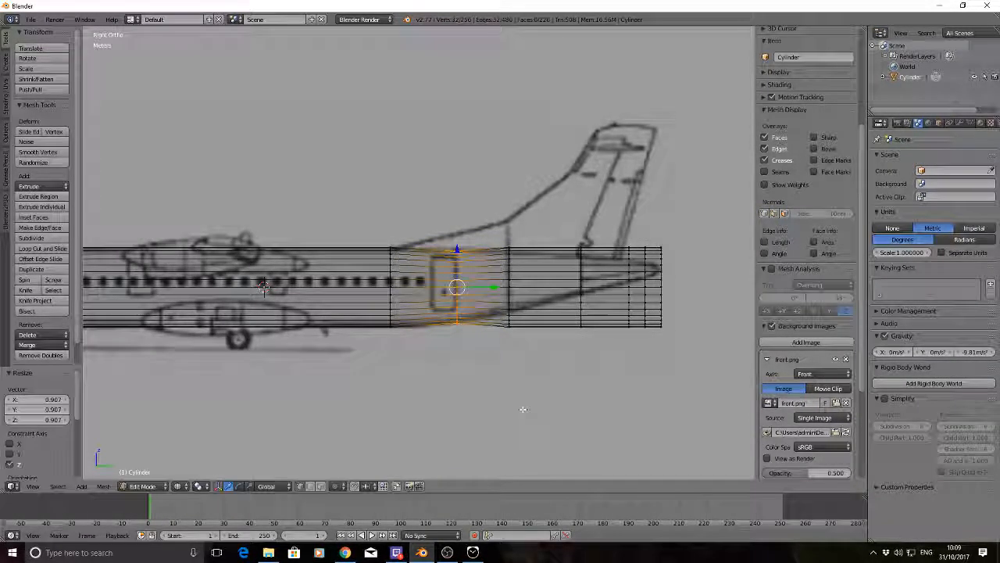
drag(457, 250, 477, 335)
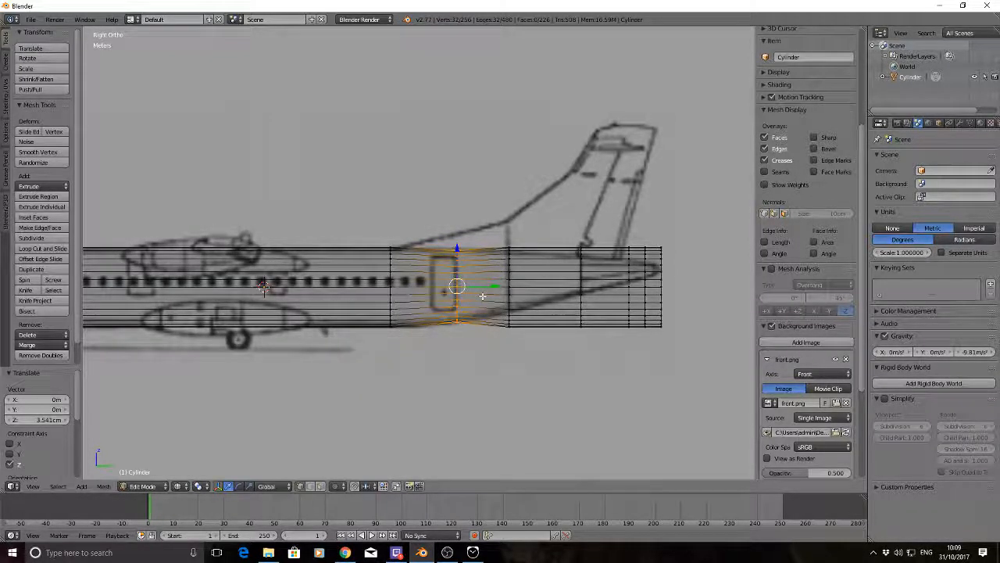
key(a)
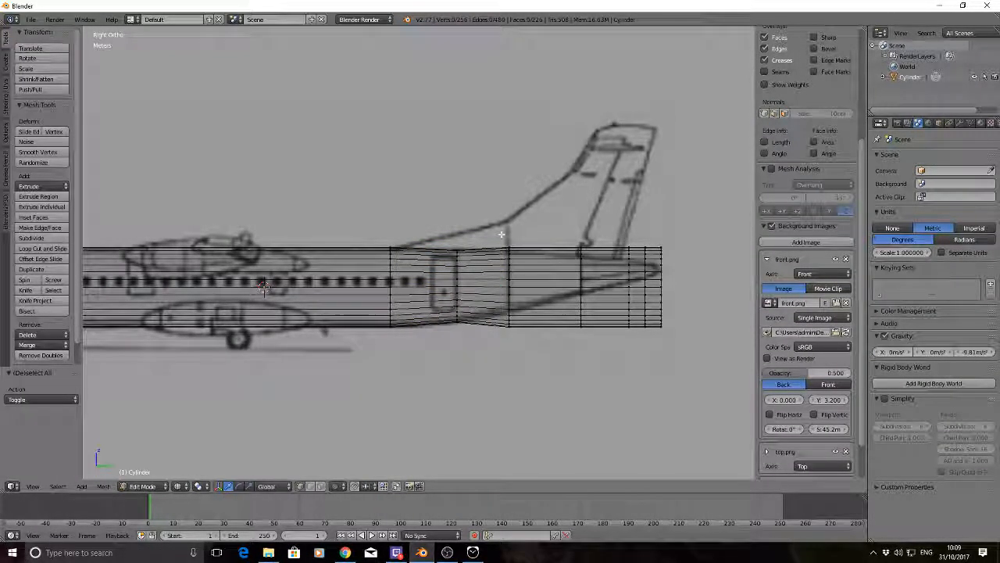
Step: Scale the edge loop at the fin's forward vertical line to about 0.76 along Z and raise it about 16 cm to fit the blueprint outline
alt+right_click(509, 257)
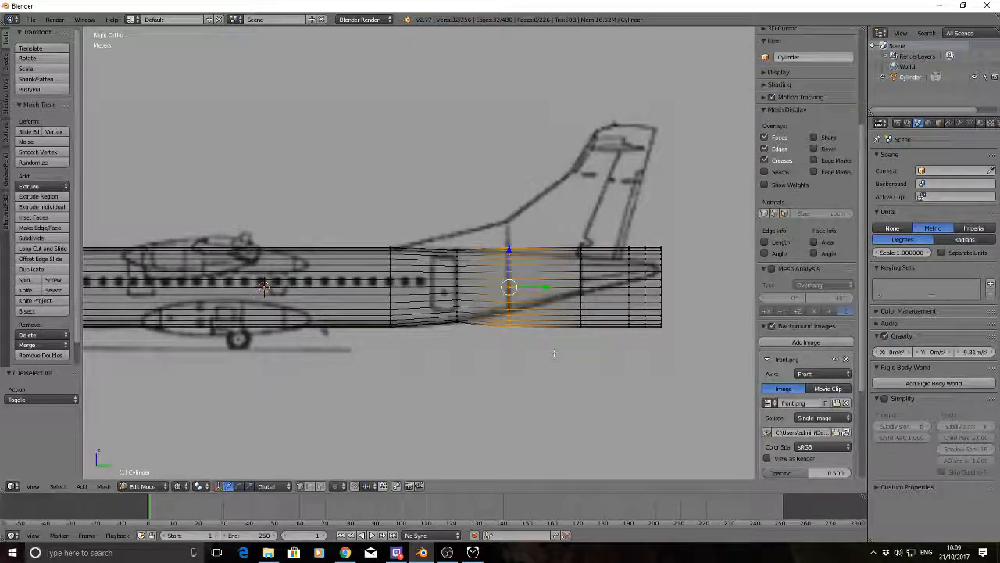
key(s)
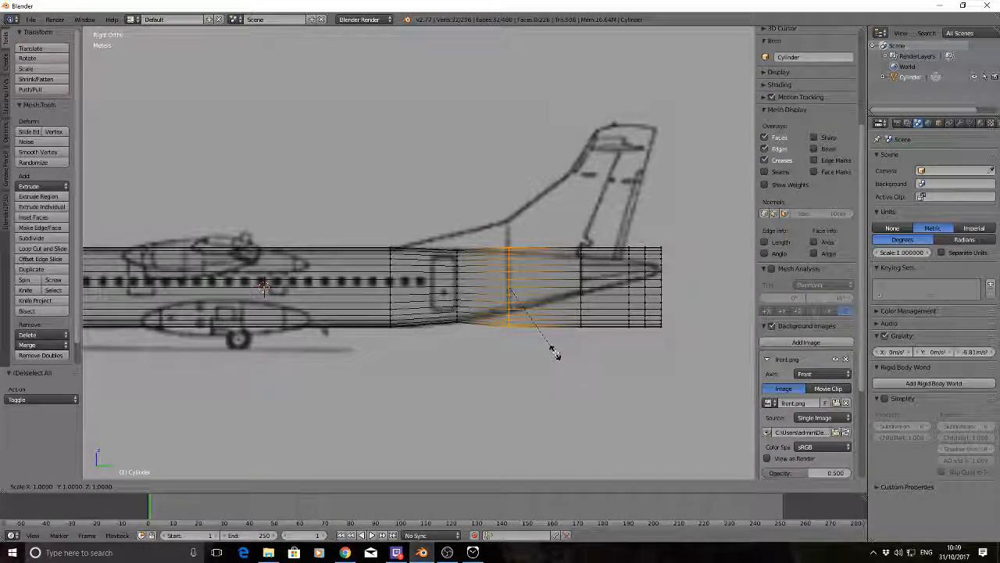
key(z)
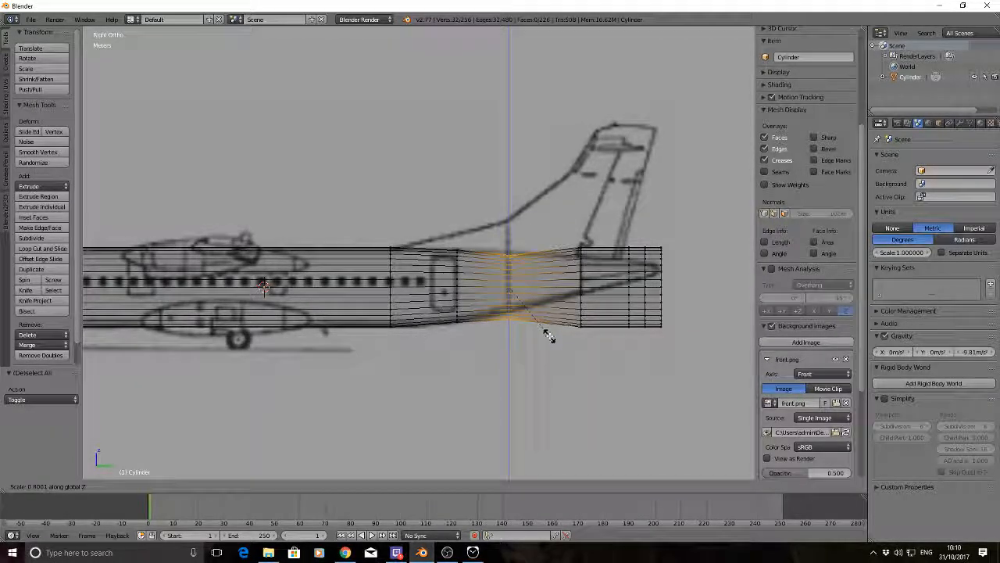
click(549, 336)
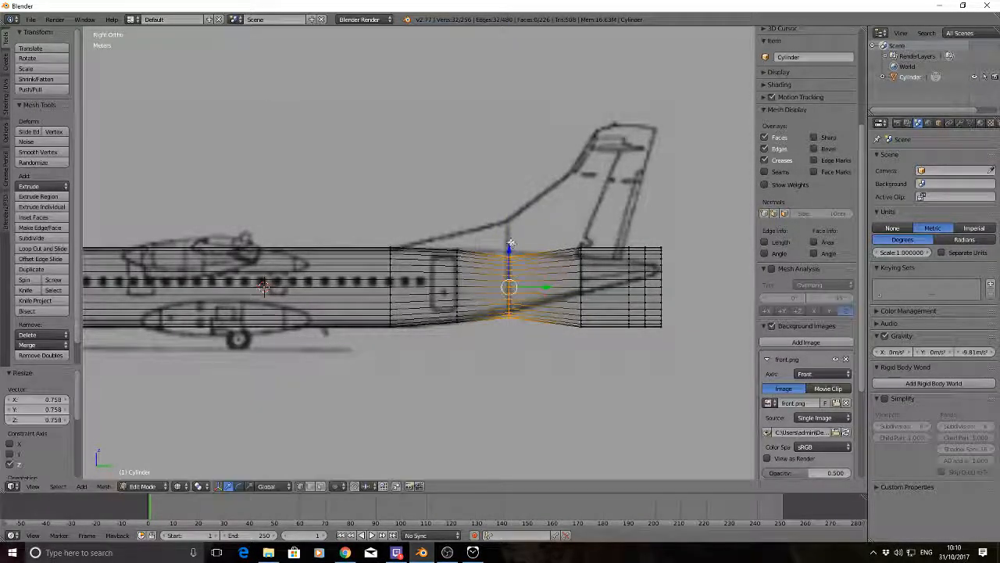
key(g)
key(z)
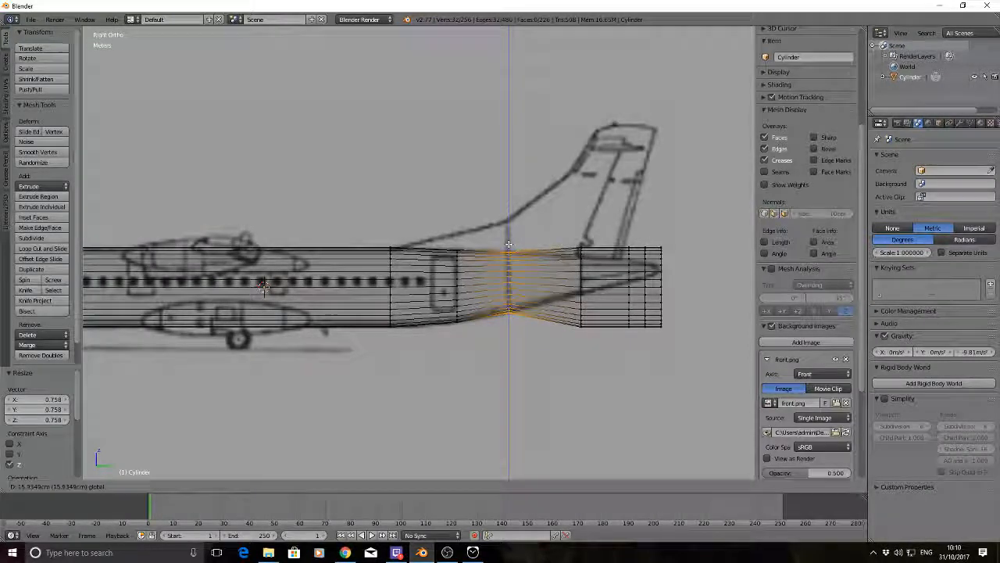
click(509, 244)
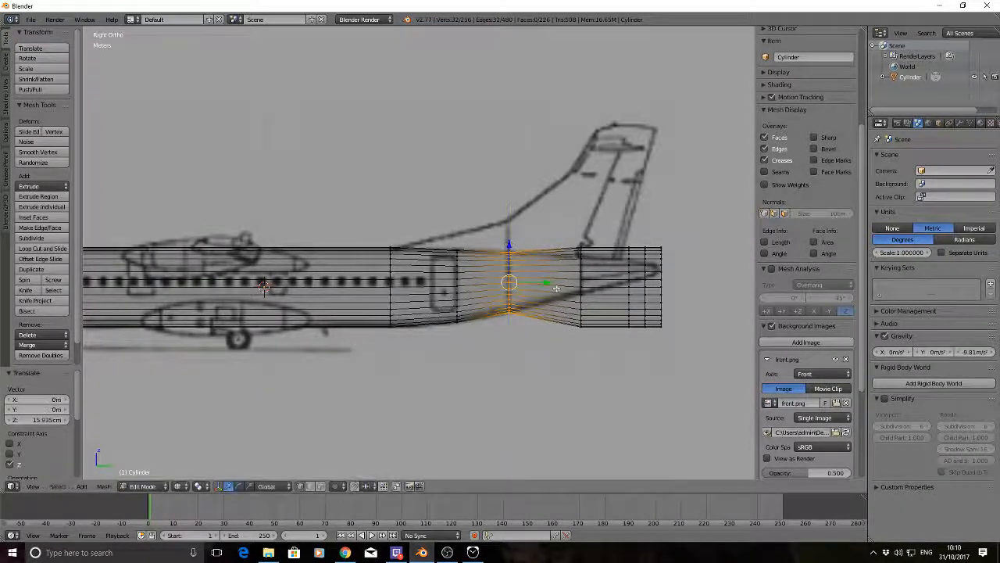
key(a)
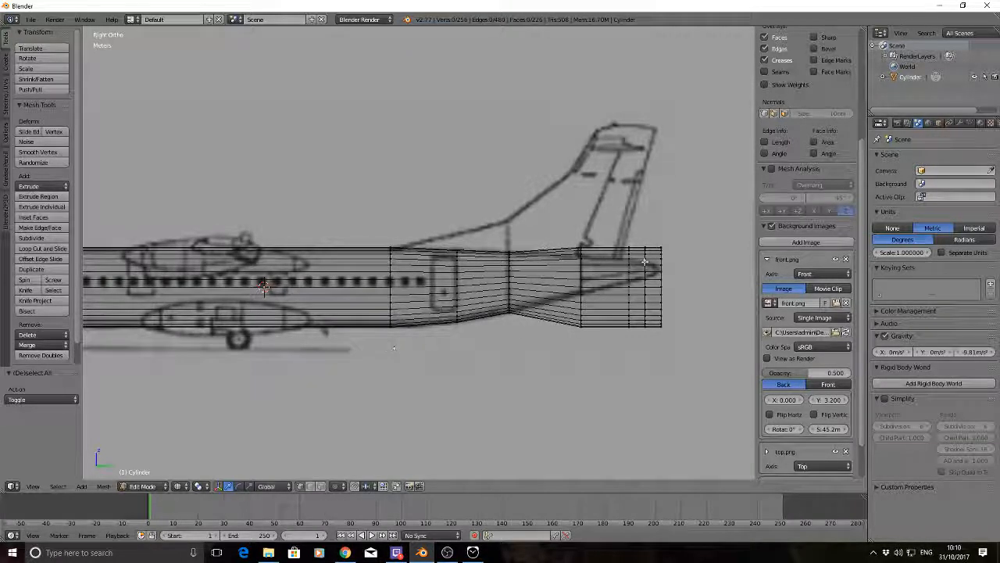
Step: Shrink the edge loop below the rudder's base along Z to the tail's thickness and raise it about 39 cm onto the blueprint outline
alt+right_click(583, 252)
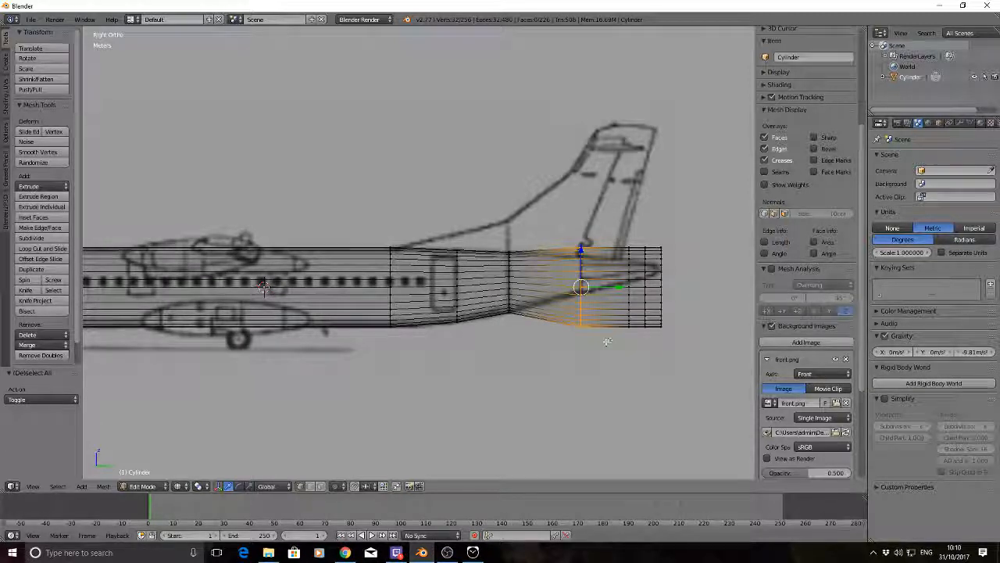
key(s)
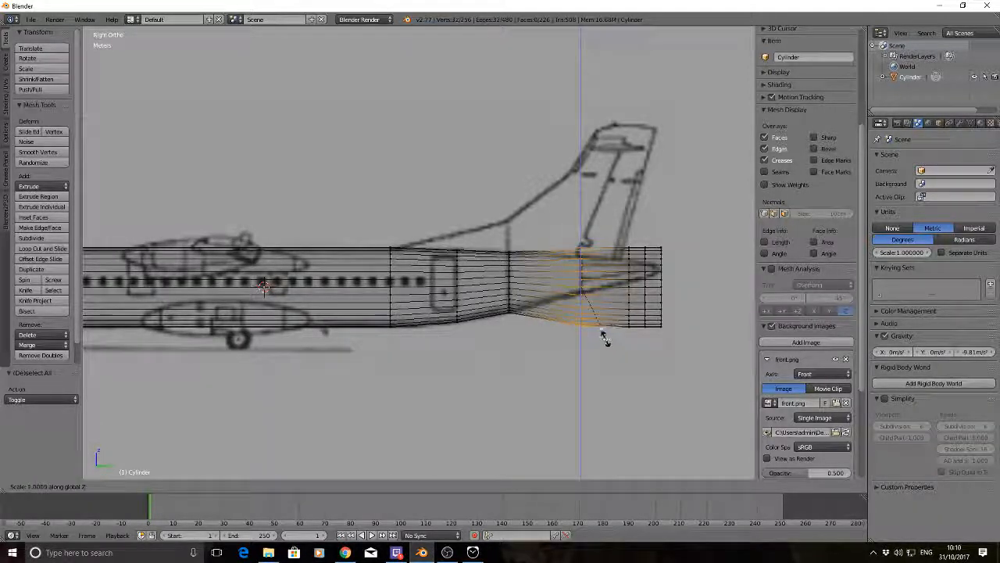
click(594, 314)
key(g)
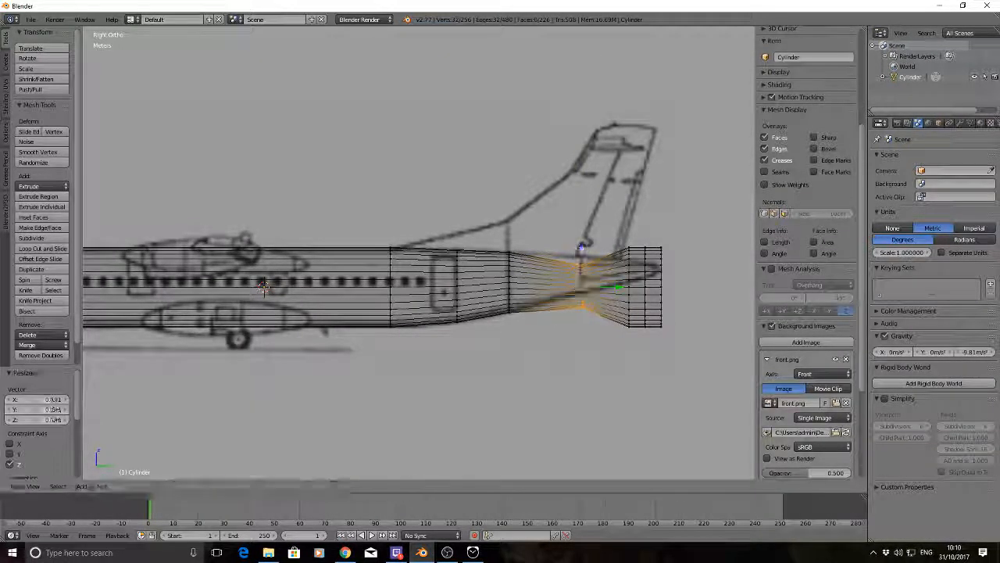
key(z)
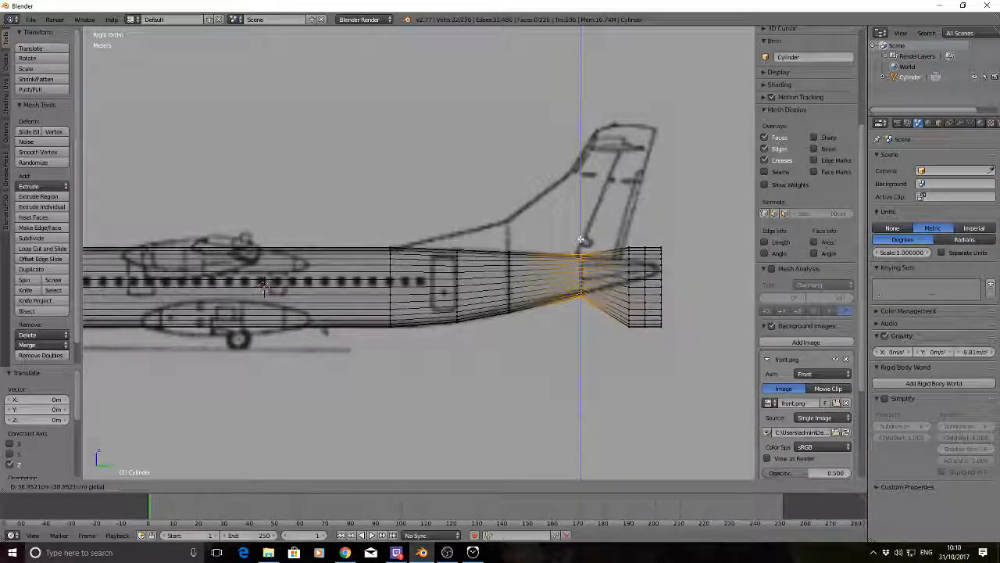
click(581, 238)
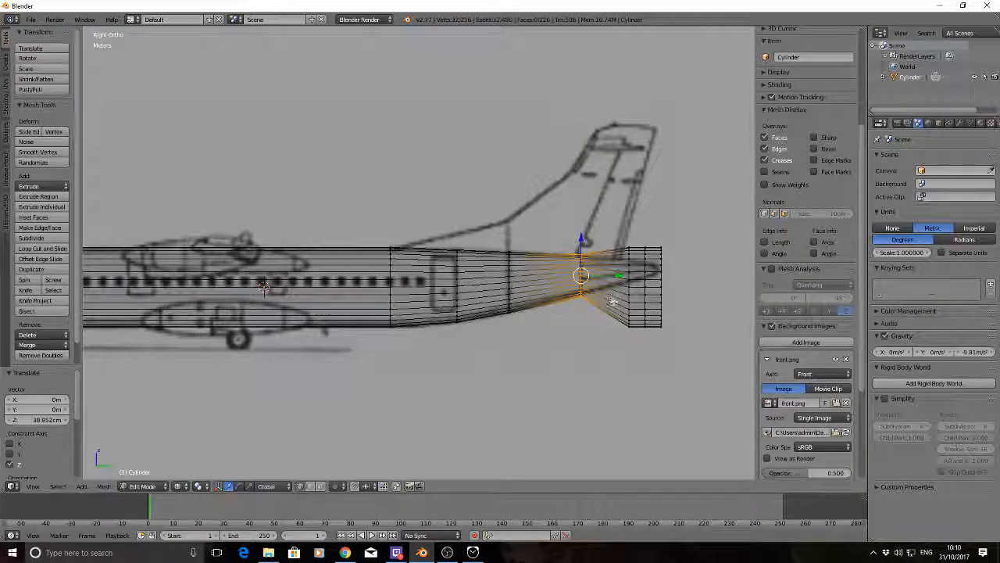
Step: Fine-tune the height of the loop below the rudder's base with two slight reductions along Z
key(s)
key(z)
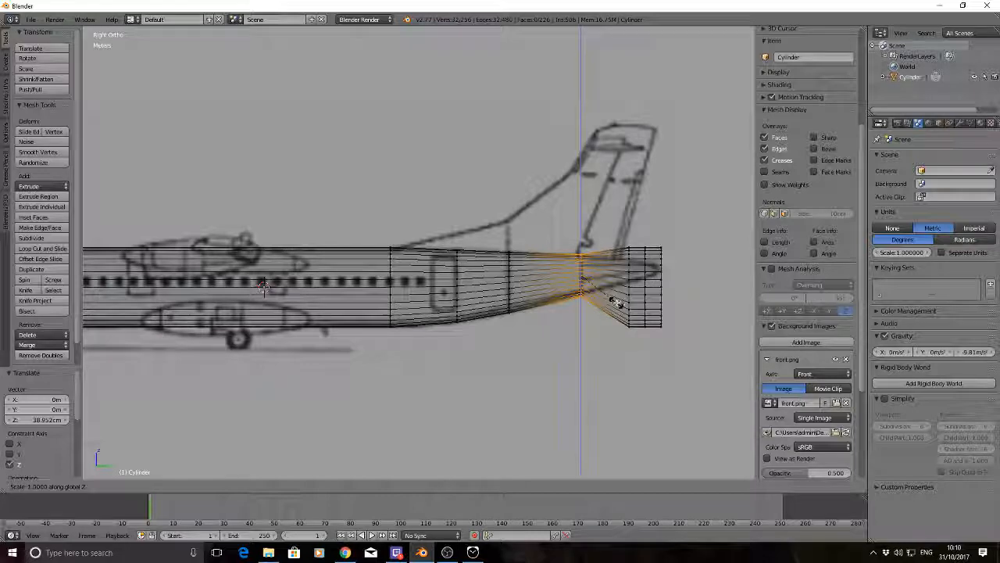
click(616, 302)
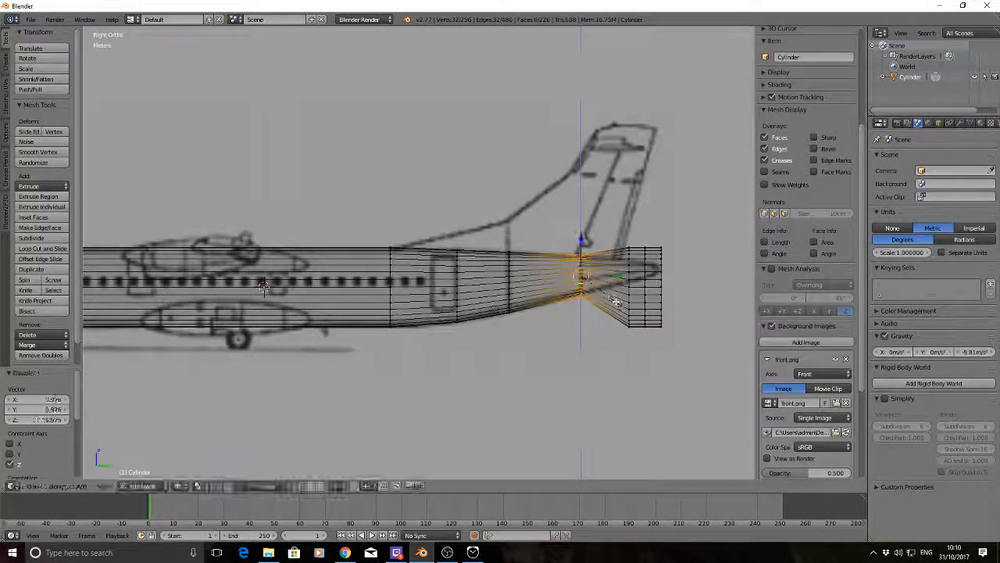
key(a)
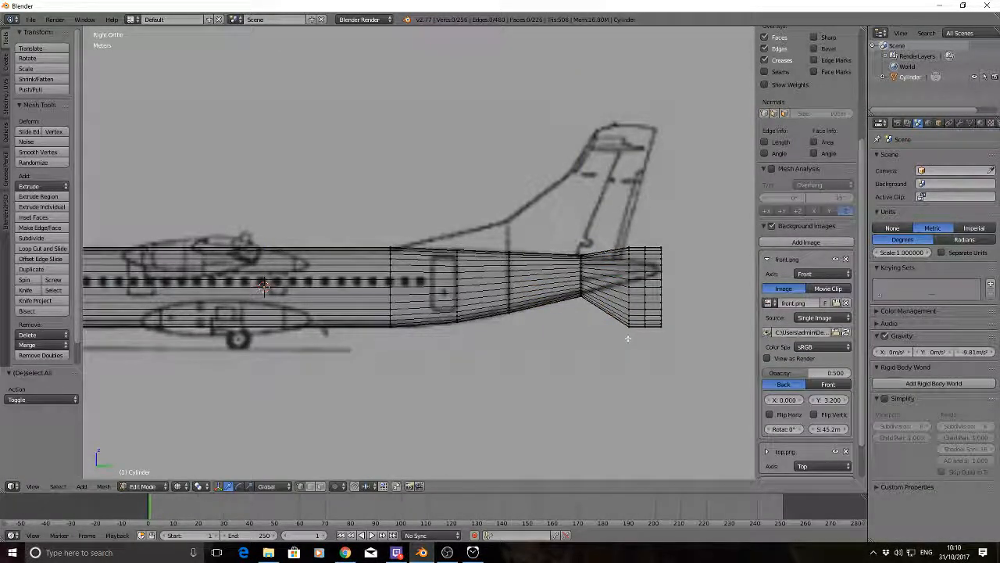
key(a)
key(a)
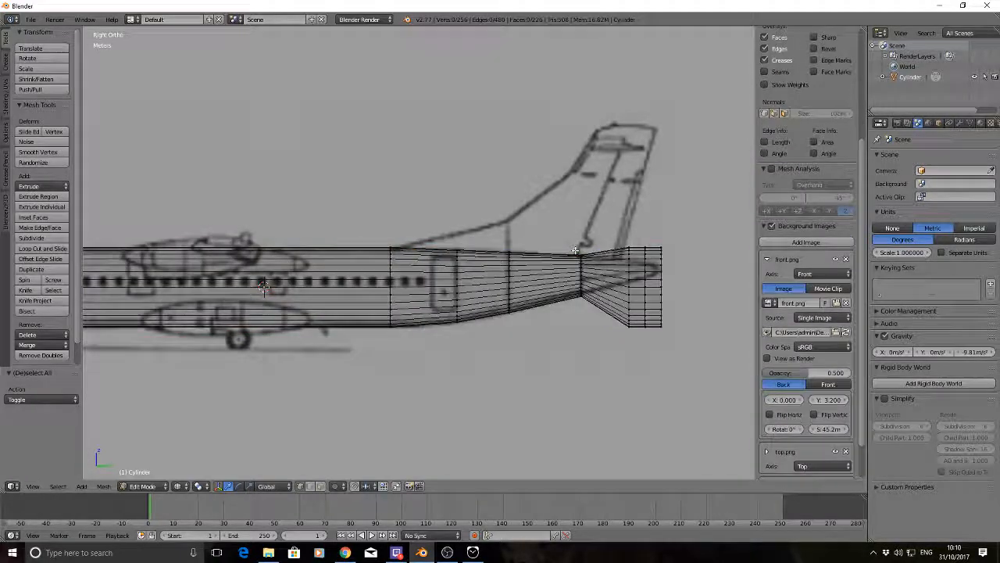
alt+right_click(591, 322)
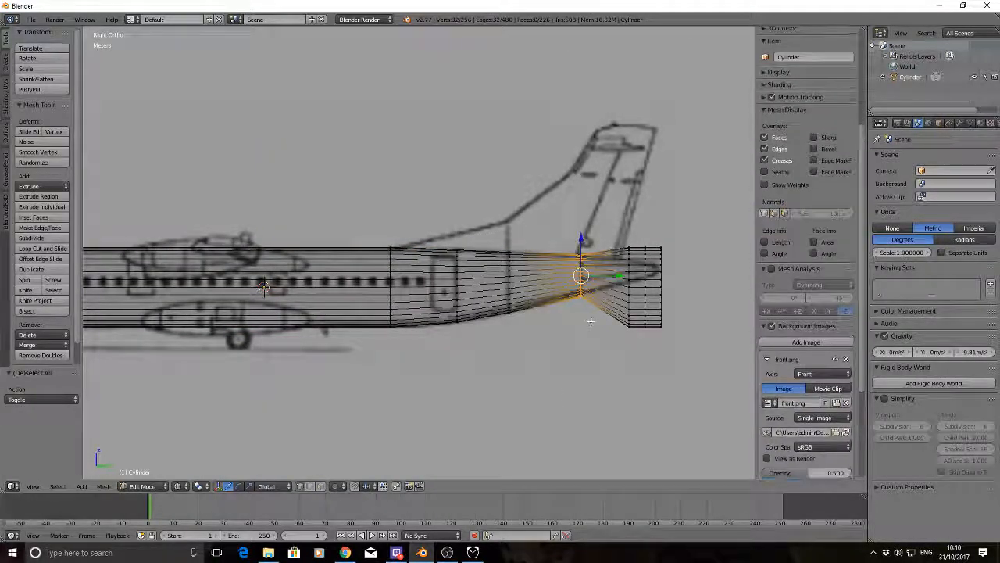
key(s)
key(z)
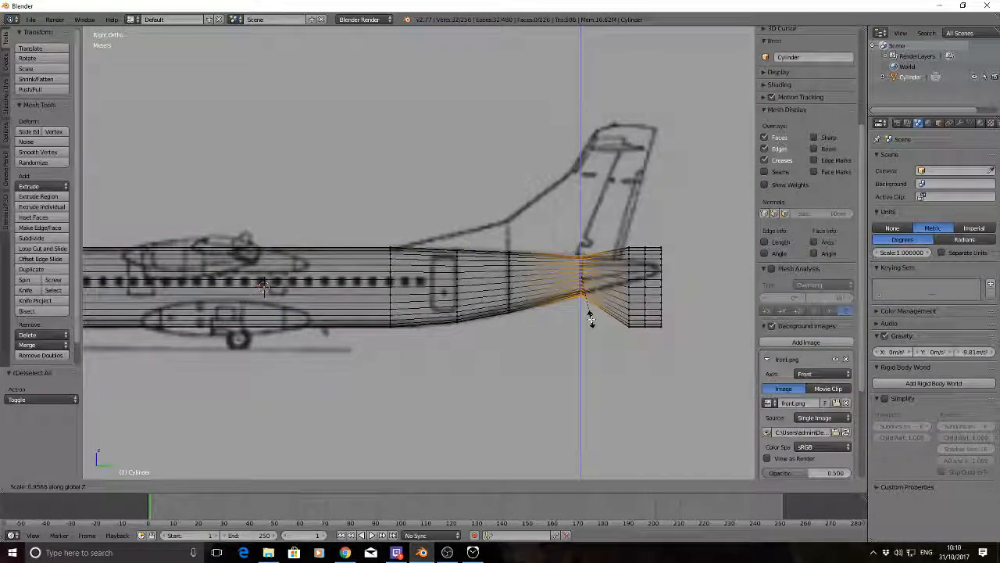
click(591, 317)
key(a)
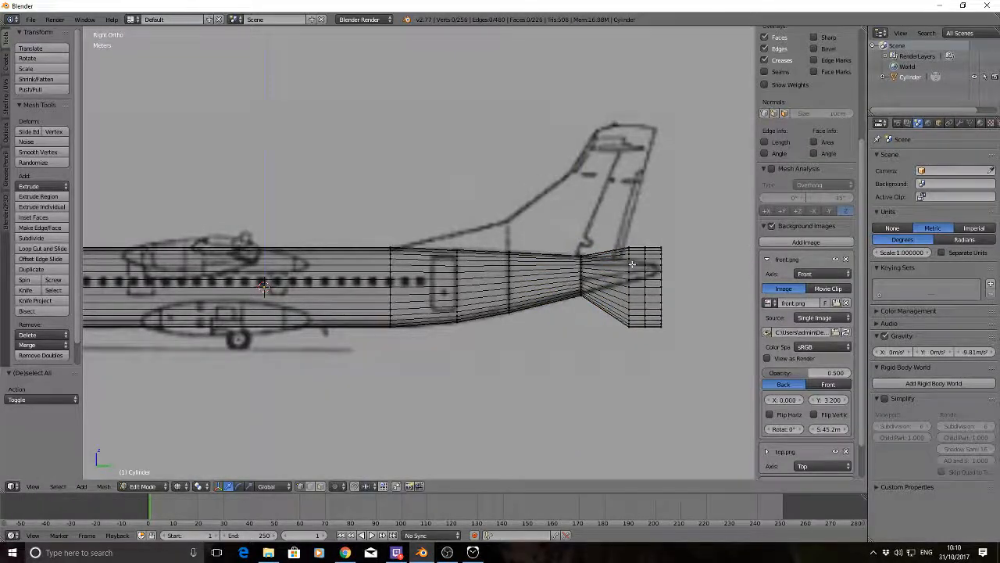
Step: Scale the next edge loop behind the rudder's base to about 0.33 along Z and raise it about 53 cm to the tail outline
drag(621, 235, 636, 352)
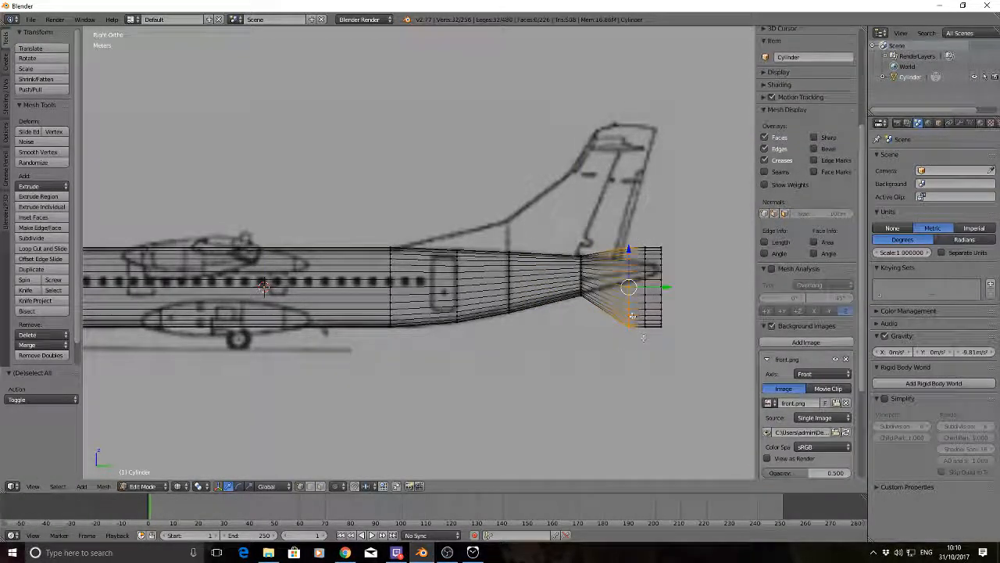
key(s)
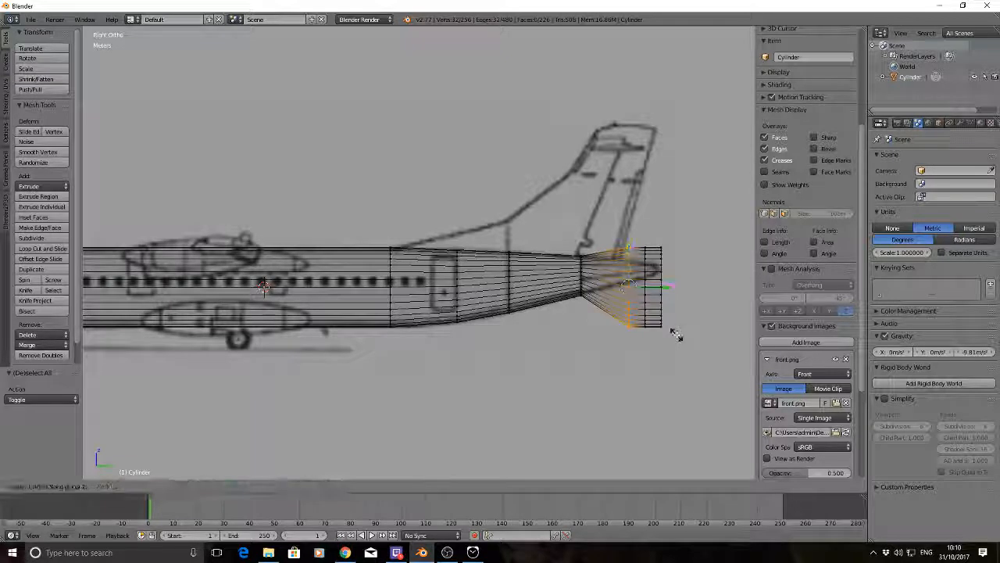
click(646, 287)
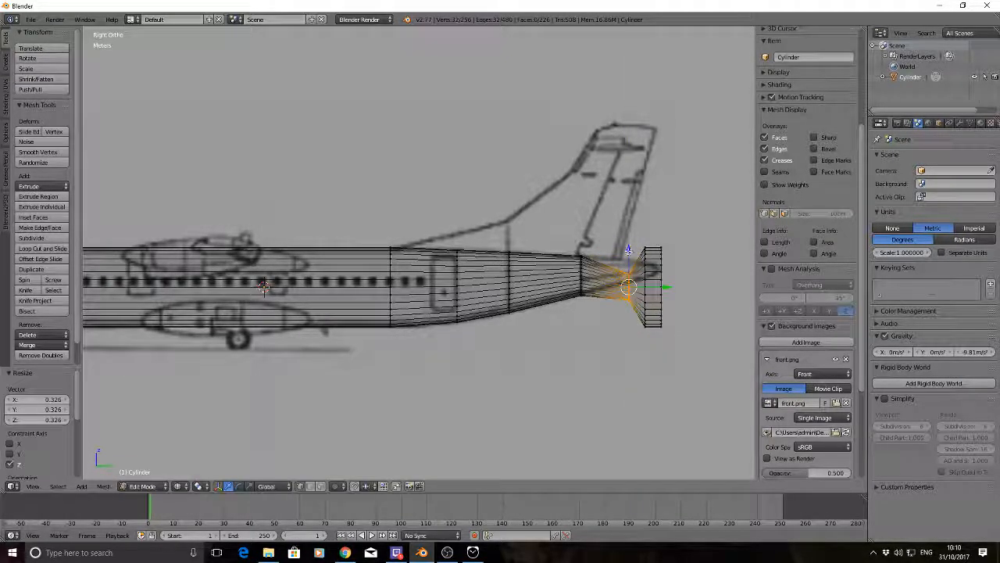
key(g)
click(630, 235)
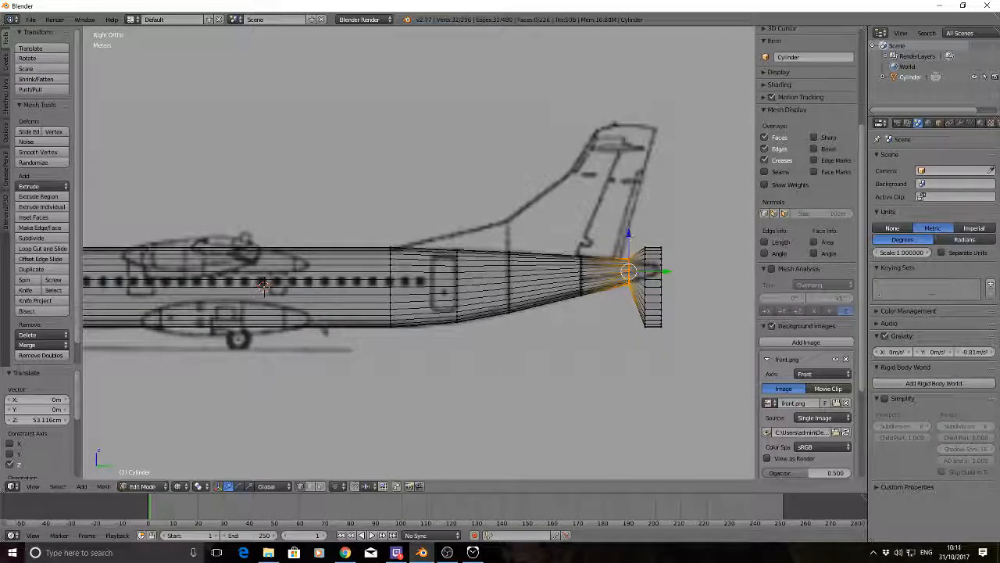
Step: Shrink that same raised loop slightly more, to about 0.92 along Z, to match the tapering tail outline
key(s)
key(x)
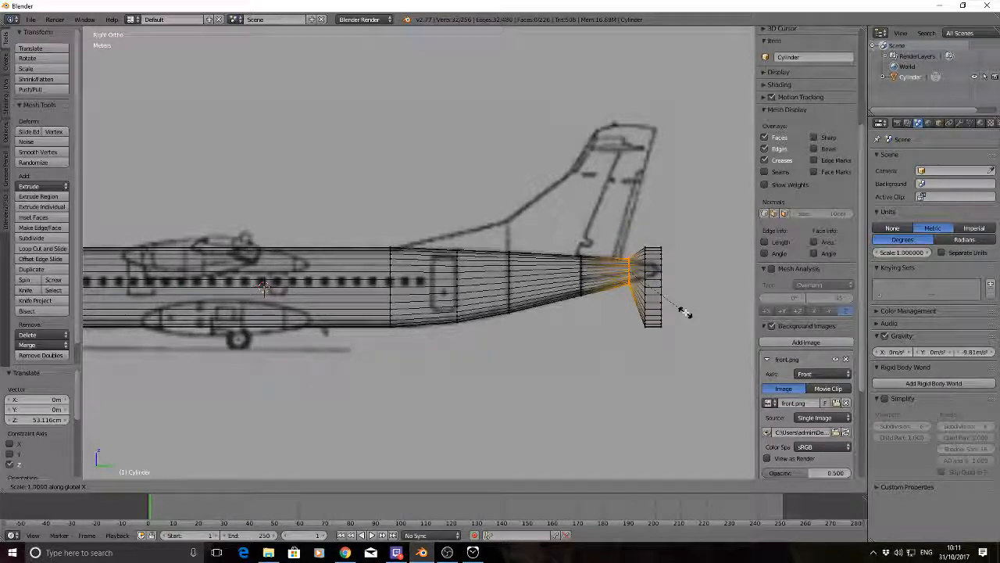
key(z)
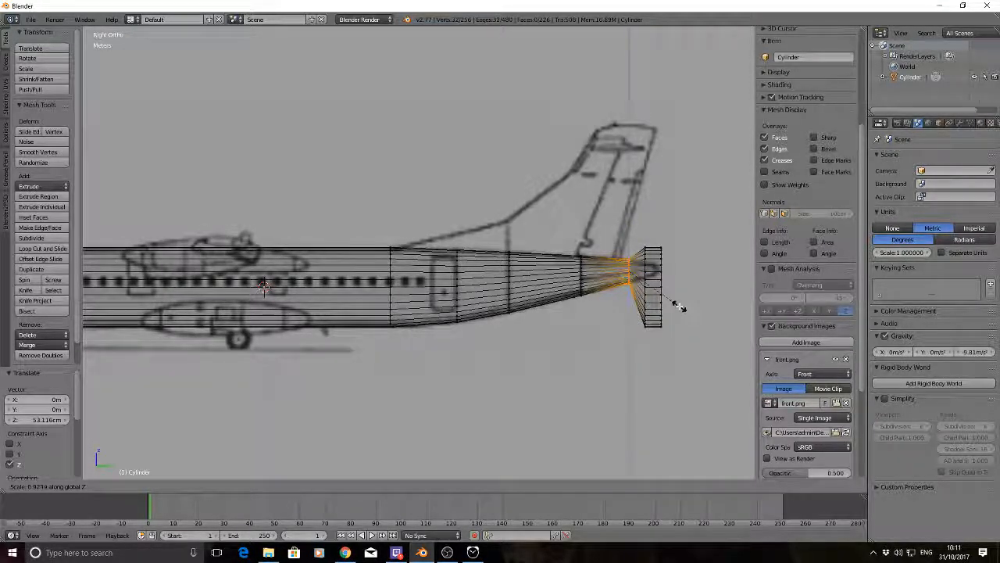
click(679, 306)
key(a)
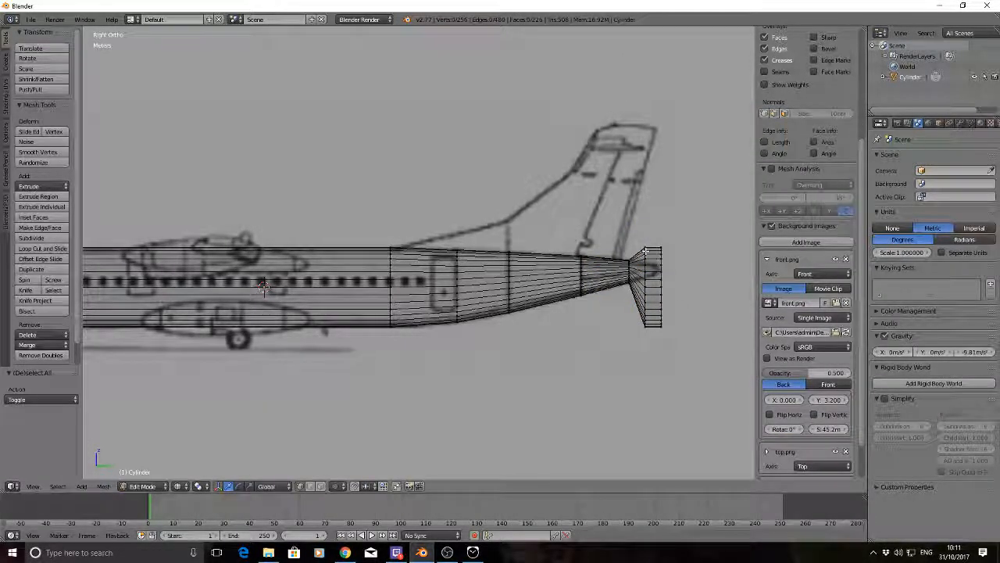
Step: Scale the edge loop just ahead of the fuselage's end ring to about 0.19 along Z
alt+right_click(650, 345)
key(s)
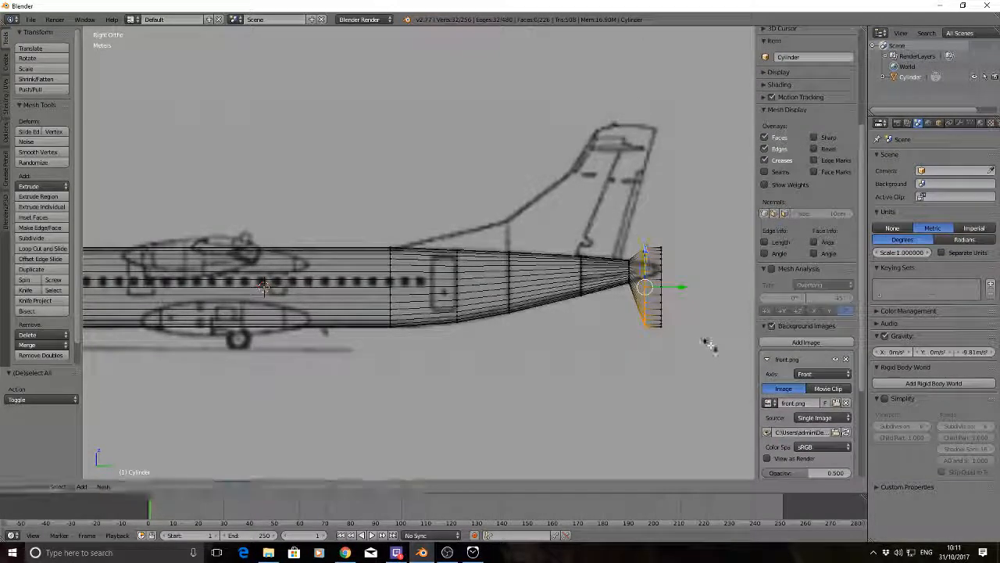
key(z)
click(661, 289)
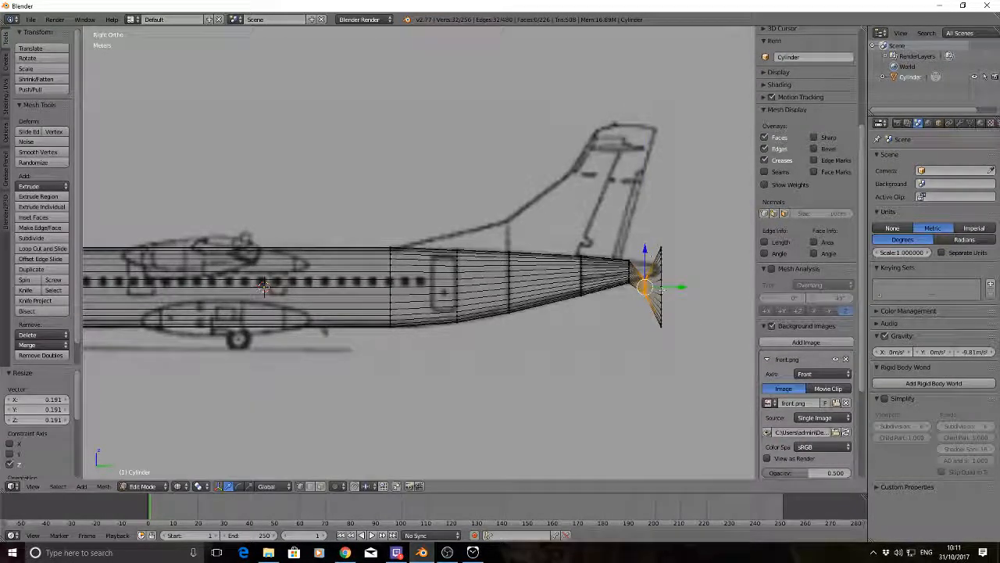
Step: Raise the edge loop just ahead of the fuselage's end ring about 57 cm along Z to the tail outline
drag(644, 250, 645, 250)
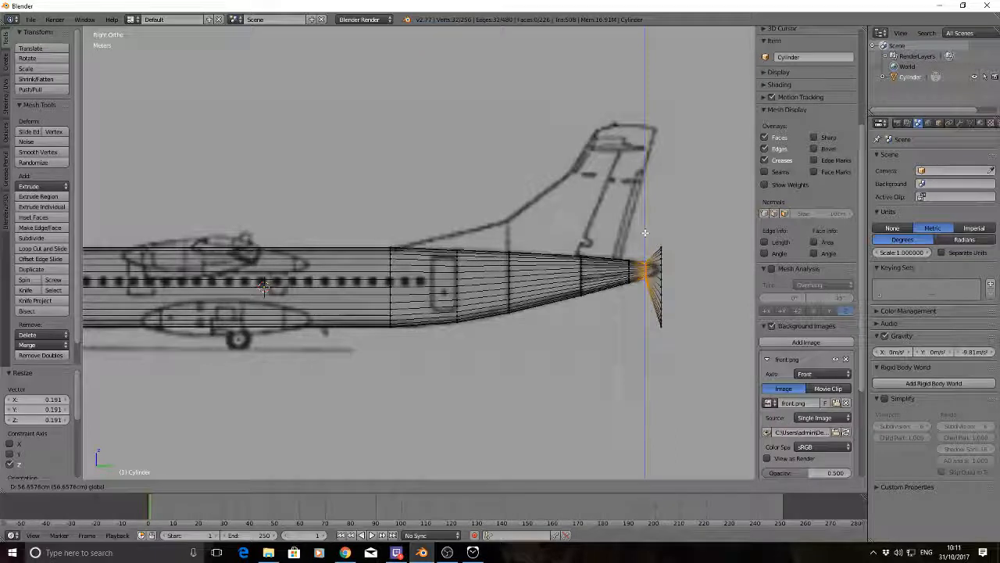
click(646, 234)
key(a)
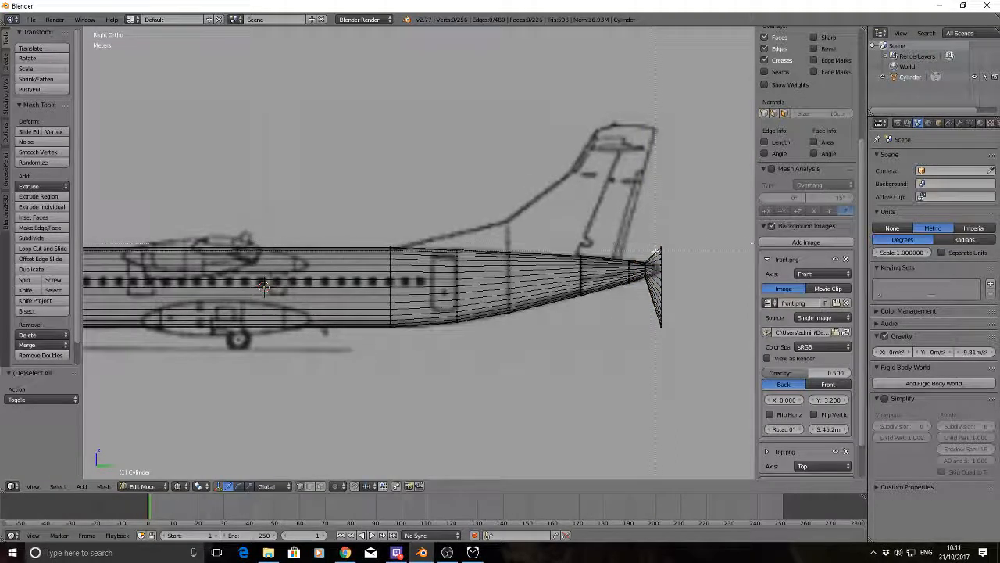
Step: Scale the fuselage's rear end ring to about 0.143 along Z and raise it about 58 cm to the tail tip
alt+right_click(669, 344)
key(s)
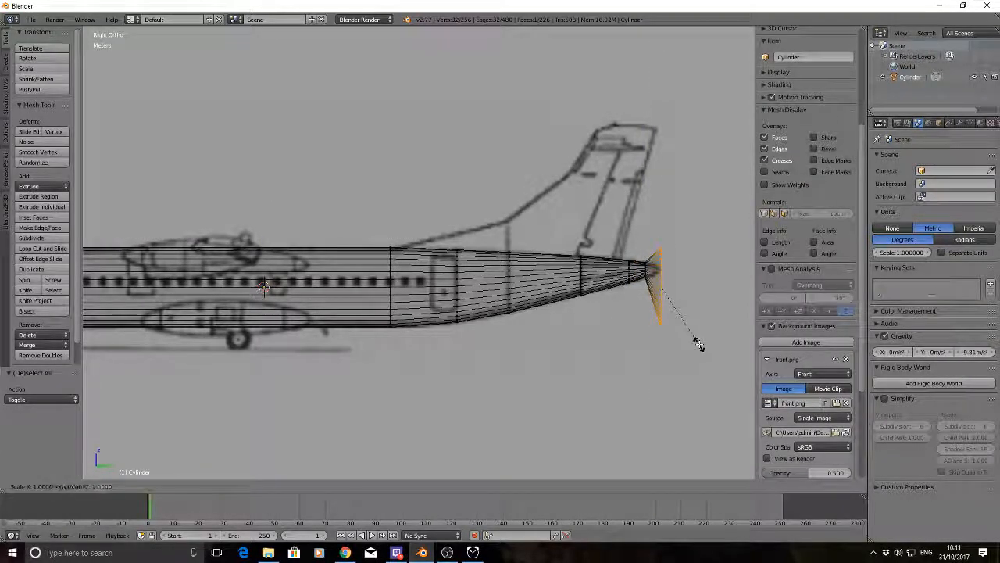
key(z)
click(660, 288)
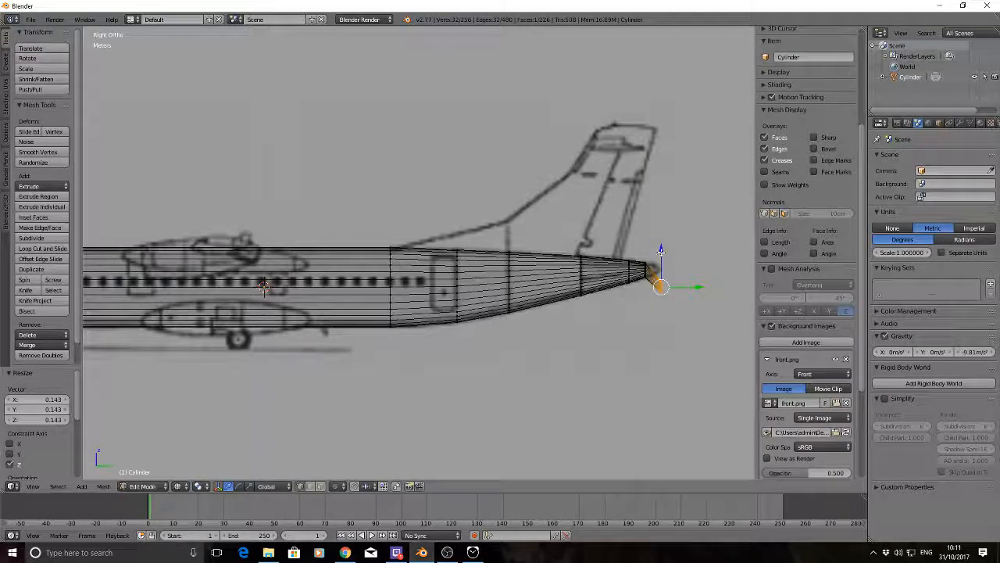
key(g)
key(z)
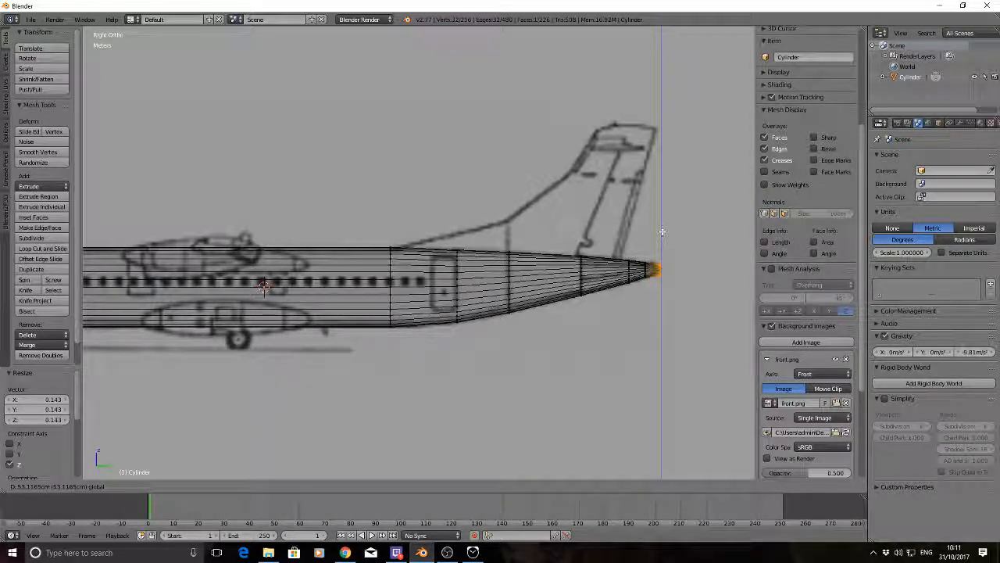
click(662, 233)
Step: Move the rear end ring about 5.3 cm forward along Y and scale it to about 0.53 along Z
key(g)
key(y)
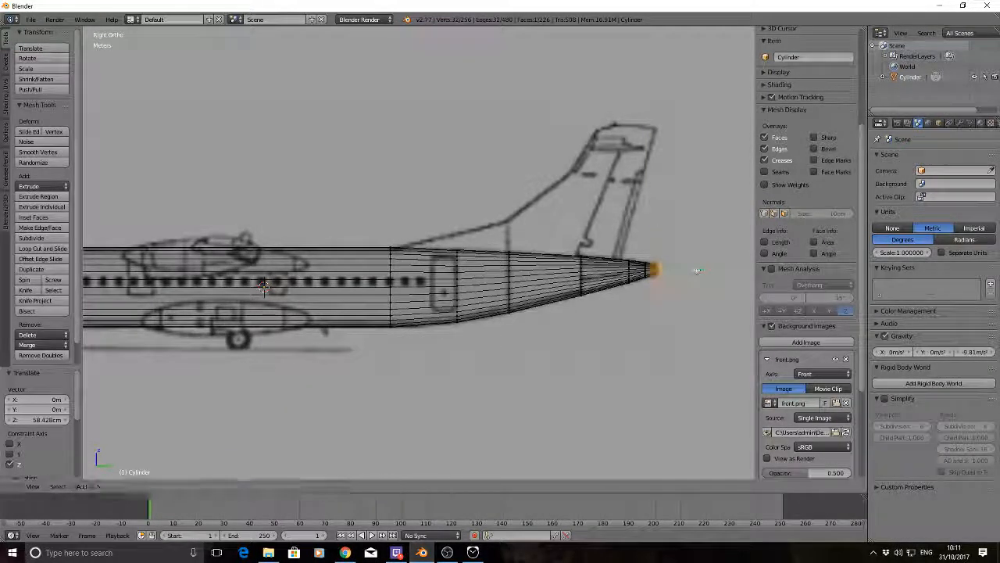
click(691, 274)
key(g)
key(z)
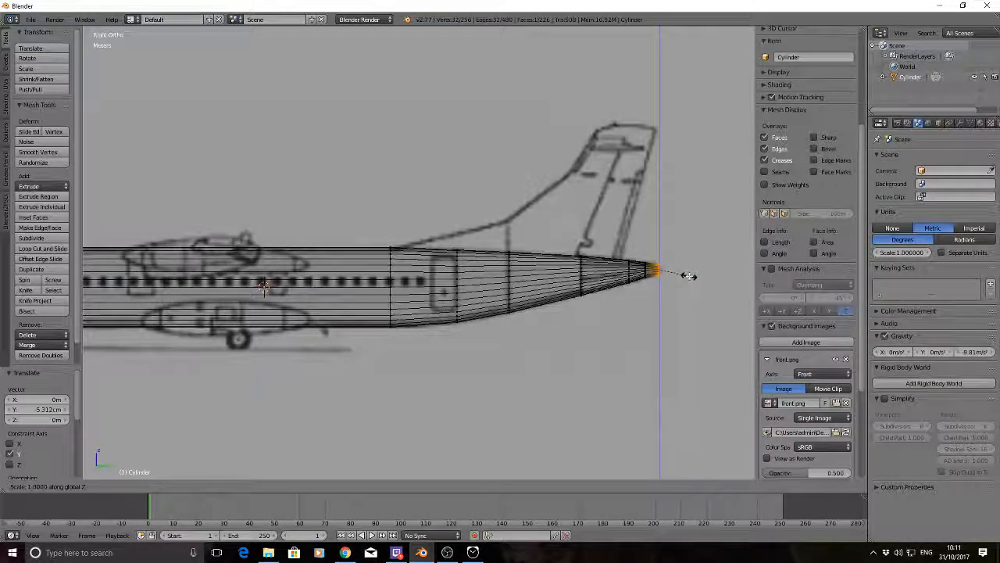
click(673, 272)
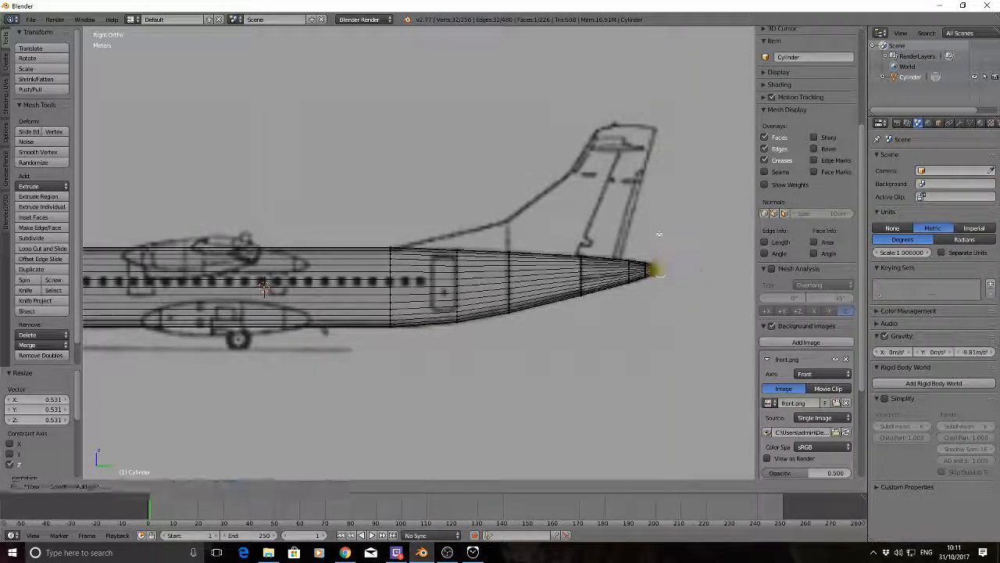
key(a)
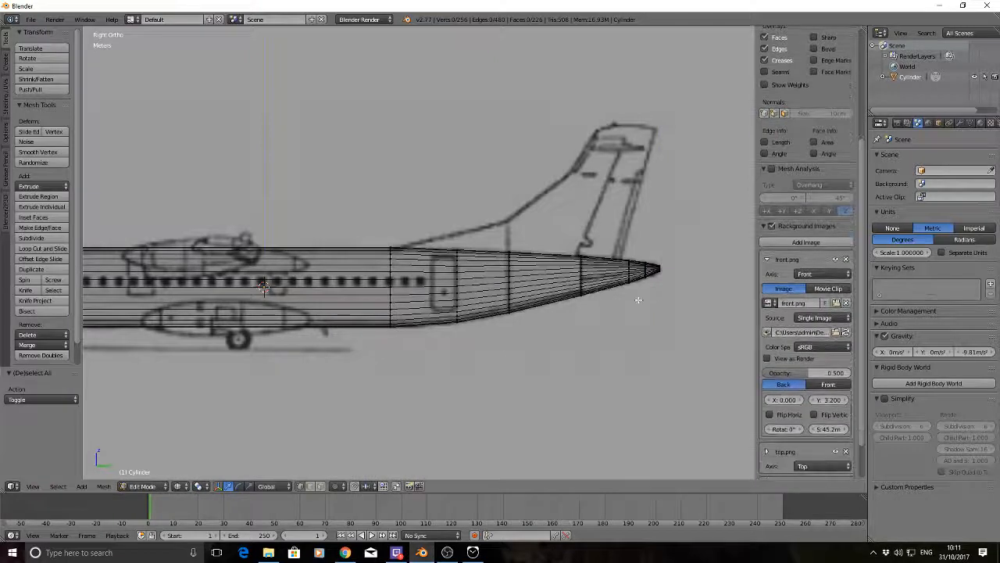
Step: Compare the fuselage's tapered tail, overall length and nose section with the side-view blueprint
scroll(547, 286, down, 5)
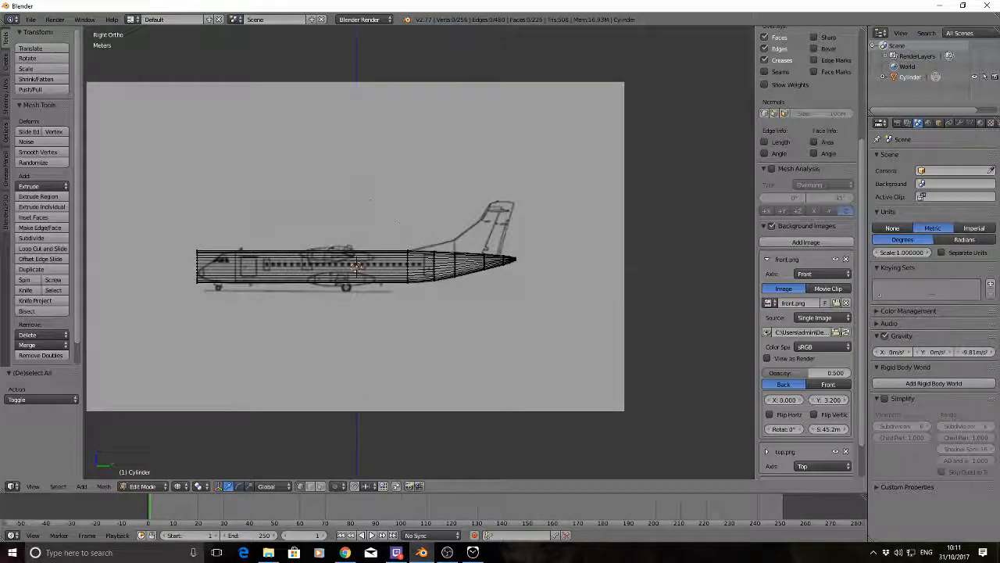
middle_drag(369, 201, 630, 265)
key(KP_3)
shift+middle_drag(460, 266, 568, 266)
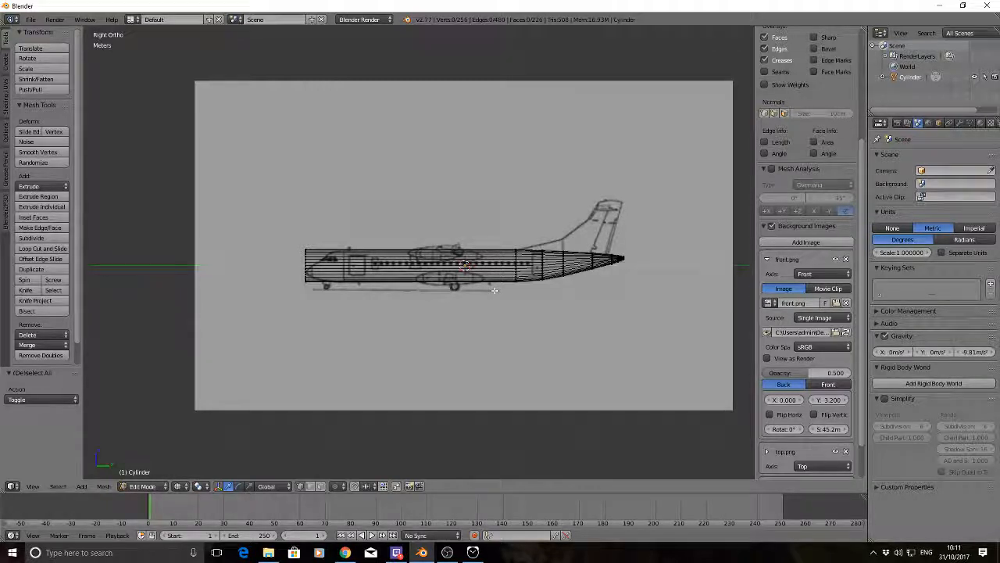
shift+middle_drag(441, 275, 468, 245)
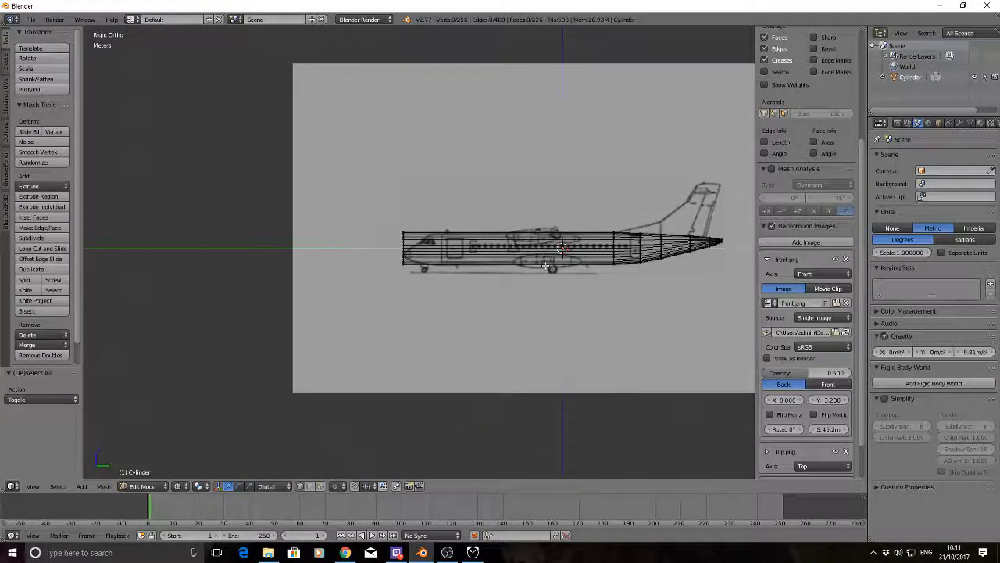
scroll(546, 265, up, 5)
scroll(560, 225, down, 6)
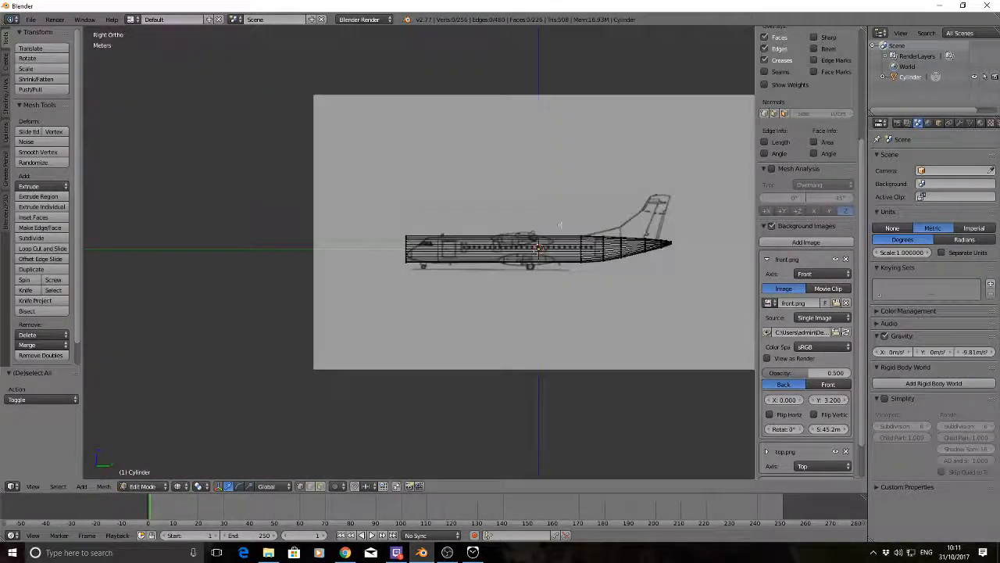
shift+middle_drag(551, 230, 479, 230)
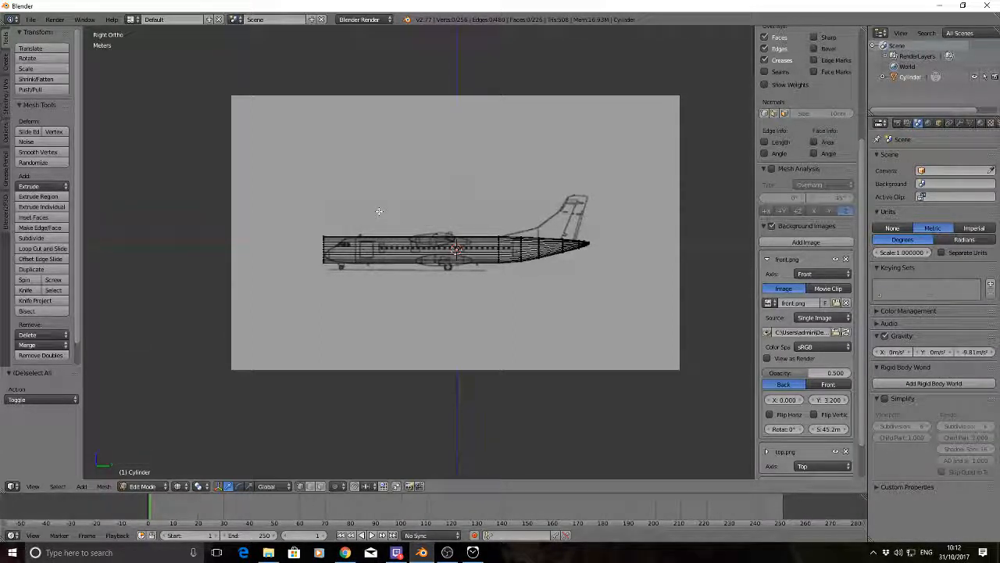
shift+middle_drag(379, 211, 439, 199)
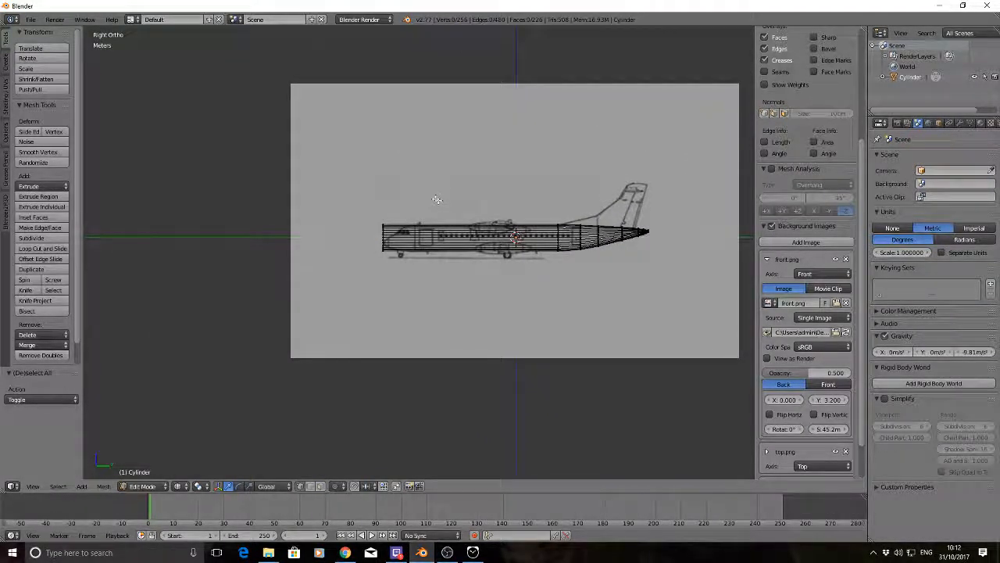
scroll(436, 199, up, 8)
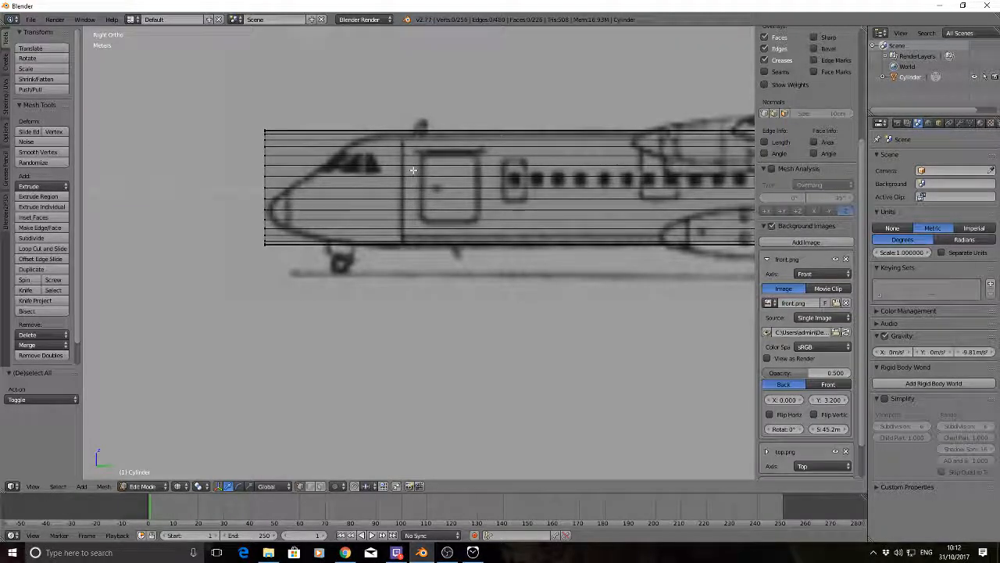
scroll(414, 170, down, 5)
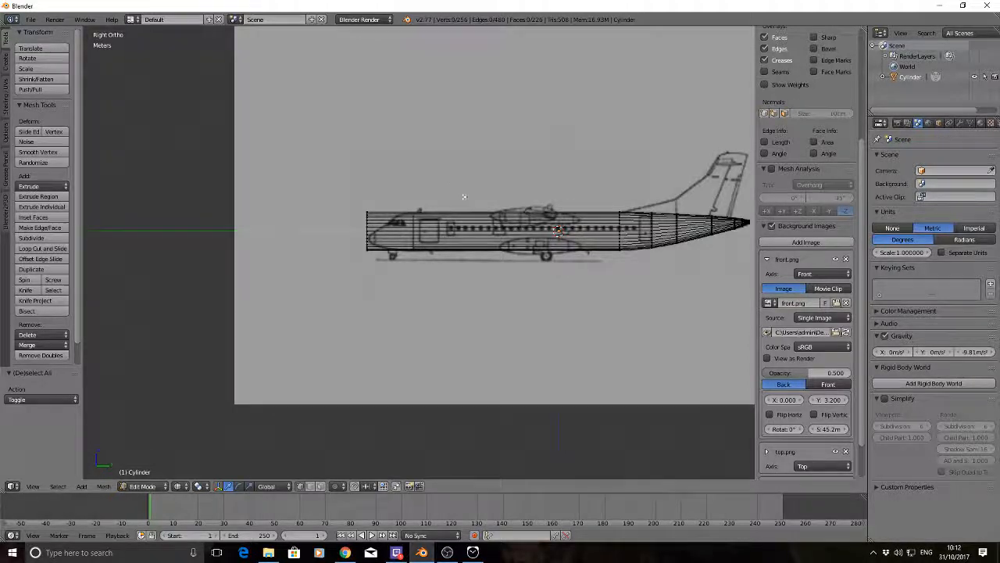
scroll(463, 197, up, 3)
scroll(550, 224, down, 2)
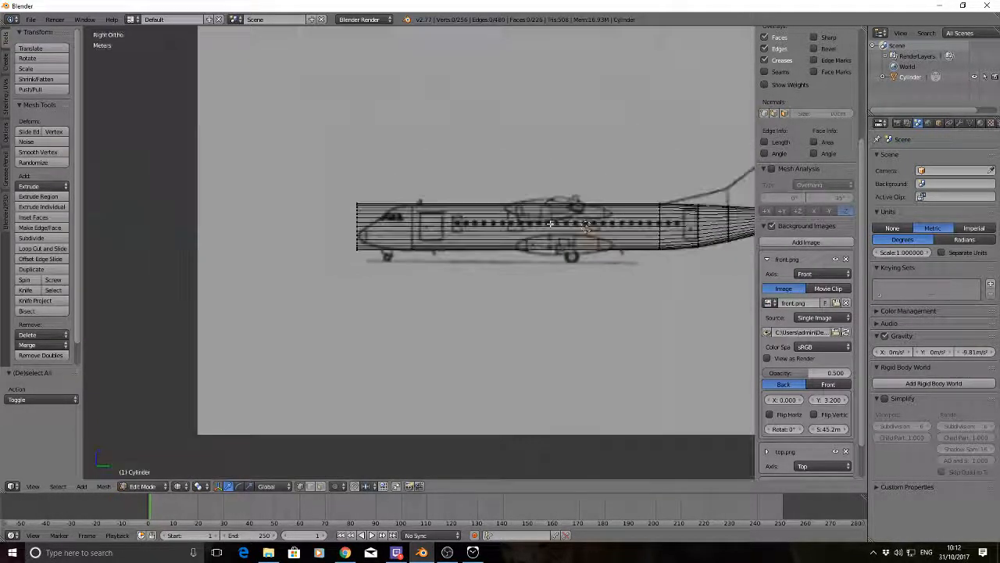
scroll(550, 225, down, 3)
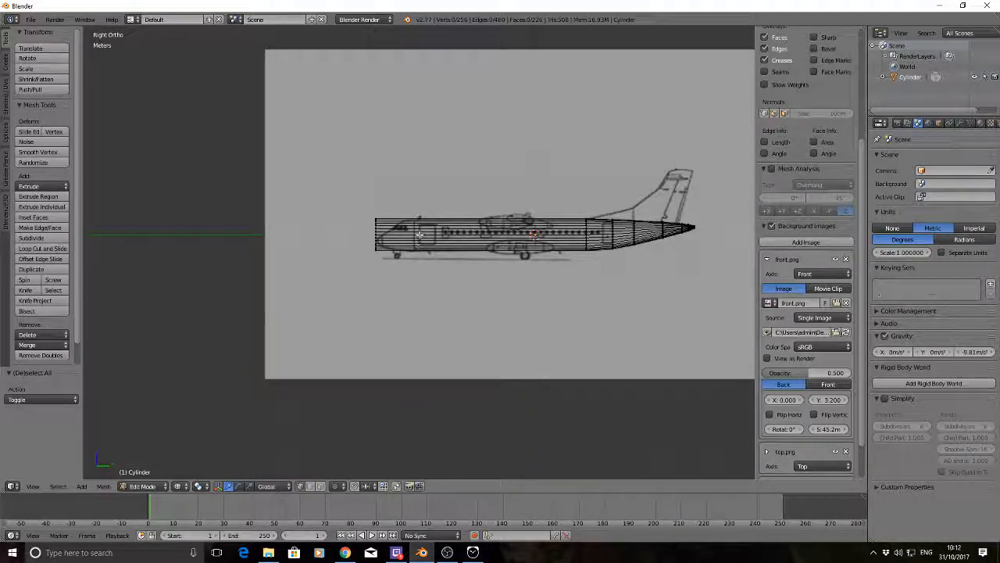
Step: Add a single loop cut around the fuselage and slide it forward to the nose tip, with a factor of about -0.94
scroll(419, 234, up, 4)
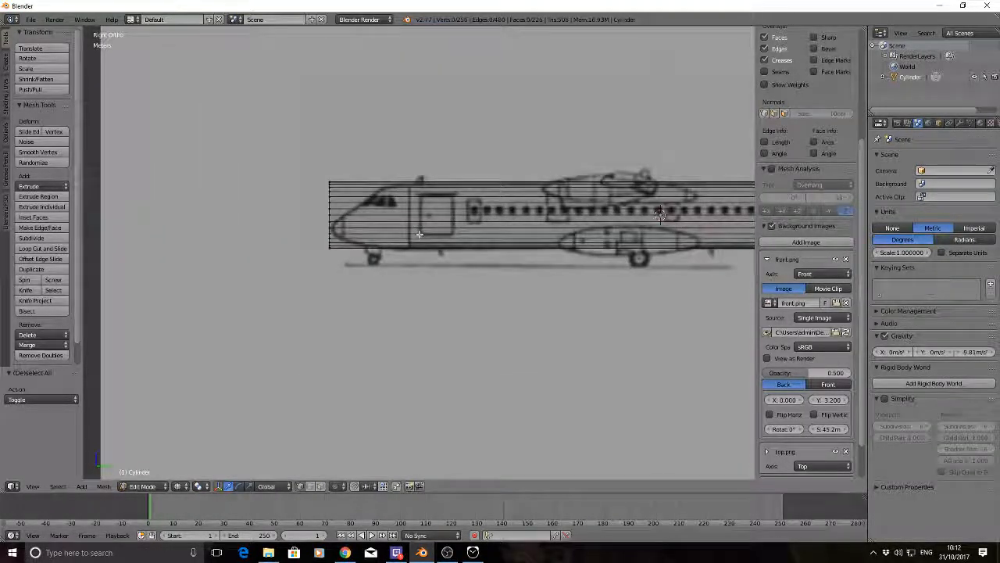
key(ctrl+r)
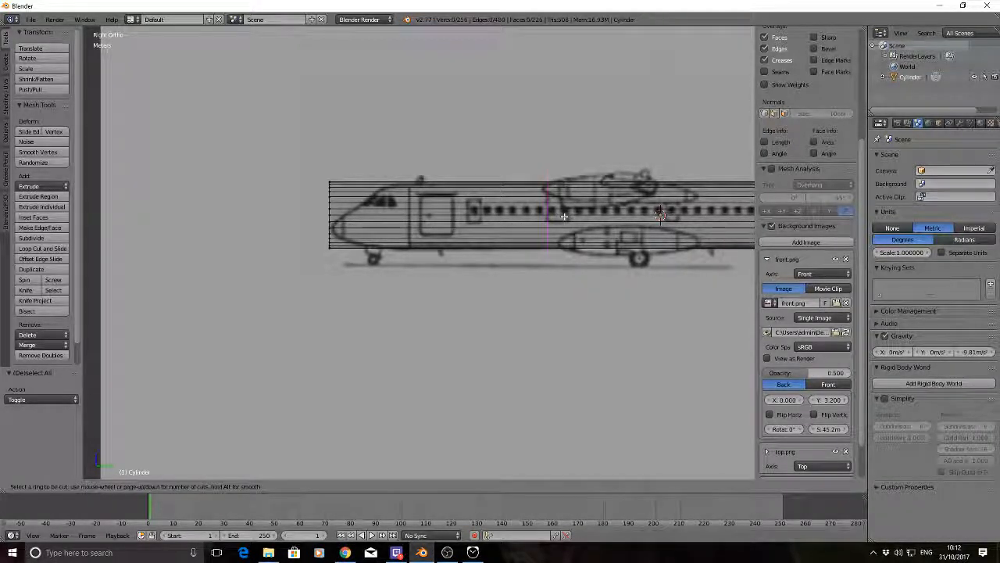
click(564, 217)
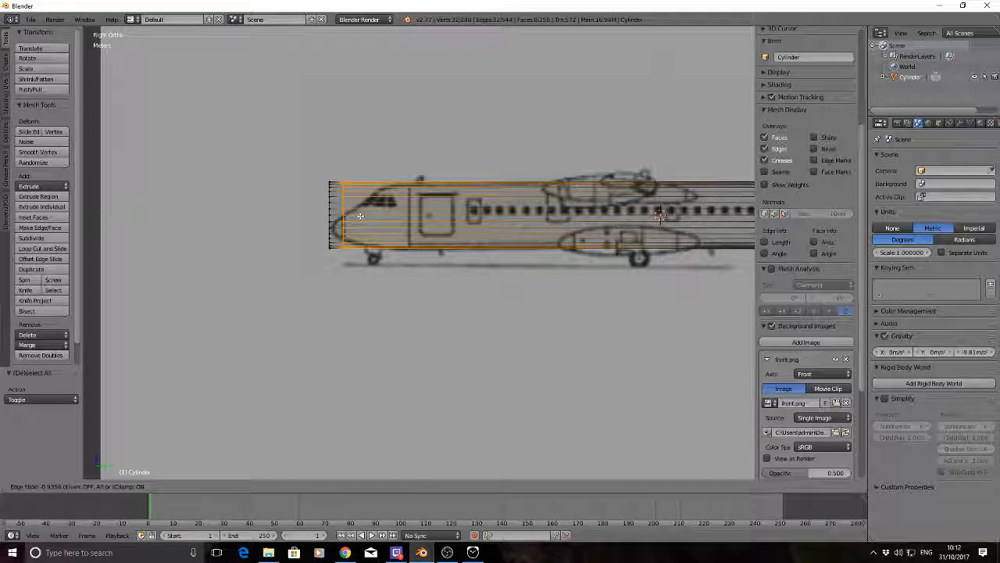
click(360, 216)
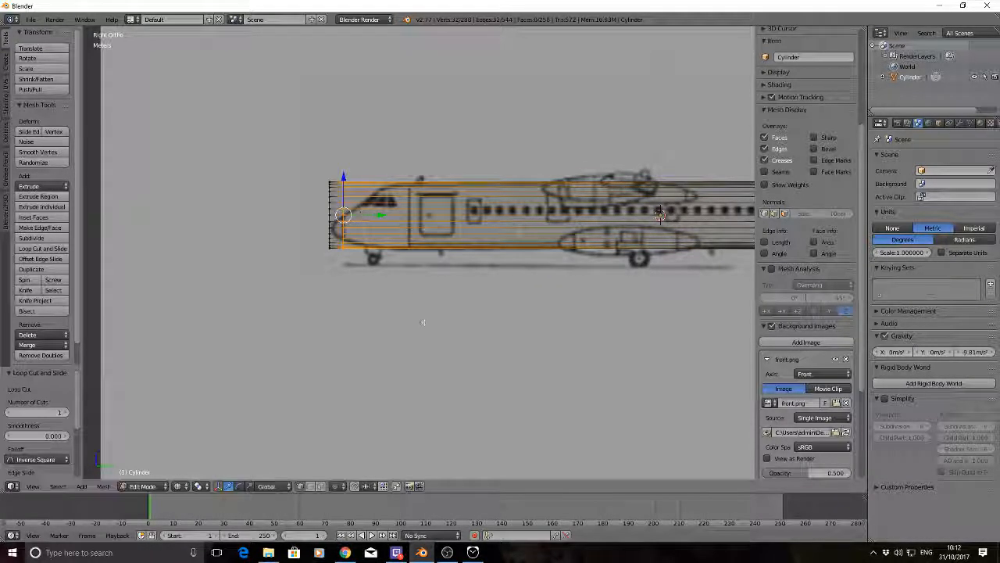
key(a)
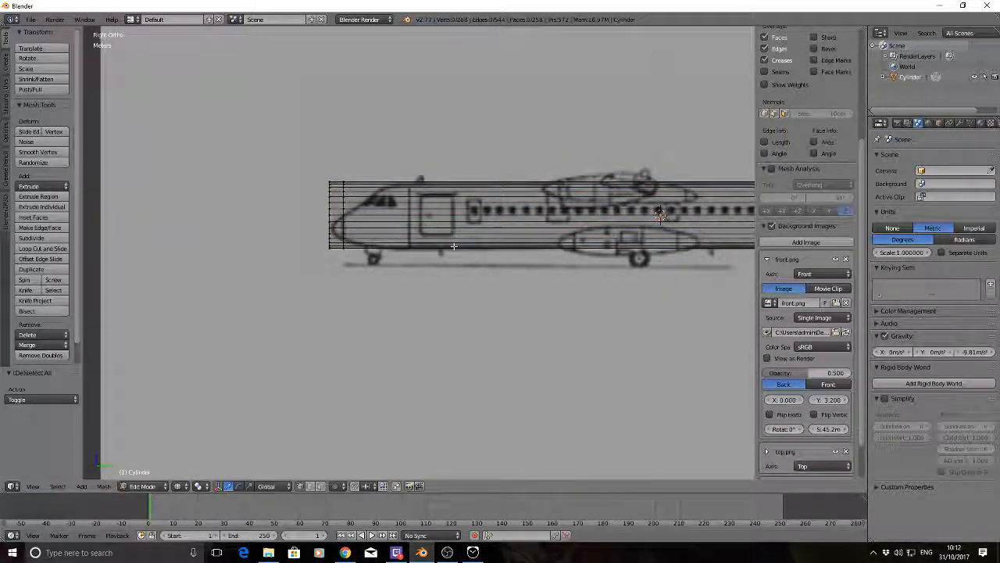
Step: Add a second loop cut behind the nose-tip loop, at the front edge of the cockpit windows
key(ctrl+r)
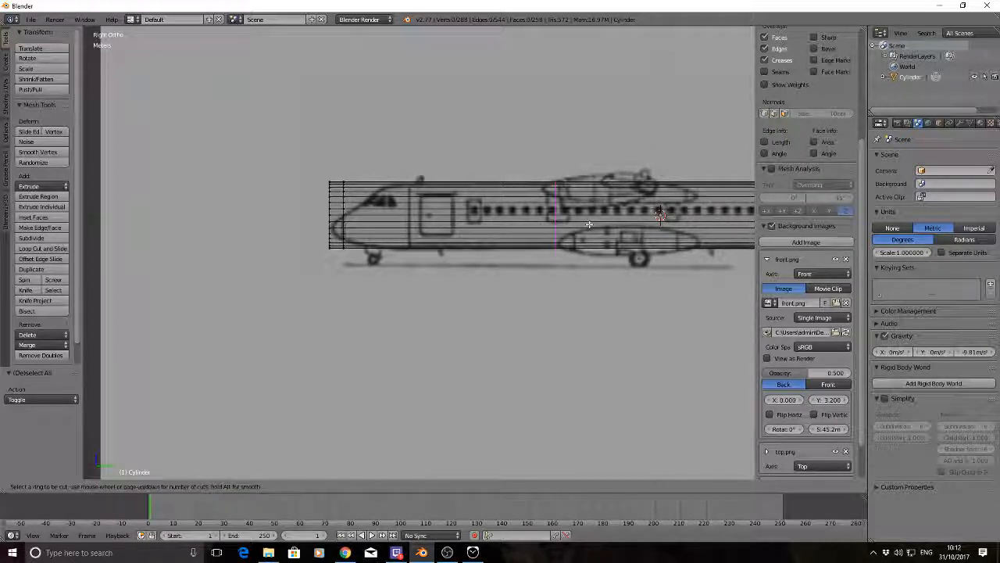
click(589, 224)
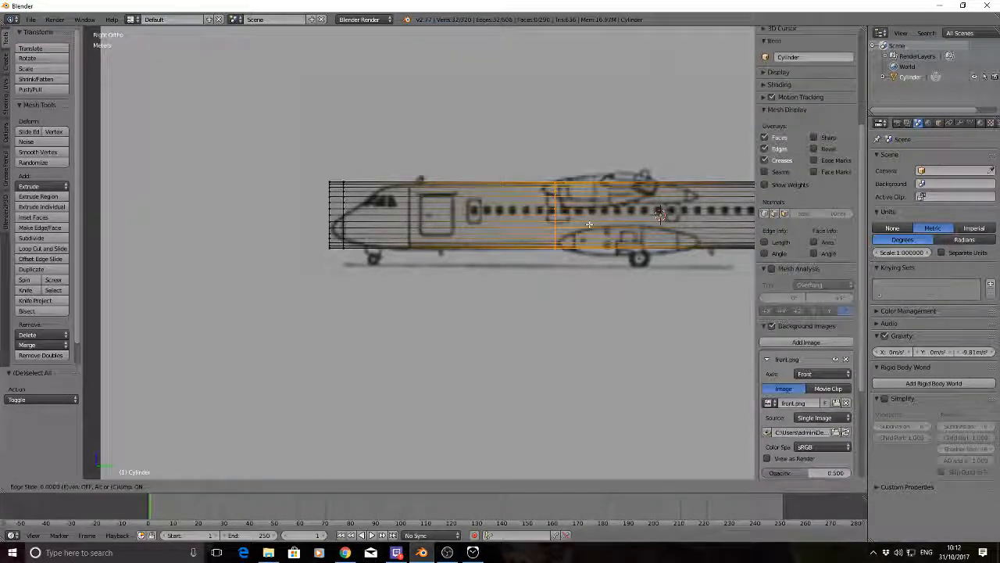
click(397, 219)
key(a)
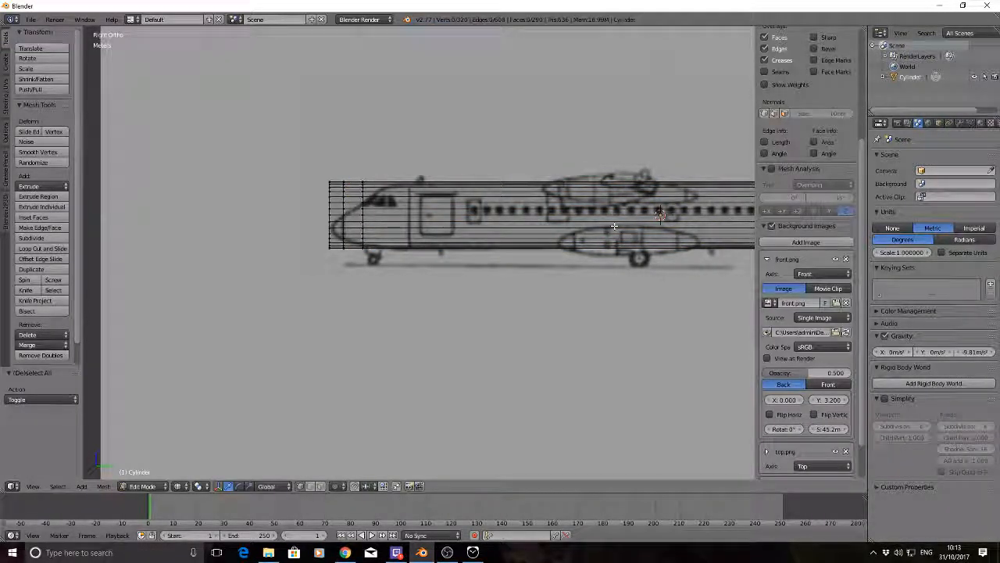
Step: Add a third loop cut around the nose, through the middle of the cockpit windows
key(ctrl+r)
click(614, 227)
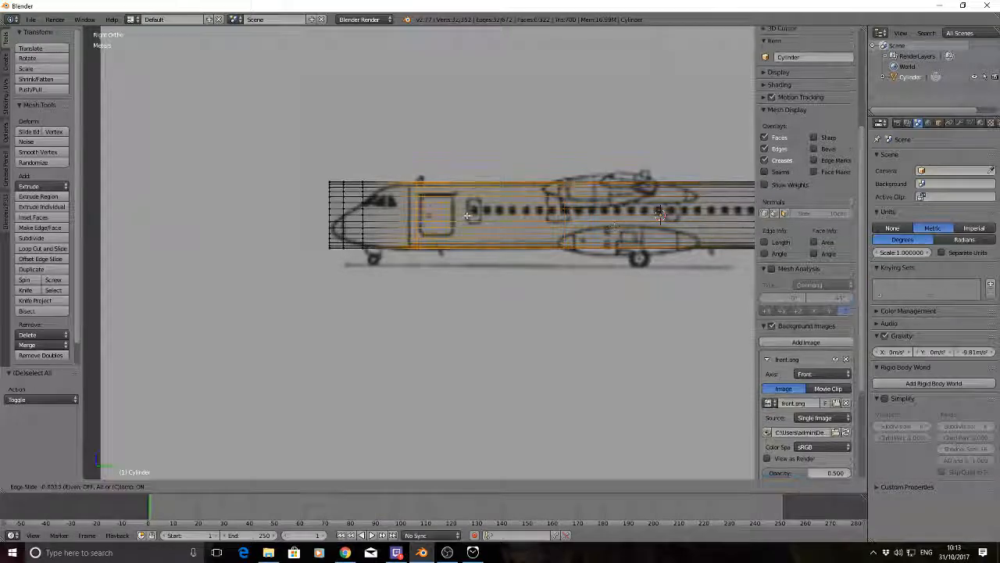
click(429, 213)
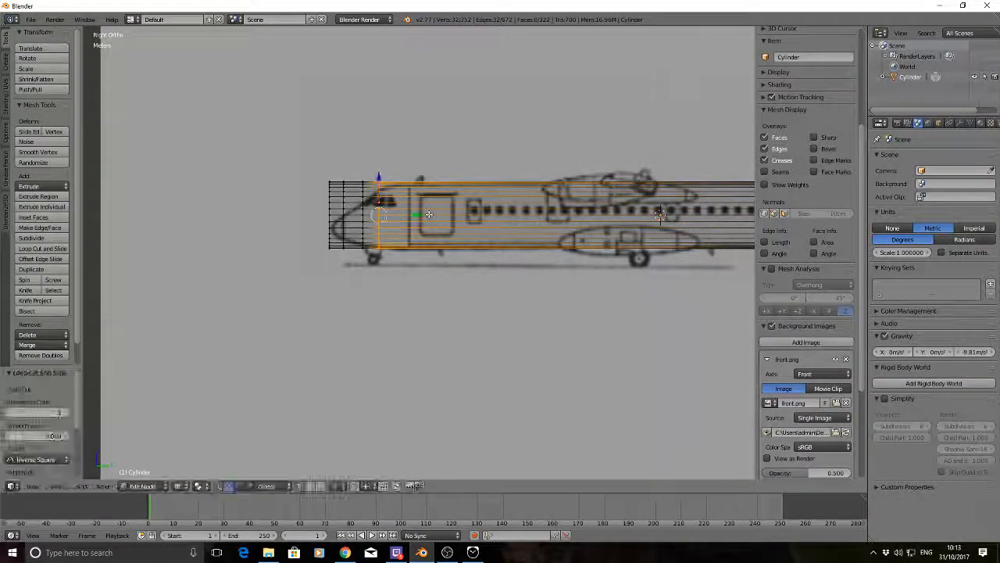
key(a)
Step: Add a fourth loop cut just behind the cockpit windows, ahead of the front door, with a slide factor of about -0.89
key(ctrl+r)
click(599, 219)
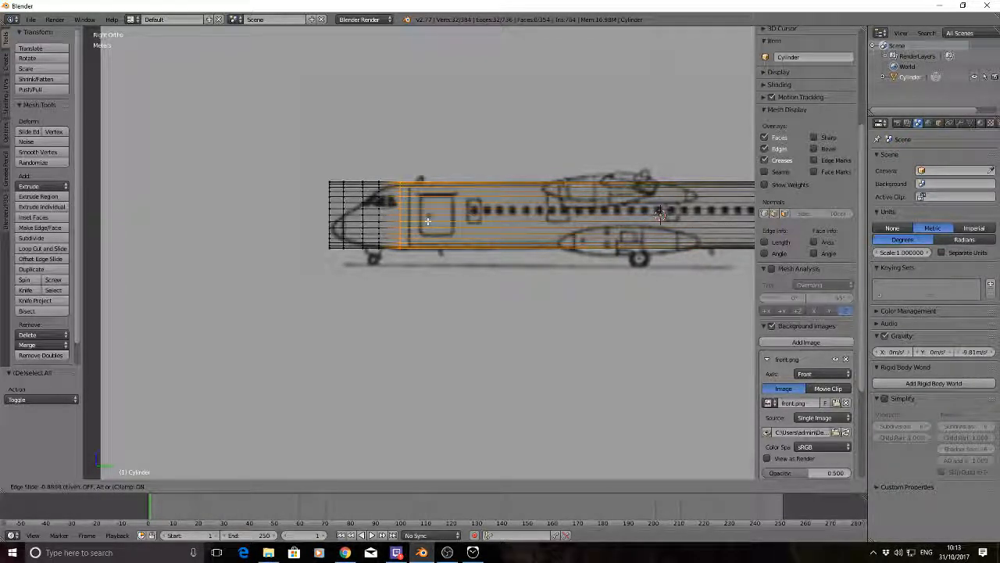
click(427, 221)
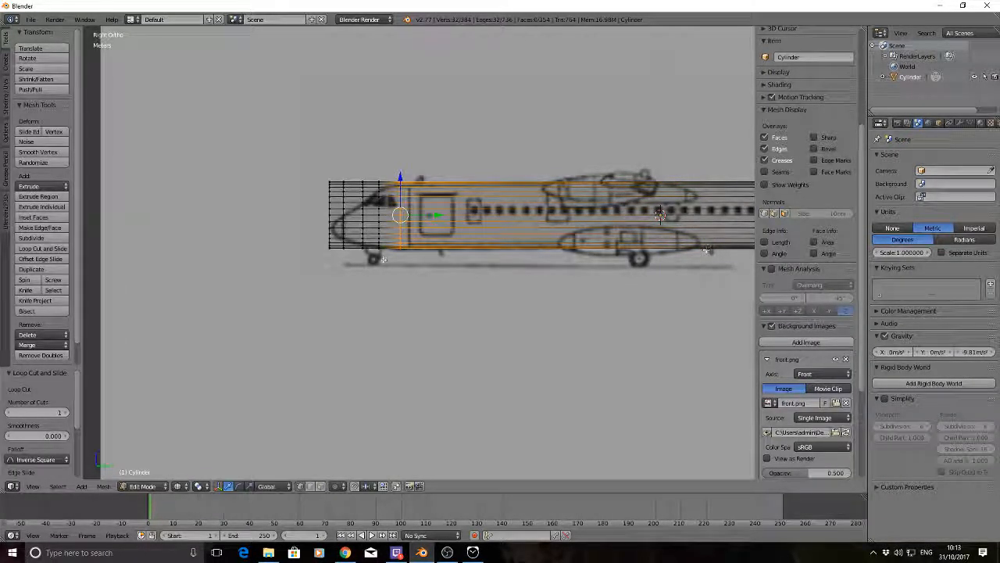
scroll(805, 313, down, 3)
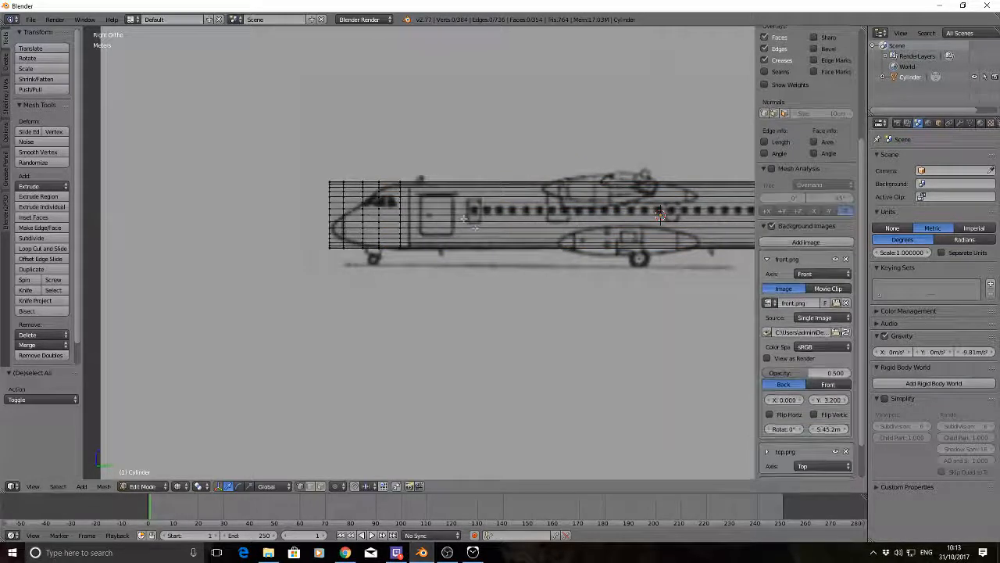
key(a)
scroll(538, 230, down, 3)
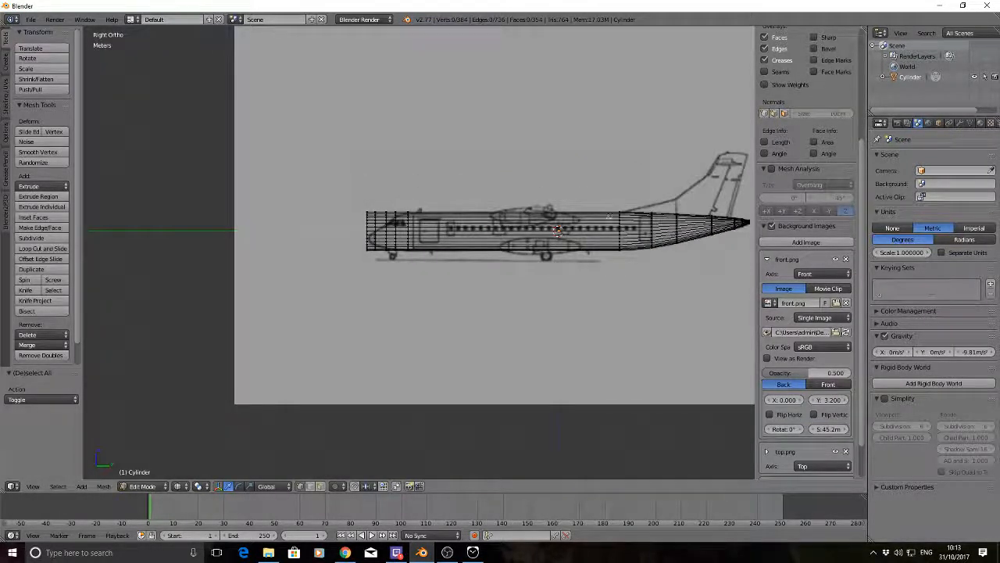
scroll(578, 245, up, 1)
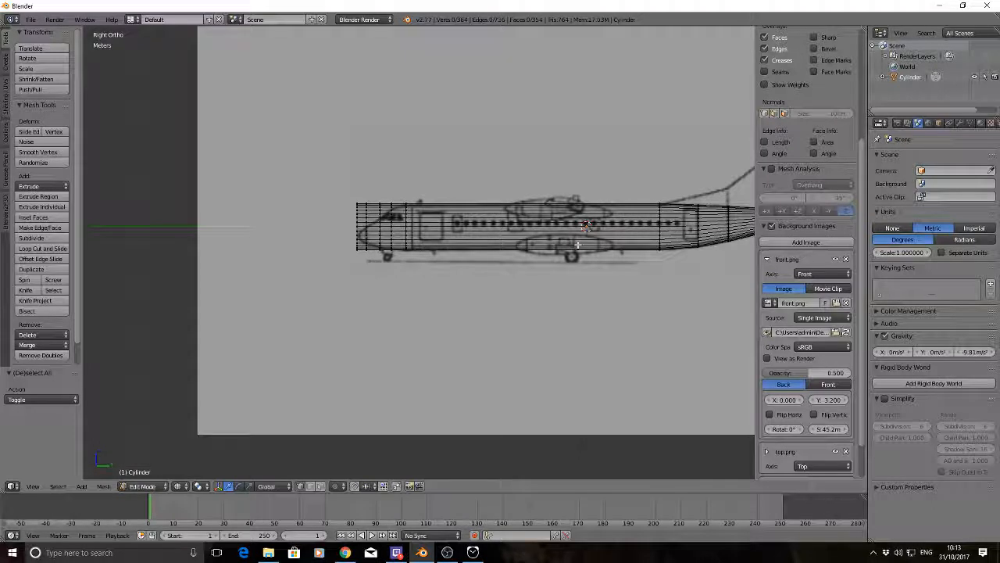
scroll(464, 208, up, 2)
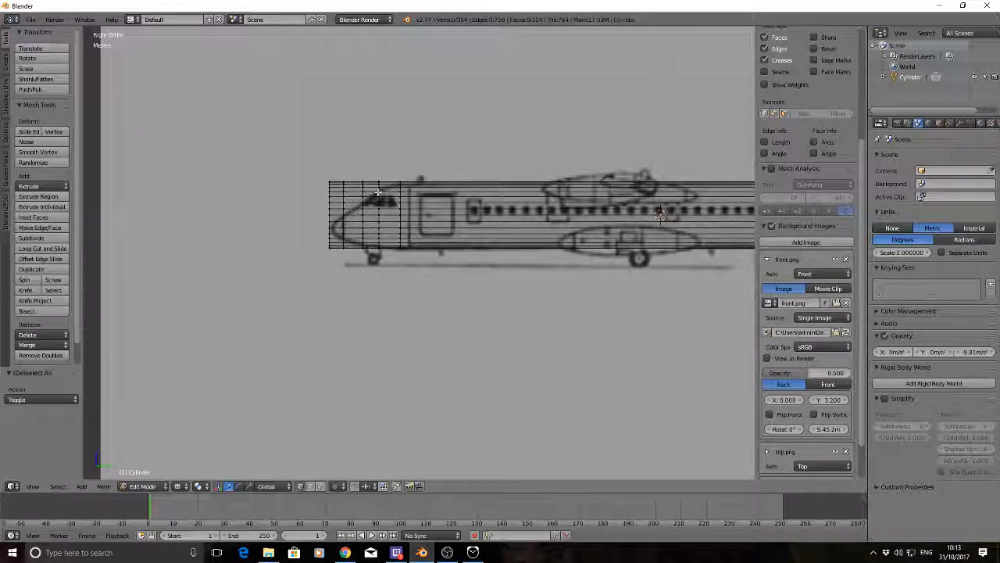
Step: Scale the fuselage's front end ring down along Z and lower it to match the blueprint's nose tip
drag(310, 166, 341, 269)
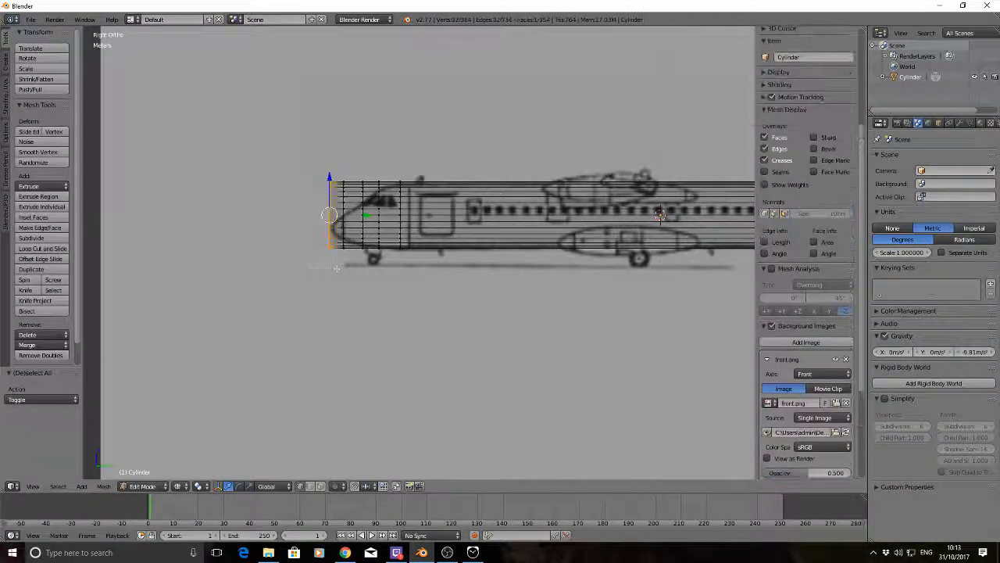
key(s)
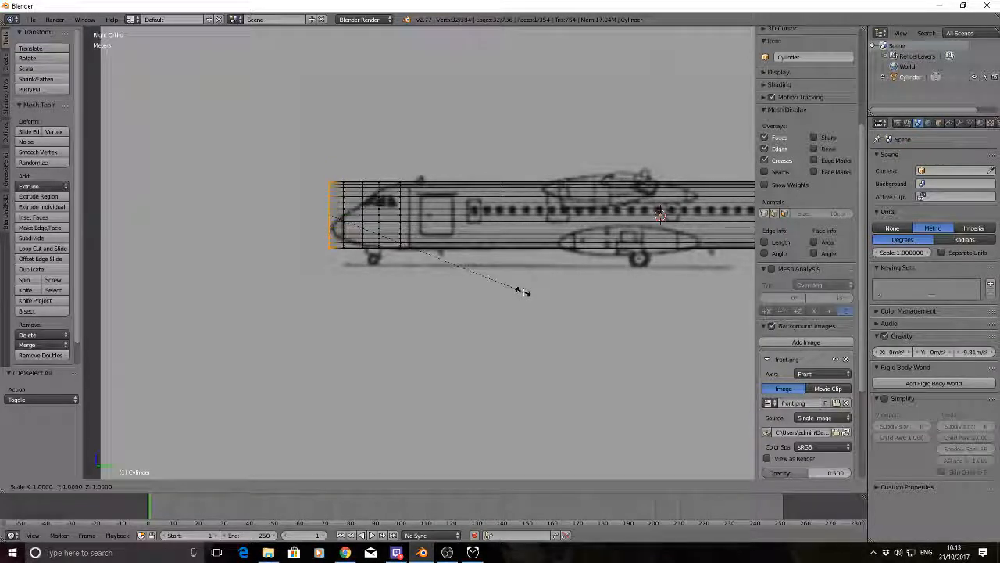
key(z)
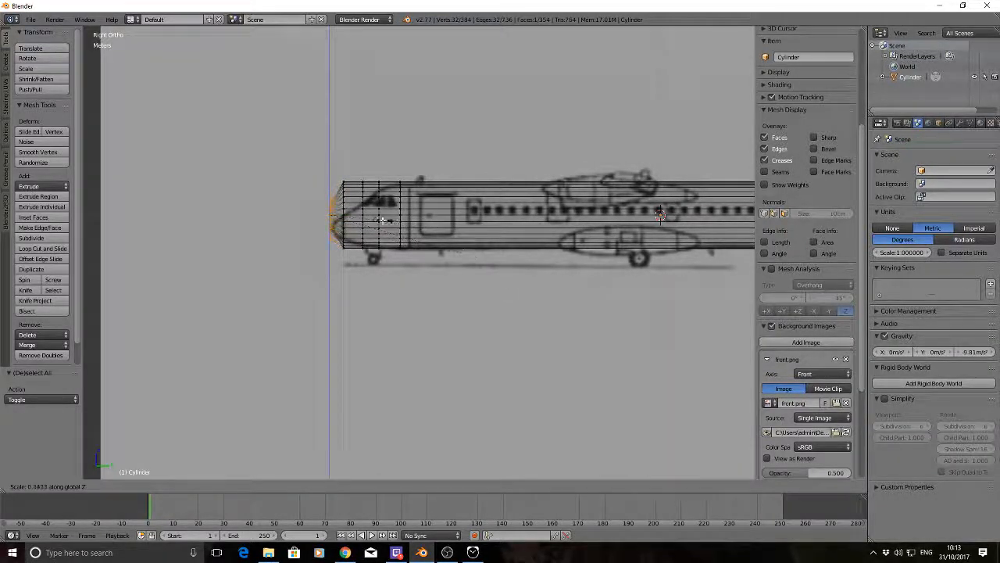
click(343, 215)
Step: Shrink the second ring behind the nose tip along Z and lower it to fit the blueprint's nose profile
drag(329, 178, 354, 279)
key(a)
key(b)
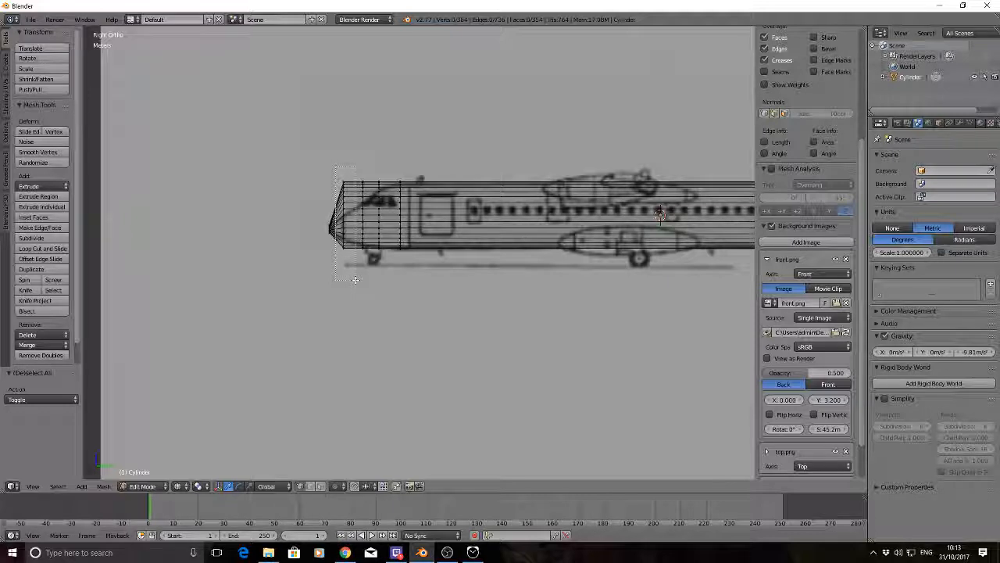
drag(354, 278, 354, 279)
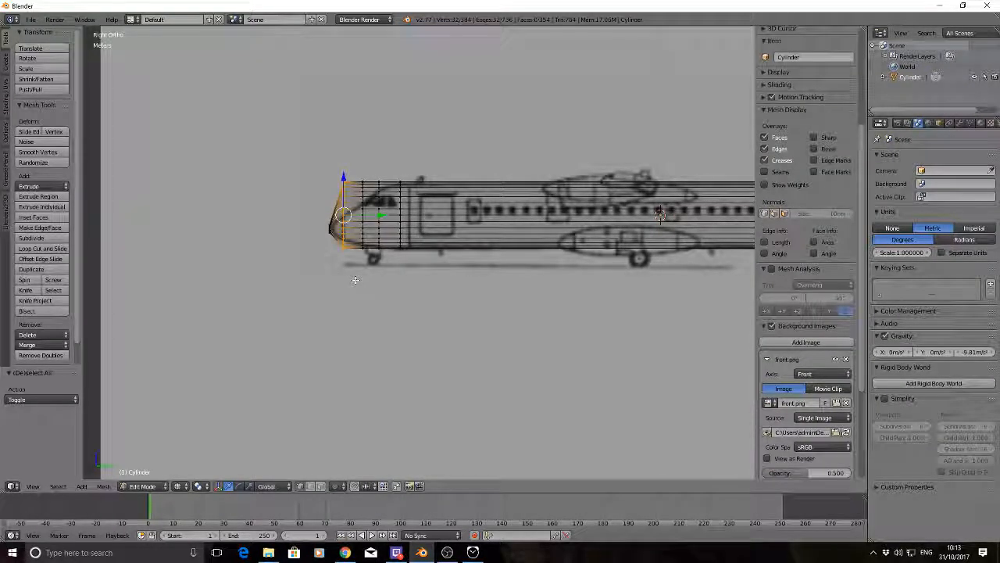
key(s)
key(z)
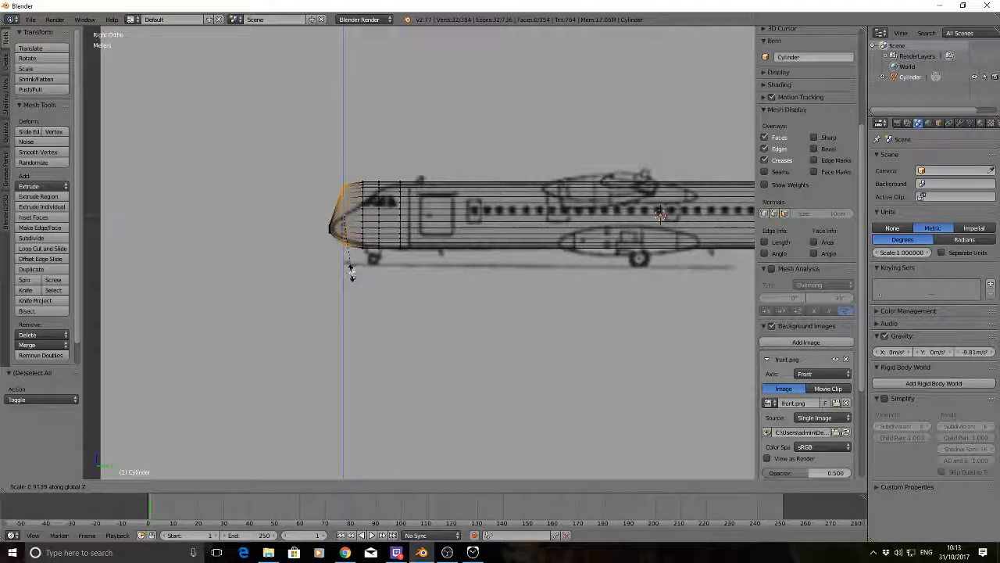
click(348, 237)
Step: Scale the ring at the front edge of the cockpit windows to about 0.51 along Z and lower it onto the nose outline
drag(344, 178, 371, 259)
key(a)
key(b)
key(s)
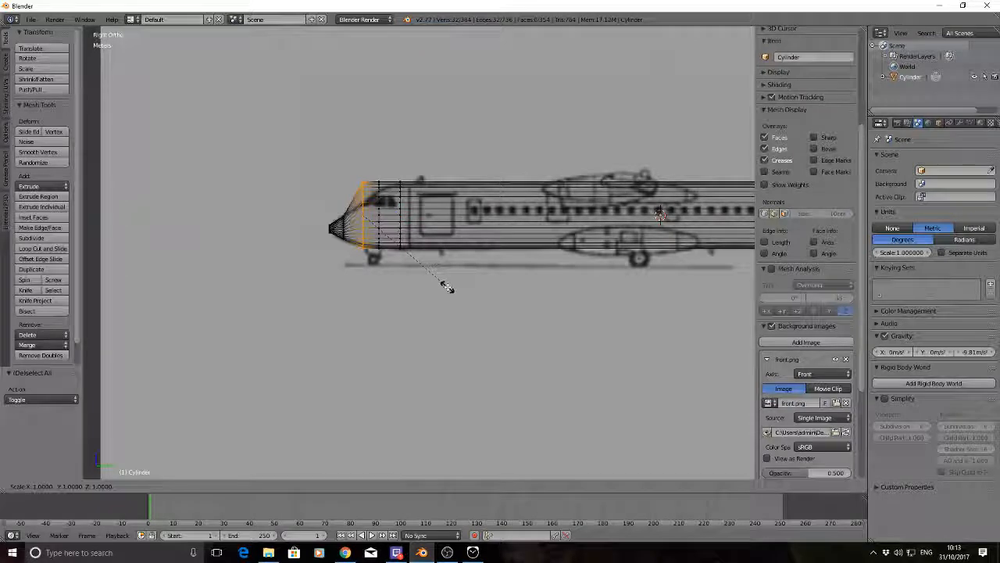
key(z)
click(404, 255)
key(g)
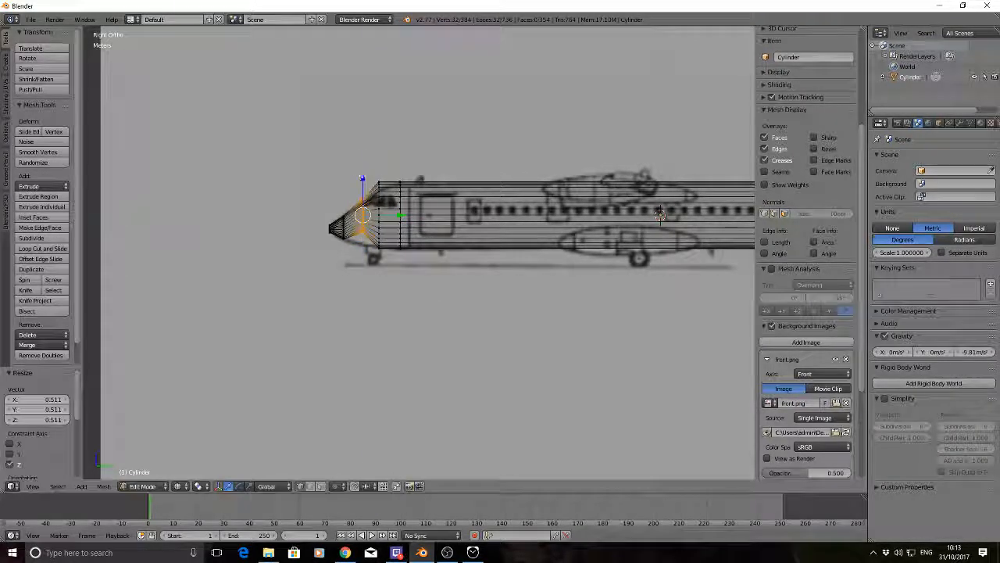
key(z)
click(368, 185)
Step: Scale the ring through the middle of the cockpit windows to about 0.82 along Z and lower it about 12.7 cm
key(a)
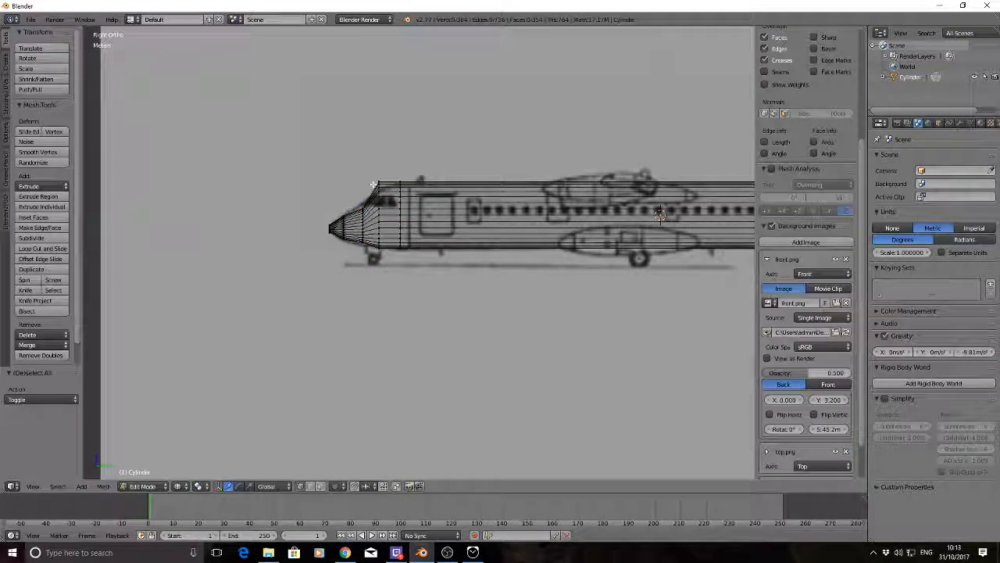
key(b)
drag(372, 179, 395, 268)
key(s)
key(z)
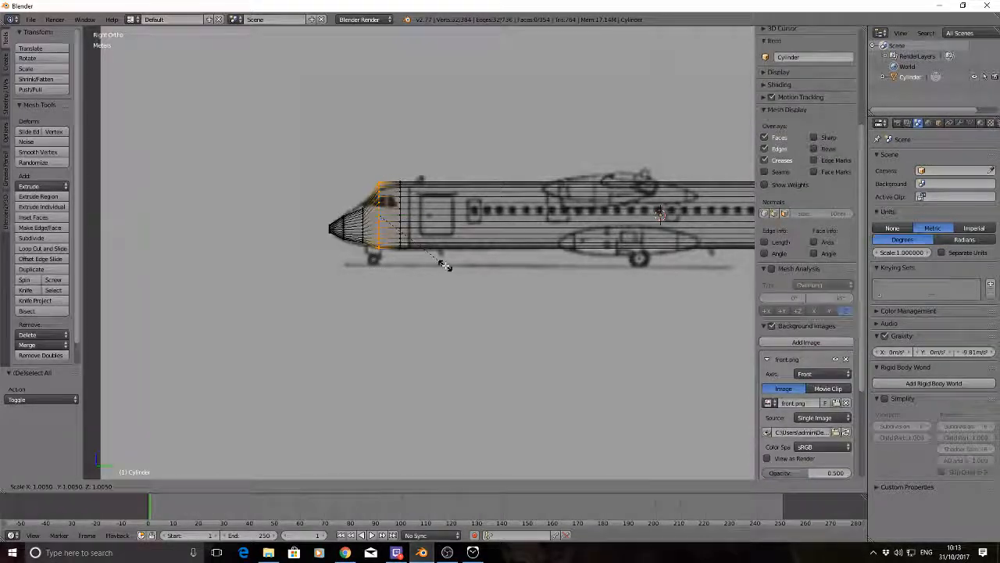
click(432, 256)
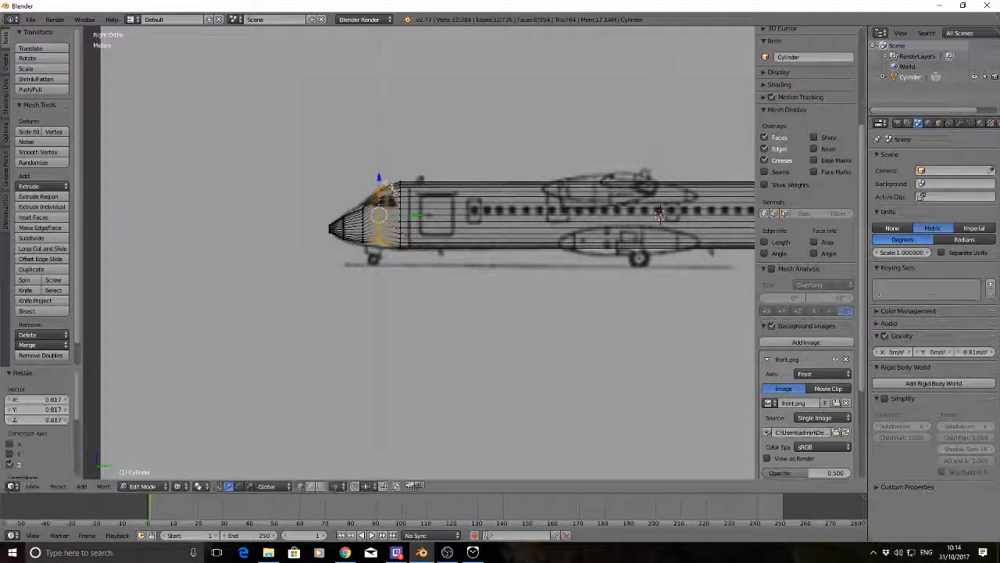
key(g)
key(z)
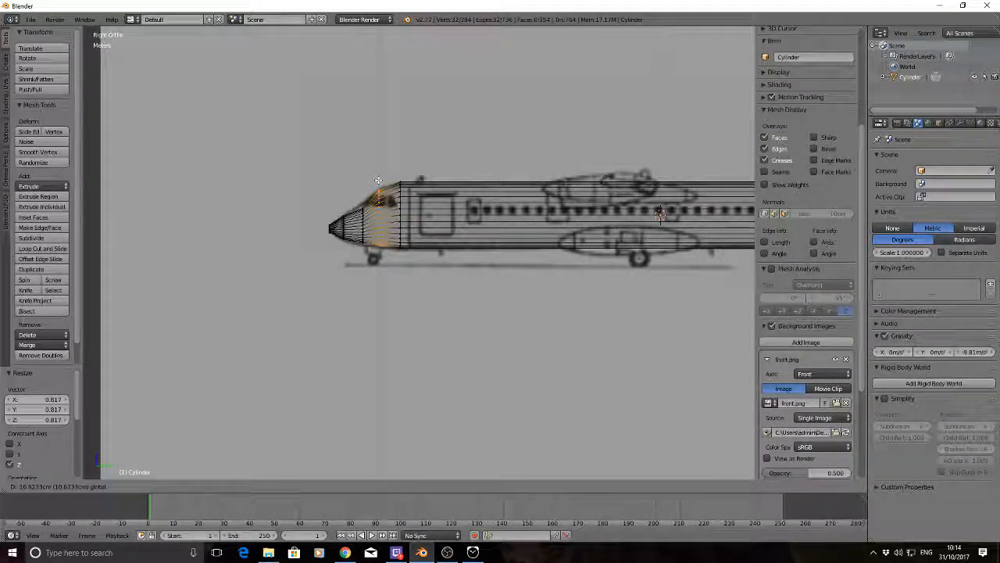
click(378, 181)
scroll(378, 183, up, 5)
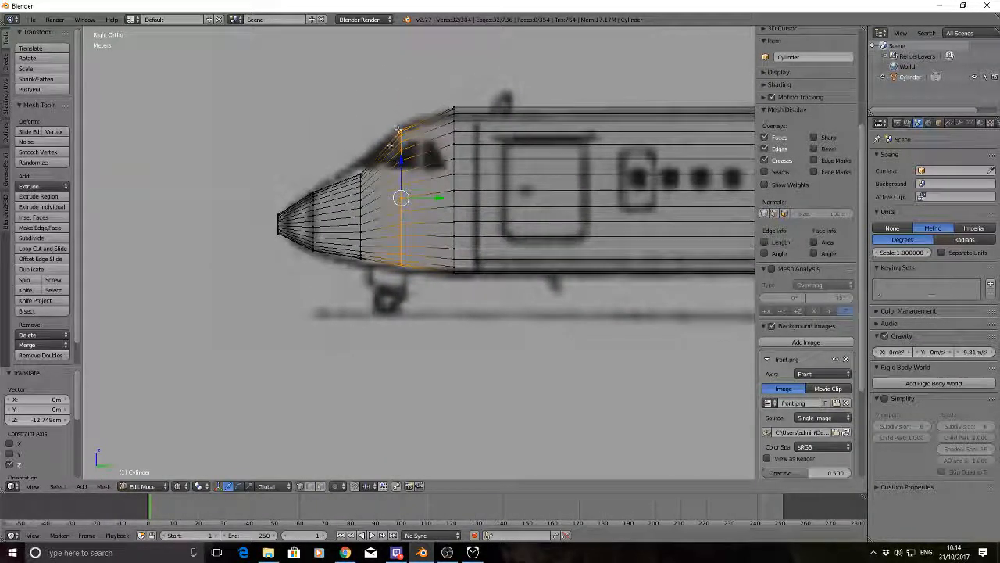
Step: Enlarge the ring at the front edge of the cockpit windows by about 1.115 along Z and raise it about 4.3 cm
key(a)
key(b)
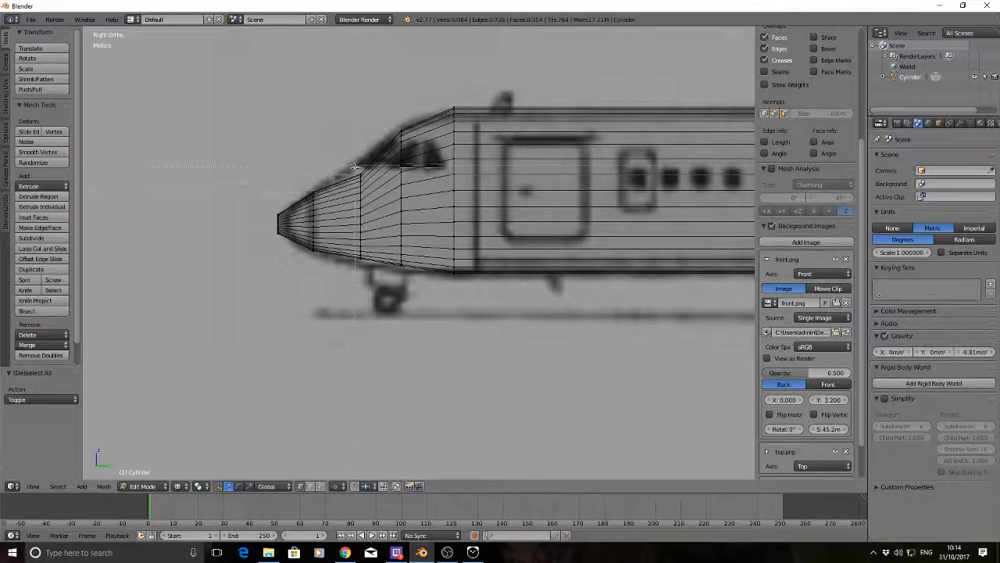
drag(354, 164, 365, 295)
key(s)
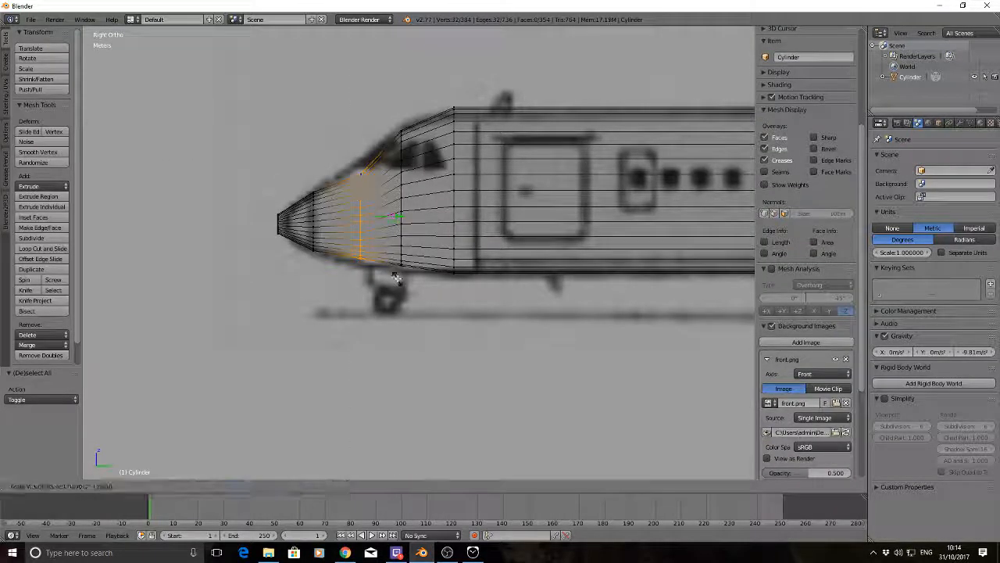
key(z)
click(404, 278)
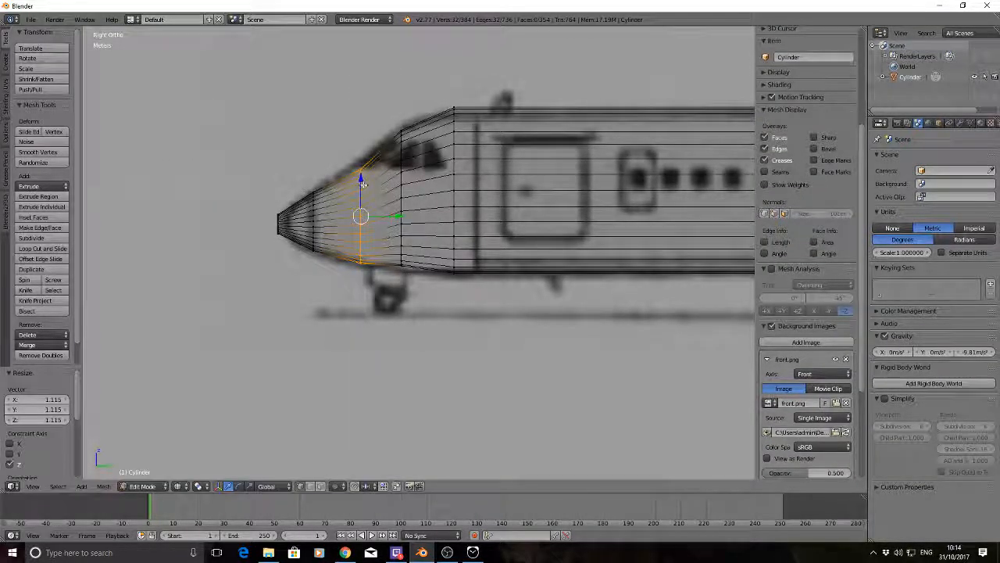
drag(360, 179, 360, 173)
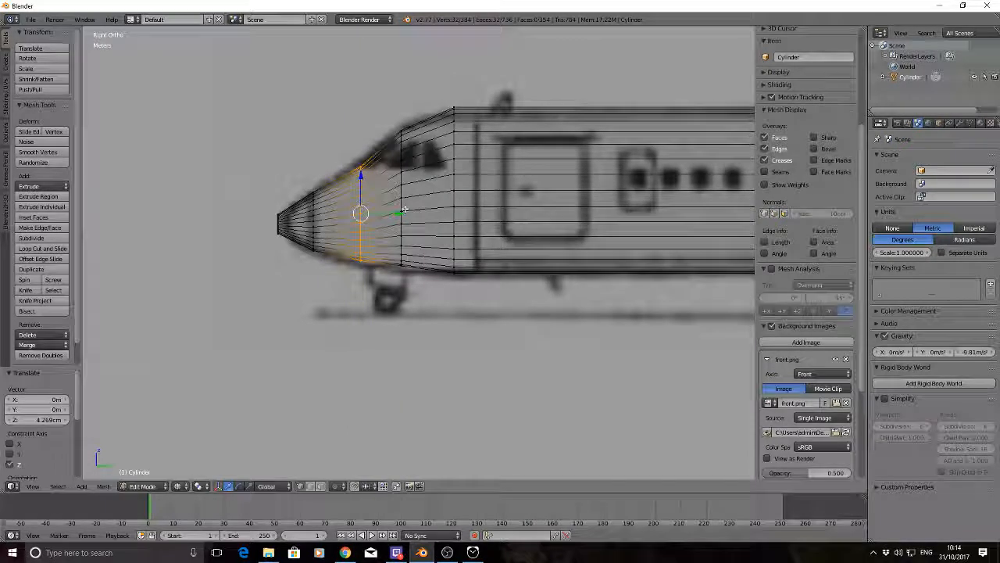
Step: Stretch the same window-front ring by about 1.1 along Z and raise it another 3.4 cm to meet the blueprint's upper outline
key(s)
key(z)
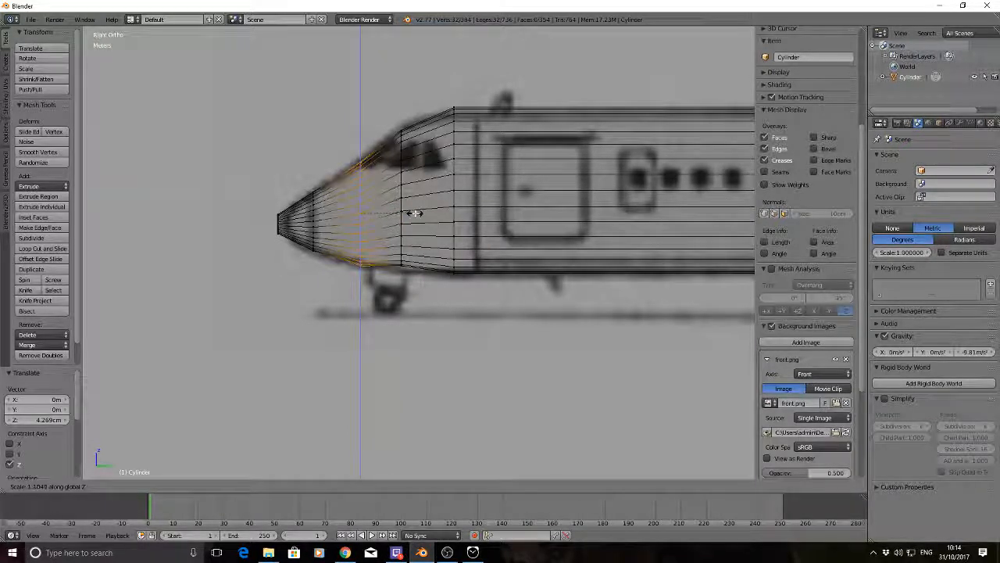
click(414, 212)
drag(360, 179, 359, 173)
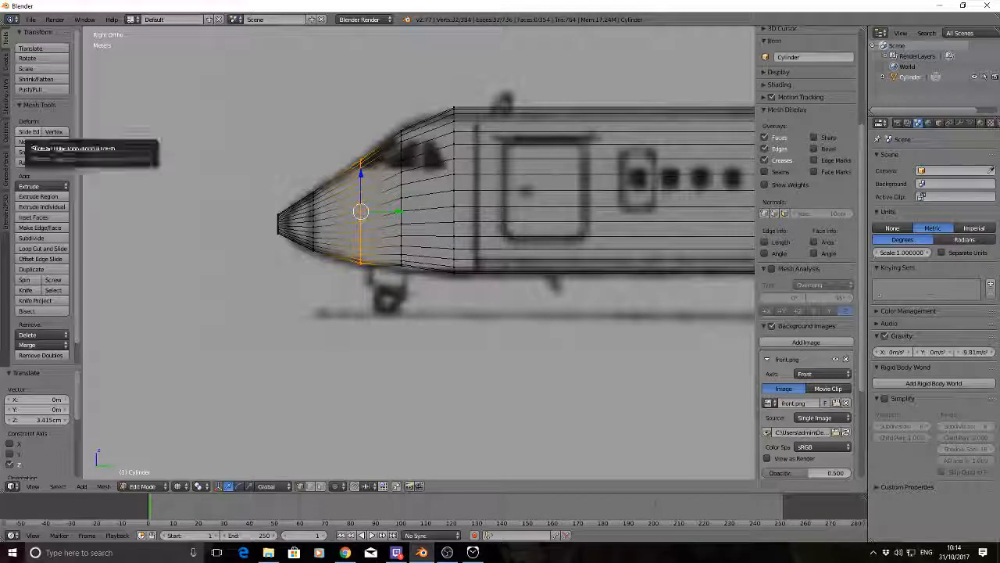
click(345, 552)
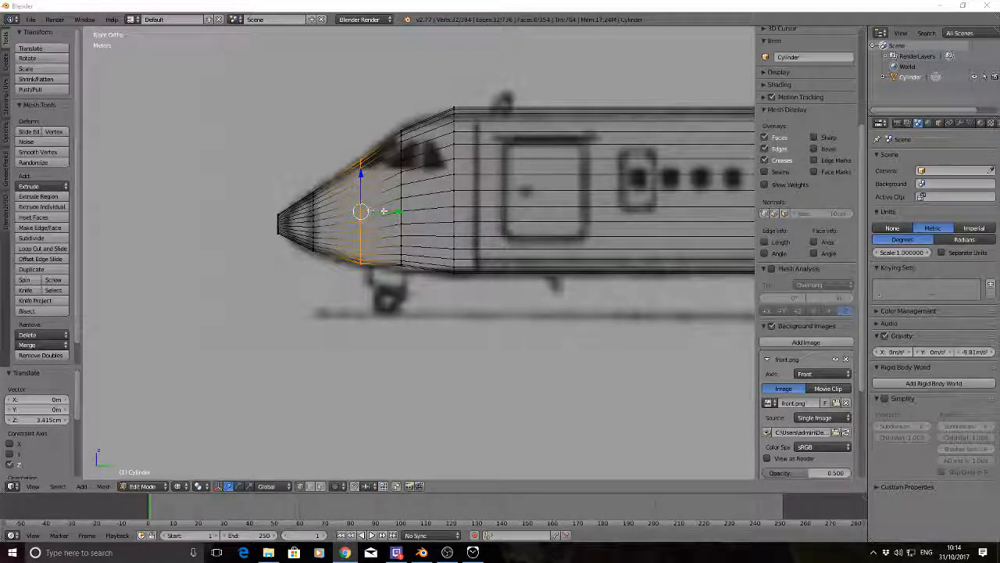
Step: Reduce the window-front ring to about 0.96 along Z and readjust its vertical position against the nose outline
scroll(391, 212, down, 3)
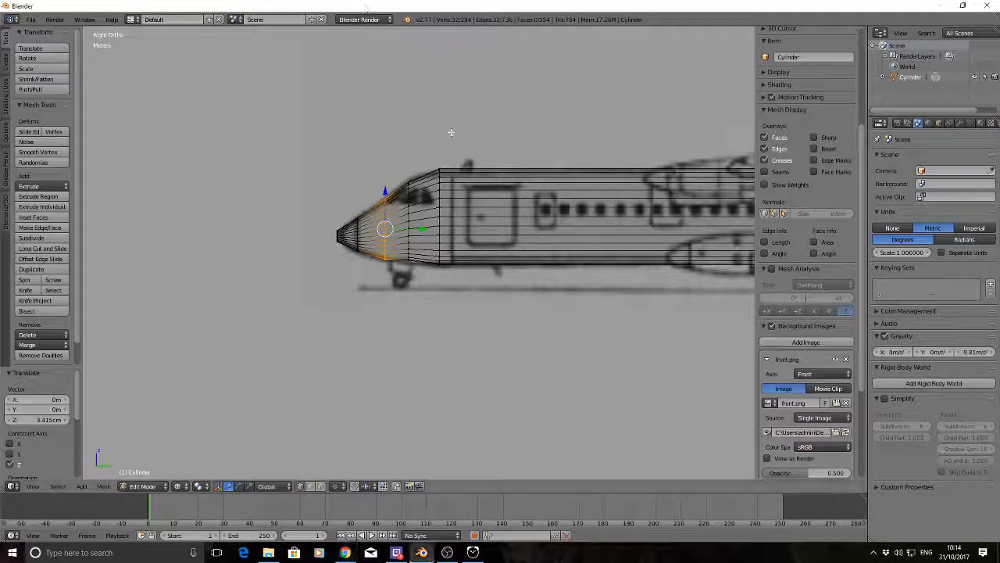
key(s)
key(z)
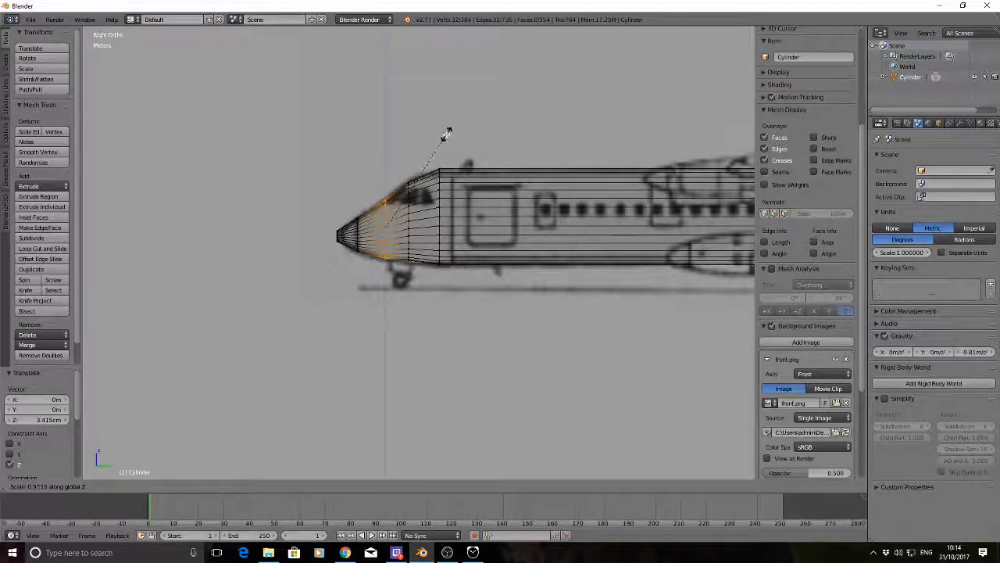
click(447, 133)
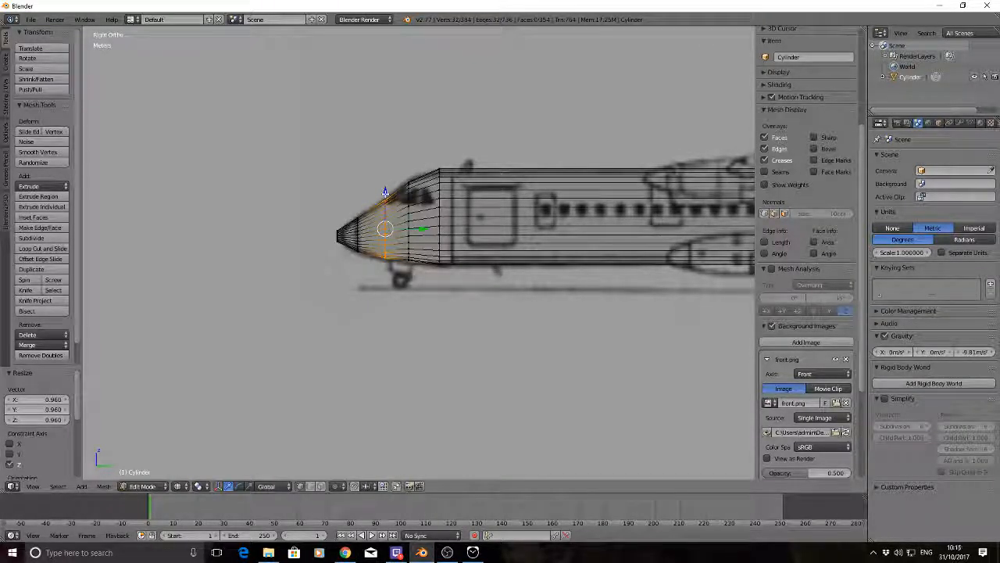
key(g)
key(z)
click(386, 193)
scroll(806, 312, down, 4)
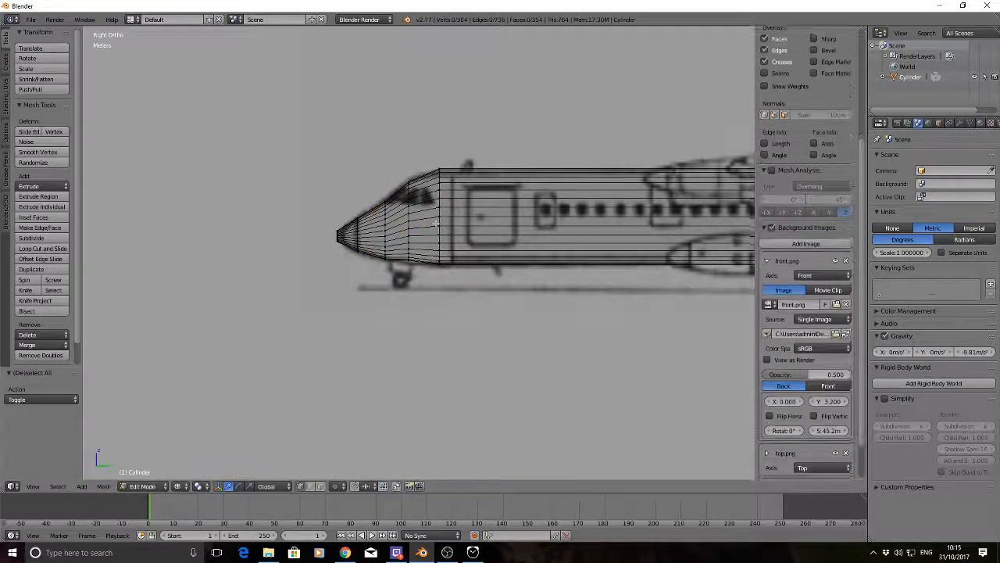
Step: Scale the ring through the middle of the cockpit windows by about 1.024 along Z and lower it about 4.4 cm
key(a)
drag(416, 278, 417, 279)
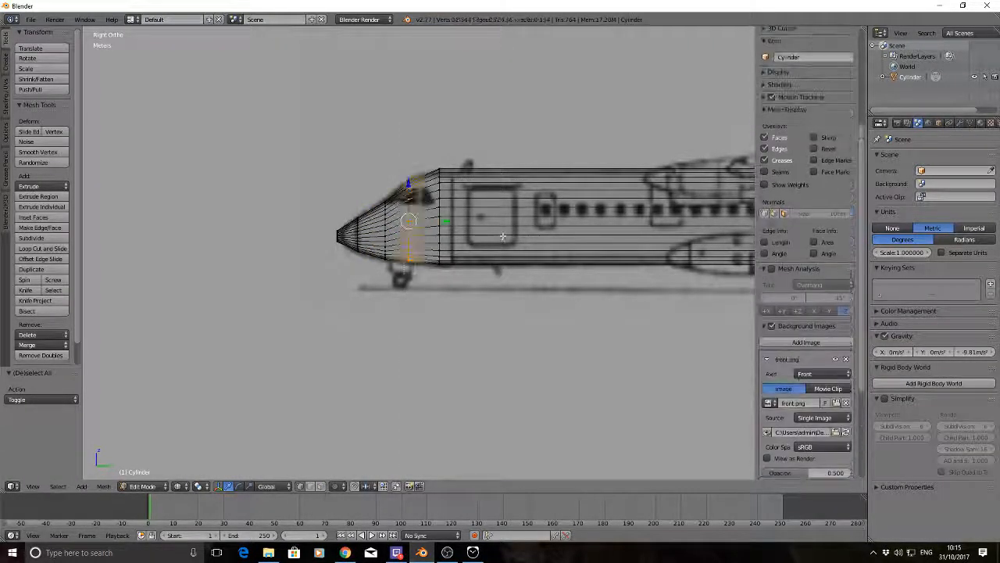
key(s)
key(z)
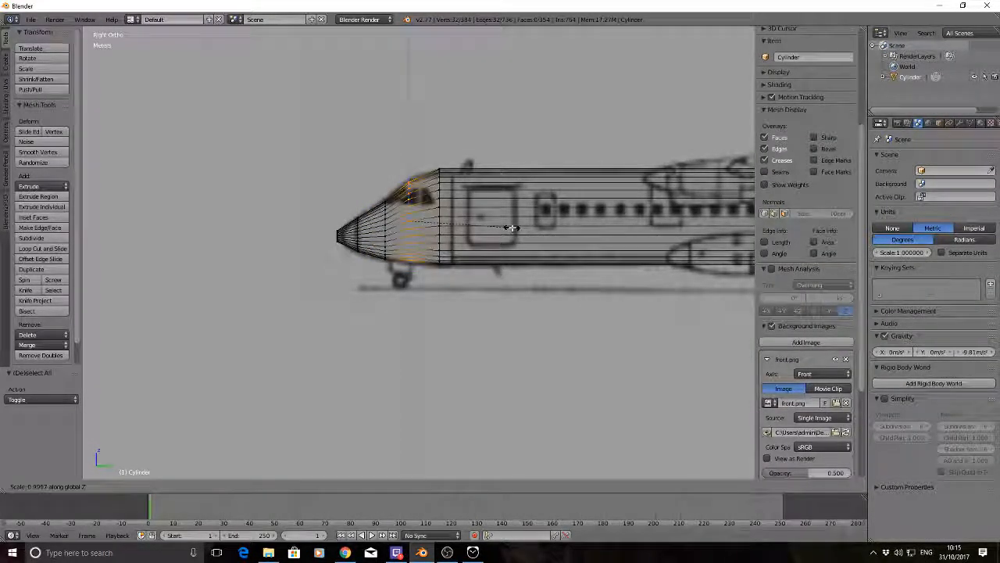
click(509, 226)
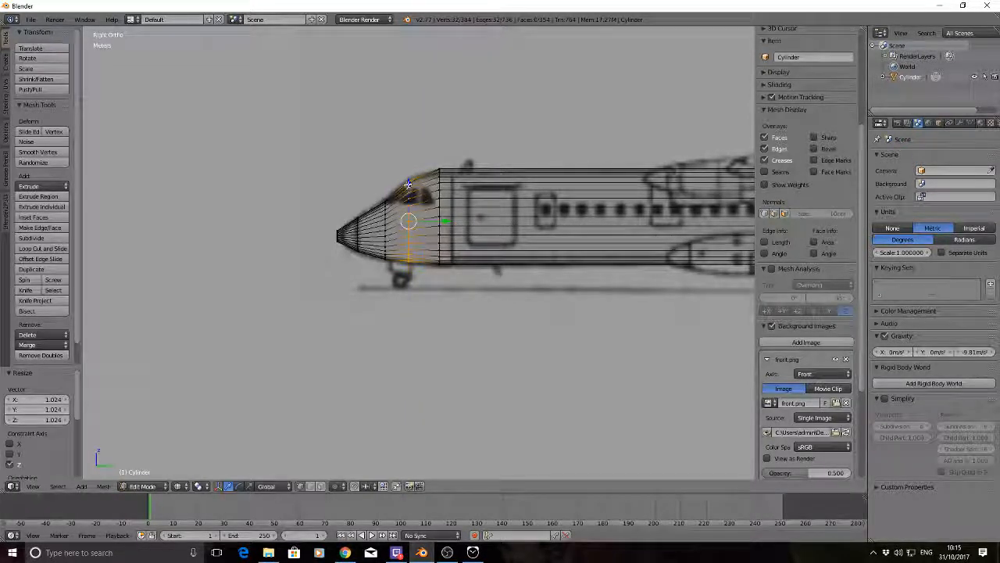
drag(409, 184, 408, 186)
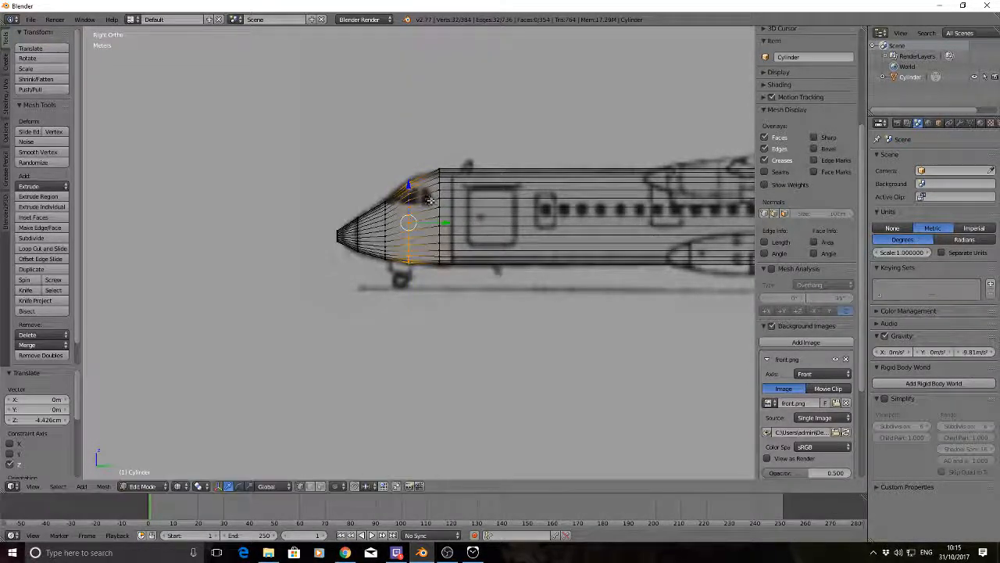
Step: Move the nose-tip ring back about 7.4 cm along Y and scale it to about 0.8 along Z
key(a)
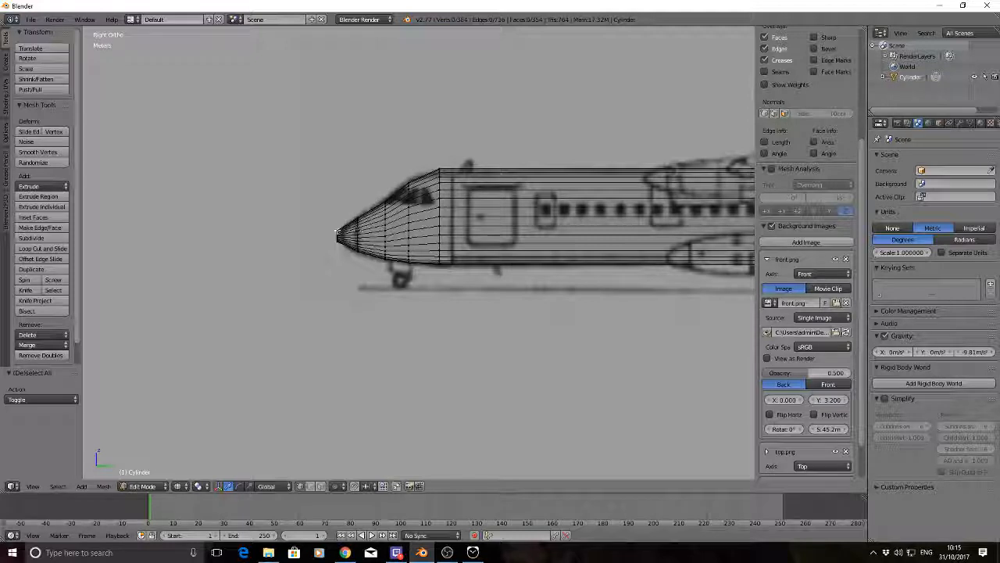
right_click(339, 235)
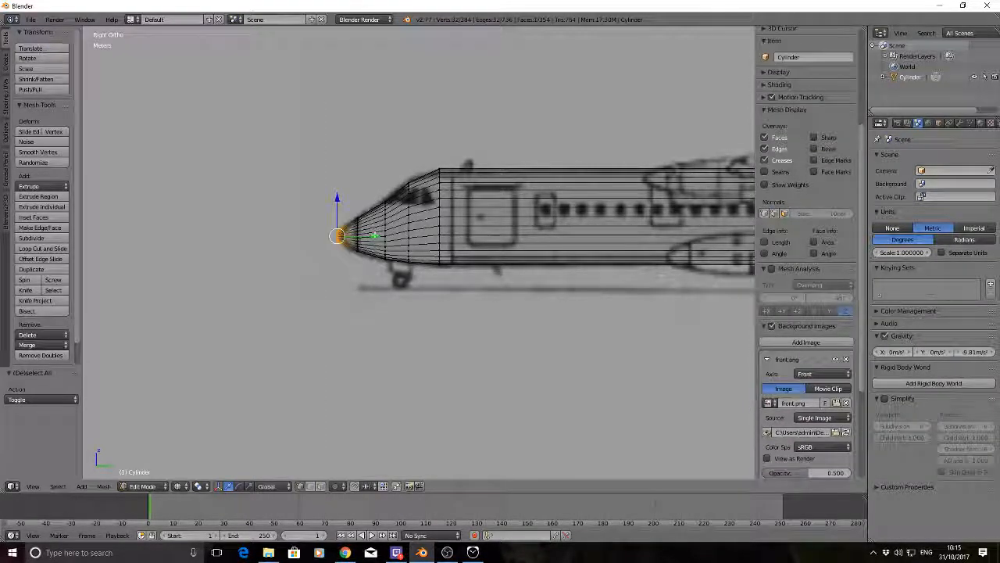
drag(372, 234, 378, 236)
key(s)
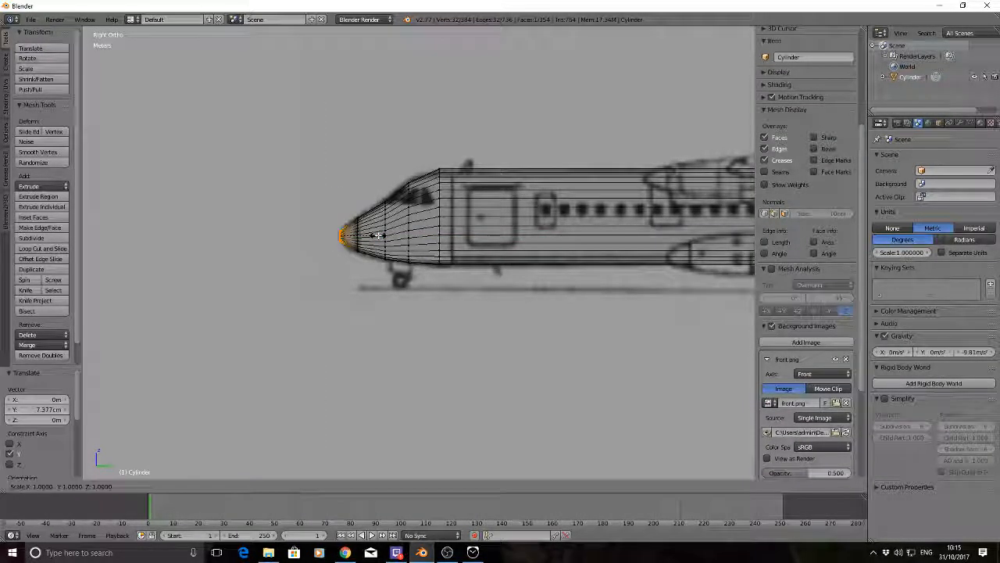
key(z)
click(372, 236)
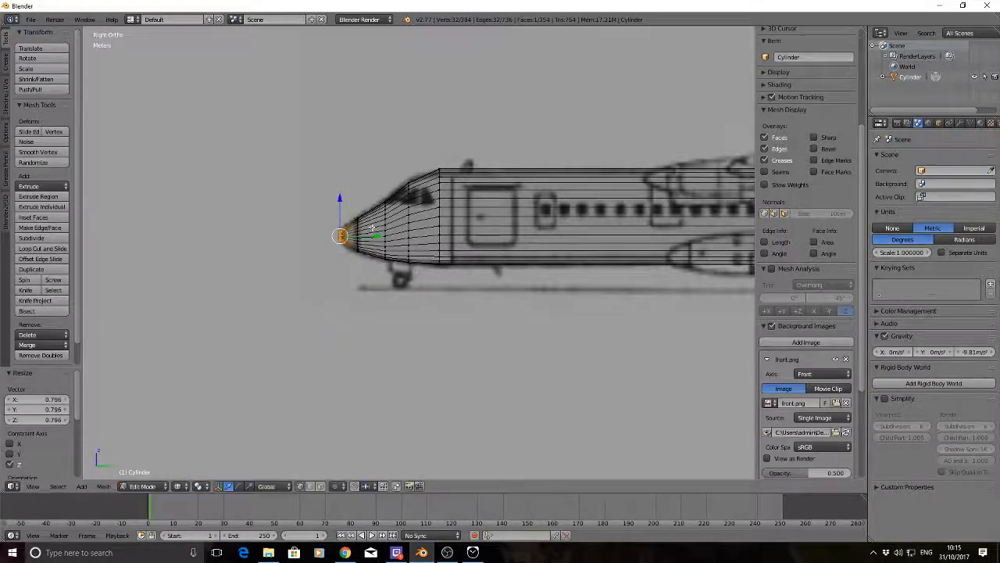
key(a)
scroll(361, 205, down, 5)
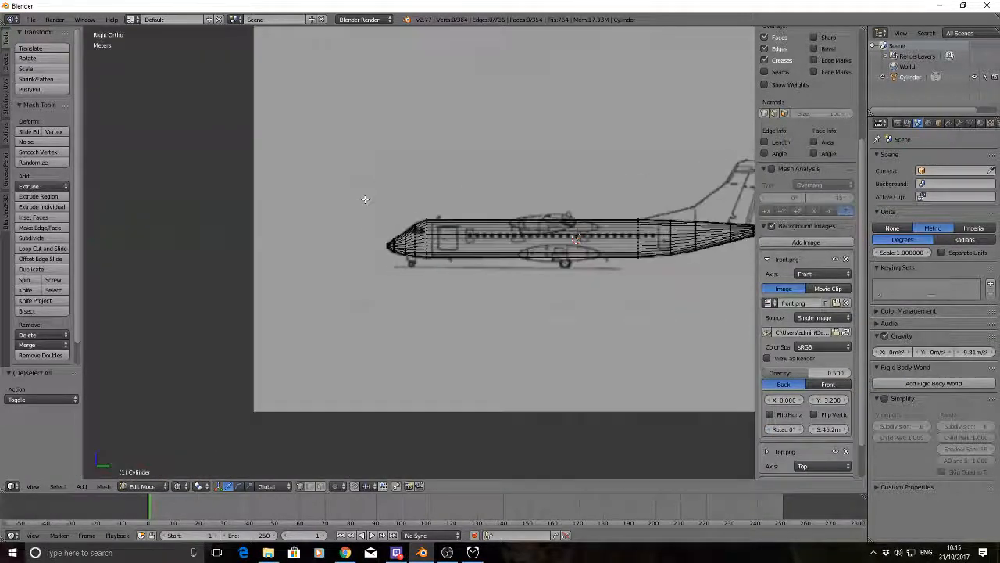
scroll(459, 228, down, 1)
scroll(461, 234, up, 6)
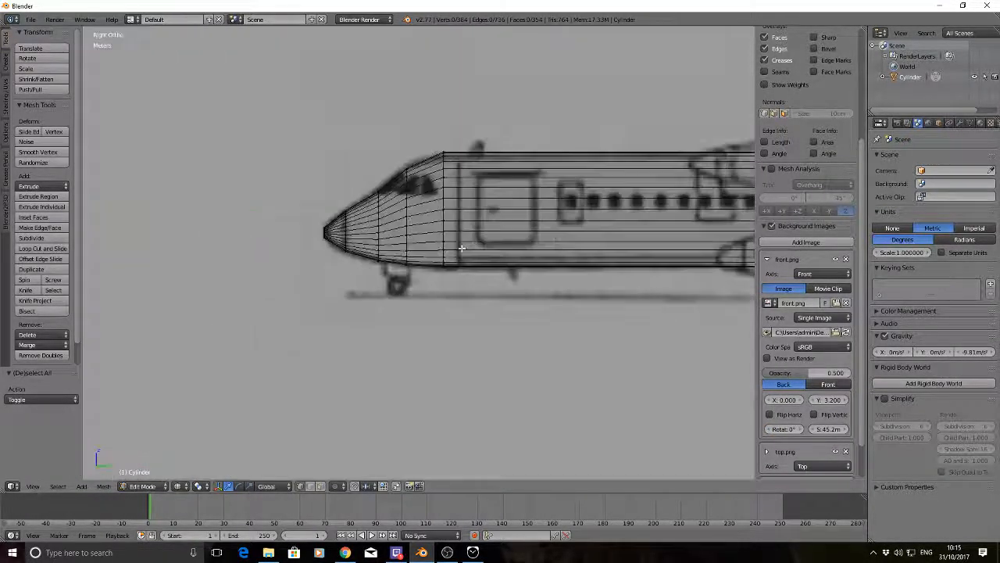
scroll(423, 191, down, 7)
mouse_move(437, 196)
middle_down()
mouse_move(572, 212)
mouse_move(507, 255)
mouse_move(435, 183)
middle_up()
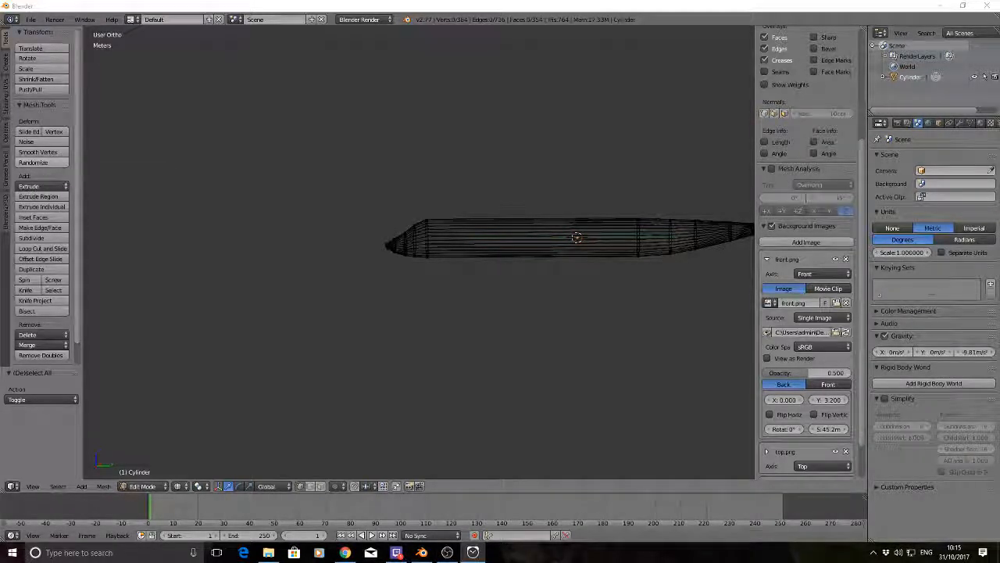
Step: Compare the fuselage mesh with the top and front blueprints, and examine the ATR 72 reference photo in Chrome
middle_drag(547, 174, 505, 182)
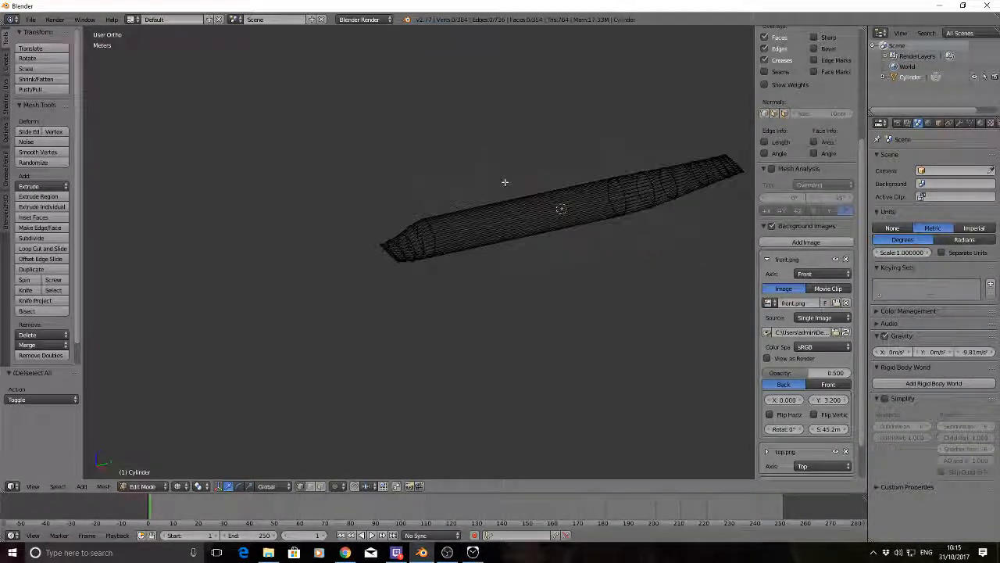
key(KP_7)
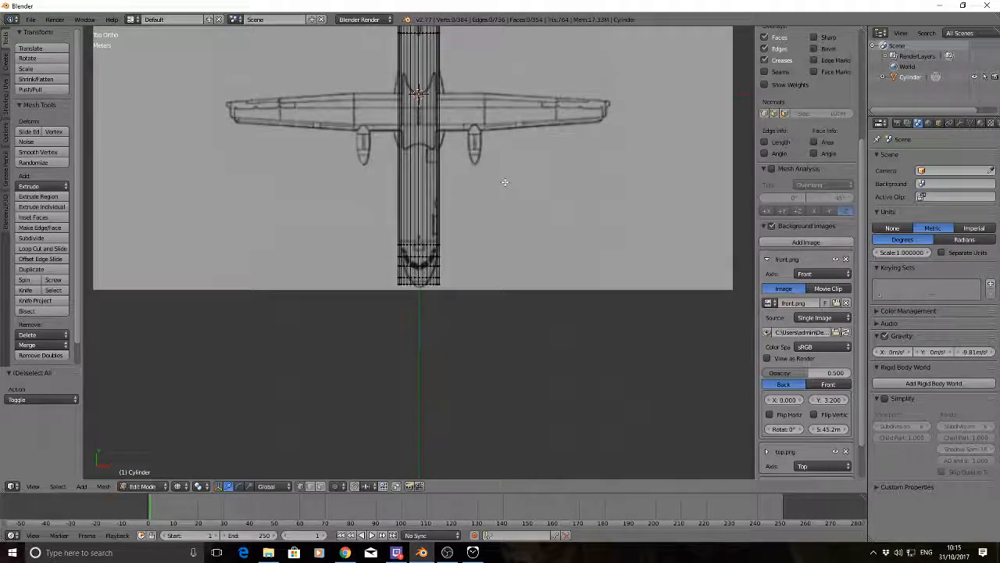
scroll(505, 182, down, 4)
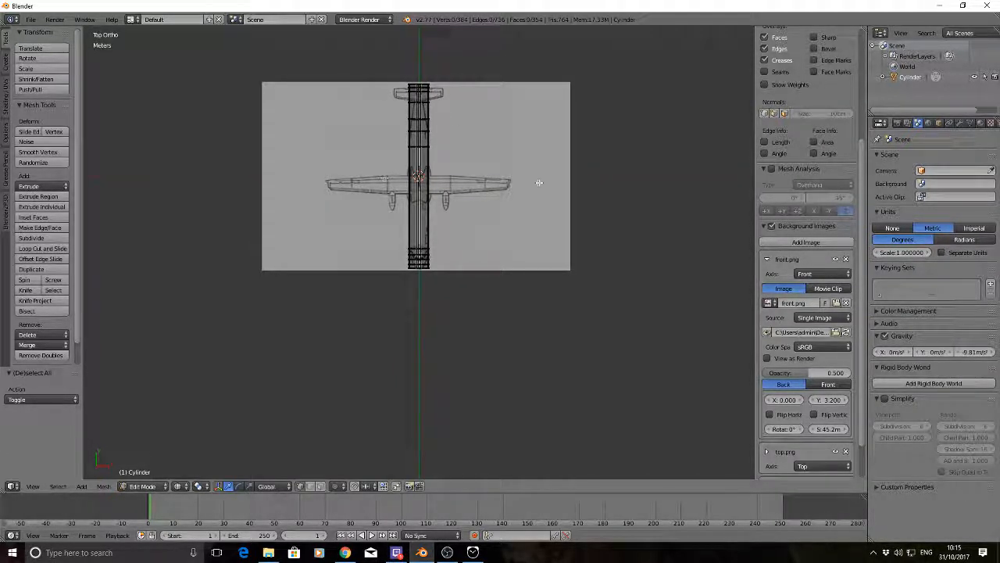
middle_drag(511, 246, 493, 197)
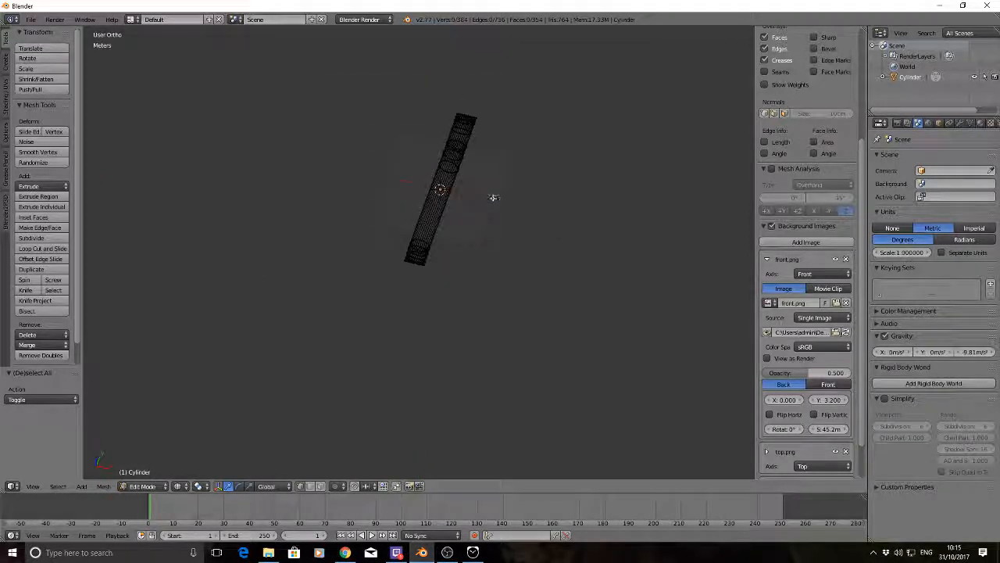
key(KP_1)
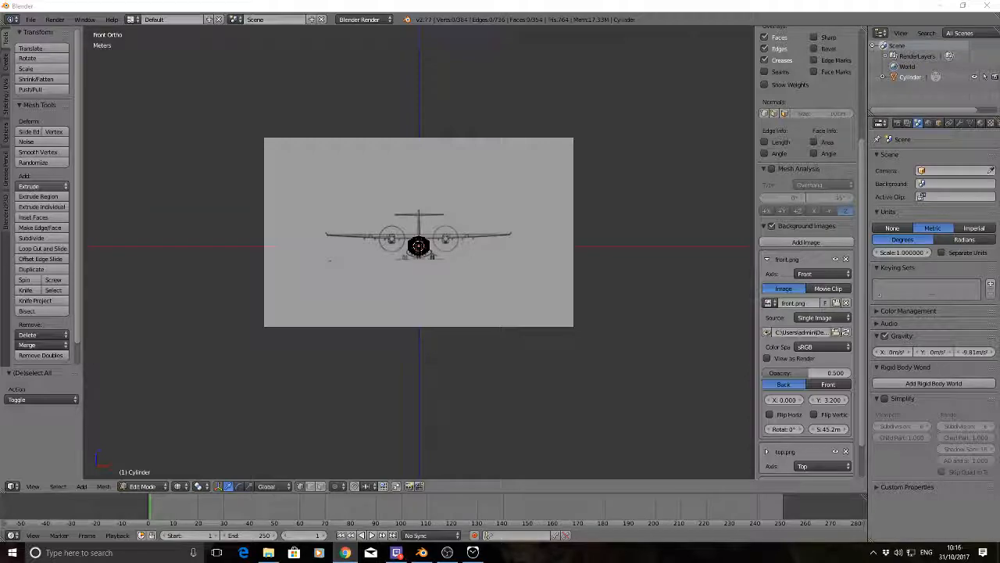
click(344, 552)
drag(526, 12, 525, 1)
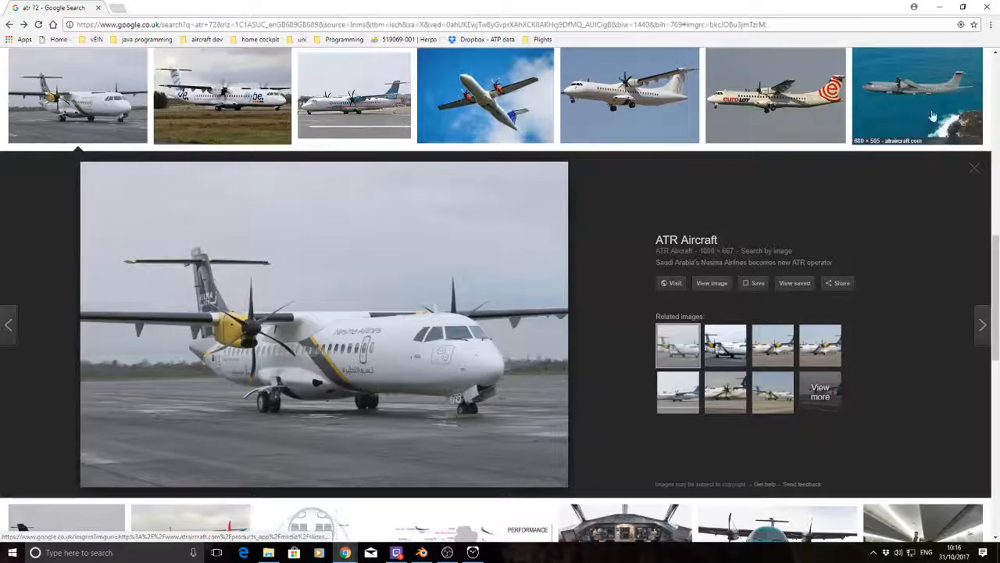
drag(728, 8, 0, 87)
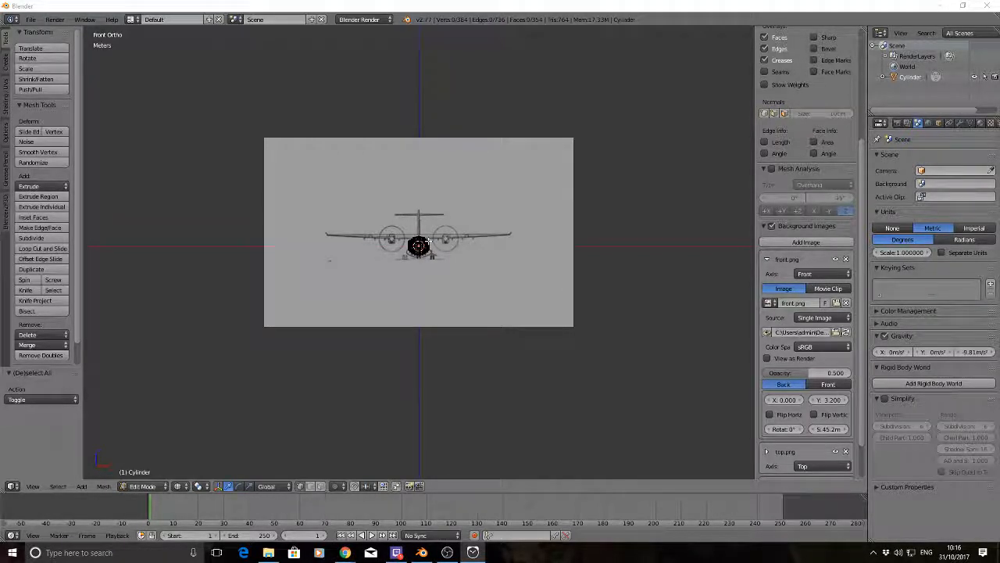
click(265, 5)
Step: In top view, scale the edge ring midway along the tail taper to about 0.76 along X to match the blueprint
key(KP_7)
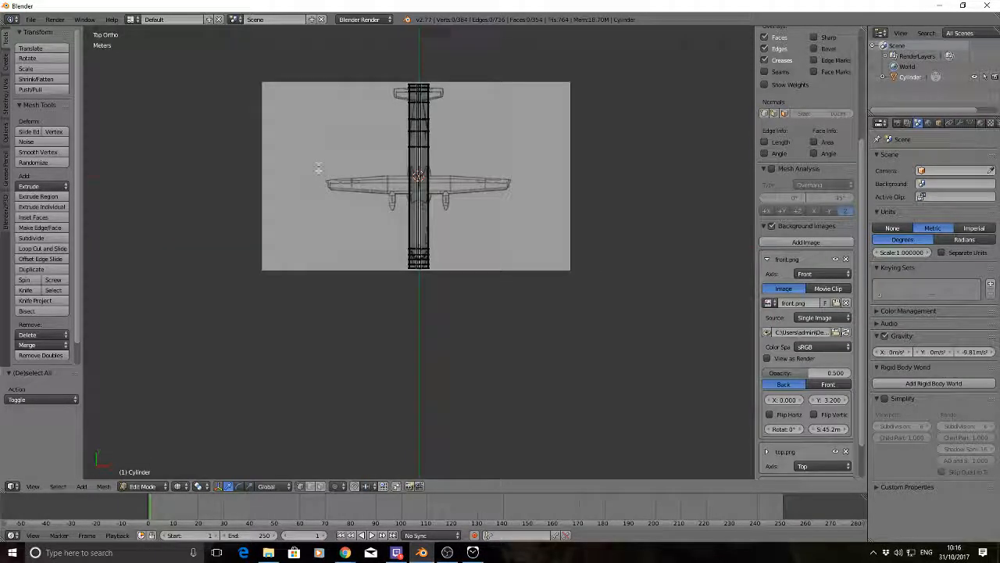
shift+middle_drag(438, 186, 444, 234)
scroll(452, 279, up, 4)
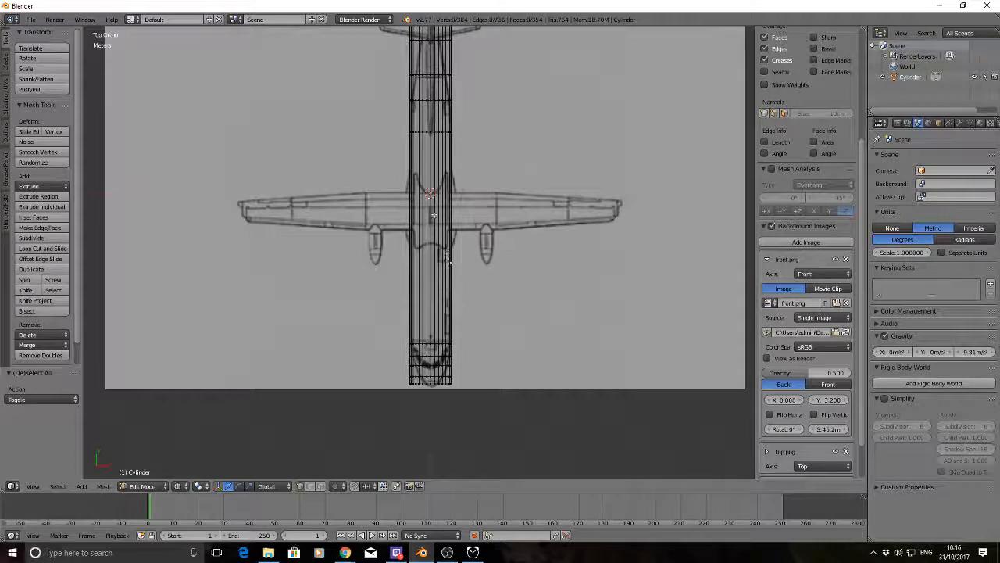
scroll(430, 127, up, 3)
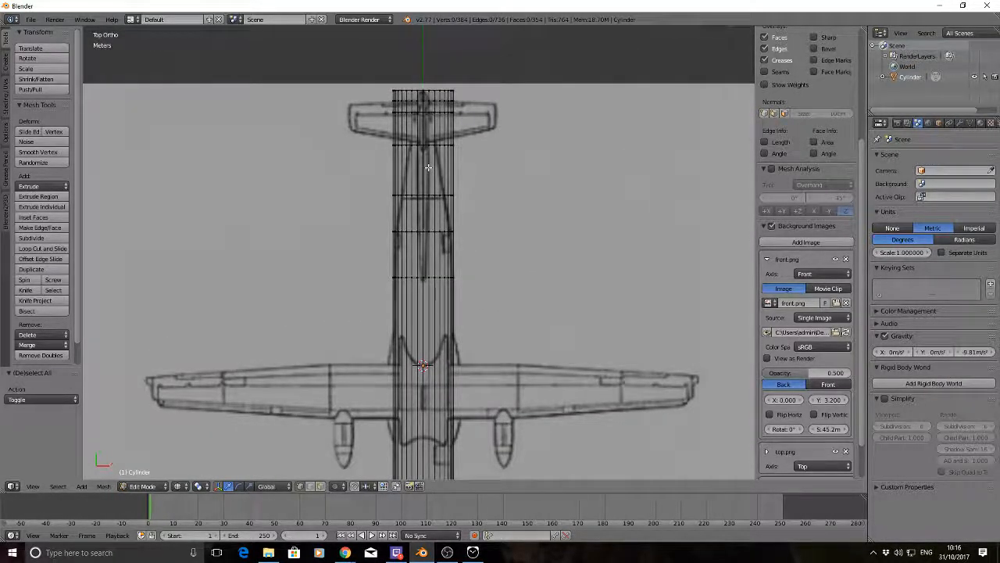
key(b)
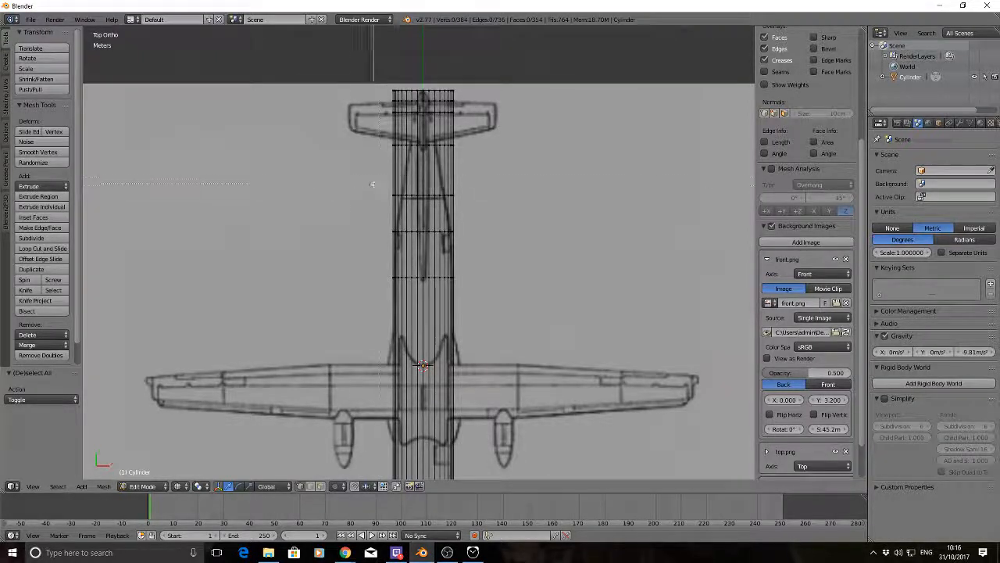
drag(372, 183, 519, 204)
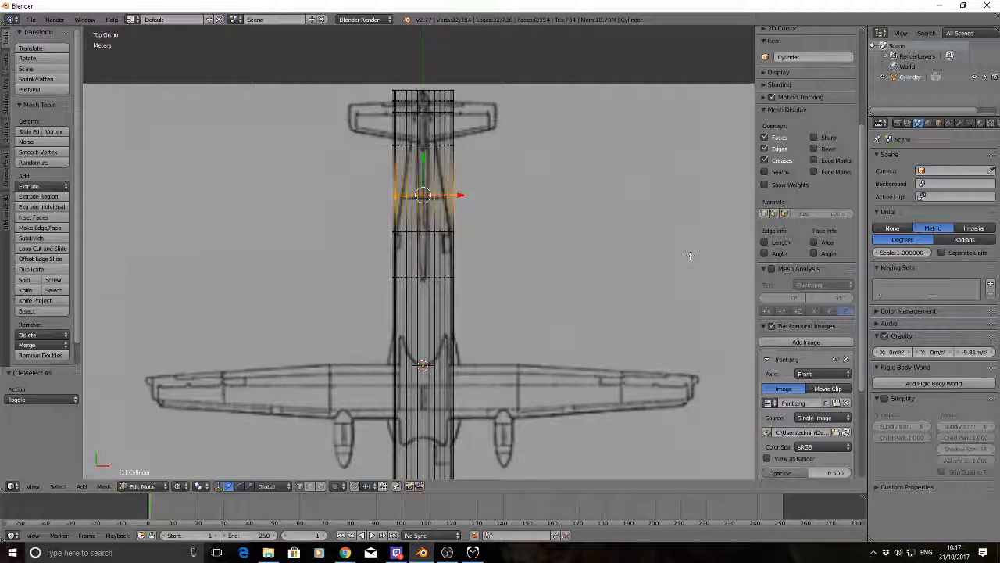
key(s)
key(x)
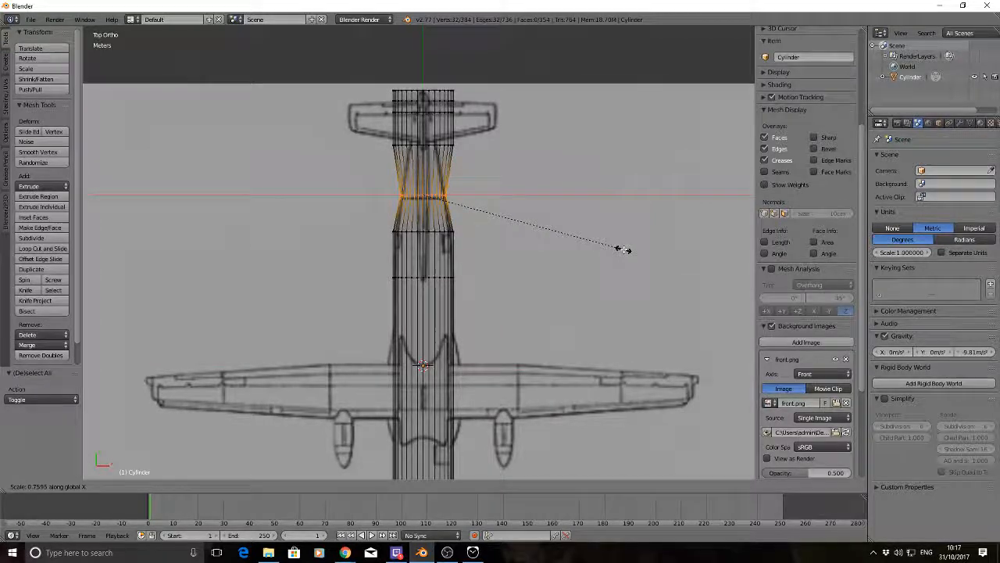
click(624, 249)
key(a)
Step: Narrow the edge ring just ahead of the tailplane along X to fit the tapering outline of the top-view blueprint
key(b)
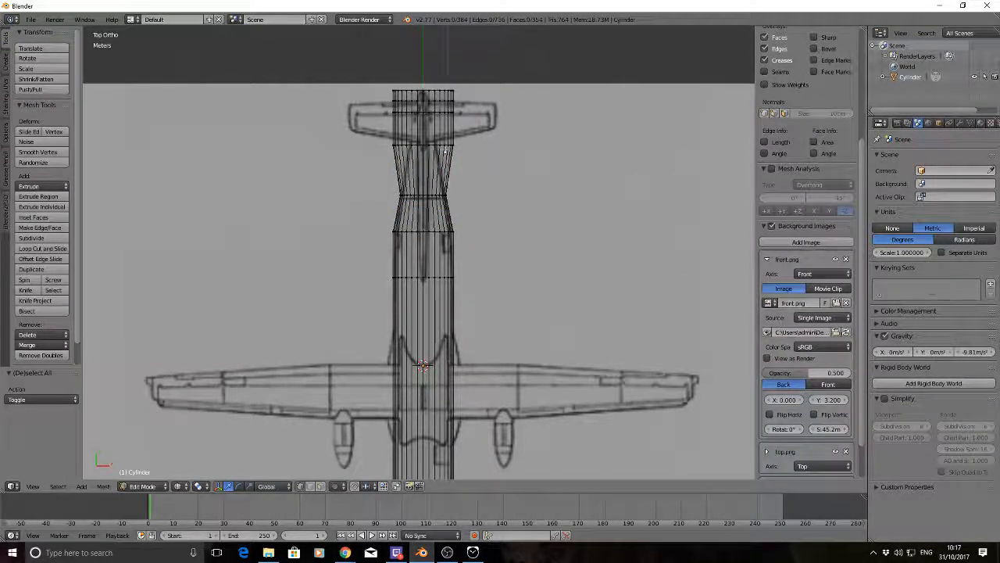
drag(383, 133, 495, 157)
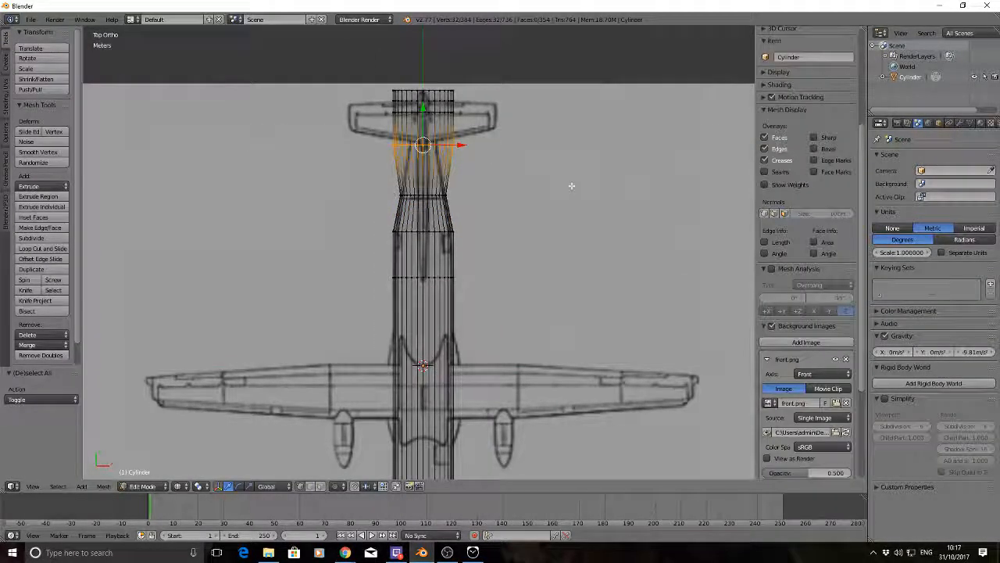
key(s)
key(x)
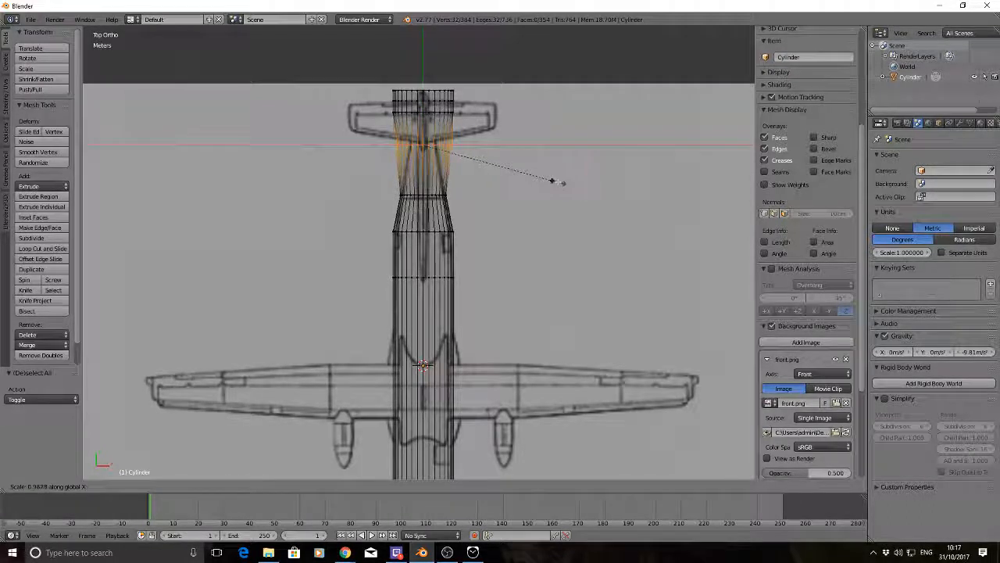
click(493, 165)
key(a)
Step: Scale the edge ring crossing the middle of the tailplane to about 0.27 along X to continue the tail taper
key(b)
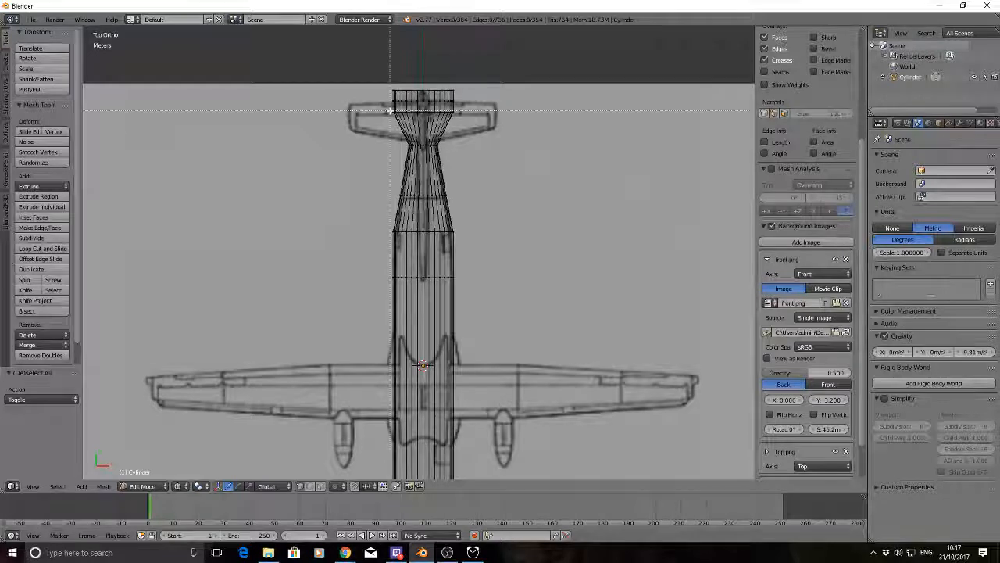
drag(519, 131, 519, 130)
key(s)
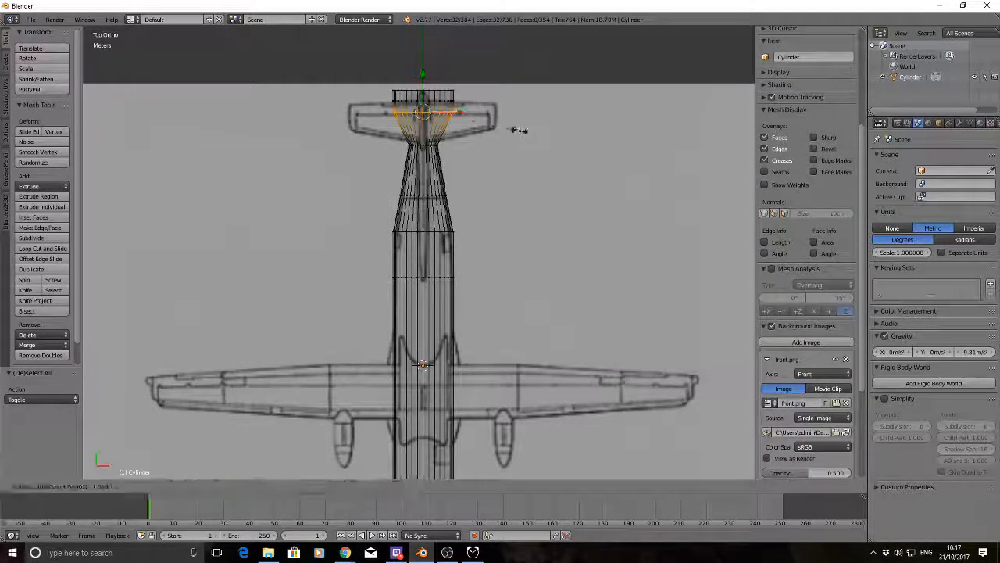
key(x)
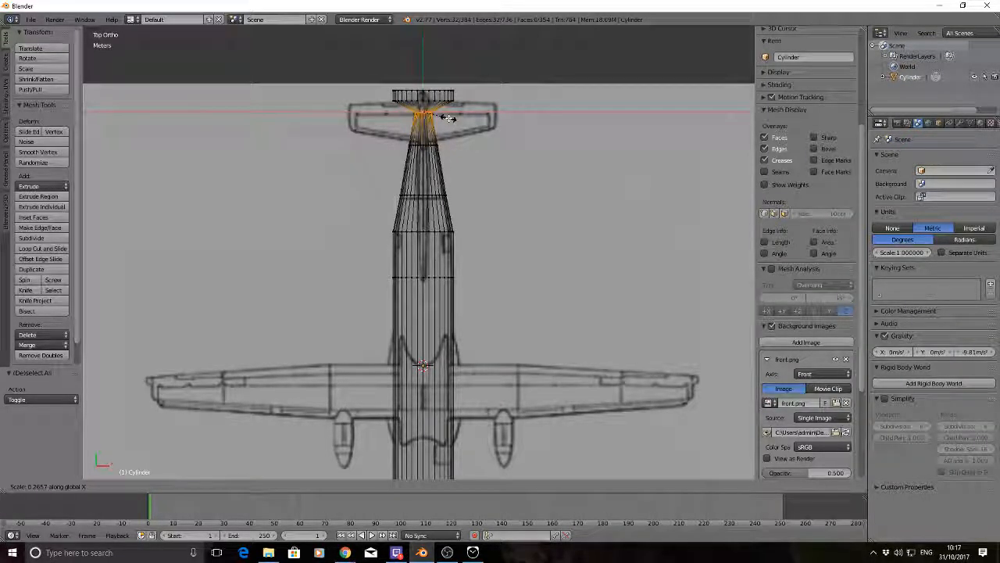
click(447, 115)
key(a)
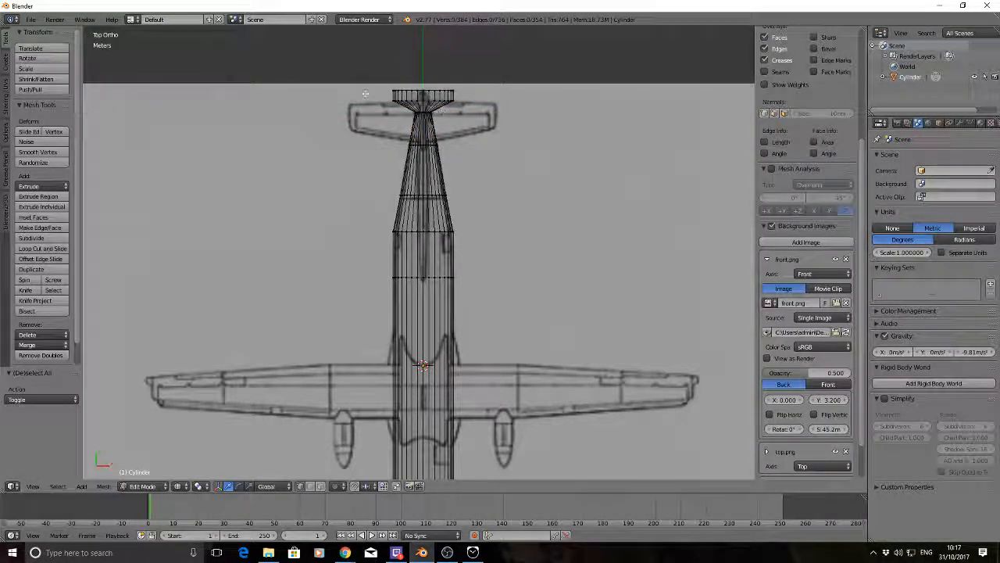
Step: Scale the second-to-last tail ring to 0.230 along X
key(b)
drag(387, 96, 460, 108)
key(s)
key(x)
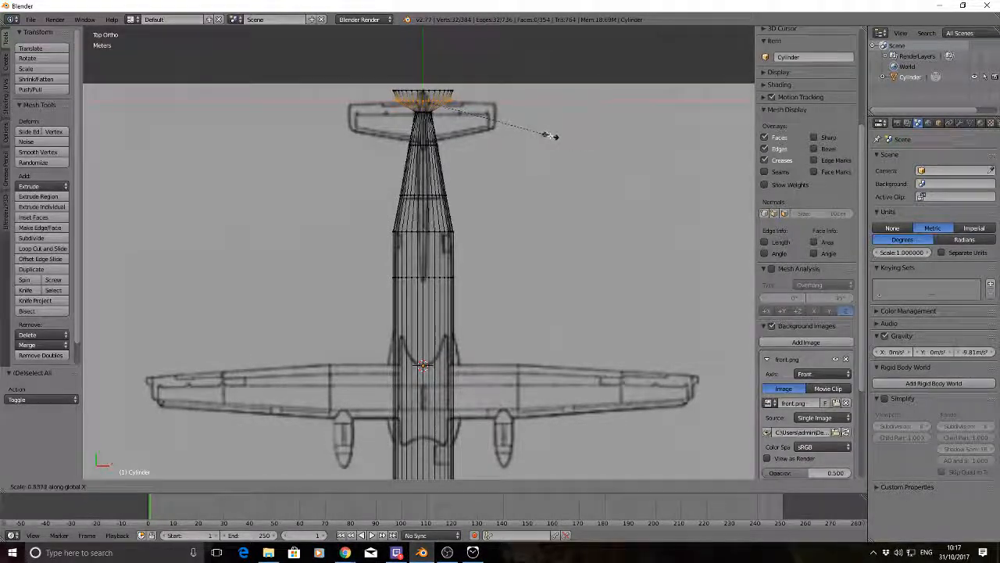
key(0)
key(Return)
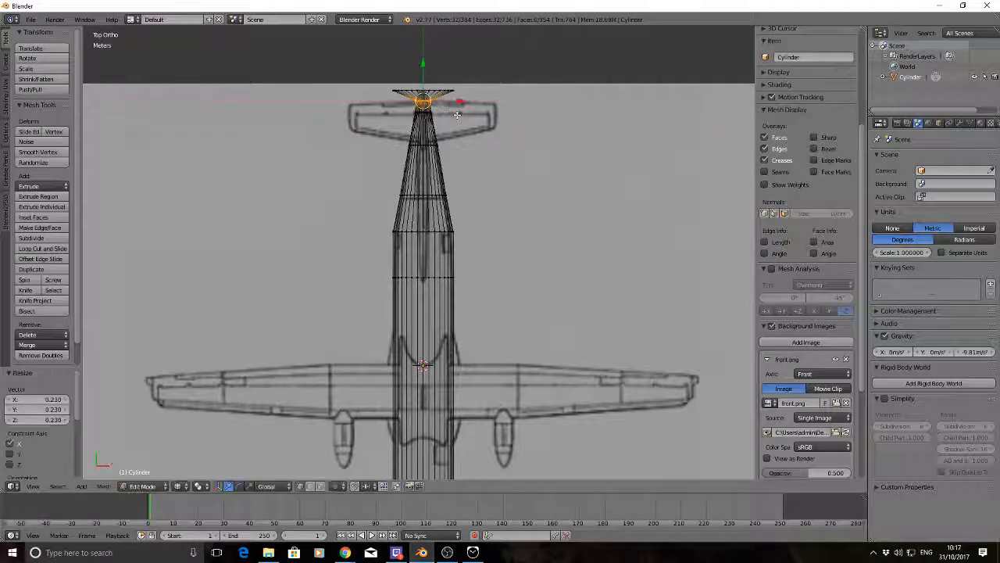
key(a)
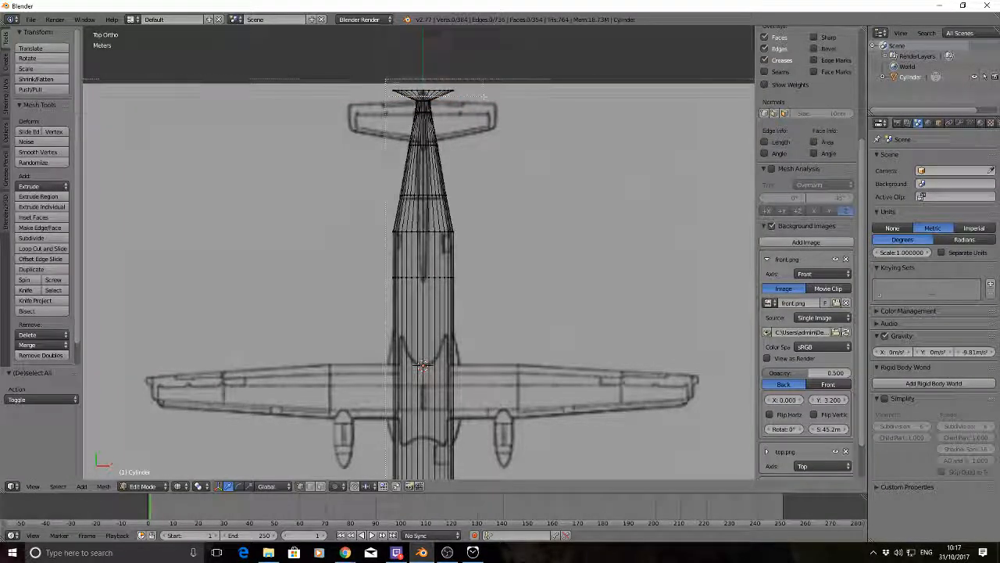
Step: Narrow the rearmost tail ring along X so the fuselage ends in a slim tip
drag(386, 79, 469, 103)
key(s)
key(x)
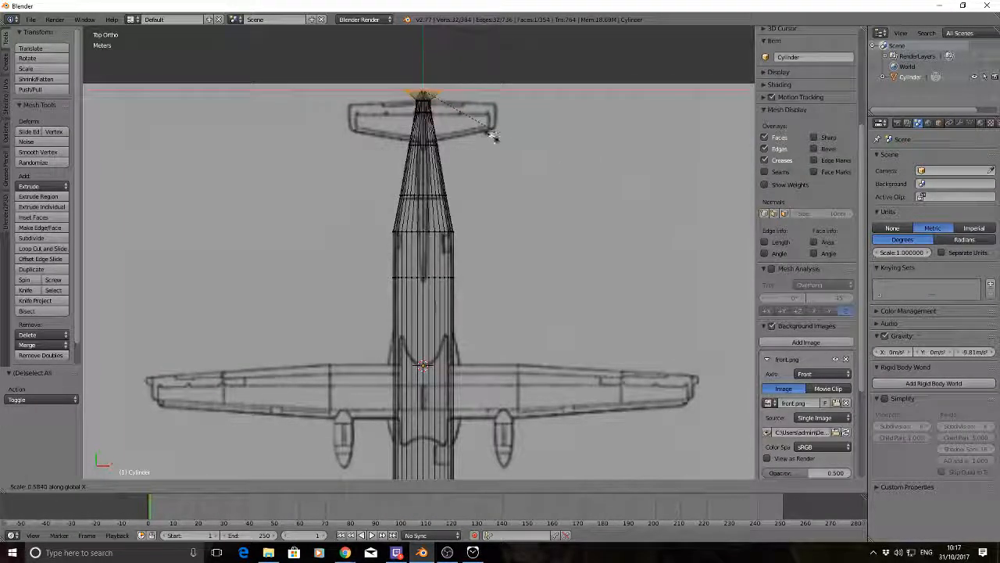
click(436, 106)
key(a)
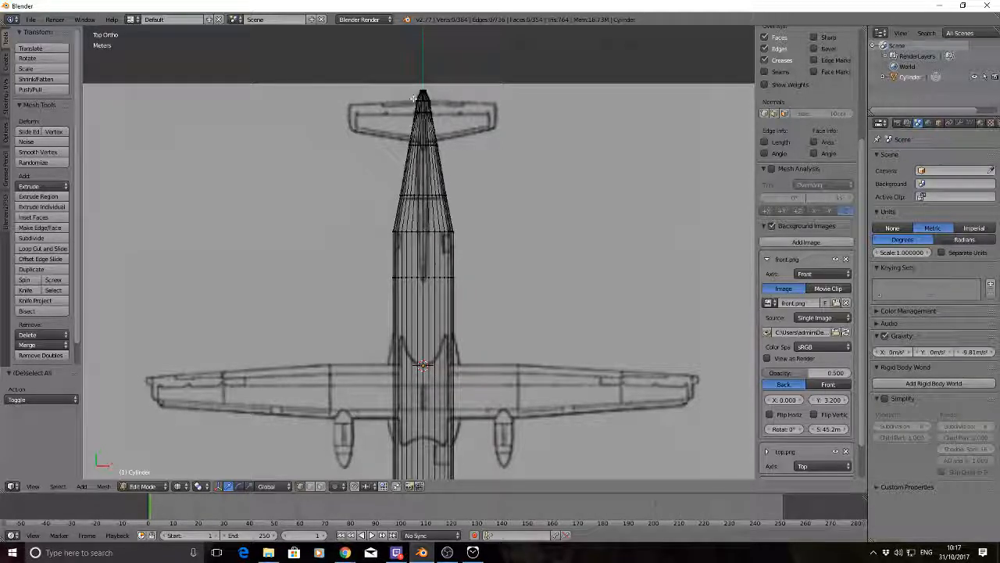
Step: Scale the second-to-last tail ring again by about 0.8 along X to smooth the taper toward the tip
drag(432, 106, 435, 107)
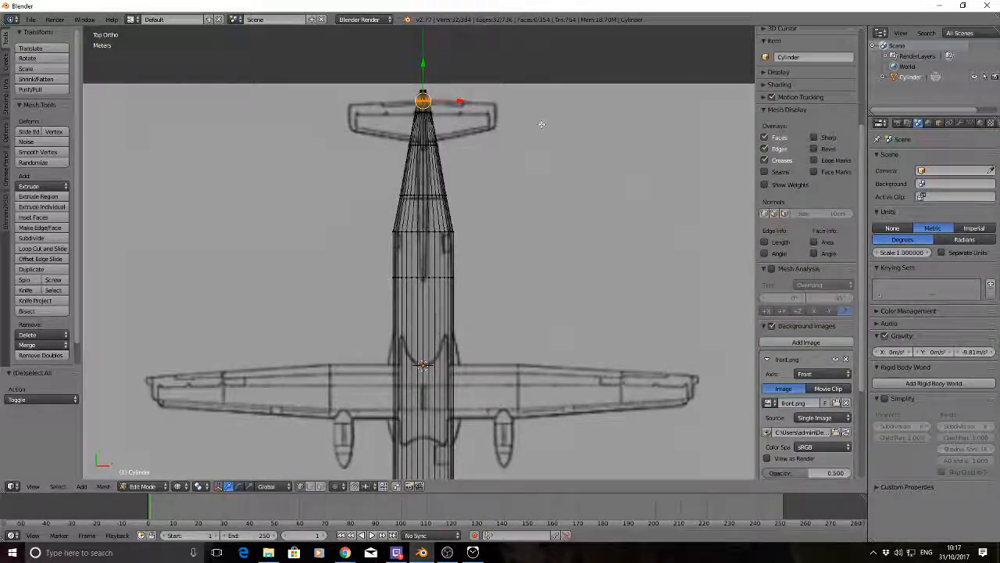
key(s)
key(x)
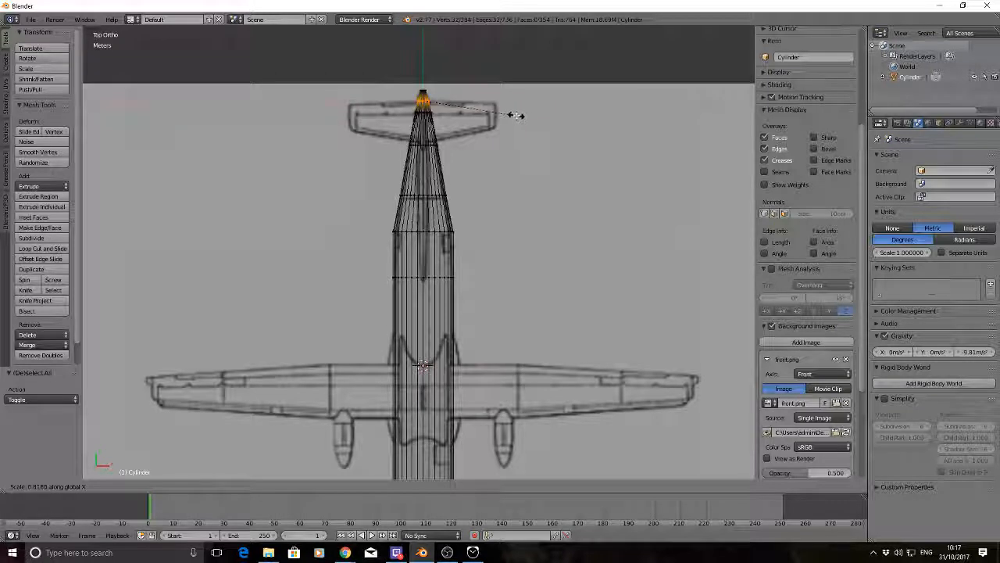
click(511, 114)
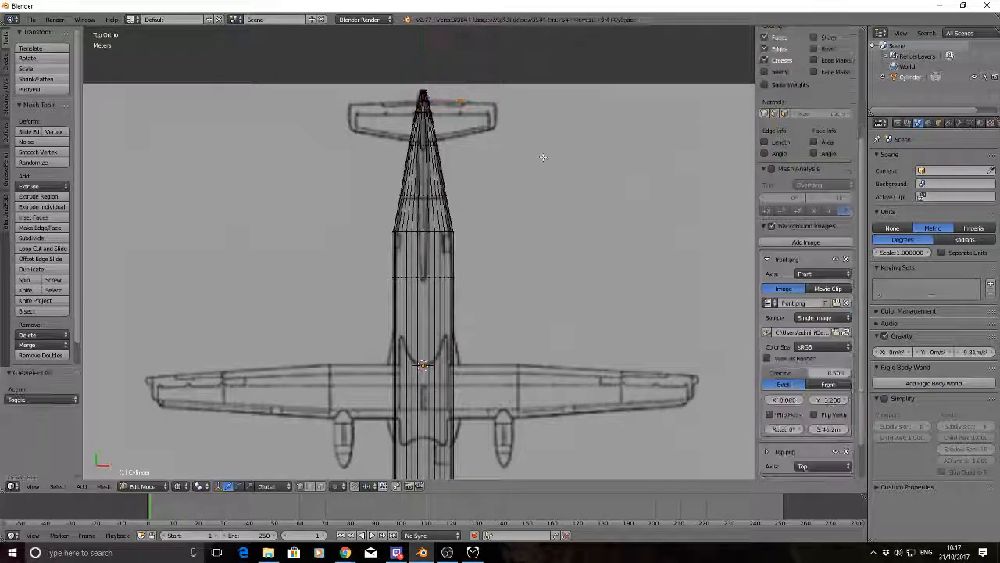
Step: Select the second nose ring from the rear, crossing the cockpit side windows in the top view
scroll(543, 170, down, 3)
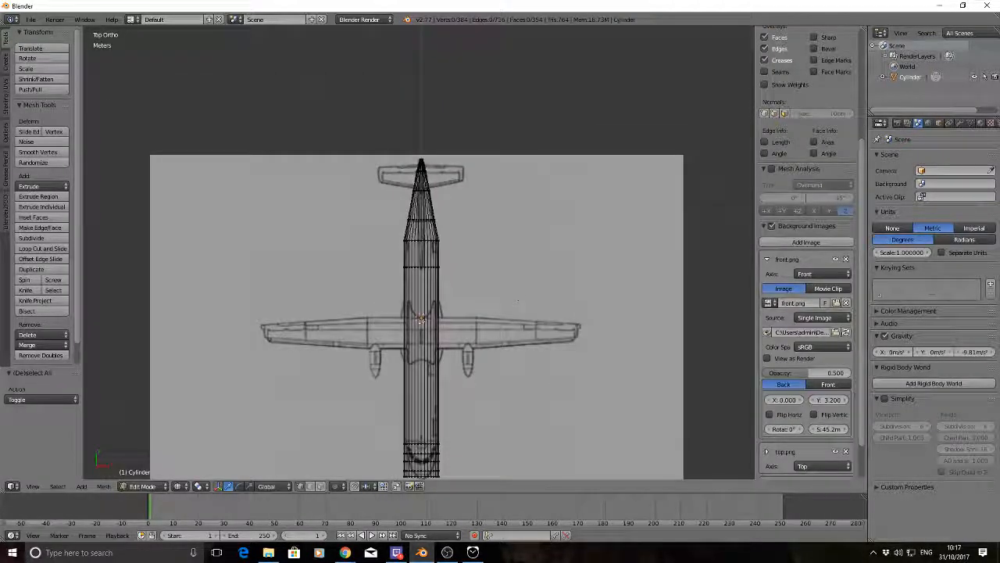
shift+middle_drag(507, 262, 529, 143)
shift+middle_drag(526, 290, 511, 188)
scroll(509, 207, up, 5)
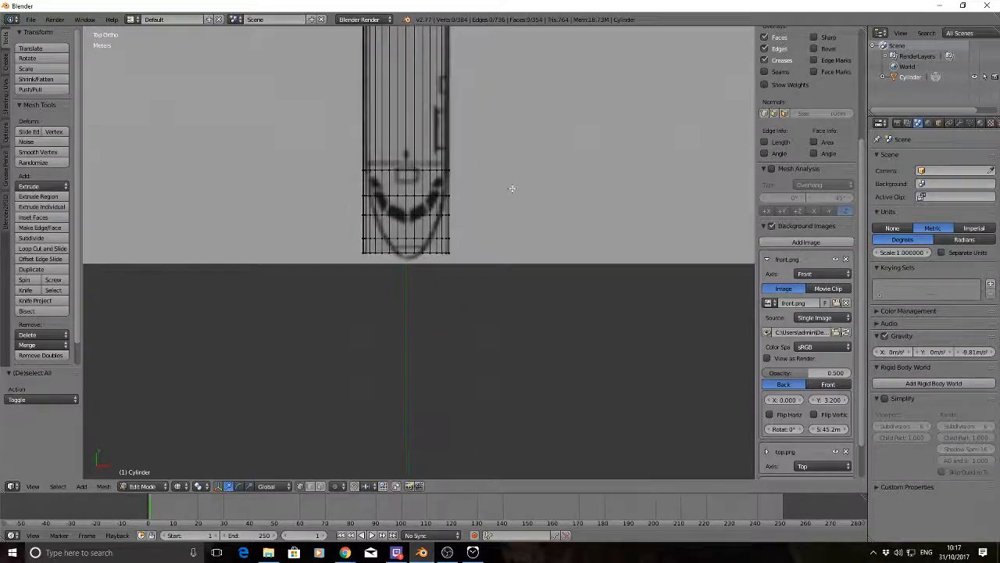
drag(350, 189, 495, 206)
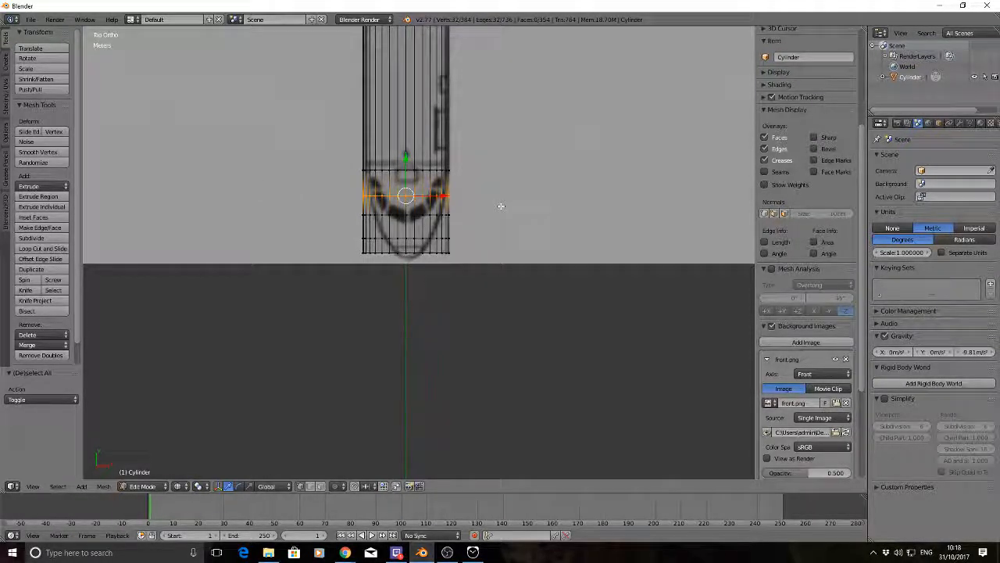
key(s)
key(z)
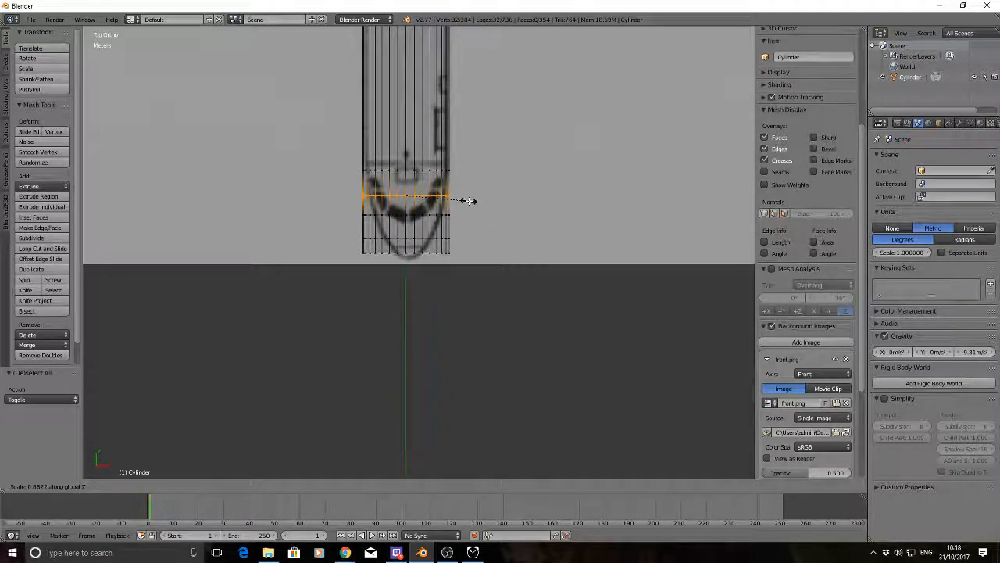
click(469, 201)
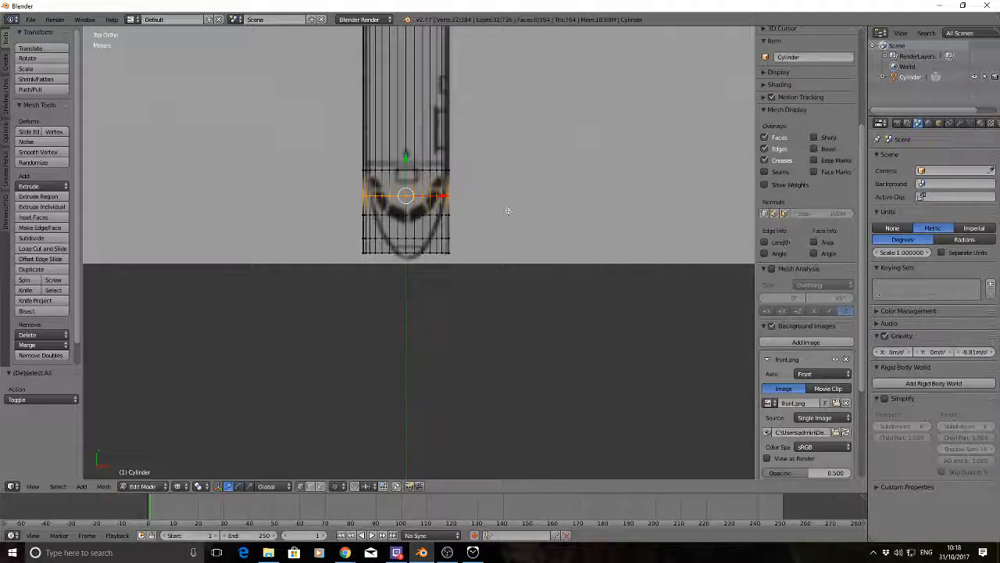
Step: Scale the second nose ring from the rear to 0.939 along X to start the nose taper
key(s)
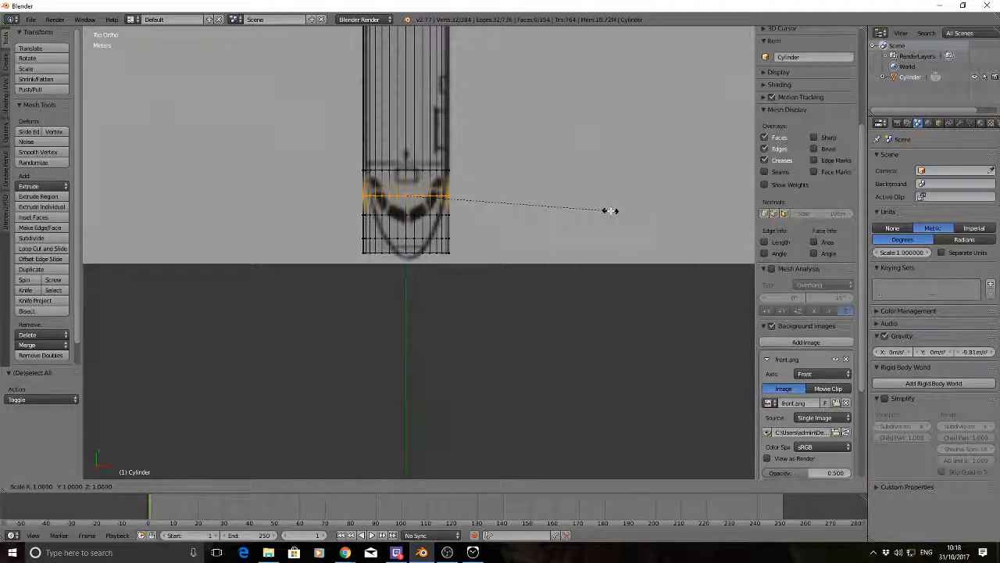
key(x)
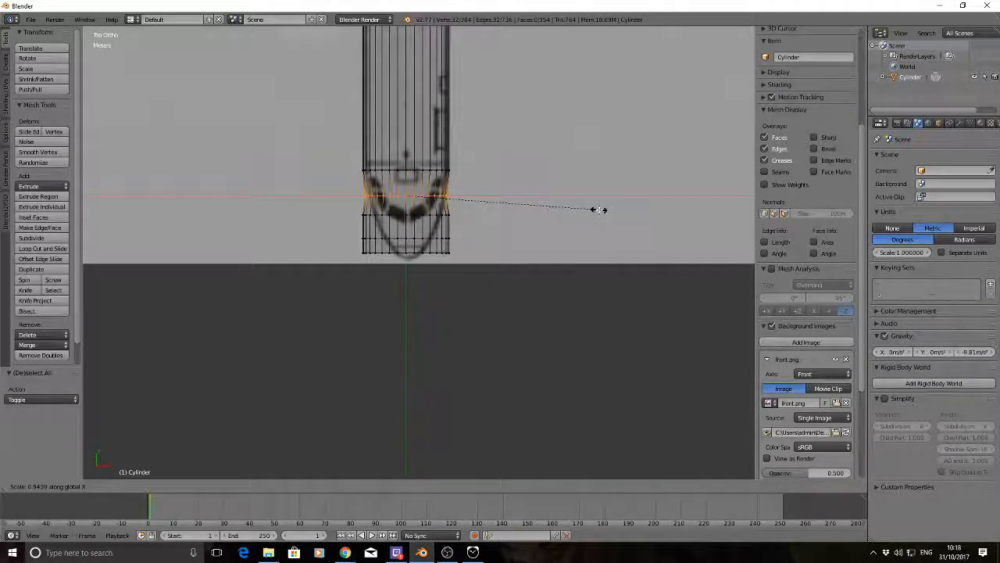
click(598, 209)
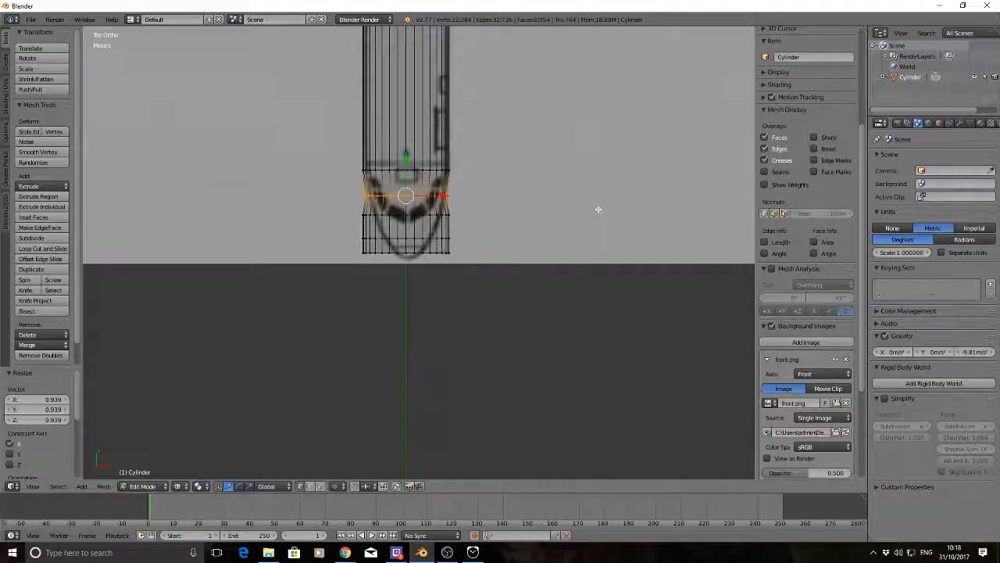
key(a)
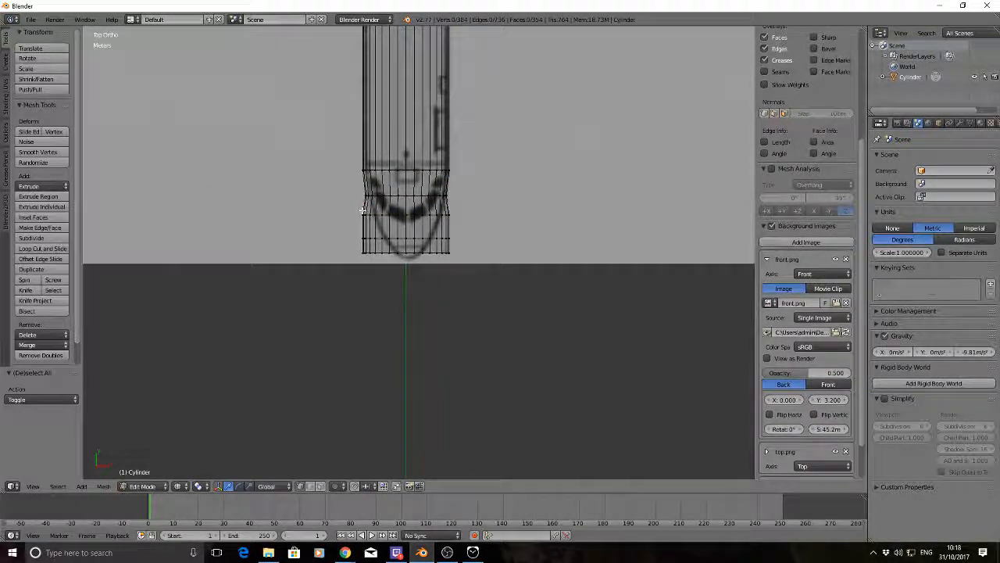
Step: Scale the third nose ring from the rear to about 0.80 along X to follow the top-view nose outline
alt+right_click(365, 214)
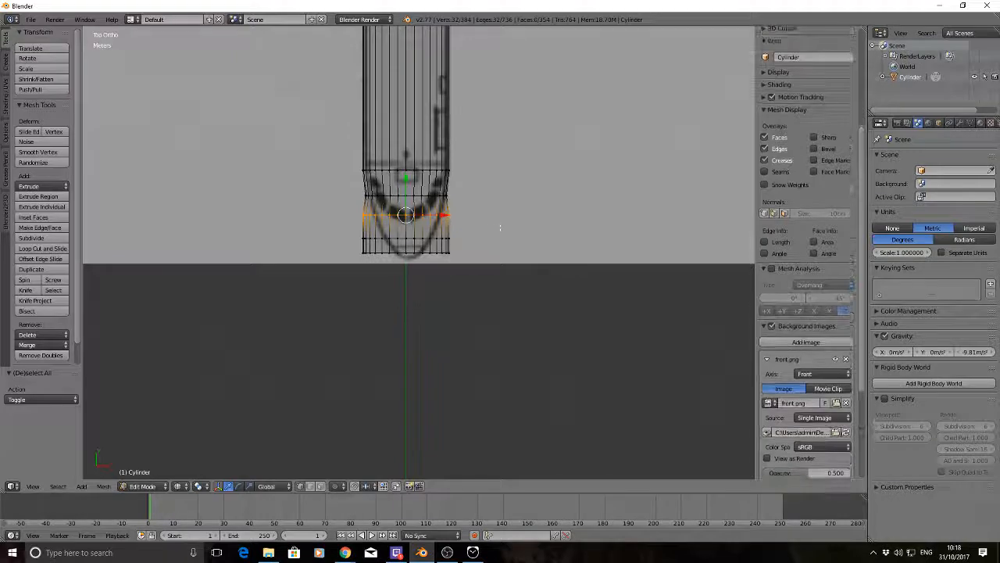
key(s)
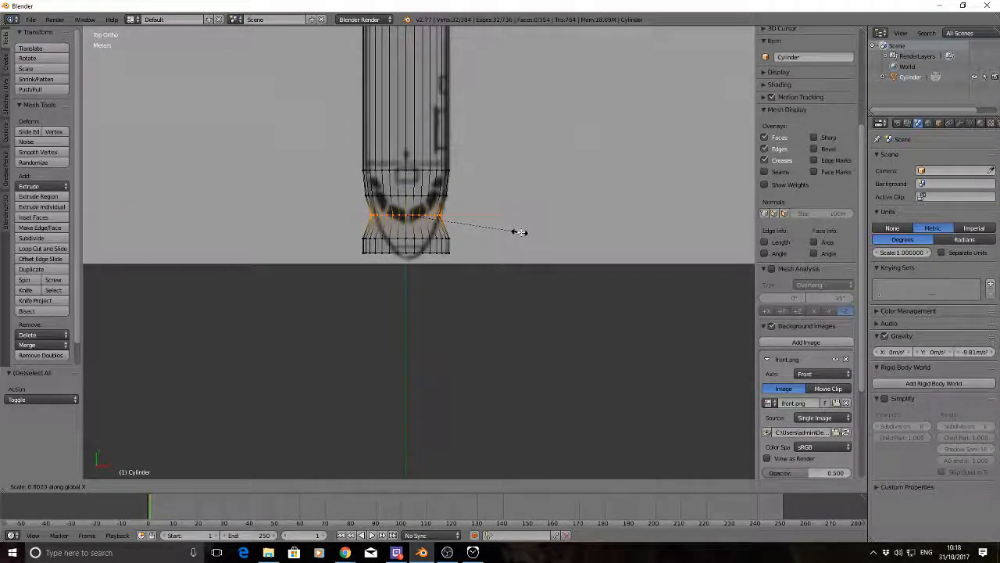
click(520, 232)
key(a)
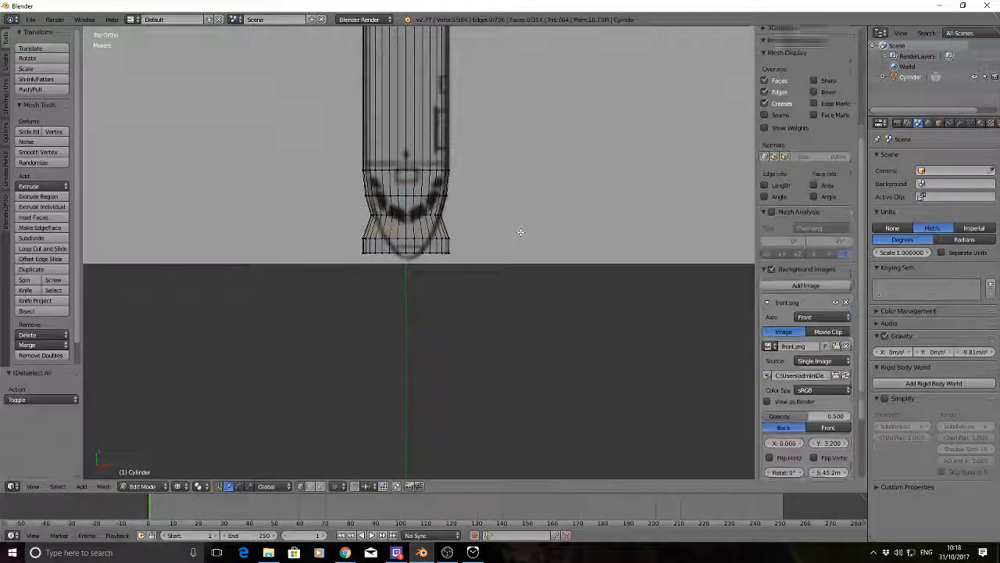
Step: Scale the nose ring just behind the foremost one to about 0.63 along X to match the blueprint outline
key(b)
drag(344, 233, 461, 246)
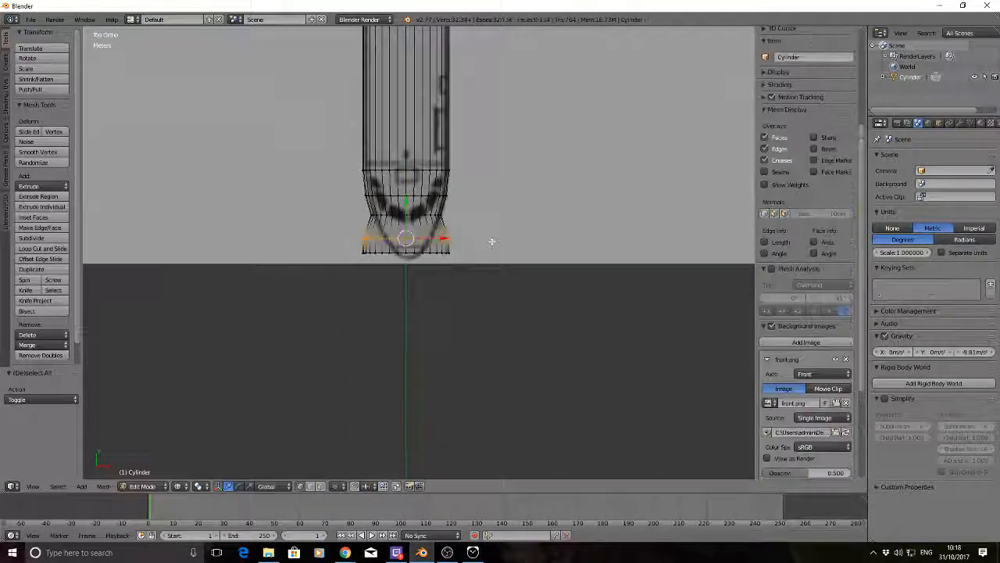
key(s)
key(x)
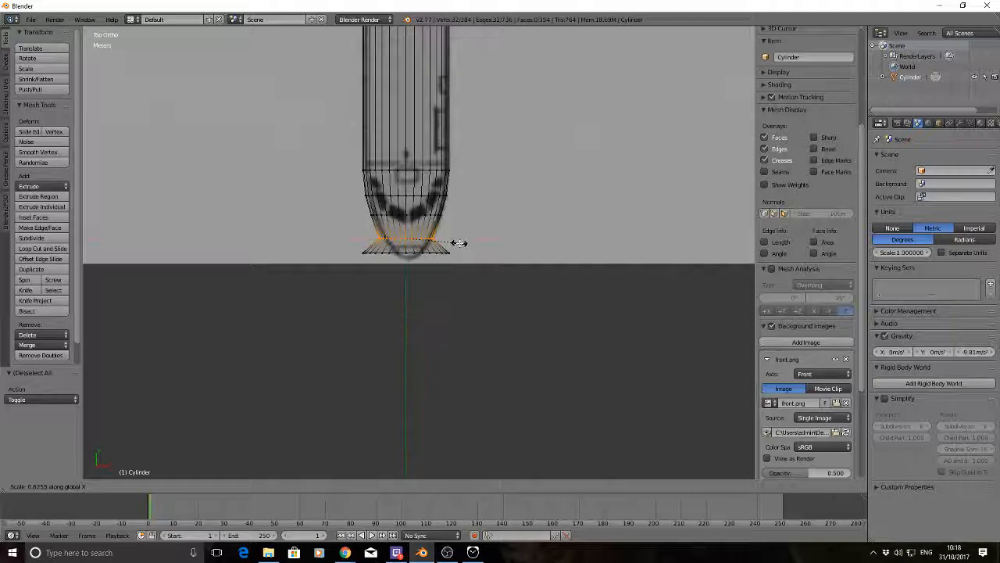
click(460, 243)
key(a)
scroll(807, 352, down, 3)
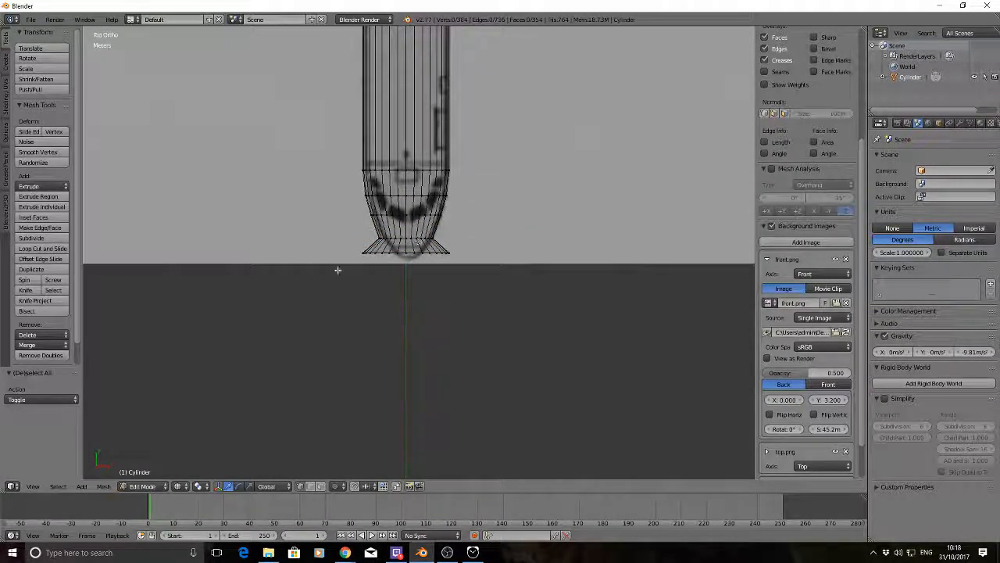
Step: Scale the foremost nose ring to 0.128 along X so the nose closes to a narrow tip
key(b)
drag(342, 247, 467, 267)
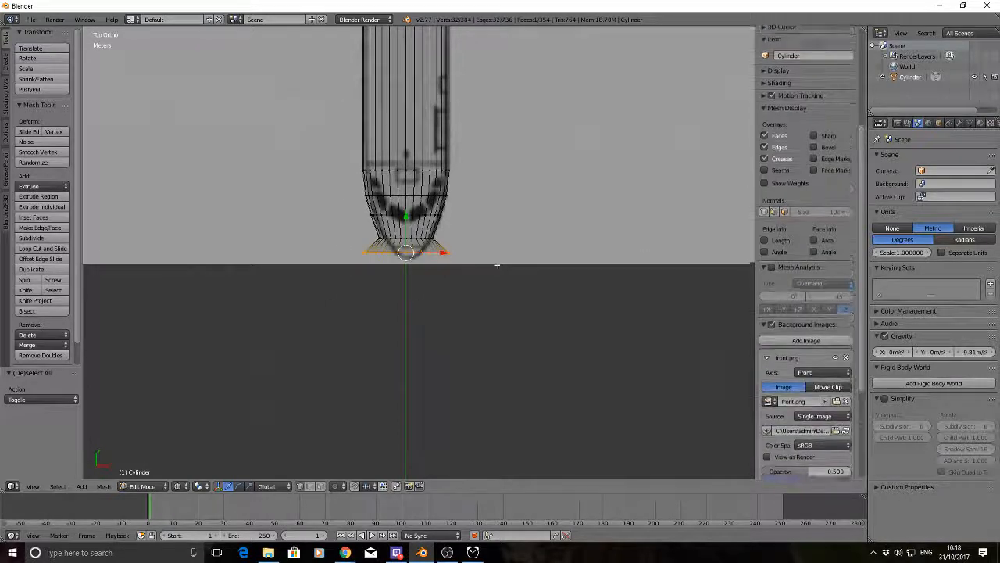
key(s)
key(x)
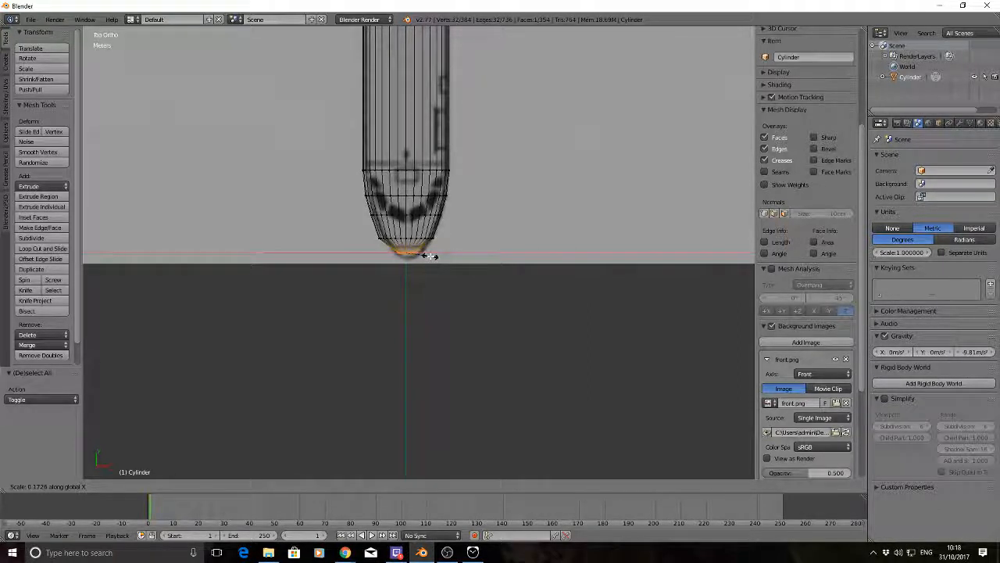
click(424, 255)
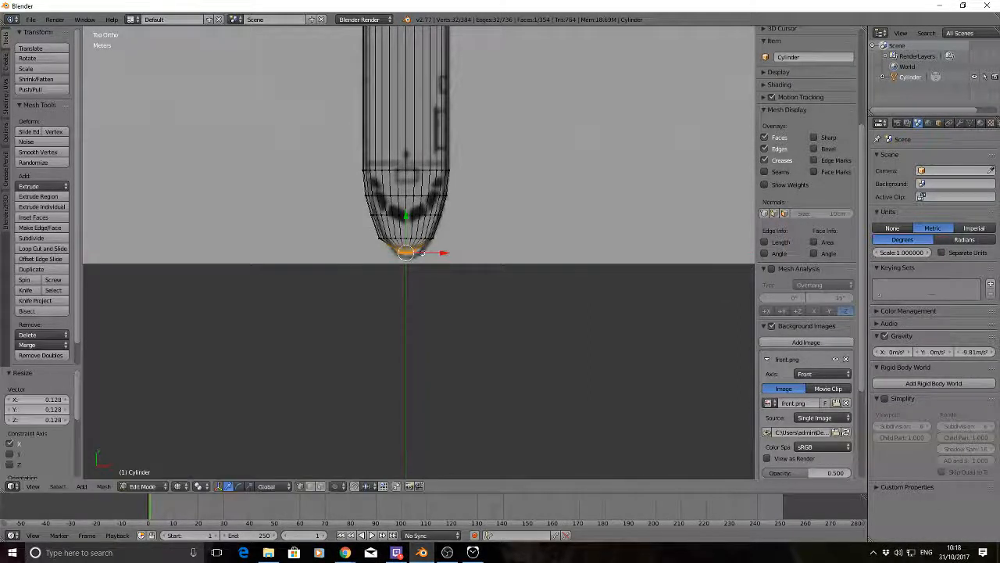
key(a)
Step: Examine the fuselage from several angles in solid shading in Object Mode, checking the nose shape
scroll(505, 185, down, 6)
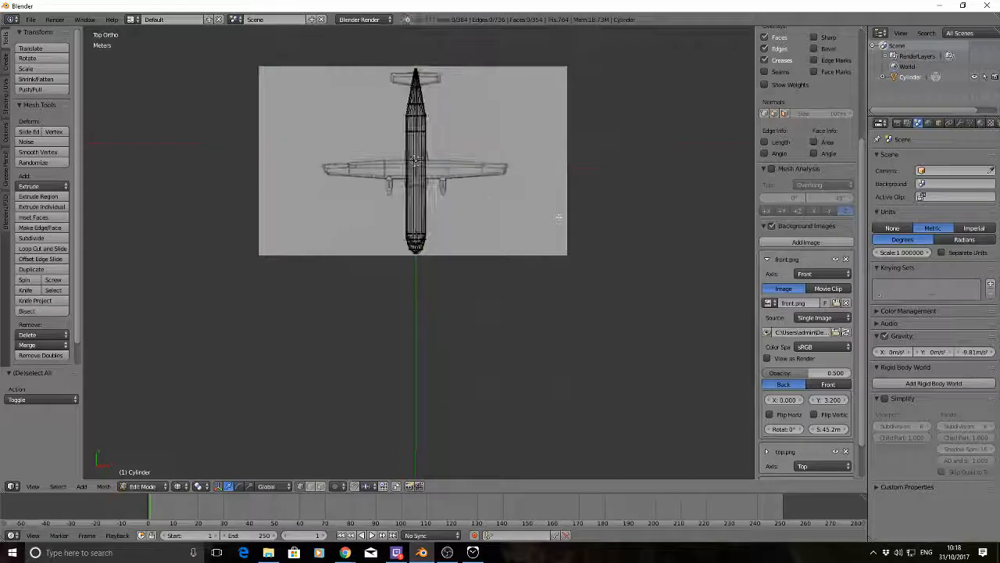
middle_drag(558, 216, 504, 141)
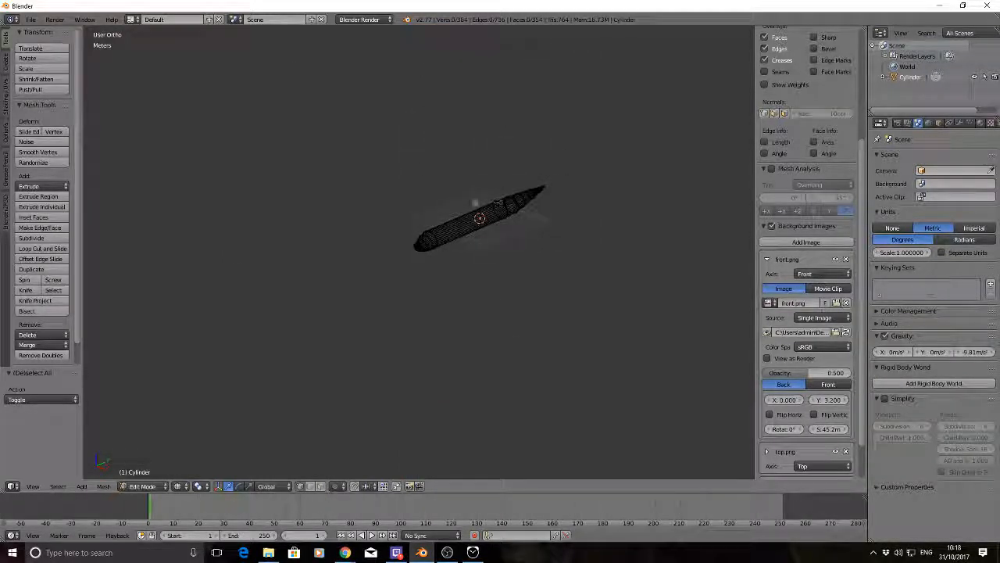
mouse_move(476, 201)
middle_down()
mouse_move(467, 180)
mouse_move(489, 138)
mouse_move(478, 133)
mouse_move(409, 141)
mouse_move(361, 160)
mouse_move(341, 216)
mouse_move(370, 272)
mouse_move(491, 266)
mouse_move(504, 227)
mouse_move(453, 190)
middle_up()
key(z)
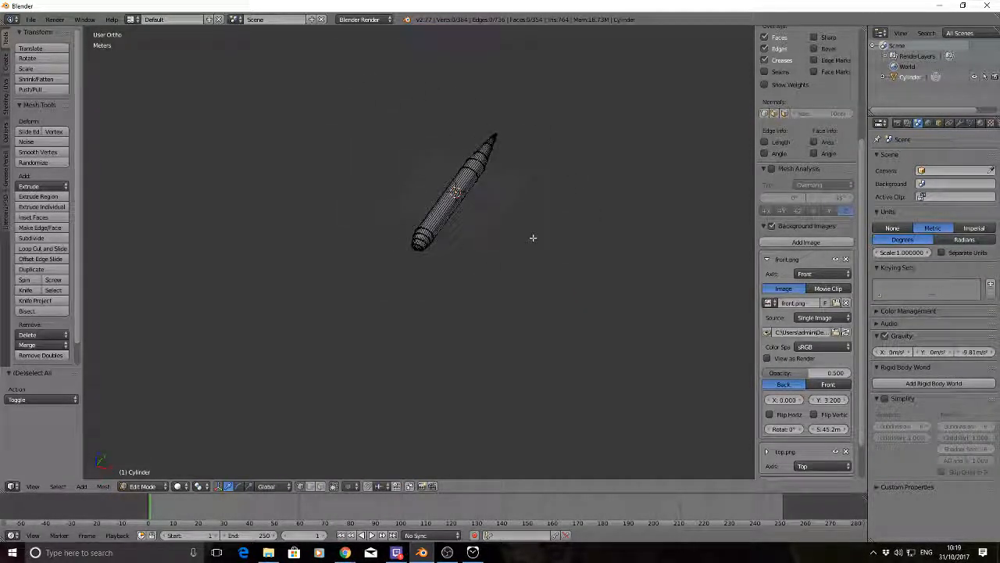
middle_drag(533, 238, 468, 217)
scroll(542, 248, up, 6)
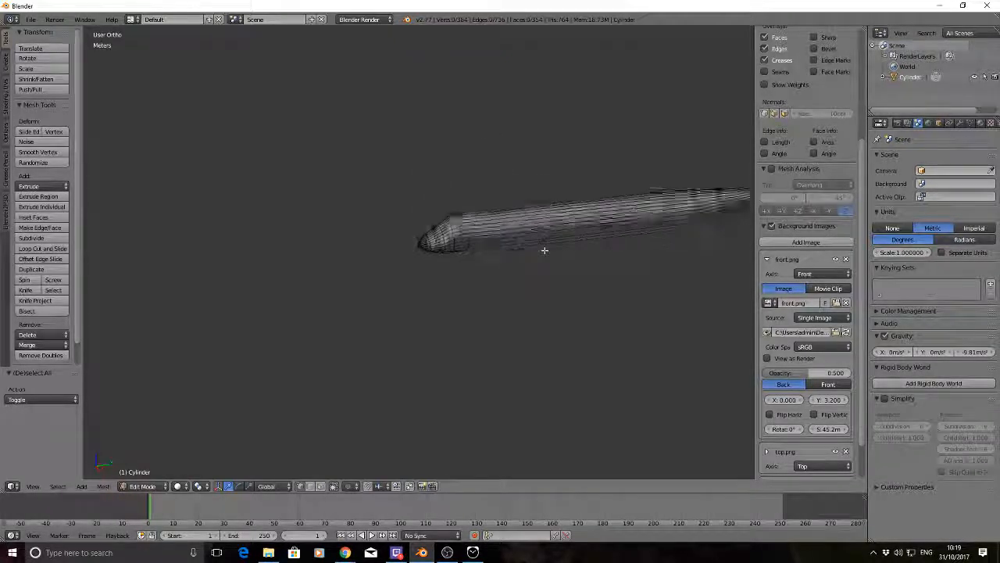
key(Tab)
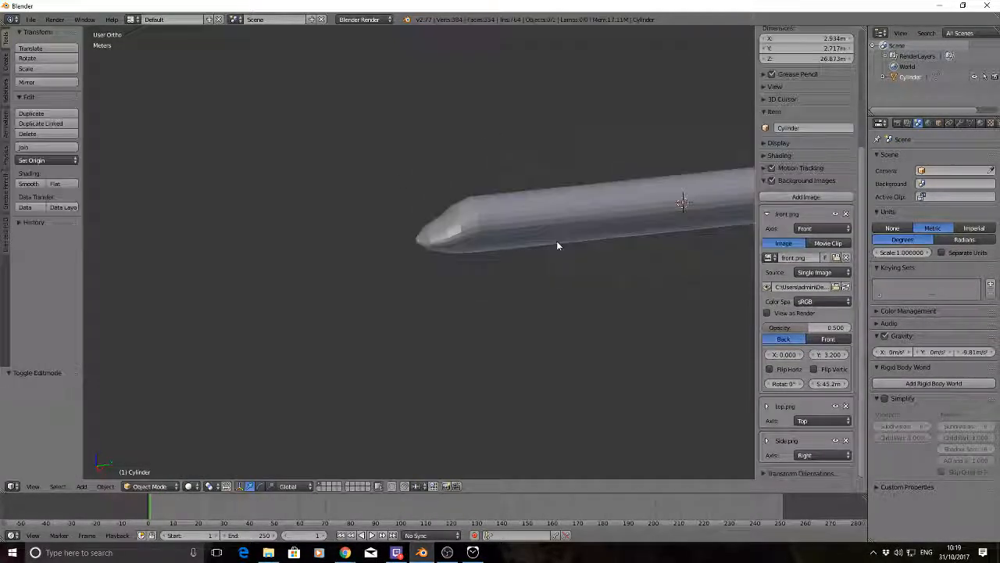
middle_drag(536, 234, 477, 223)
mouse_move(573, 299)
middle_down()
mouse_move(485, 234)
mouse_move(487, 190)
mouse_move(579, 136)
mouse_move(581, 187)
mouse_move(618, 232)
mouse_move(630, 276)
mouse_move(500, 282)
mouse_move(468, 263)
mouse_move(523, 277)
mouse_move(628, 223)
mouse_move(636, 279)
mouse_move(580, 295)
middle_up()
Step: Return to the wireframe top view in Edit Mode and scale the third nose ring from the rear by about 0.95 along X
key(KP_7)
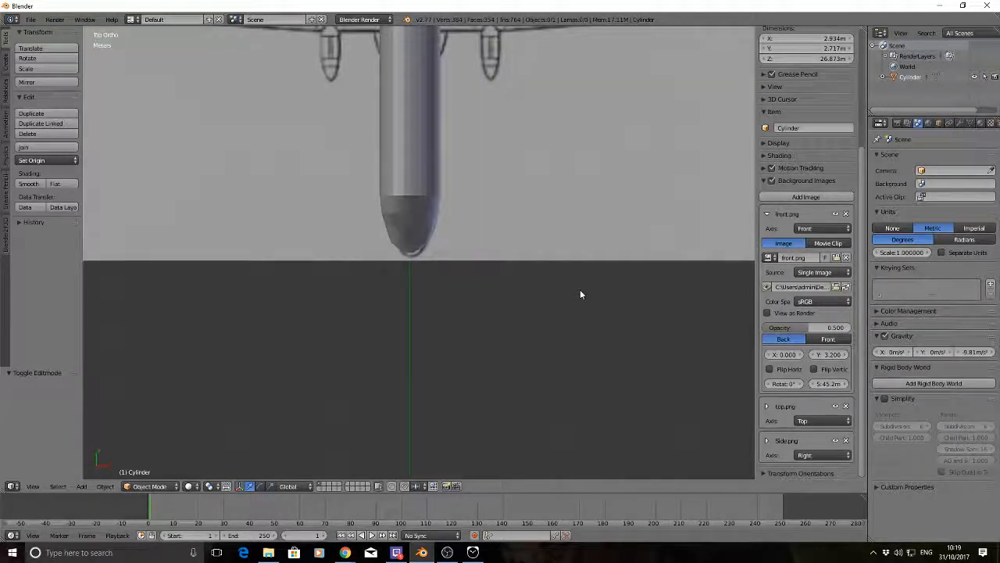
key(z)
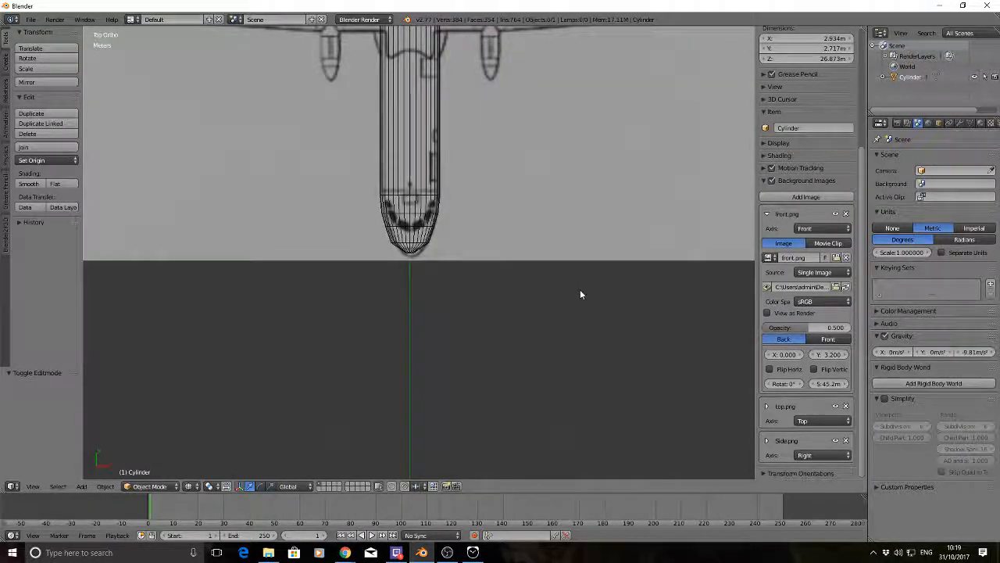
scroll(504, 192, down, 5)
scroll(504, 192, up, 6)
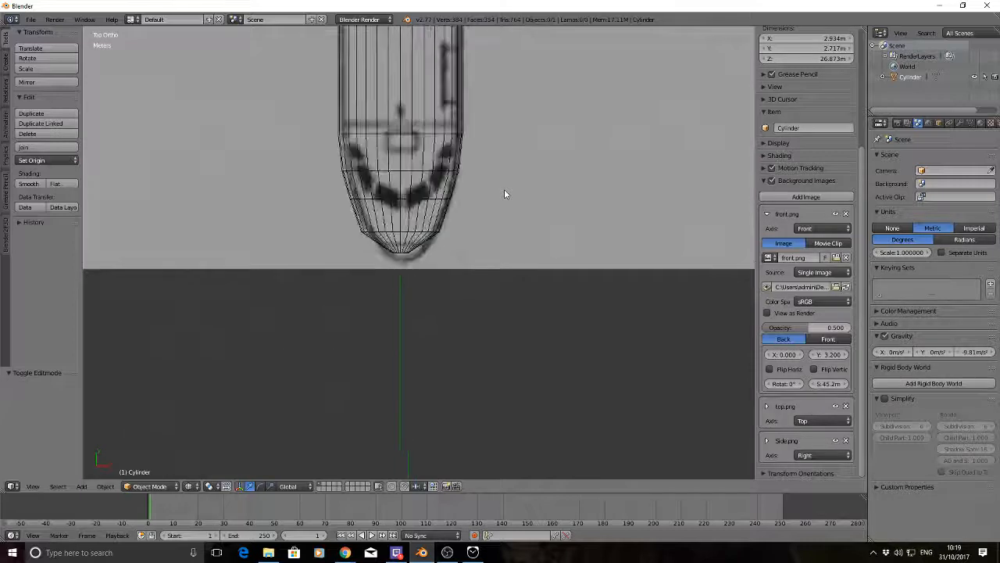
key(Tab)
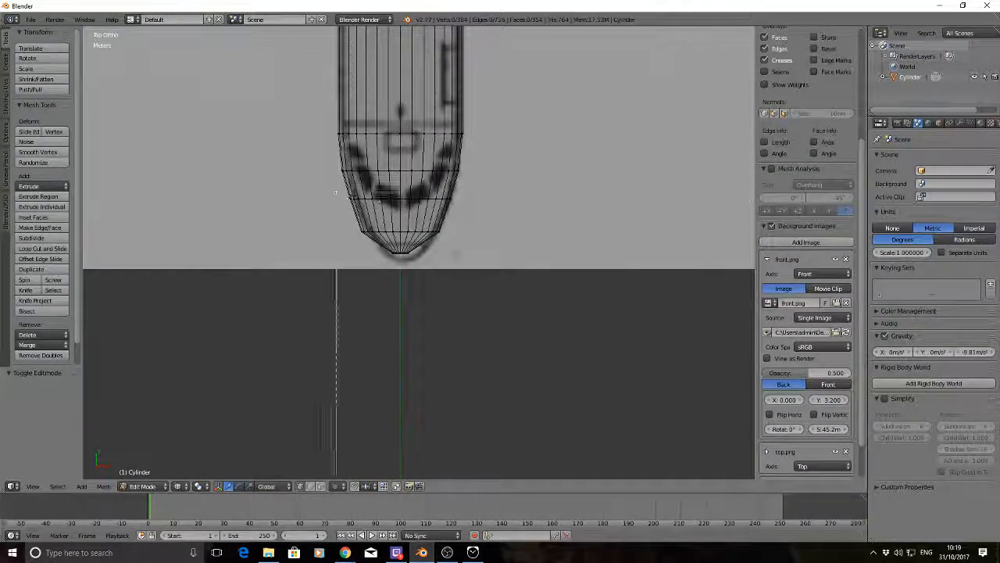
alt+right_click(394, 198)
key(s)
key(x)
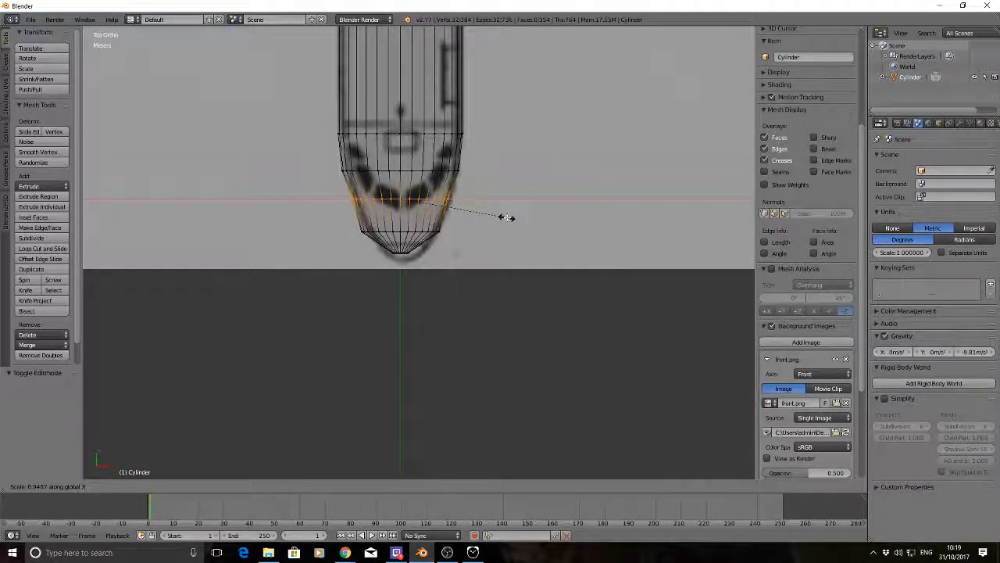
click(507, 217)
key(a)
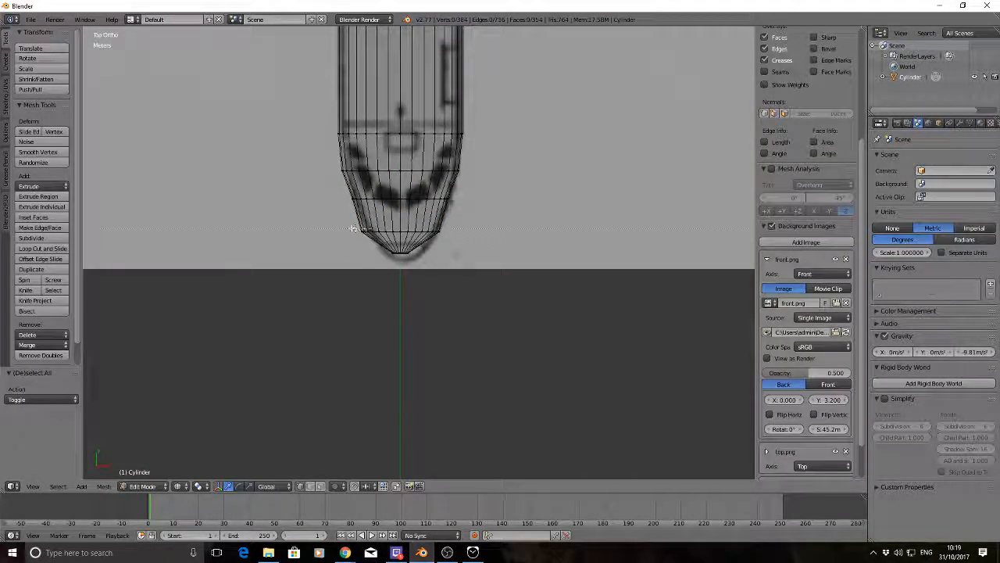
Step: Scale the nose ring just behind the tip again by about 0.8 along X to smooth the taper
alt+right_click(464, 238)
key(s)
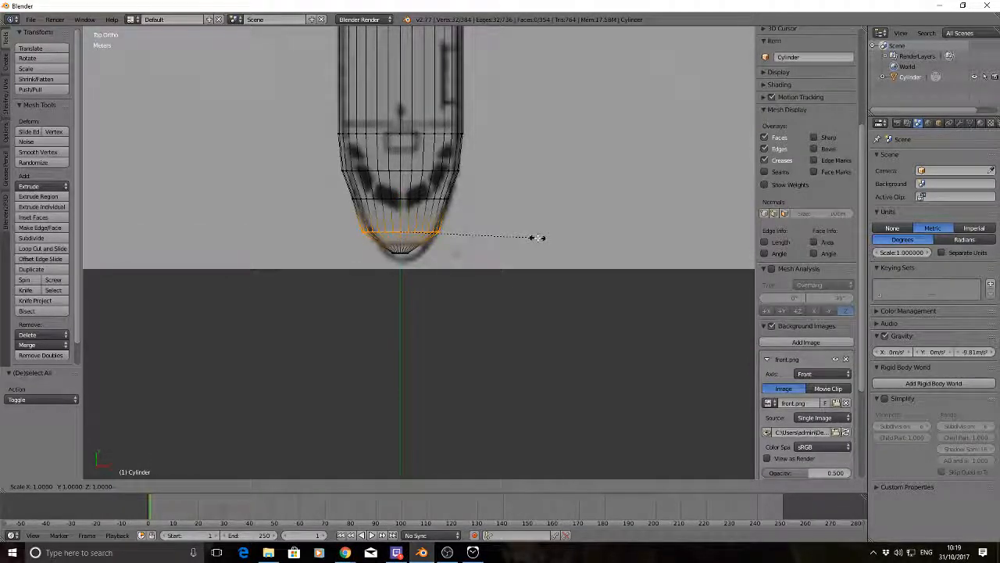
key(x)
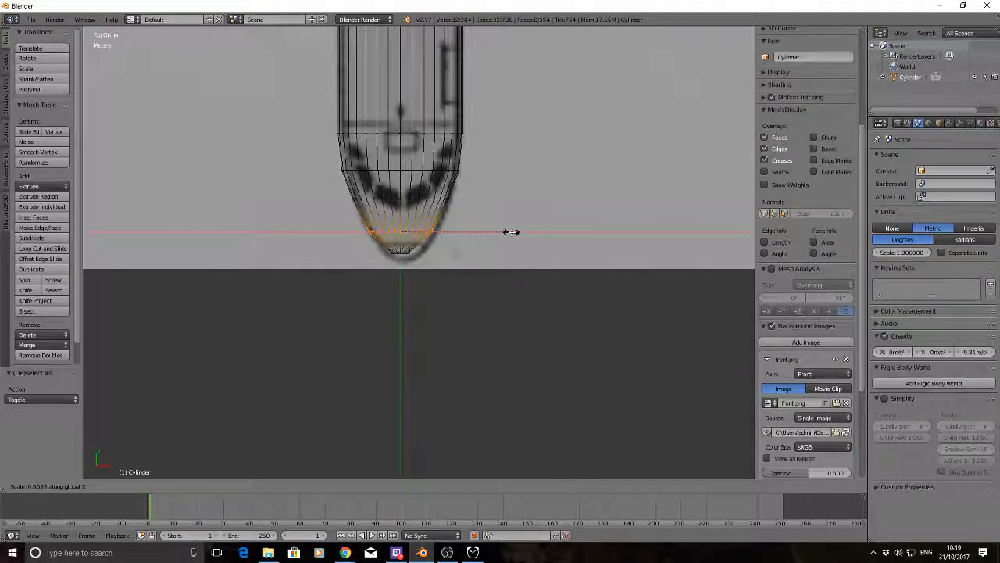
click(511, 232)
key(a)
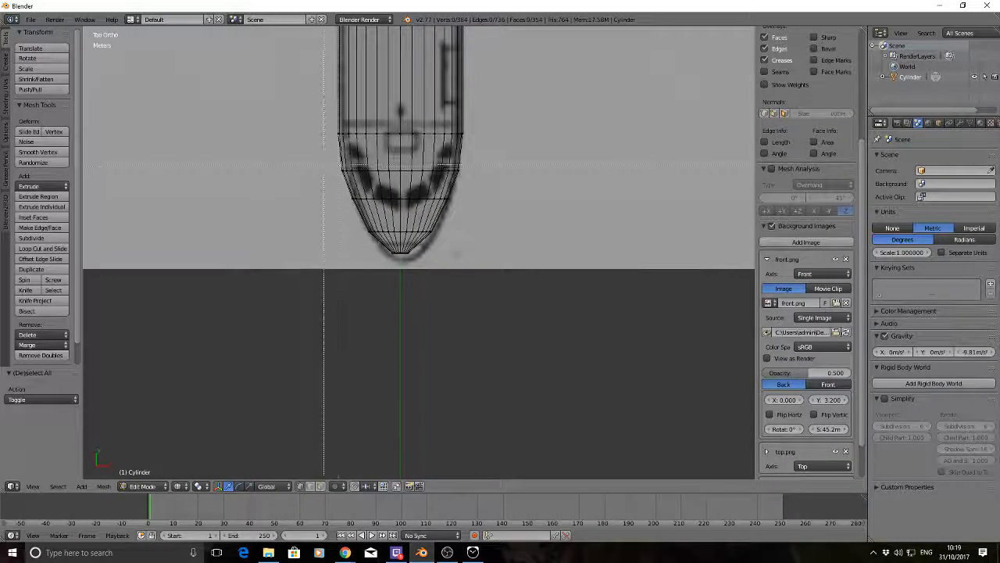
Step: Scale the second nose ring from the rear by about 0.97 along X to even out the nose curve
alt+right_click(458, 168)
key(s)
key(x)
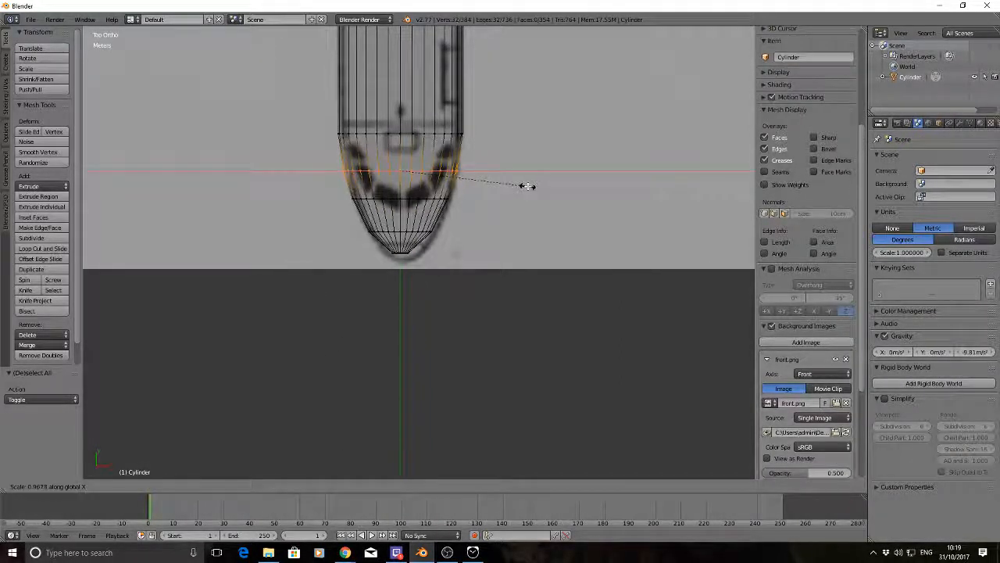
click(525, 185)
key(a)
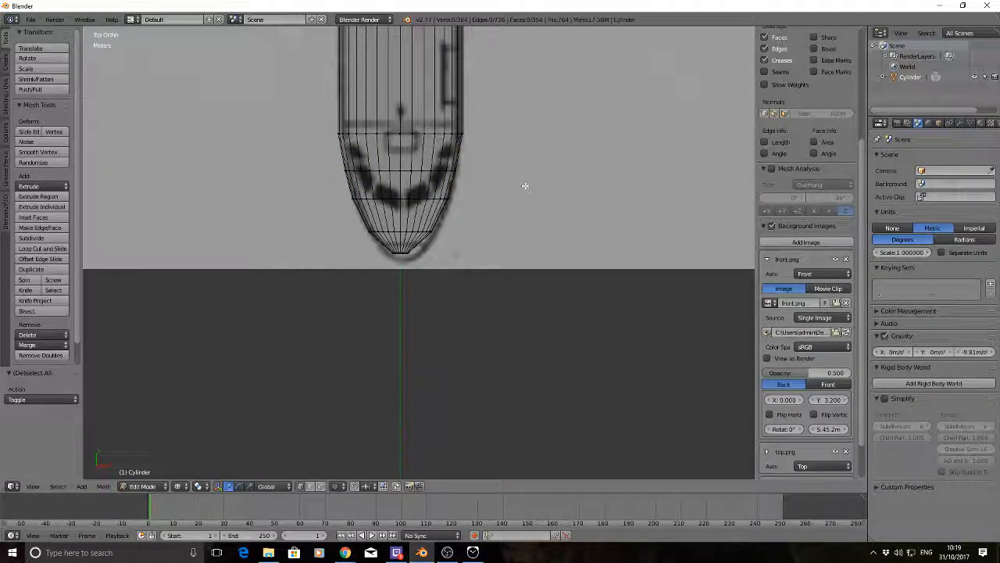
Step: Inspect the whole fuselage in solid shading in Object Mode, checking the nose, body and tail from several angles
key(z)
key(Tab)
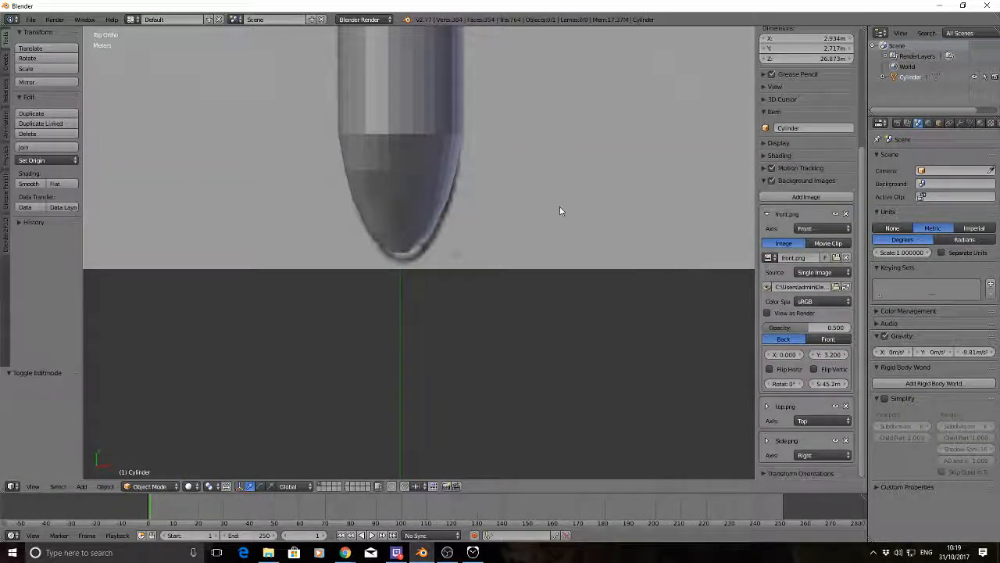
middle_drag(559, 210, 534, 206)
scroll(529, 232, up, 4)
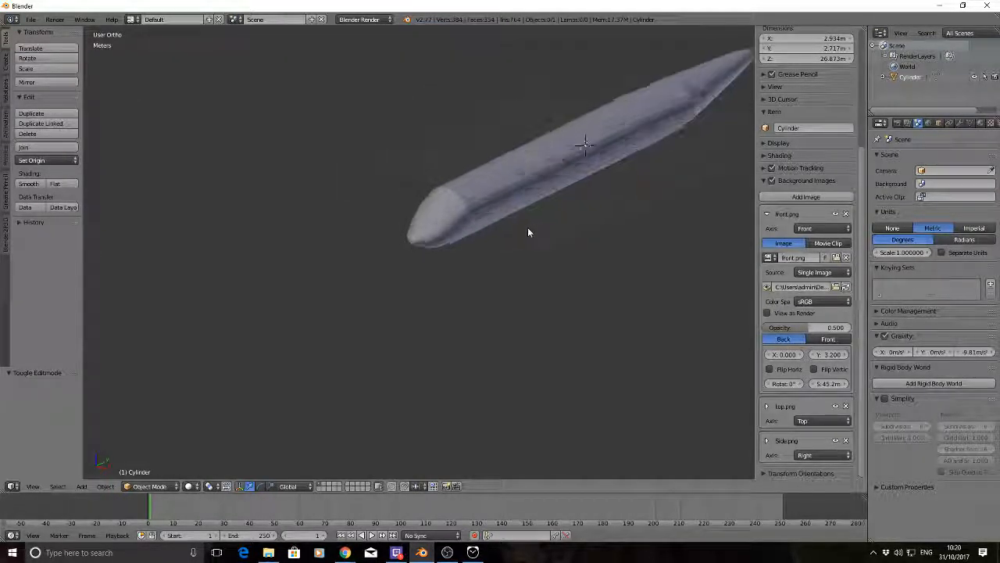
shift+middle_drag(592, 196, 474, 274)
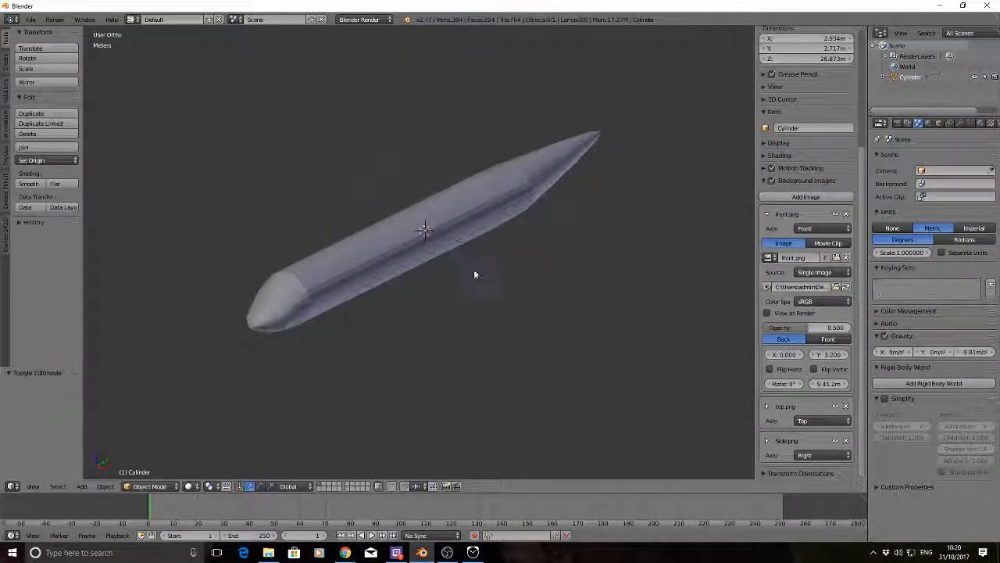
mouse_move(408, 293)
middle_down()
mouse_move(471, 286)
mouse_move(480, 306)
mouse_move(407, 295)
middle_up()
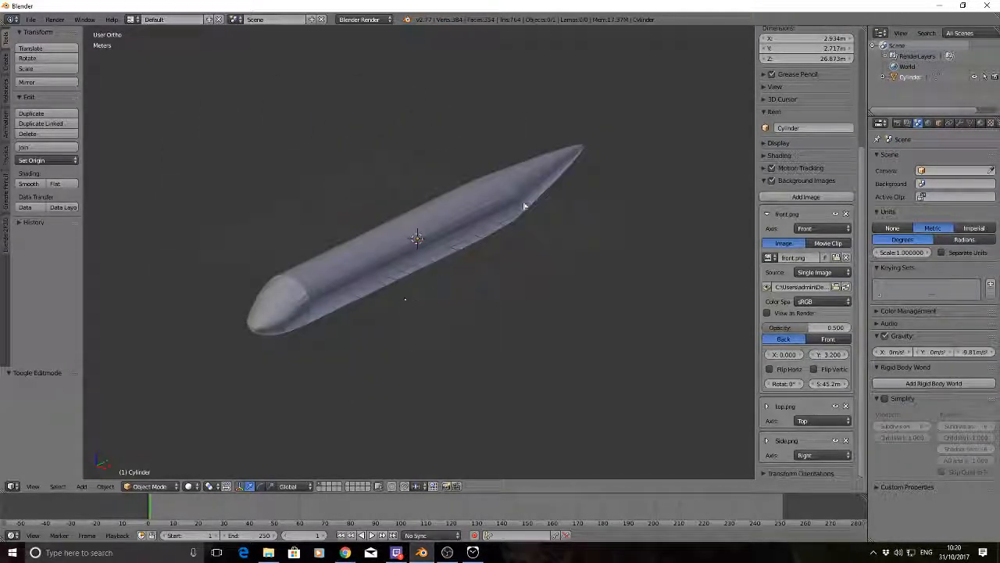
middle_drag(336, 297, 419, 287)
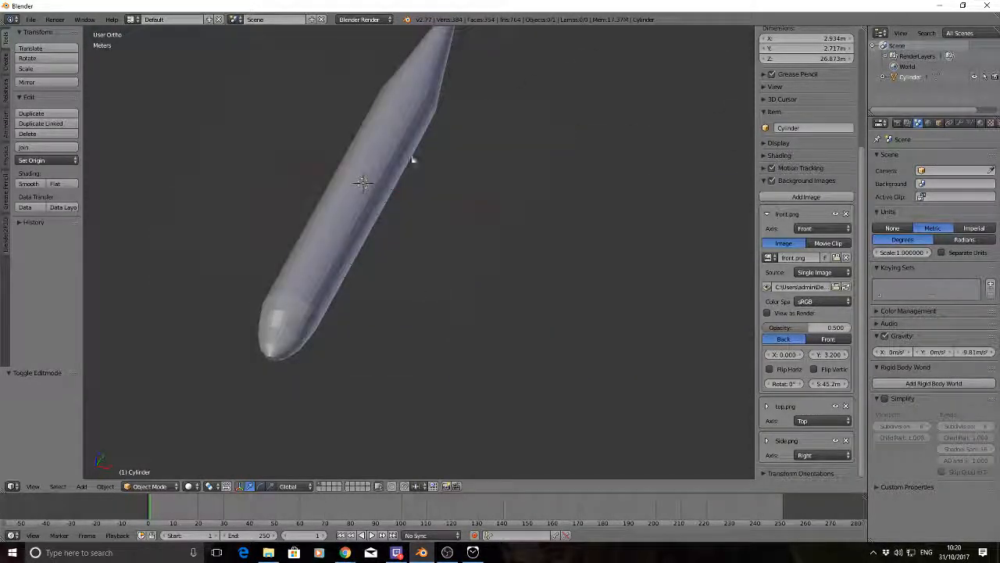
middle_drag(413, 156, 438, 240)
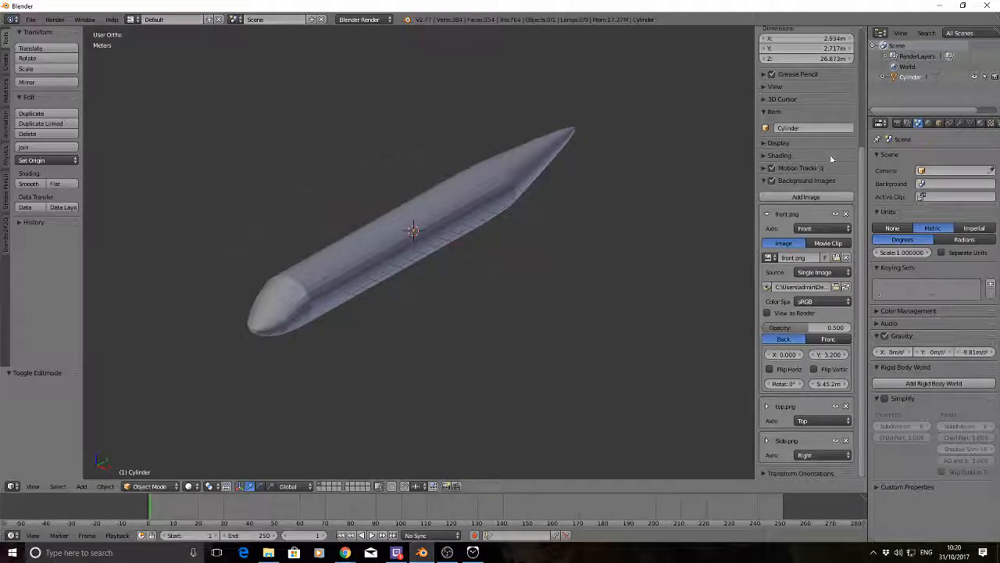
Step: Collapse the front.png background image settings and add a Subdivision Surface modifier to the fuselage
click(766, 214)
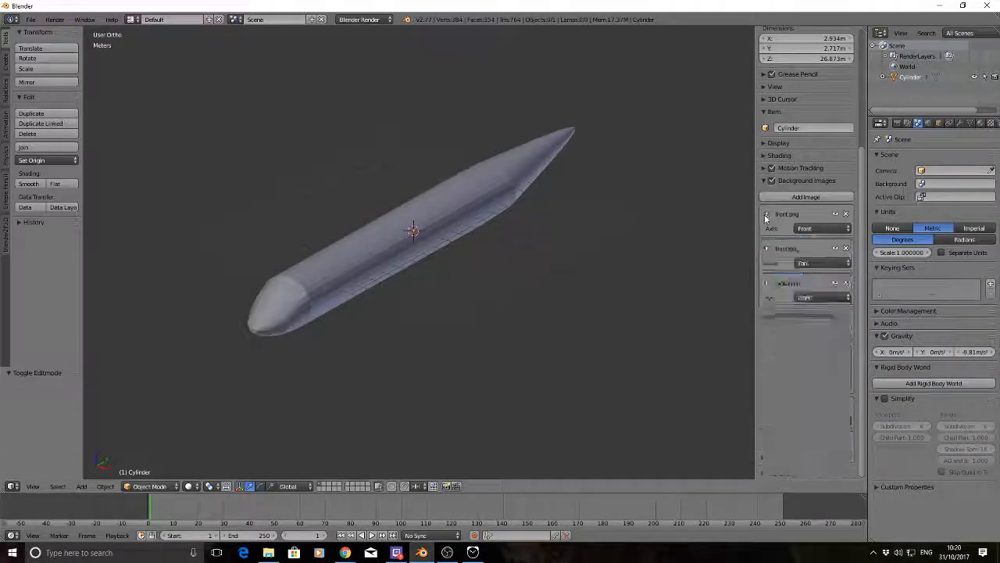
right_click(369, 242)
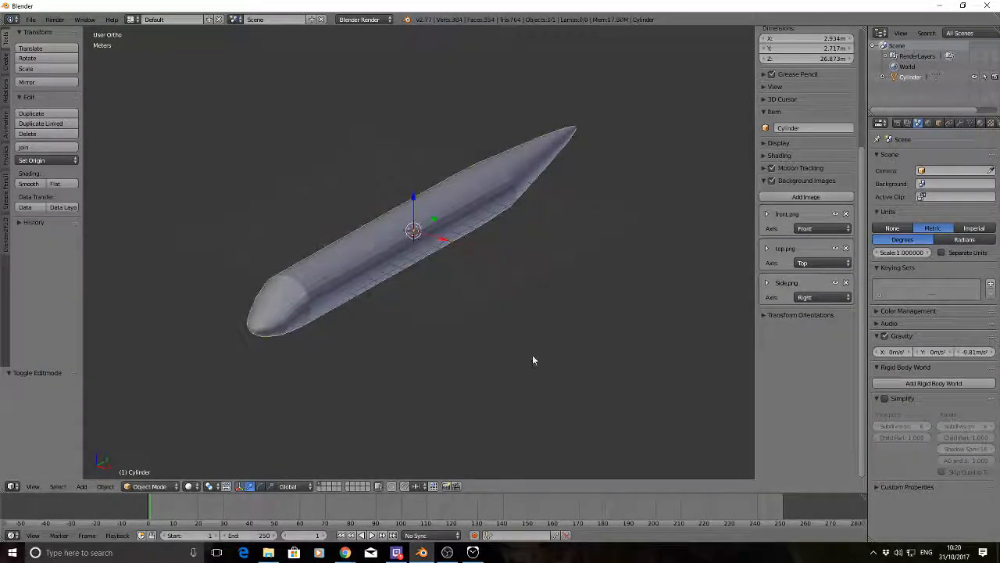
click(960, 124)
click(934, 158)
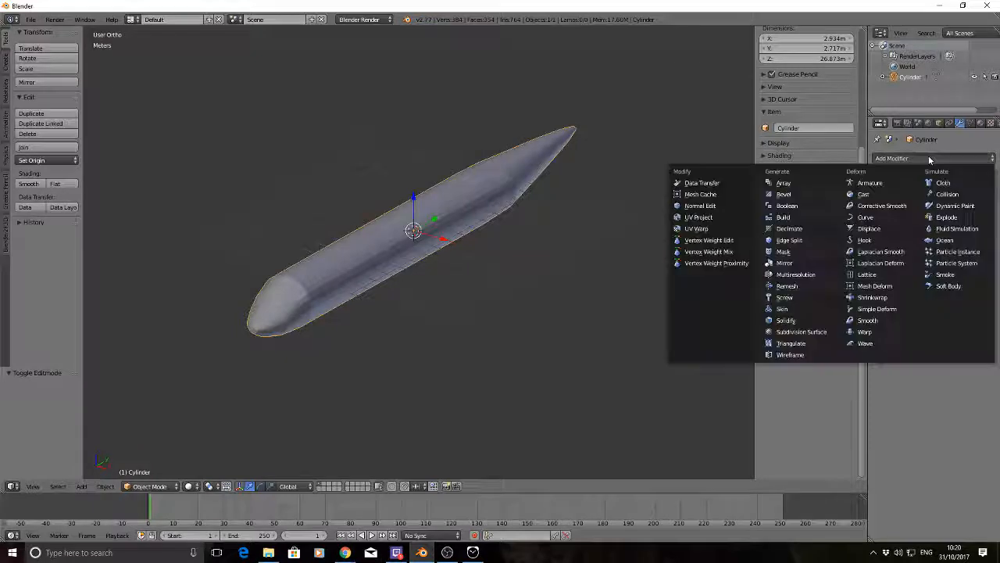
click(788, 334)
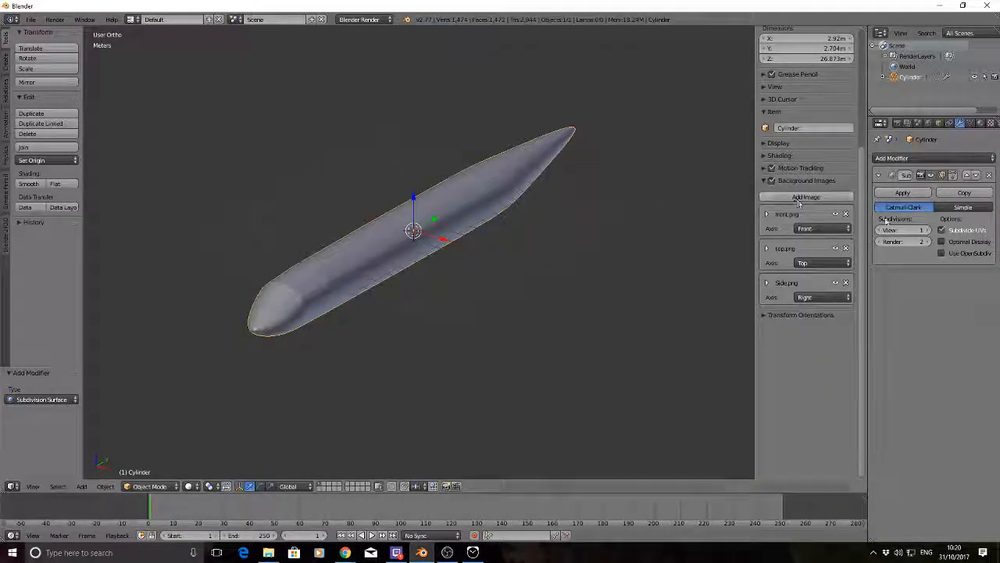
Step: Set the Subdivision Surface modifier's View subdivisions to 6 and inspect the smoothed fuselage from several angles
click(928, 231)
click(928, 231)
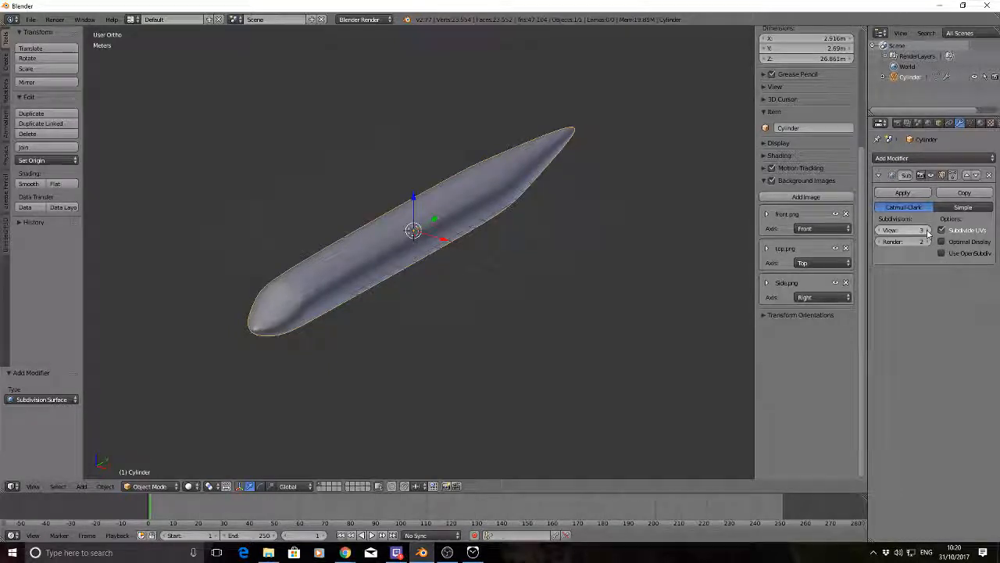
click(927, 231)
click(927, 230)
click(928, 230)
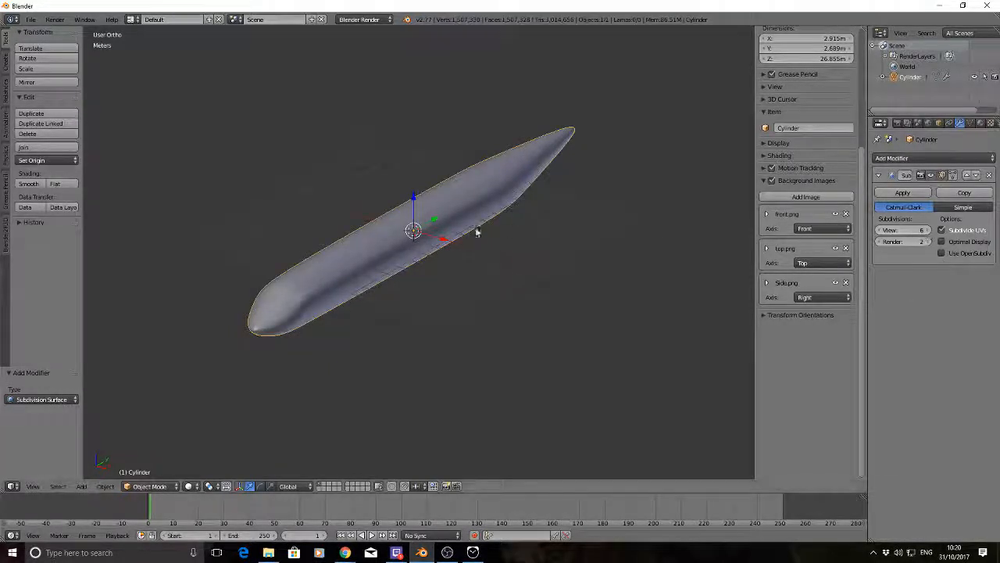
middle_drag(476, 230, 539, 271)
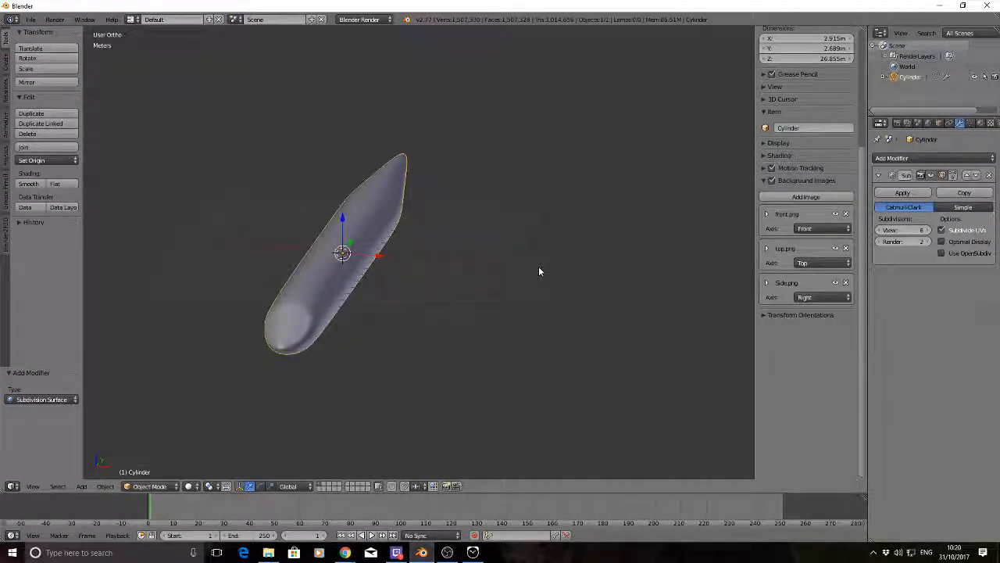
middle_drag(539, 270, 474, 276)
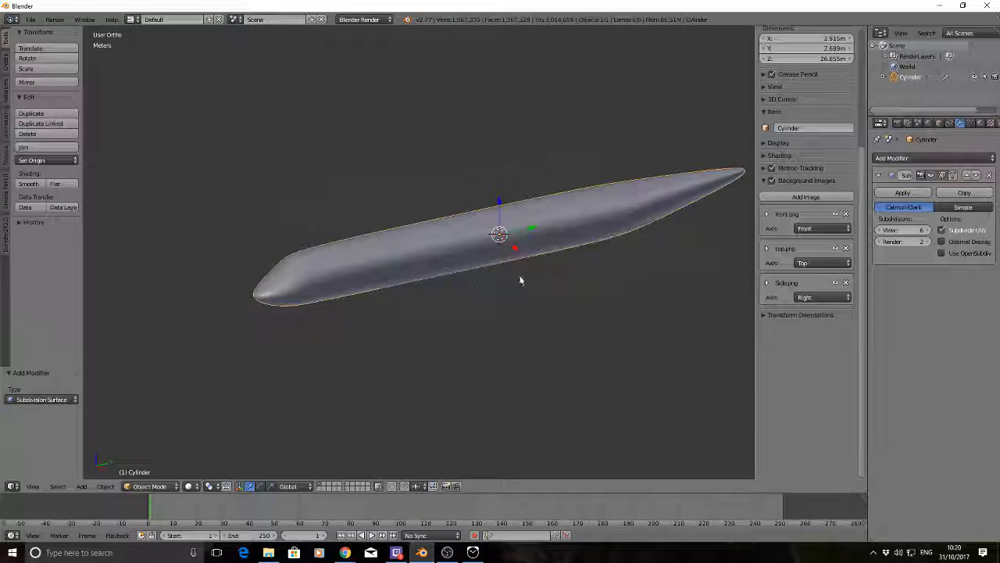
middle_drag(364, 247, 391, 232)
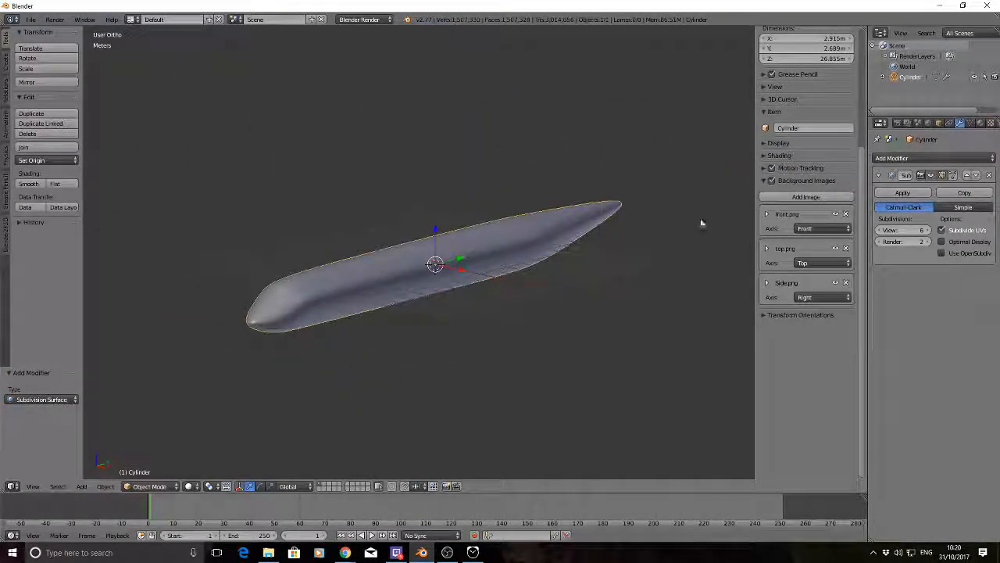
Step: Lower the modifier's View subdivisions to 3 and check the smoothness of the nose and body
click(882, 231)
click(881, 231)
click(882, 232)
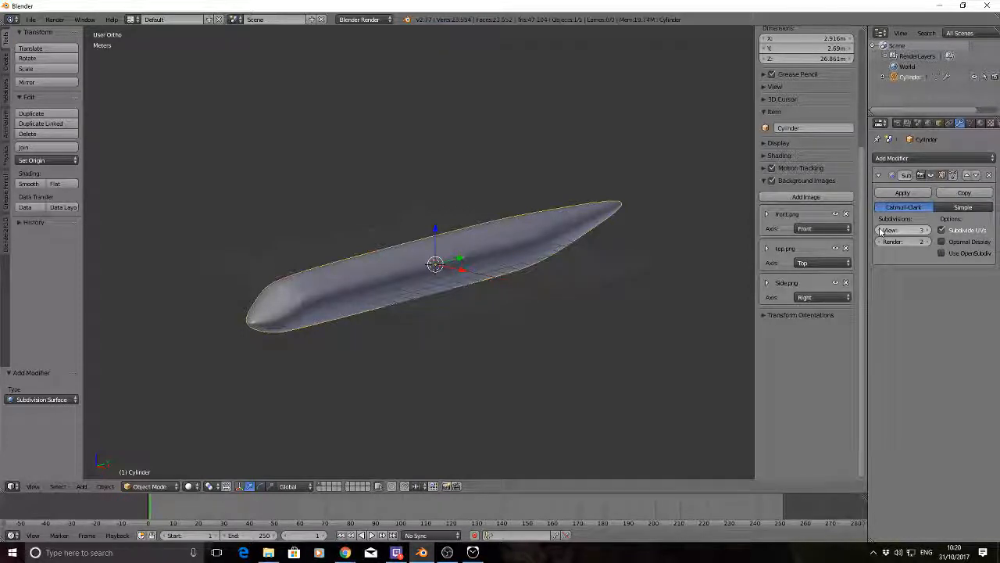
click(881, 232)
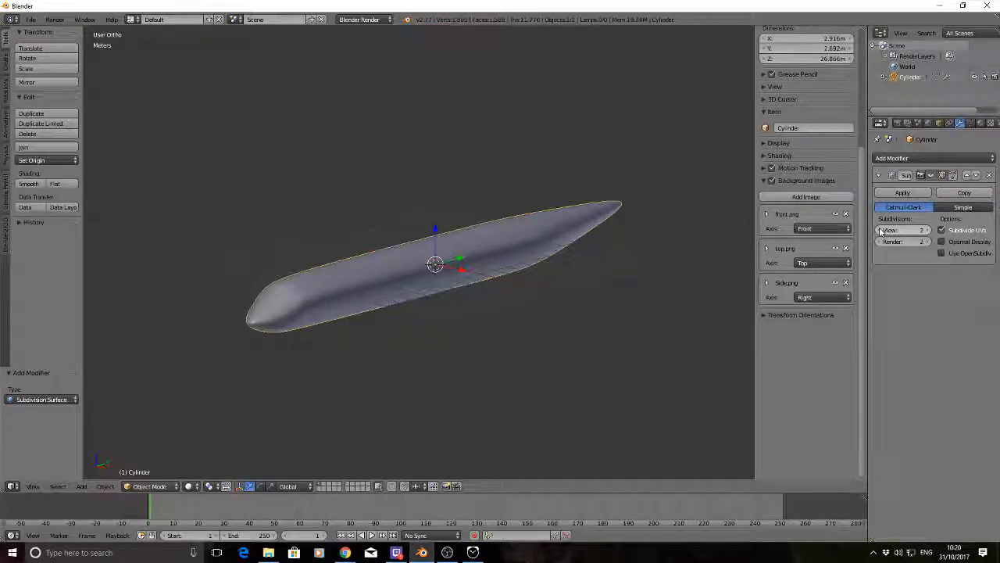
click(926, 230)
middle_drag(469, 245, 401, 228)
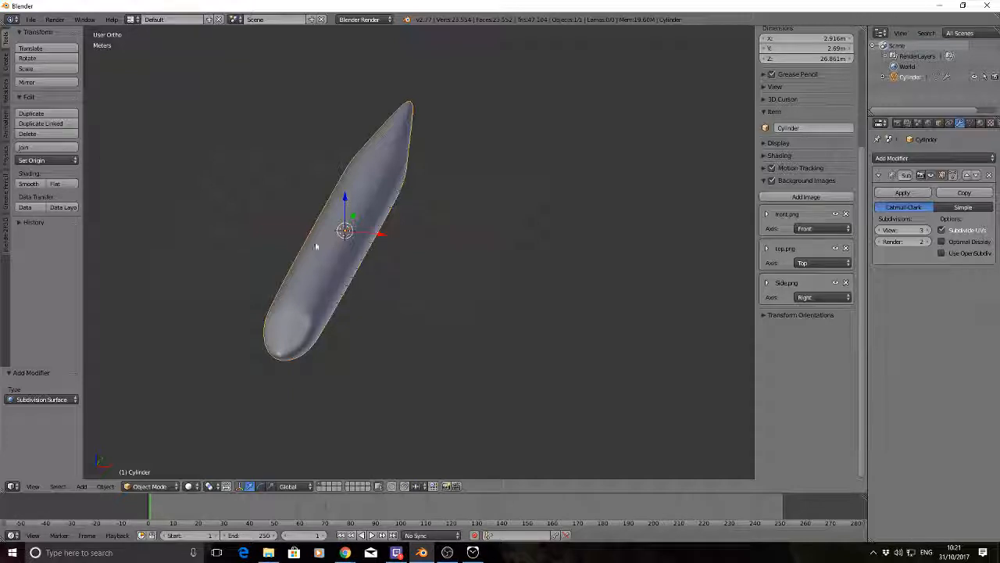
mouse_move(357, 284)
middle_down()
mouse_move(375, 266)
mouse_move(362, 205)
middle_up()
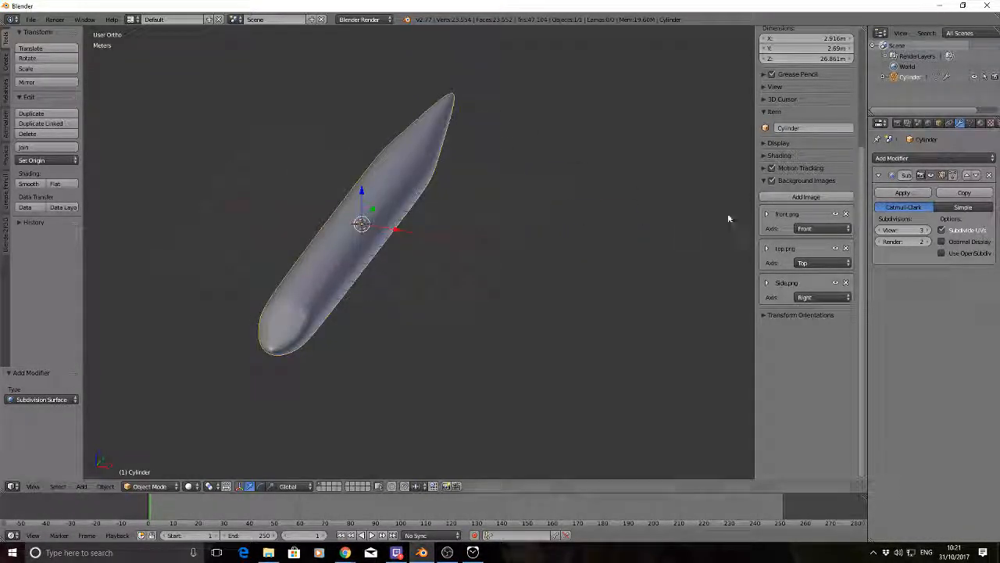
Step: Remove the Subdivision Surface modifier from the fuselage
click(989, 175)
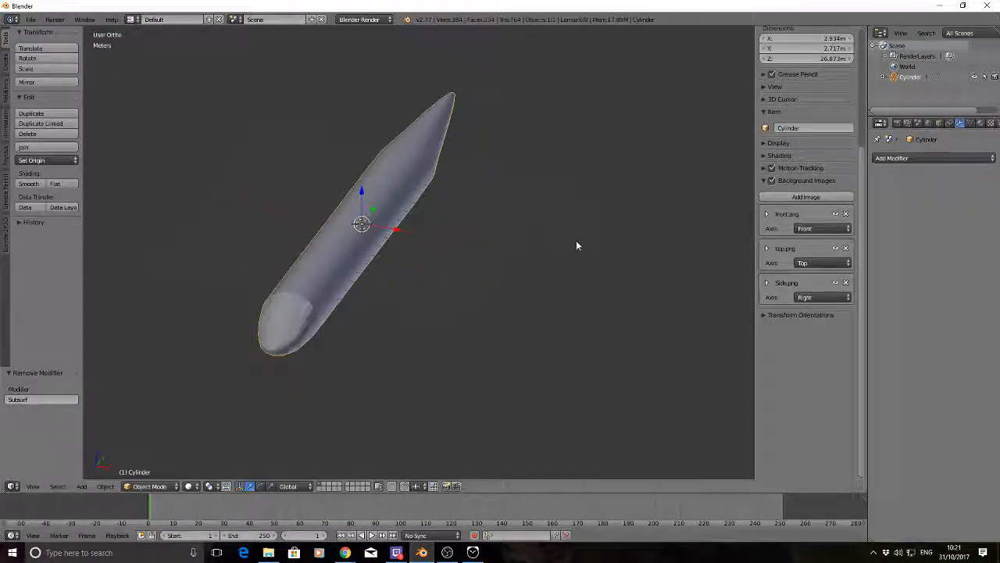
middle_drag(565, 260, 513, 242)
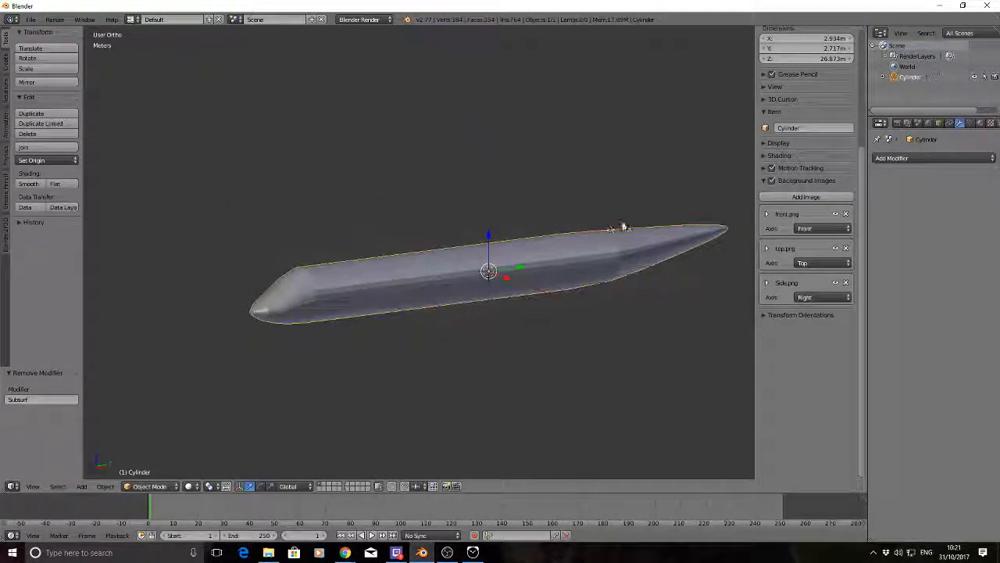
Step: Compare the solid fuselage with the side-view and top-view blueprints, then examine it at an angle
key(KP_3)
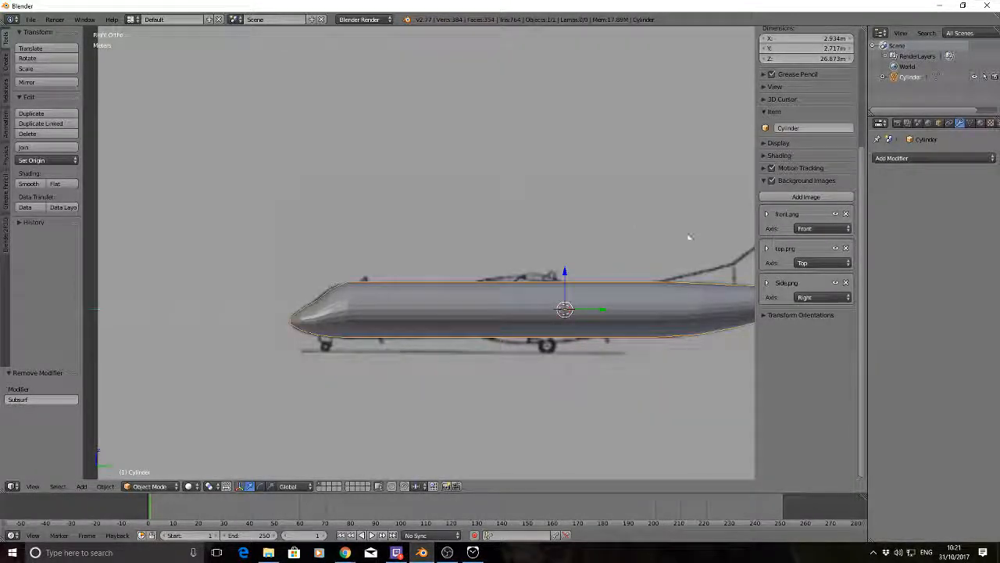
shift+middle_drag(688, 236, 447, 212)
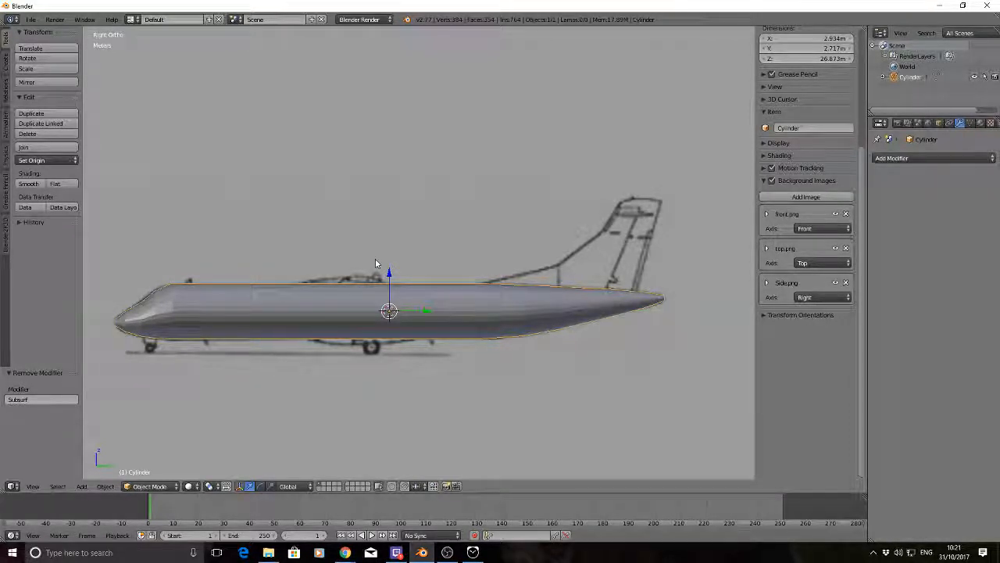
key(KP_7)
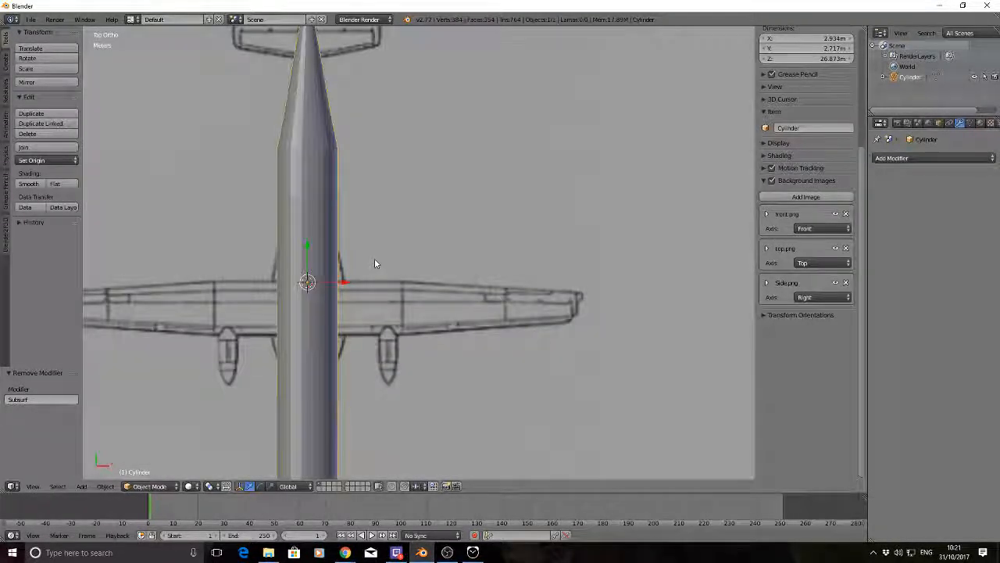
scroll(374, 258, down, 2)
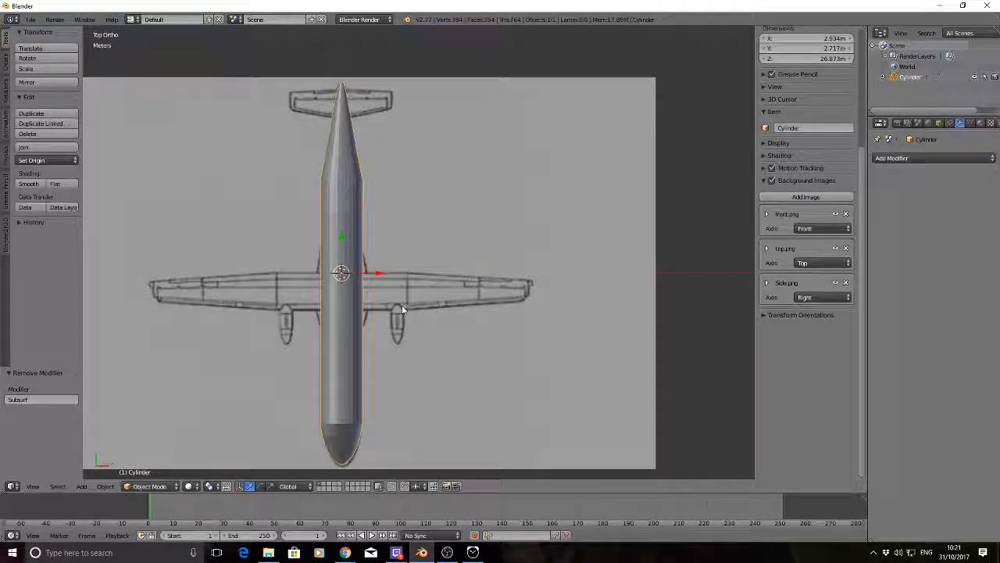
middle_drag(403, 310, 443, 246)
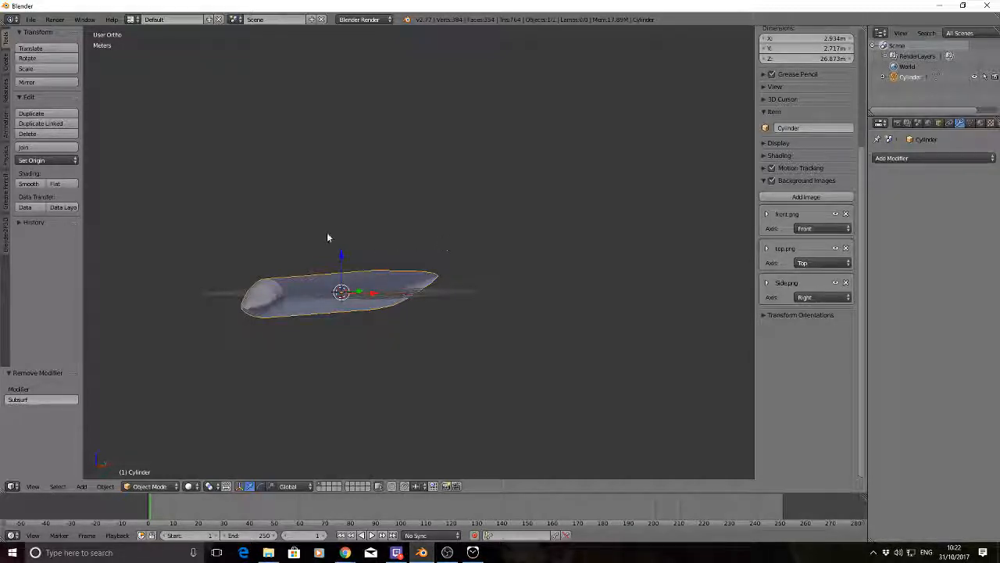
middle_drag(326, 232, 332, 235)
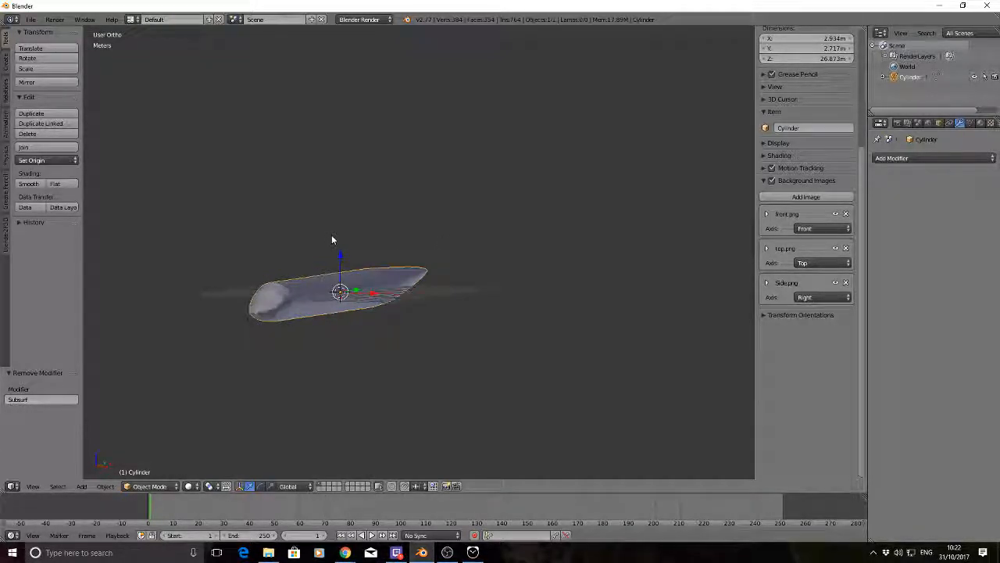